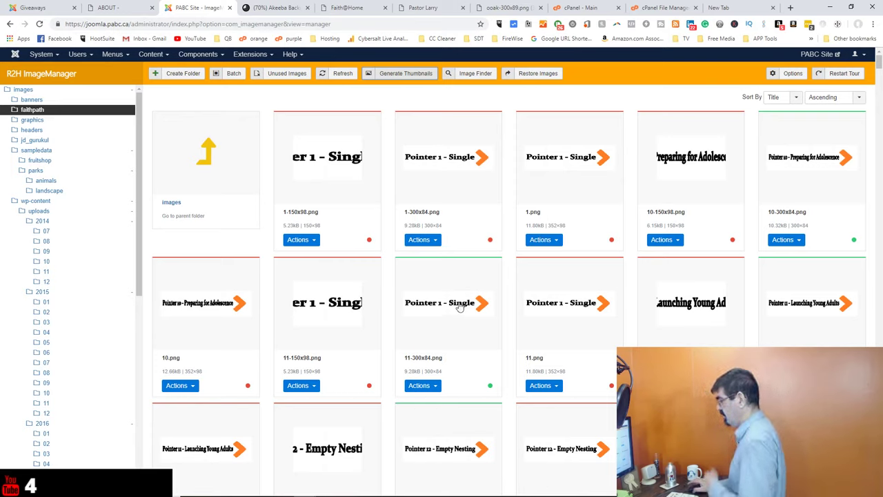
Open the One of a Kind Pizza image from the Faith@Home page's Children section separately and check its file path and name
scroll(459, 307, "down", 1)
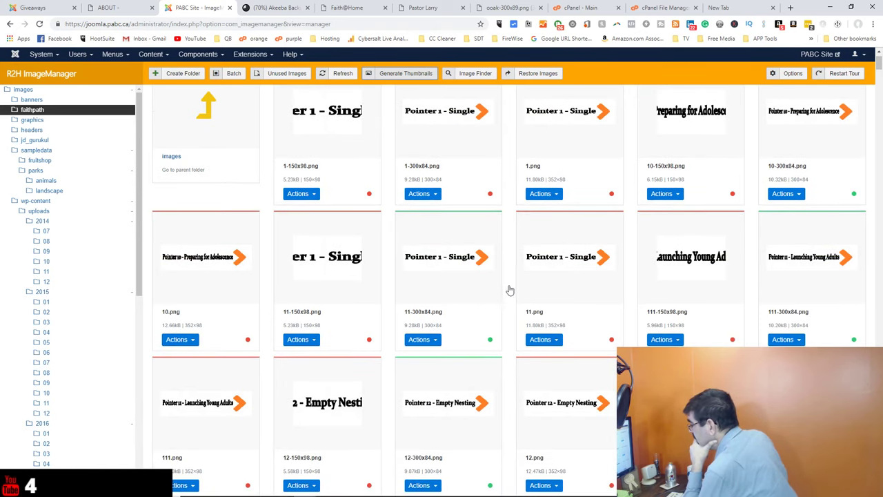
mouse_move(614, 197)
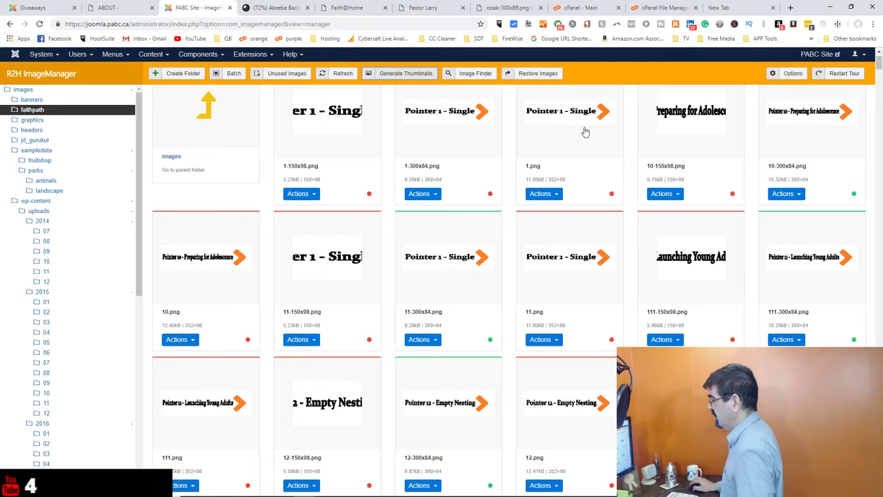
left_click(357, 12)
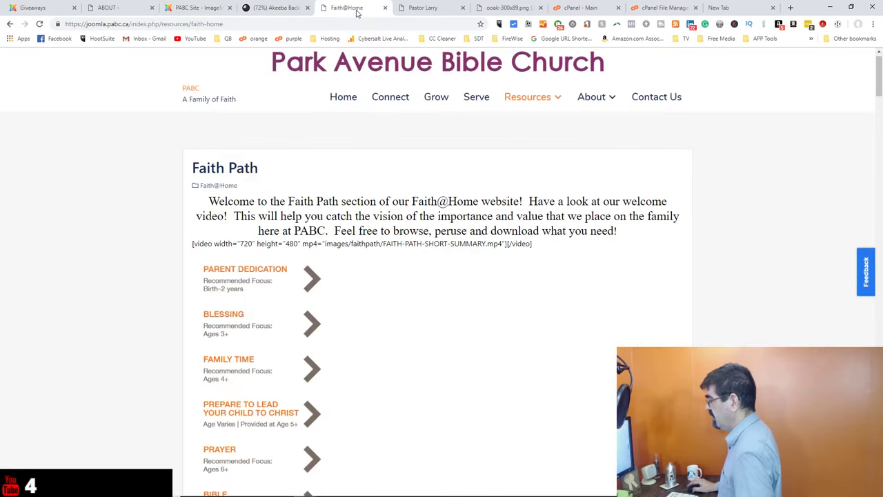
scroll(475, 185, "down", 8)
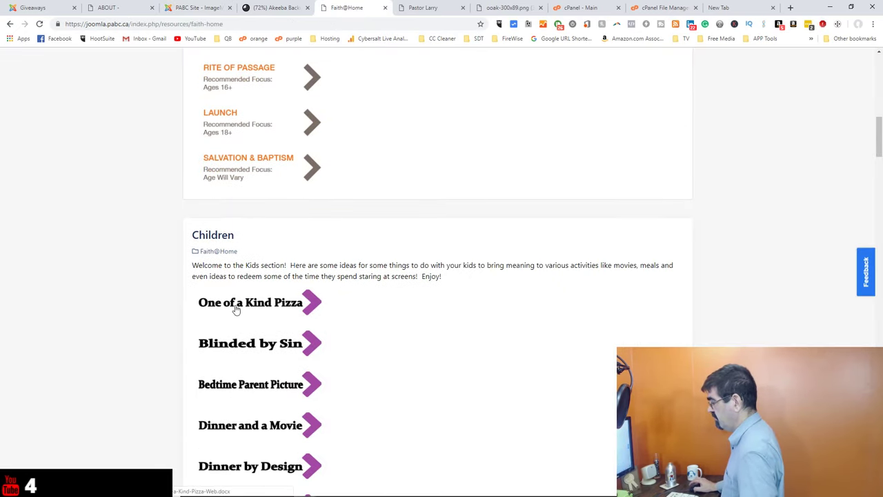
right_click(235, 310)
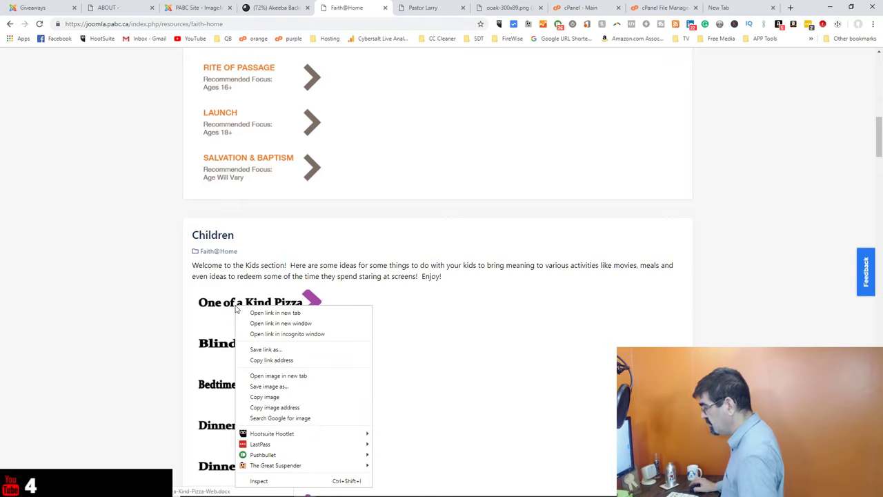
left_click(298, 377)
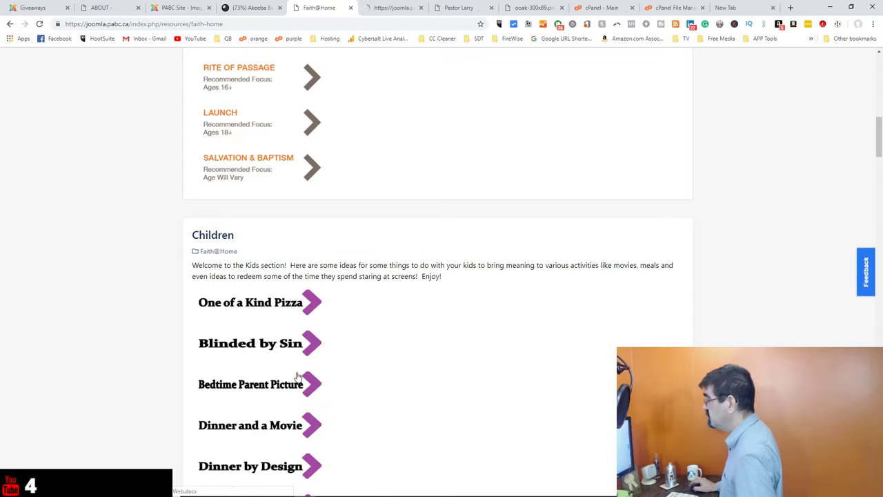
left_click(394, 8)
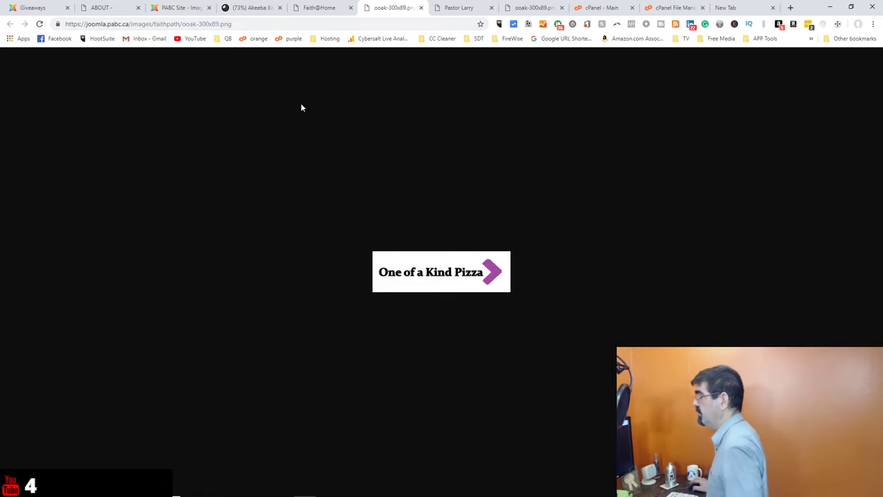
left_click(309, 9)
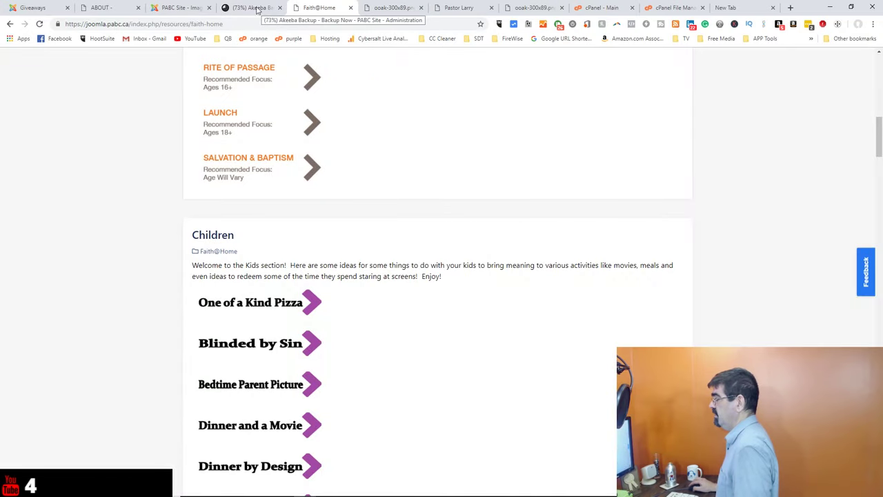
Look through the image manager's faithpath folder, examining the button images, their size variants and usage markers
left_click(180, 8)
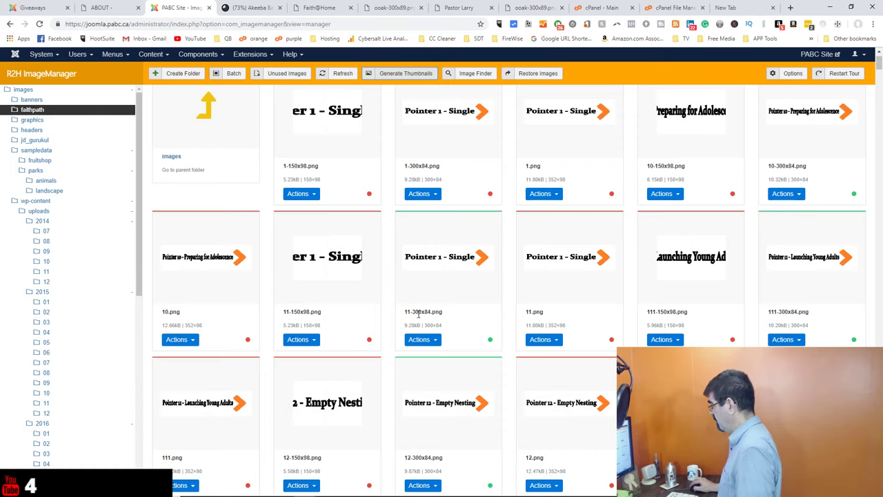
scroll(496, 281, "down", 15)
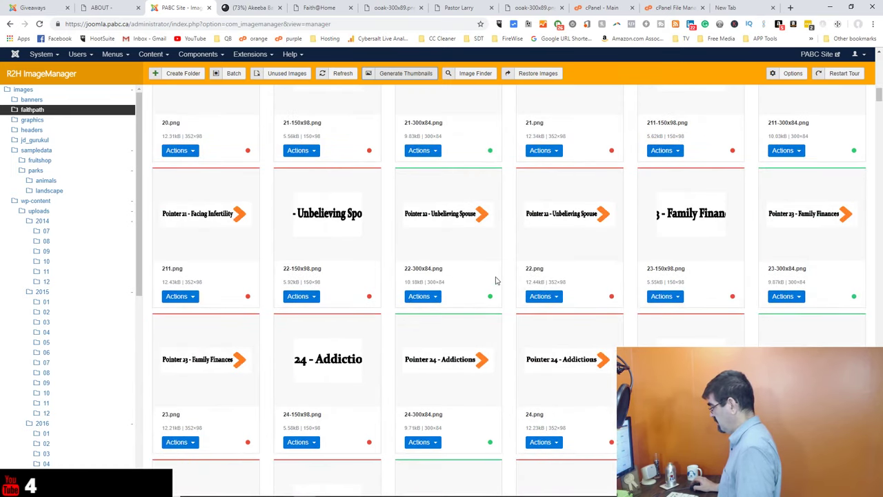
scroll(496, 281, "down", 6)
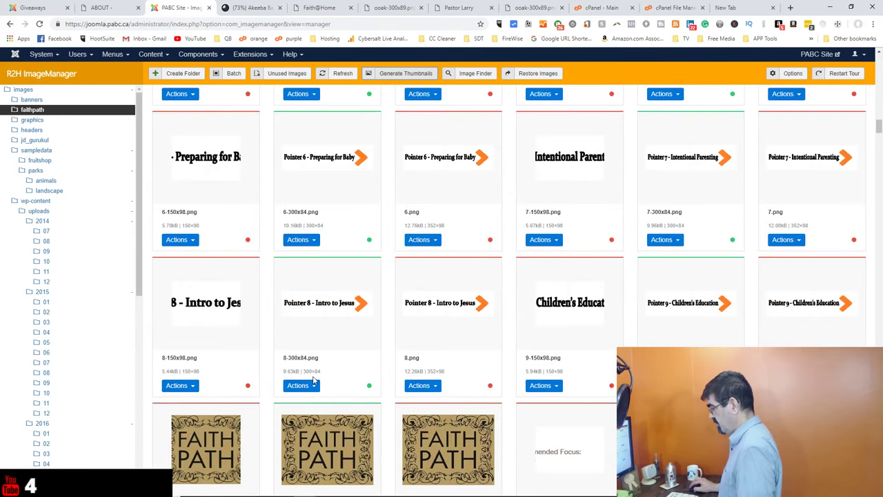
scroll(572, 331, "down", 5)
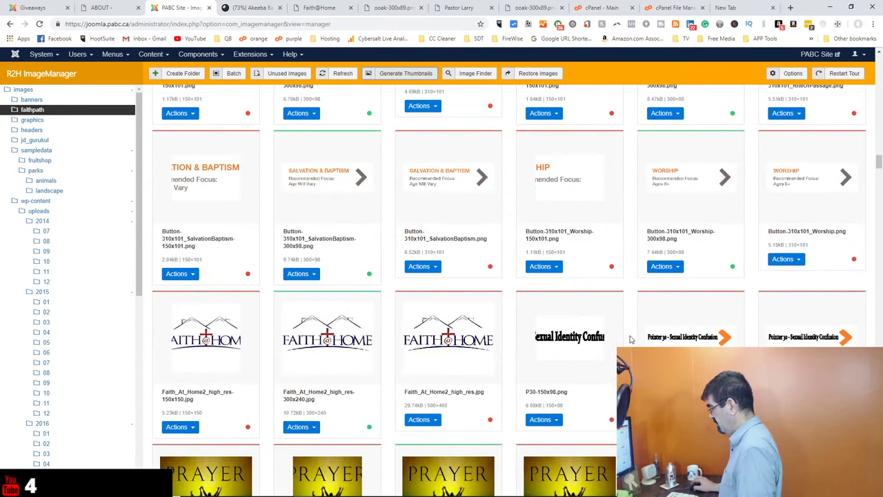
scroll(630, 339, "down", 10)
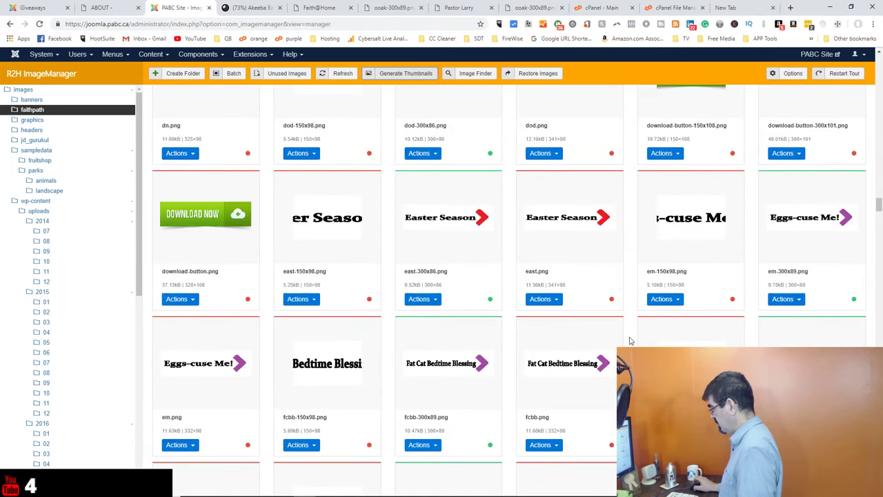
scroll(629, 341, "down", 10)
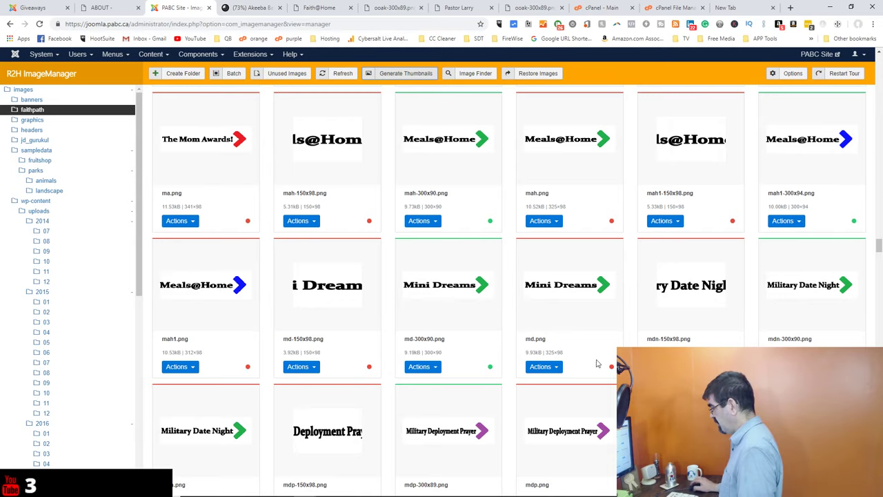
mouse_move(612, 367)
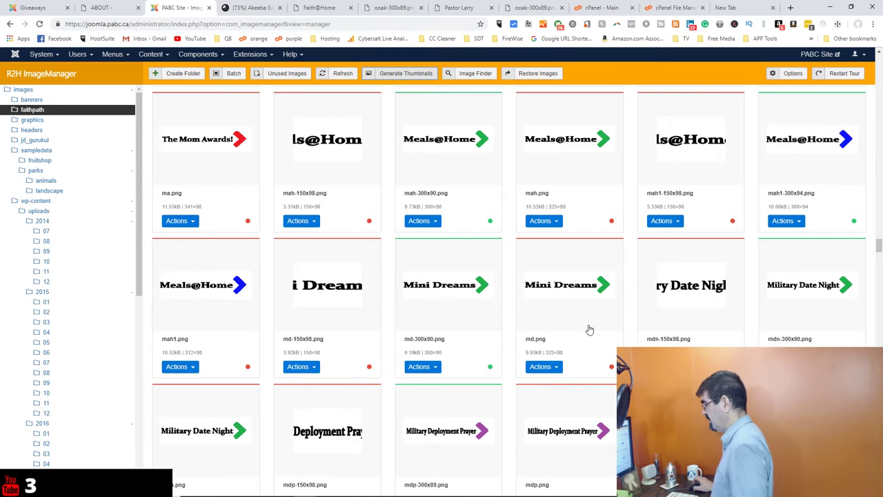
scroll(590, 329, "up", 20)
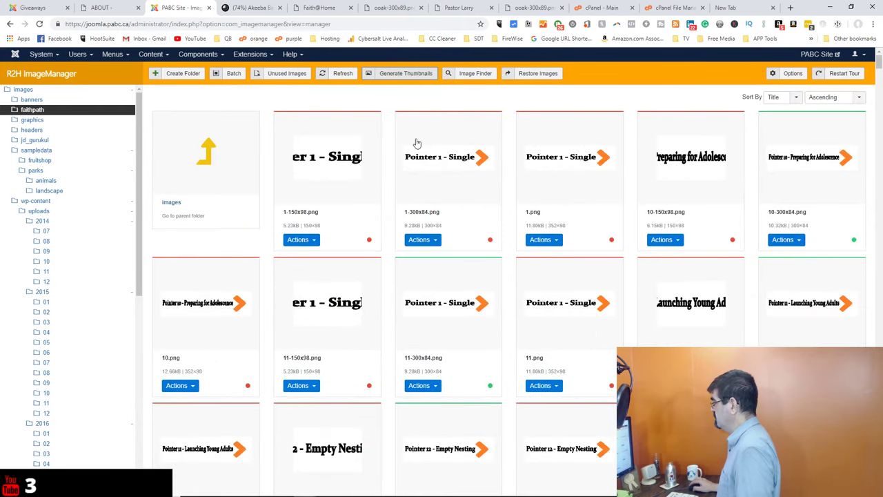
List the site's unused images and review the files reported in the faithpath and wp-content/uploads folders
left_click(288, 74)
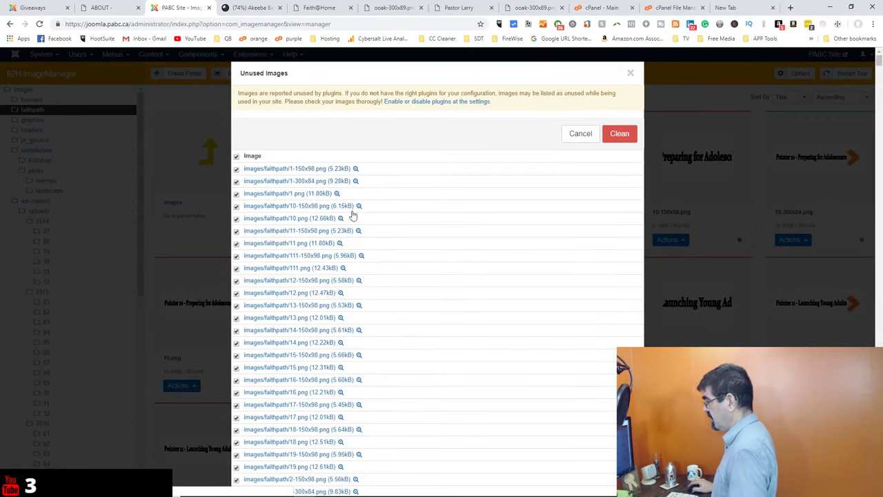
scroll(487, 241, "down", 15)
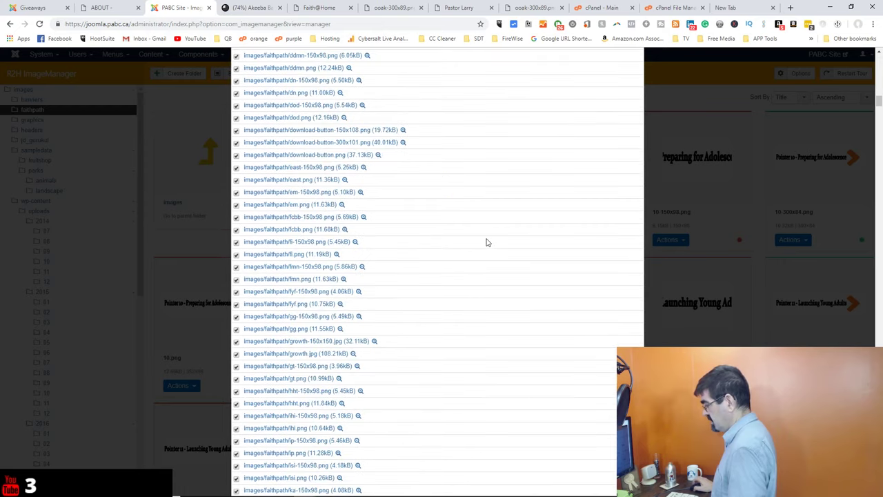
scroll(487, 242, "down", 15)
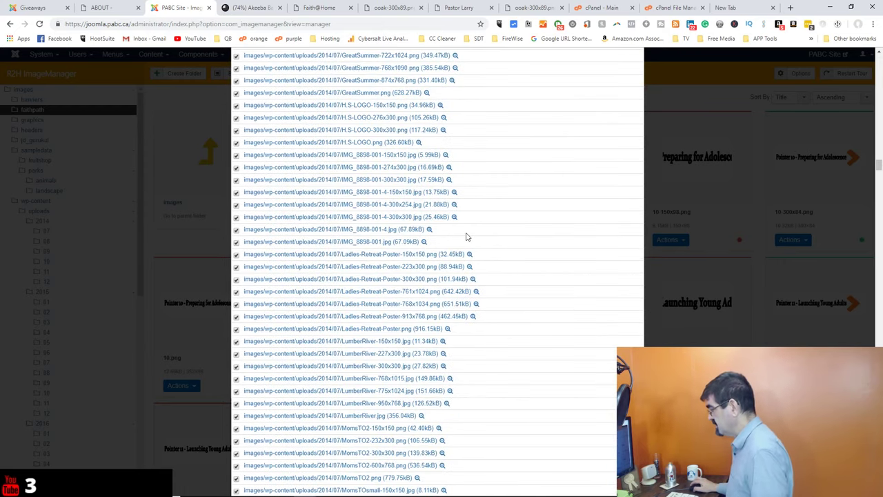
scroll(465, 236, "down", 2)
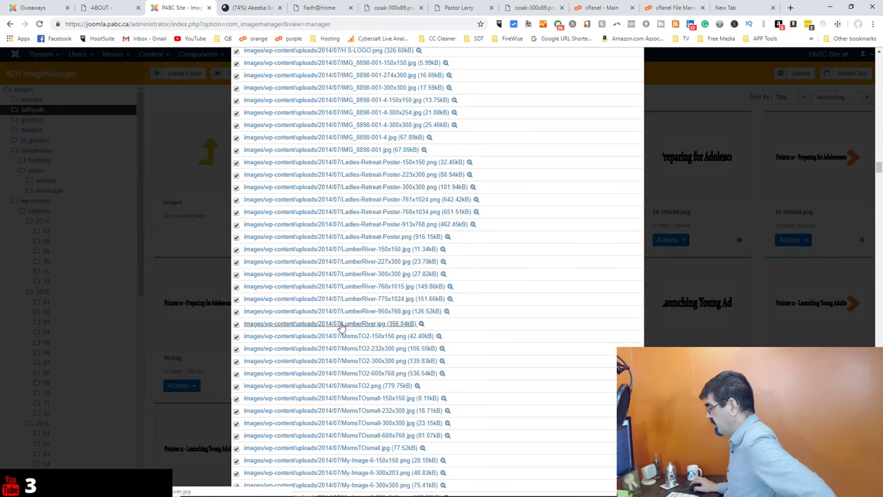
scroll(338, 321, "down", 10)
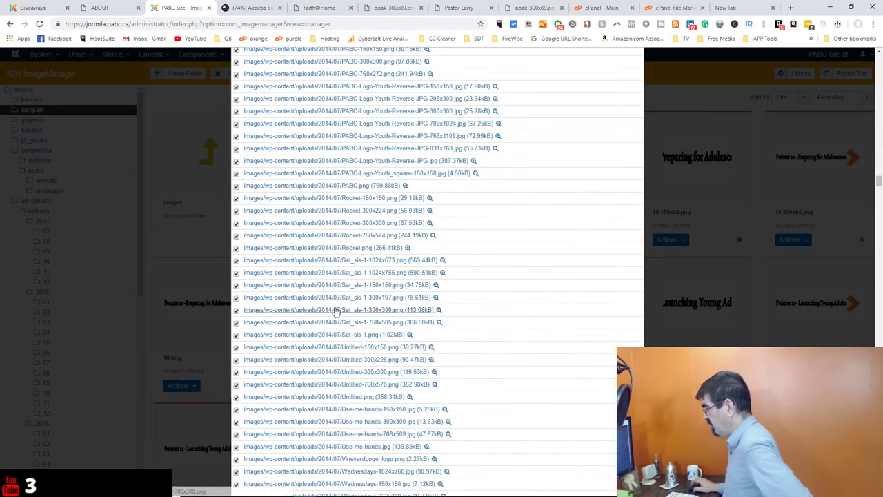
scroll(335, 312, "down", 10)
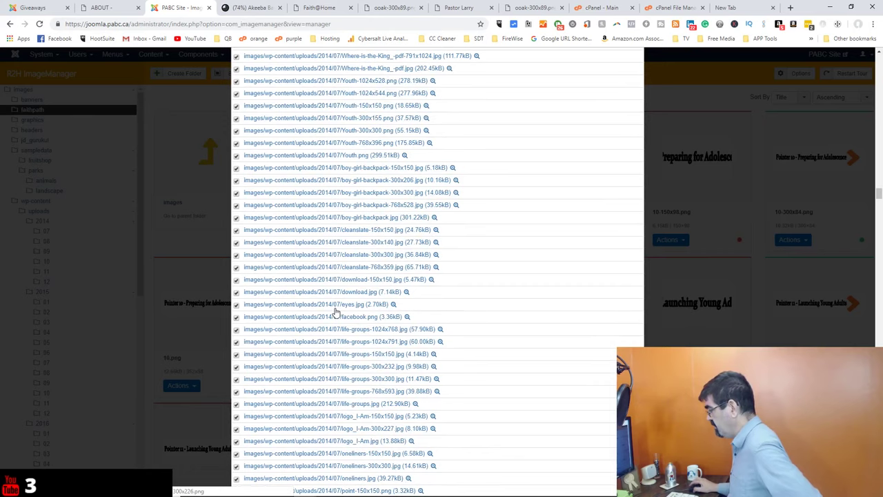
scroll(335, 312, "down", 2)
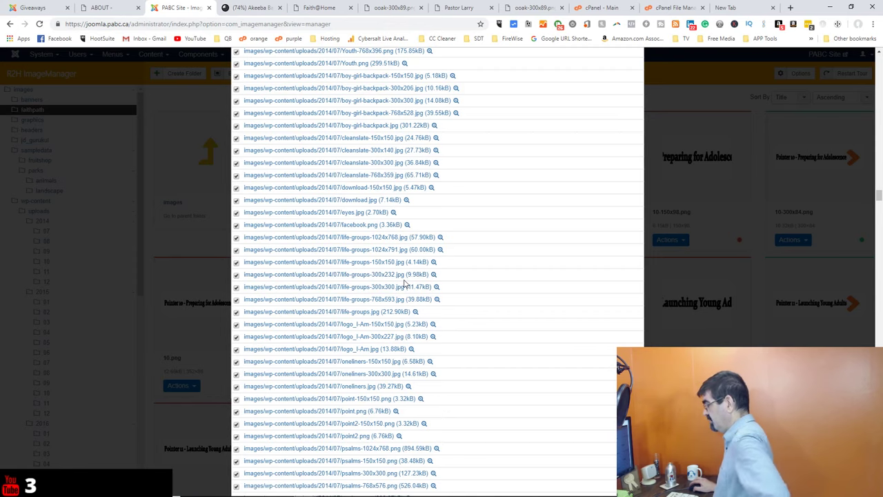
scroll(405, 284, "down", 3)
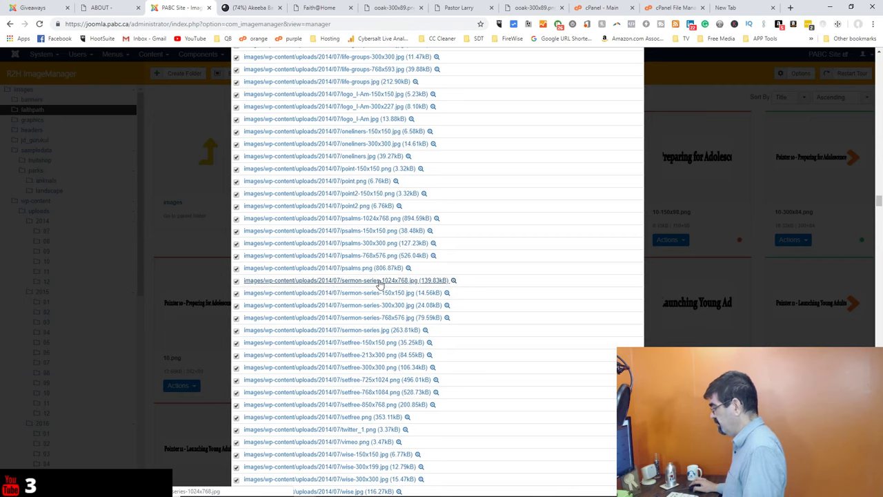
scroll(379, 283, "down", 3)
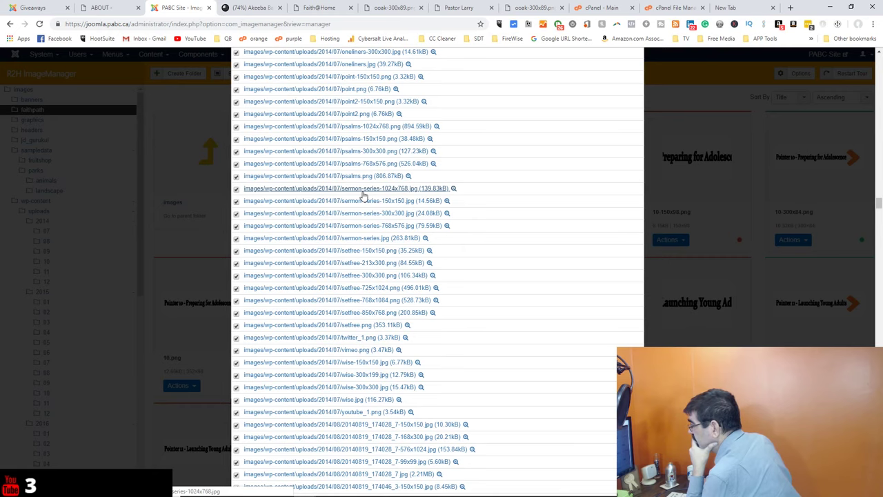
scroll(363, 196, "down", 5)
scroll(364, 196, "down", 2)
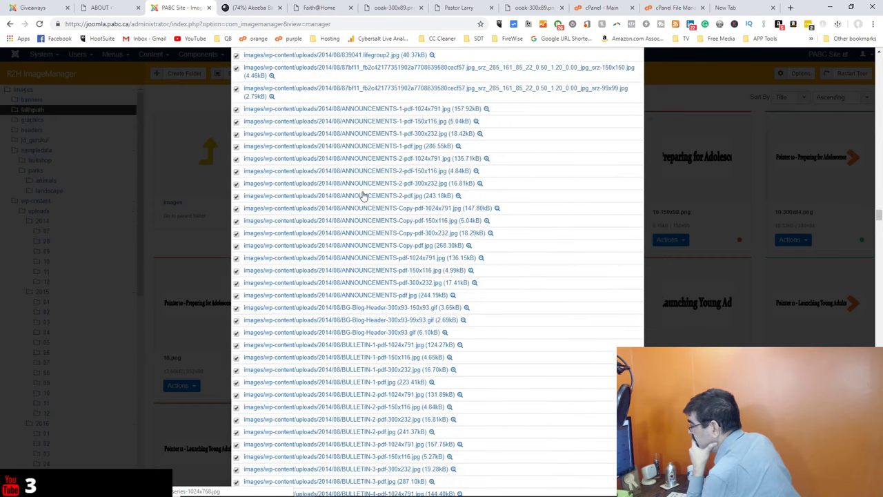
scroll(364, 196, "down", 4)
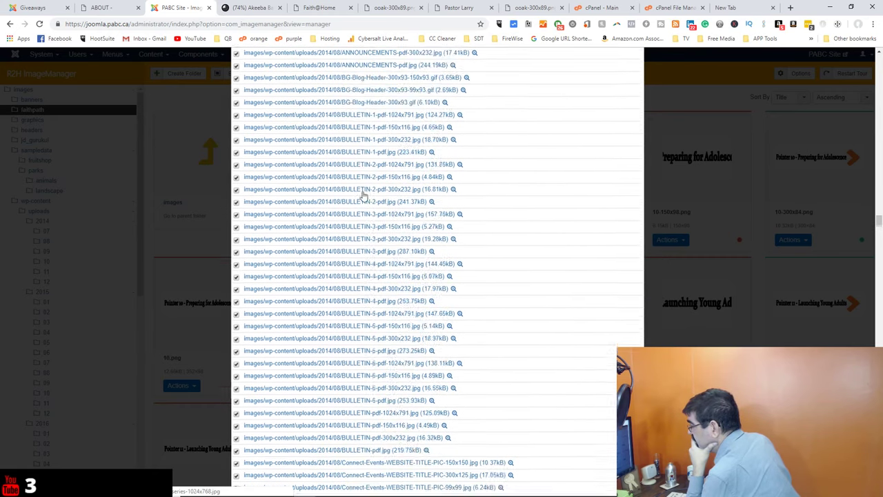
scroll(364, 196, "down", 10)
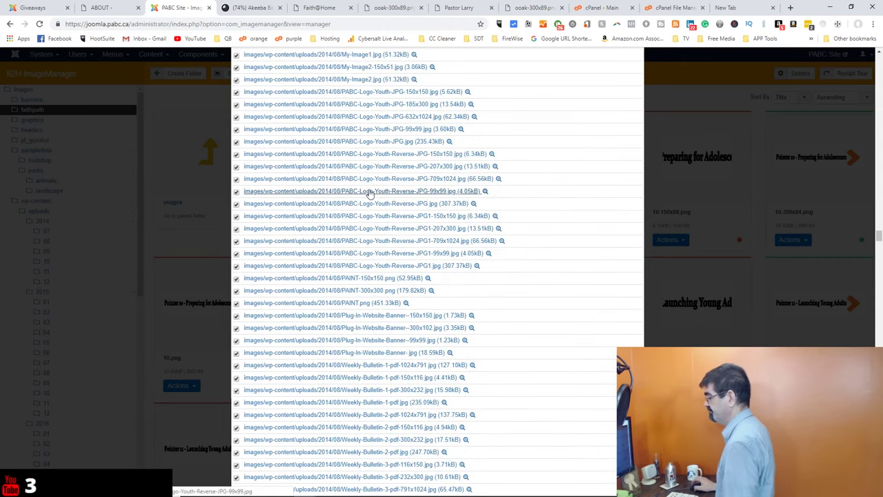
scroll(364, 196, "down", 10)
scroll(369, 184, "down", 5)
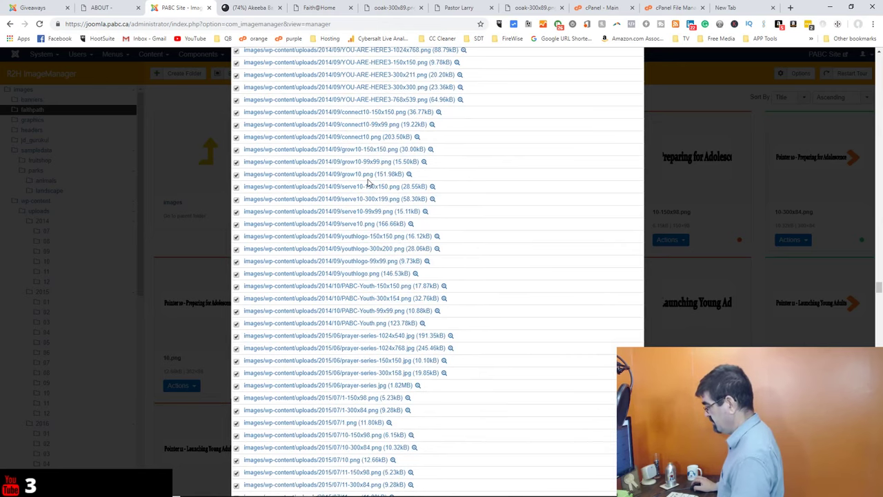
scroll(369, 184, "down", 4)
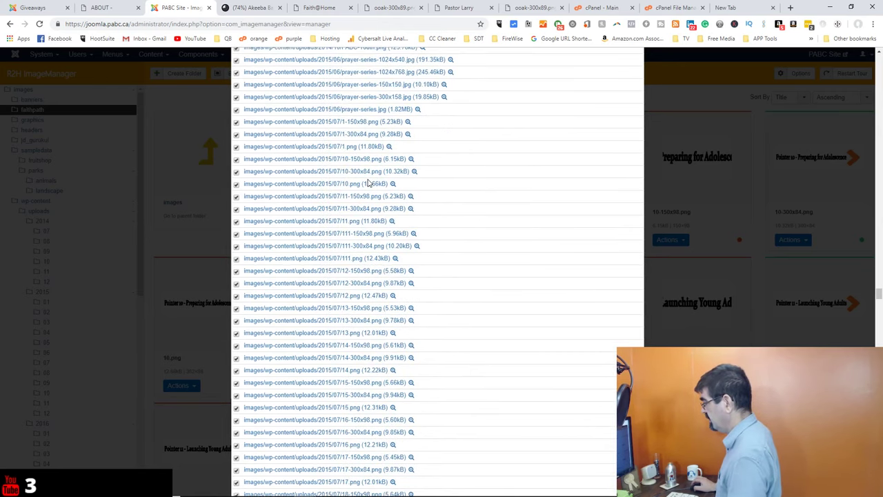
scroll(368, 183, "up", 1)
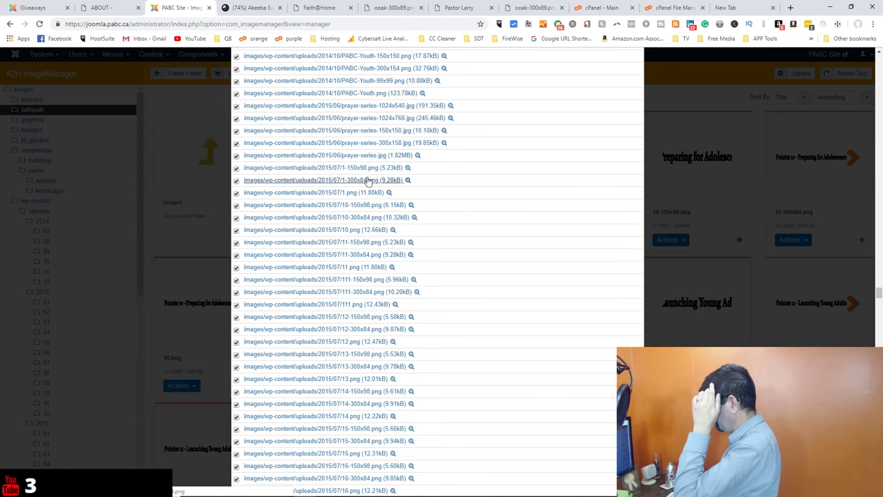
scroll(369, 181, "down", 20)
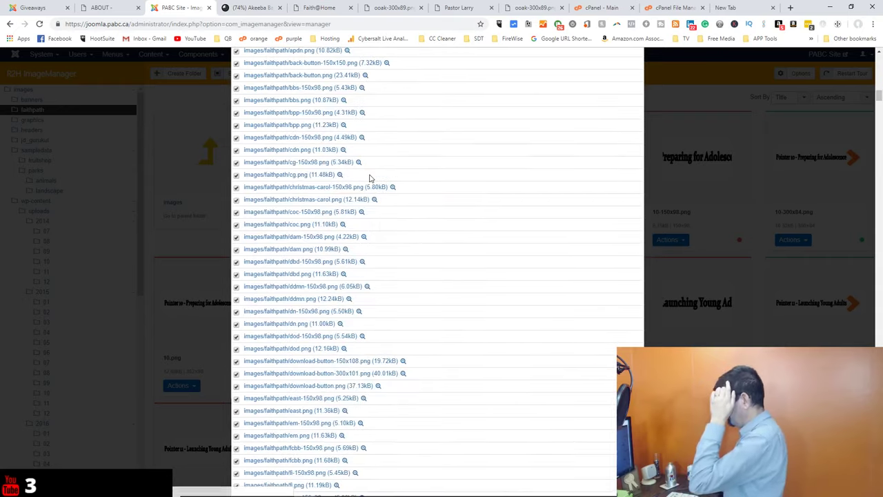
scroll(369, 178, "up", 20)
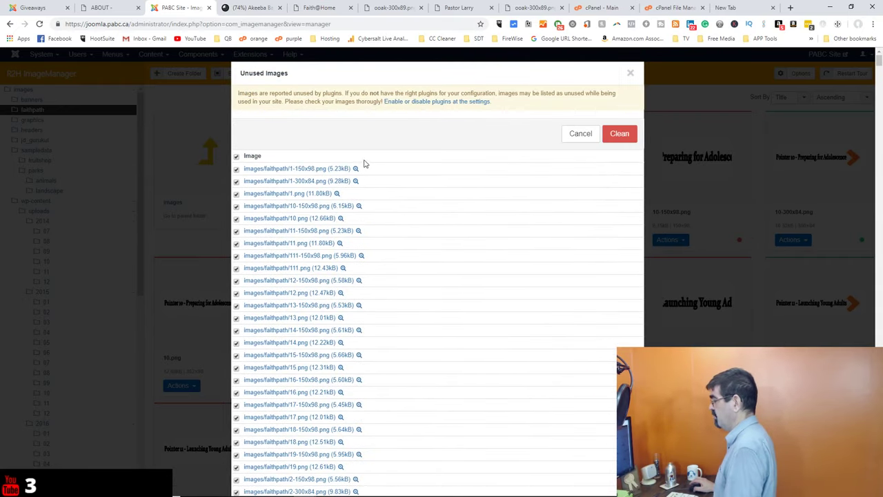
Delete all the images listed as unused, checking the Akeeba backup's progress before confirming the deletion
left_click(617, 135)
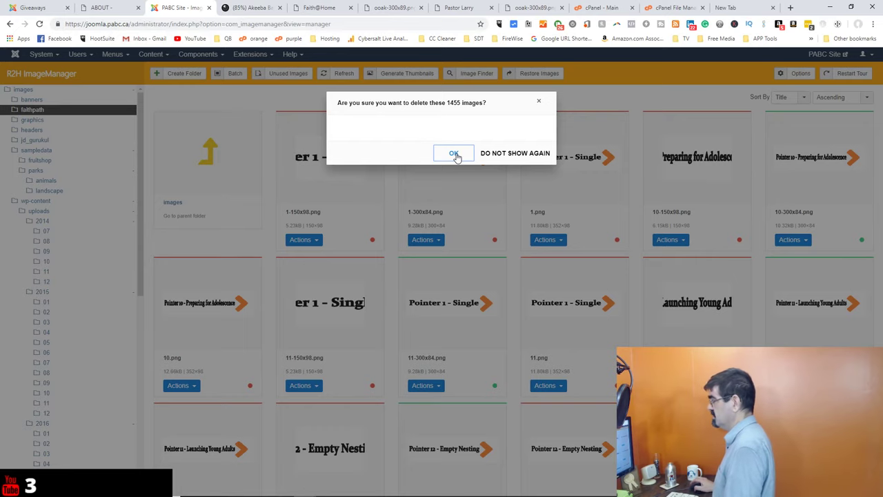
left_click(256, 10)
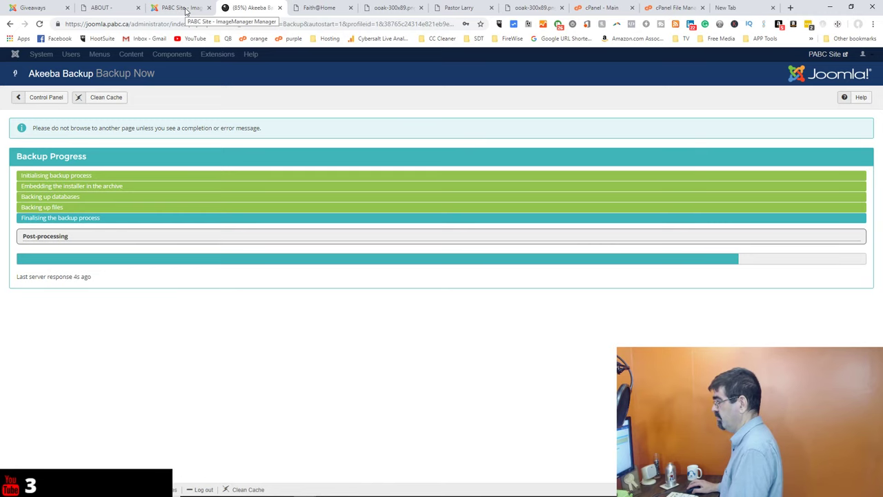
left_click(185, 11)
left_click(451, 154)
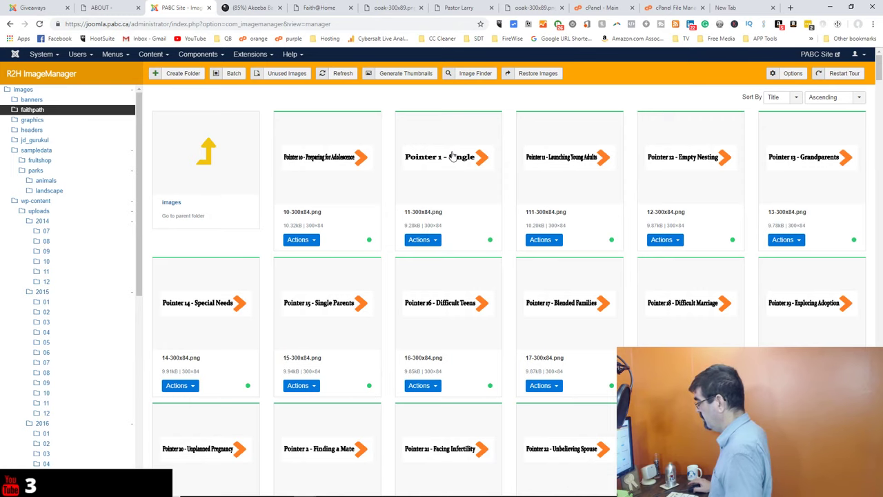
Look through the cleaned faithpath folder, examining the remaining button images, their usage markers and the document files
scroll(538, 193, "down", 4)
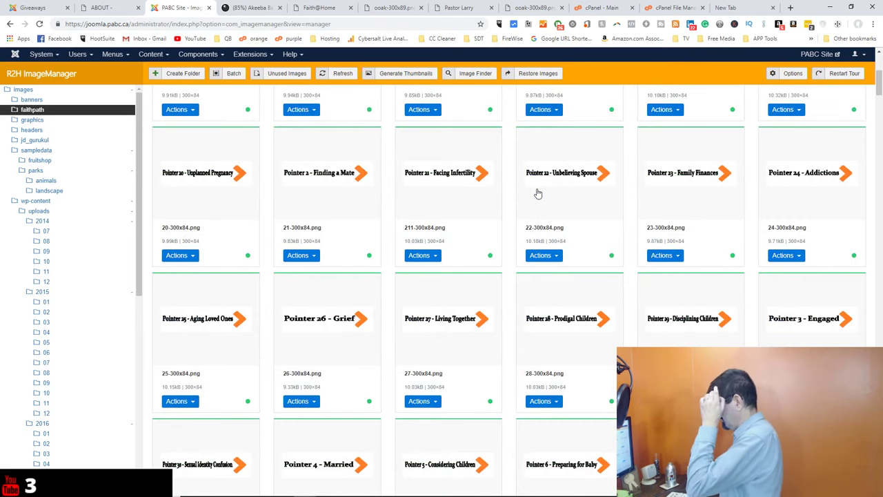
scroll(538, 193, "down", 1)
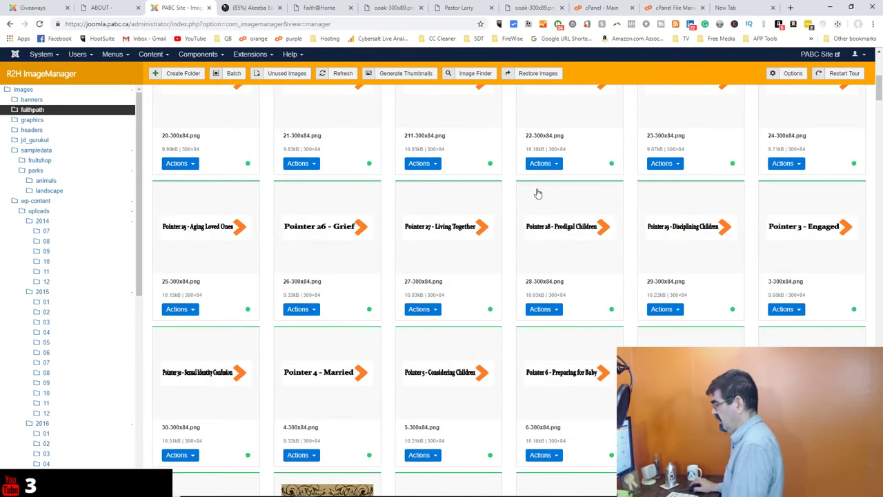
scroll(538, 194, "down", 1)
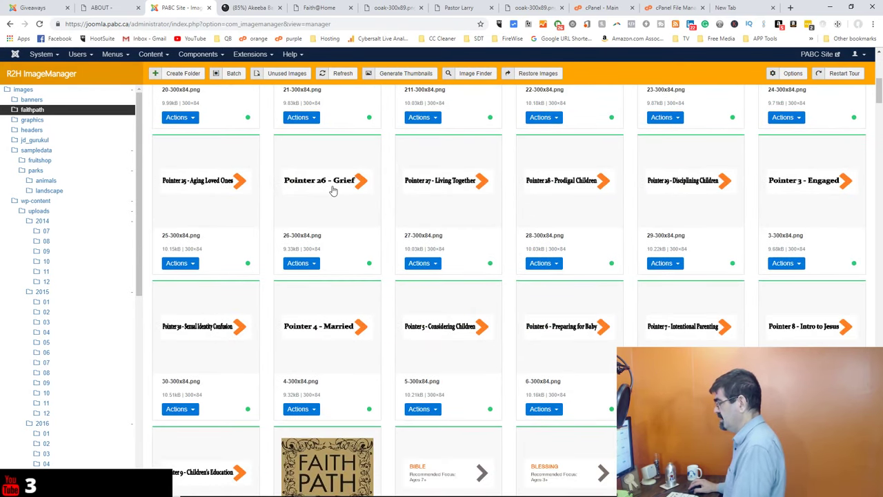
scroll(333, 191, "down", 2)
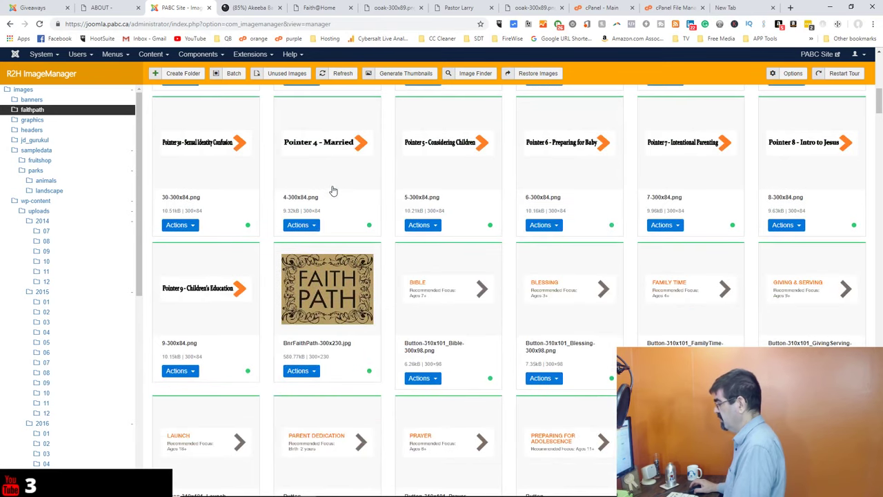
scroll(333, 191, "down", 5)
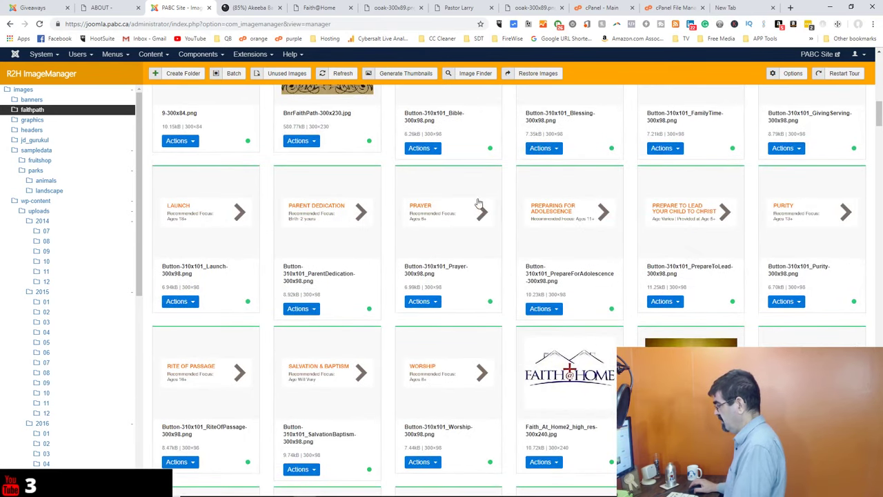
scroll(520, 210, "down", 3)
scroll(465, 200, "down", 2)
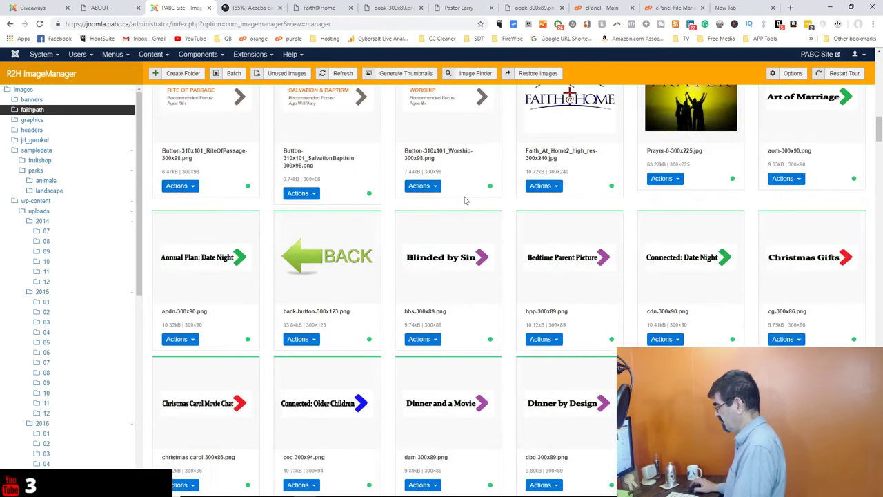
scroll(453, 249, "down", 3)
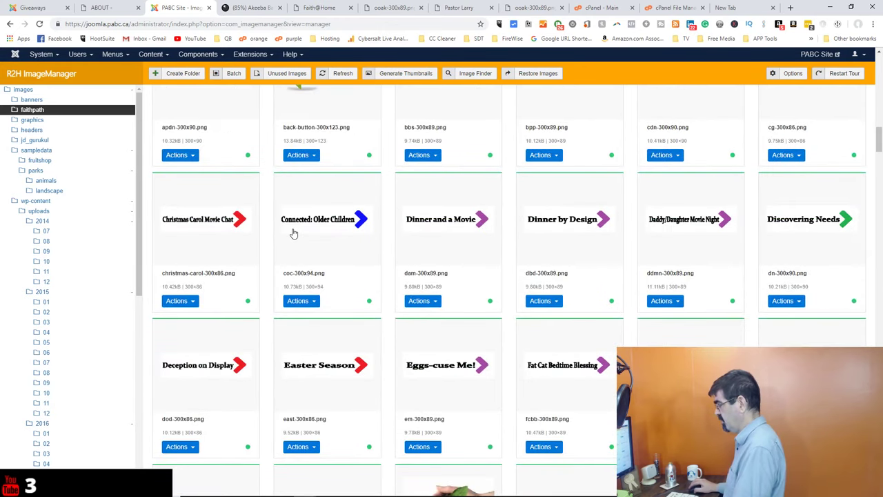
scroll(554, 306, "down", 12)
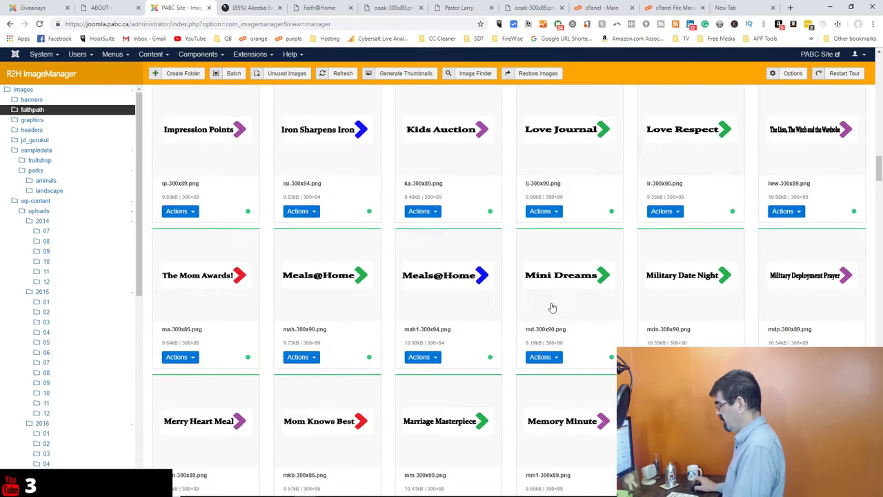
scroll(554, 306, "down", 15)
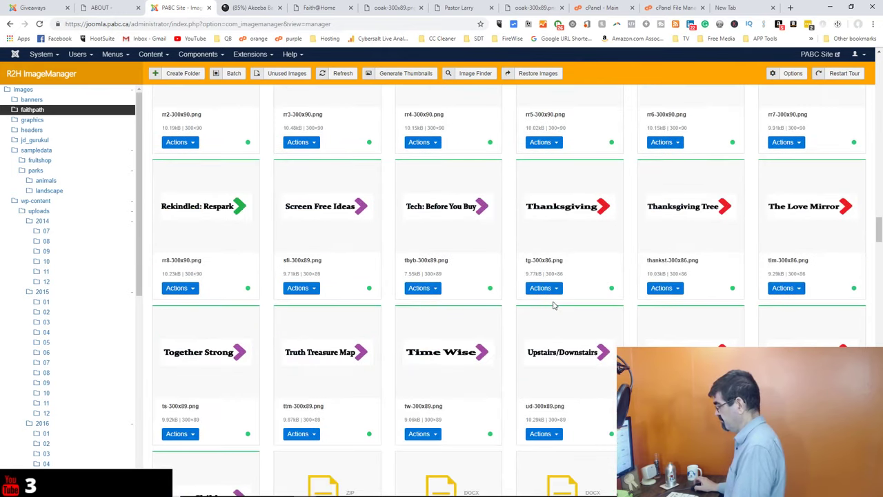
scroll(554, 307, "down", 6)
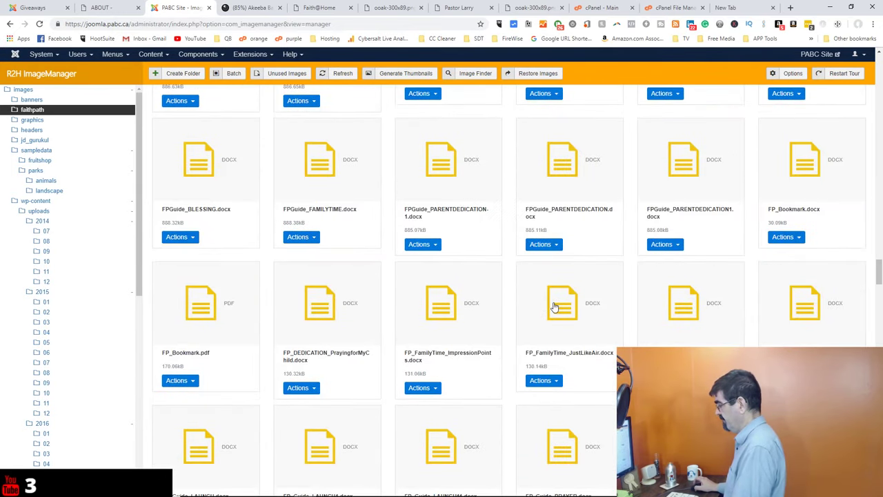
scroll(554, 306, "up", 20)
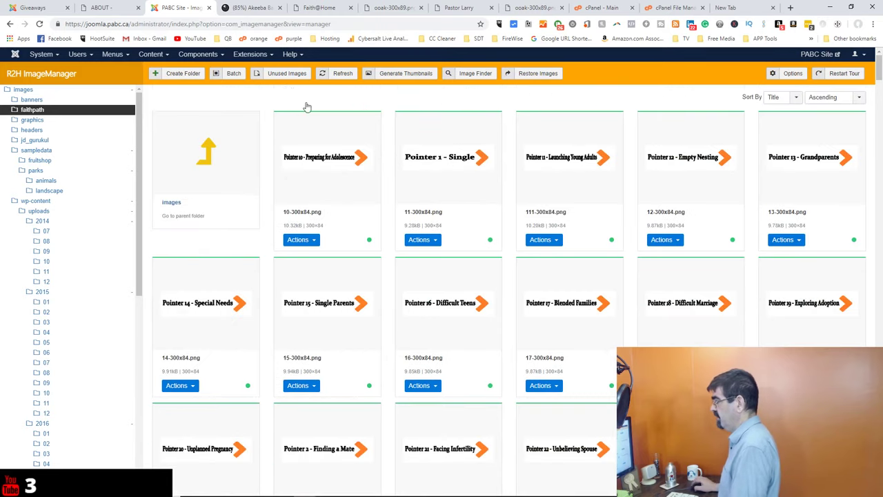
Open the Joomla control panel in a separate browser tab beside the image manager and clean the site's cache
left_click(321, 8)
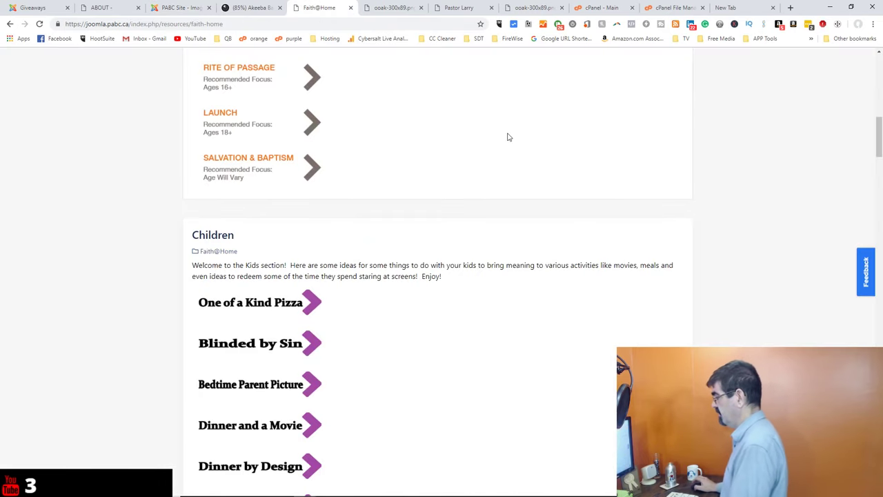
key("ctrl+3")
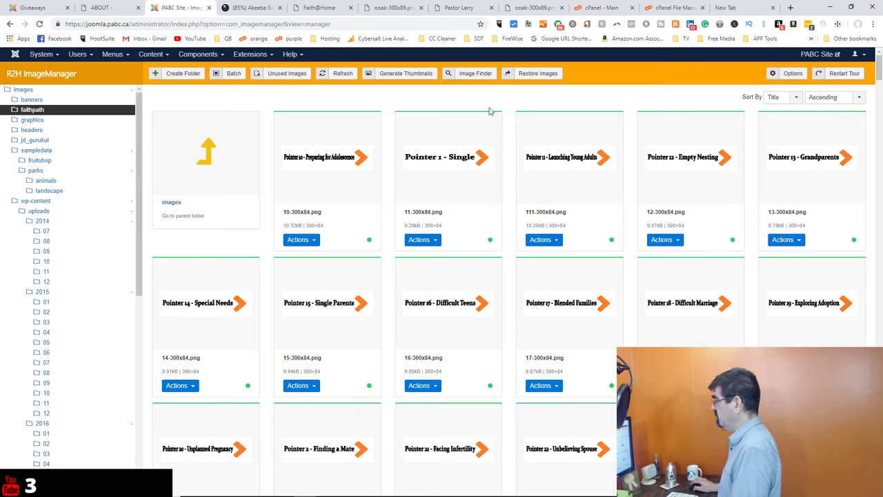
right_click(15, 62)
left_click(29, 66)
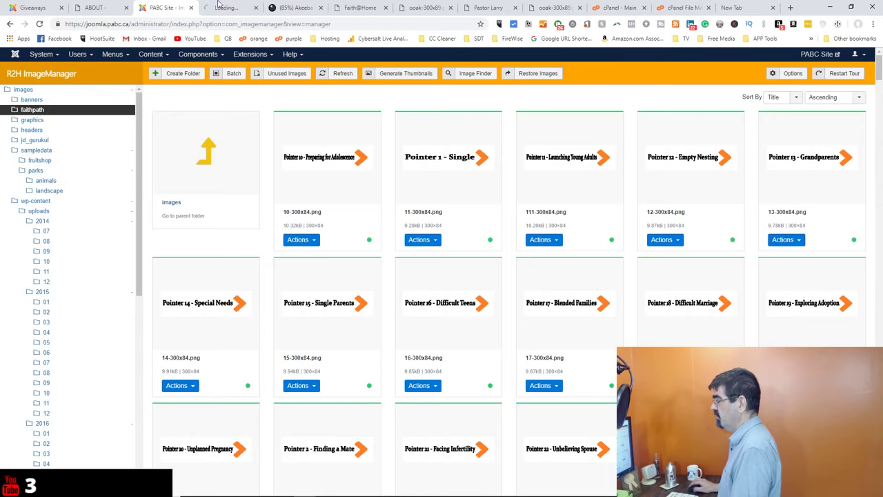
left_click(231, 8)
left_click_drag(231, 8, 158, 7)
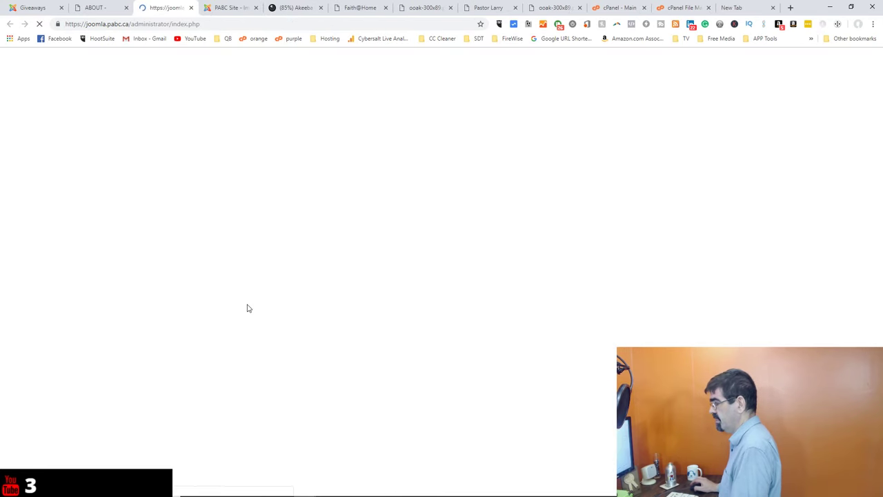
scroll(249, 307, "down", 2)
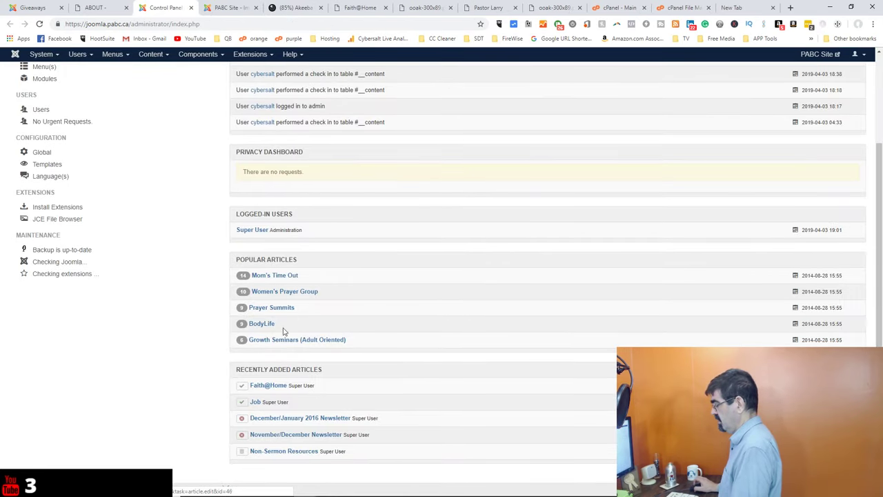
left_click(246, 489)
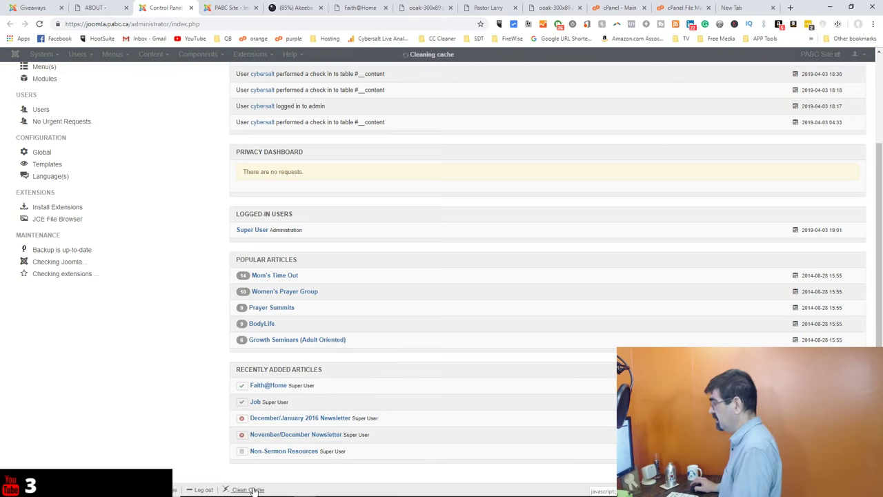
Reload the Faith@Home page and check the button images in its sections and in the Pointers article
left_click(365, 7)
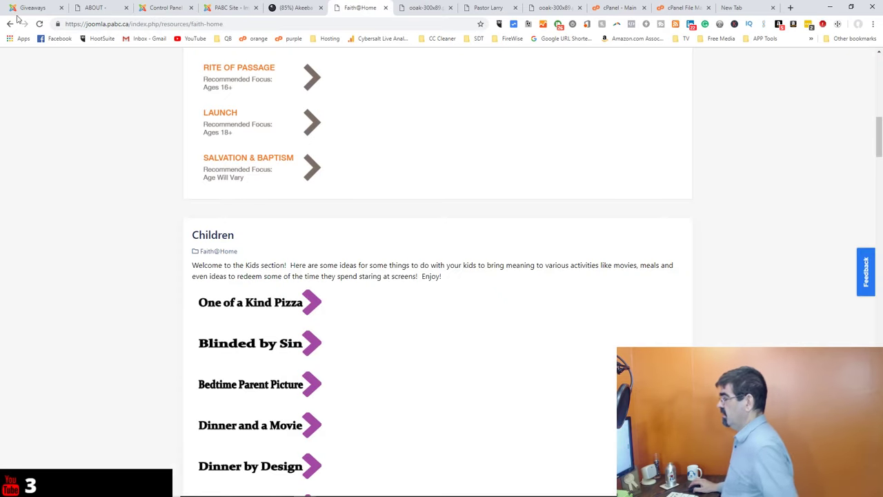
left_click(40, 25)
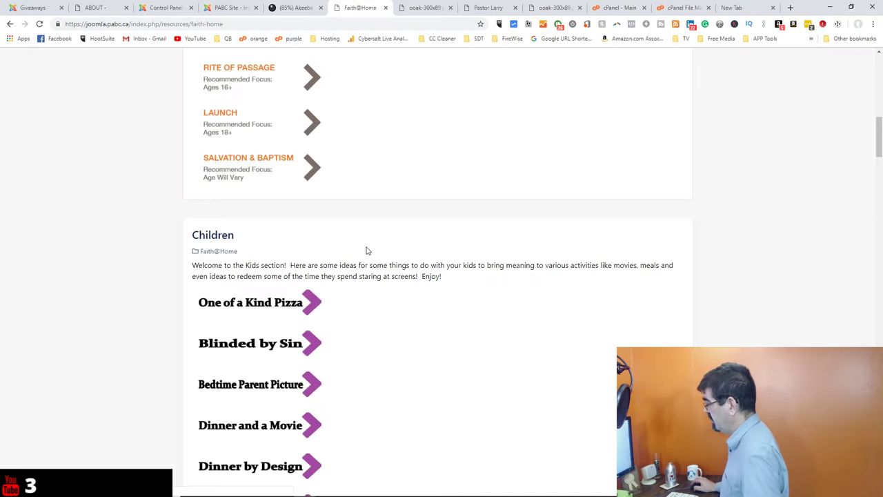
scroll(367, 251, "down", 3)
scroll(368, 250, "down", 20)
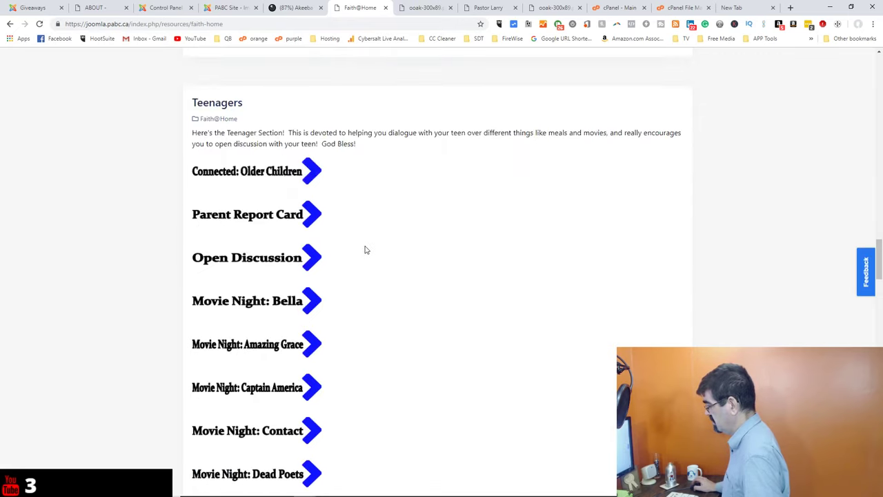
scroll(365, 249, "down", 20)
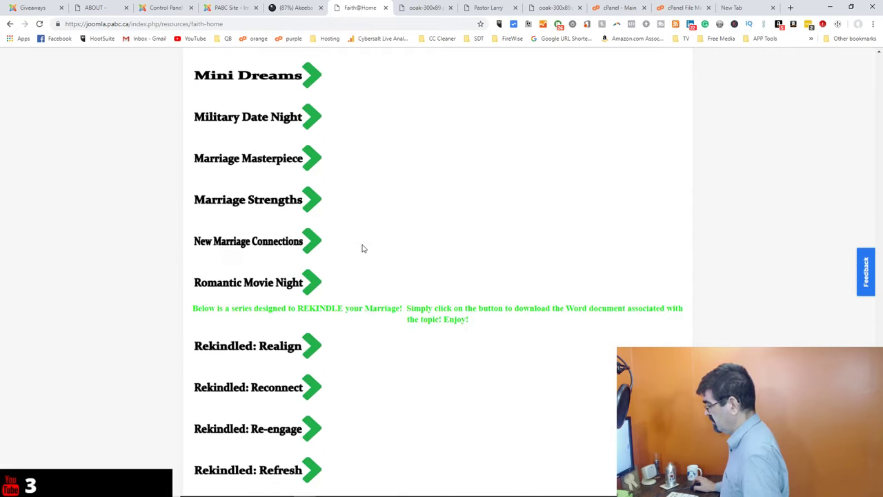
scroll(364, 248, "down", 5)
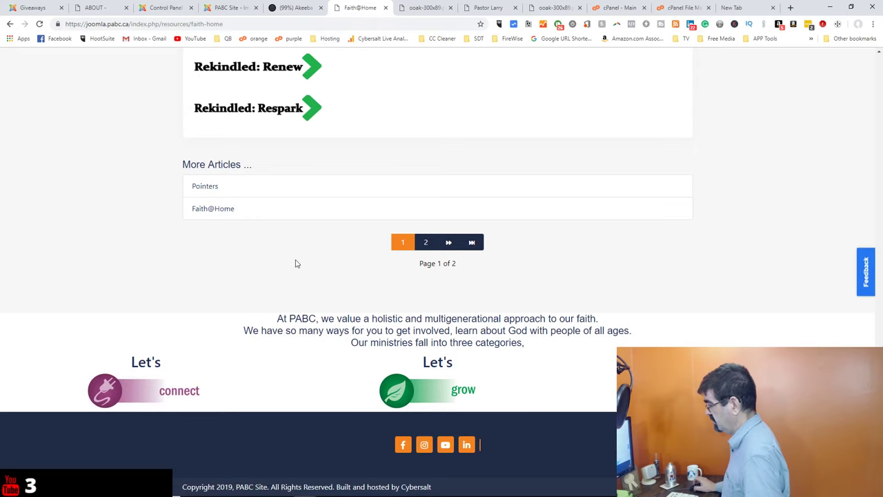
left_click(205, 191)
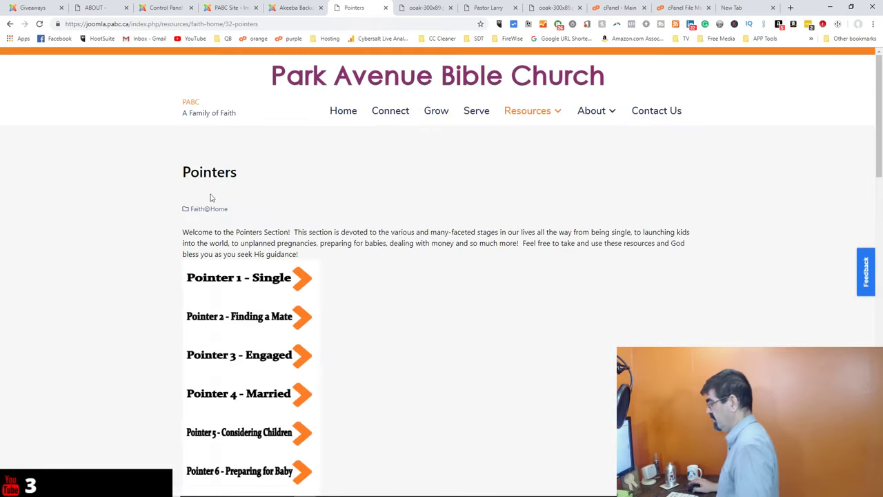
scroll(248, 293, "down", 6)
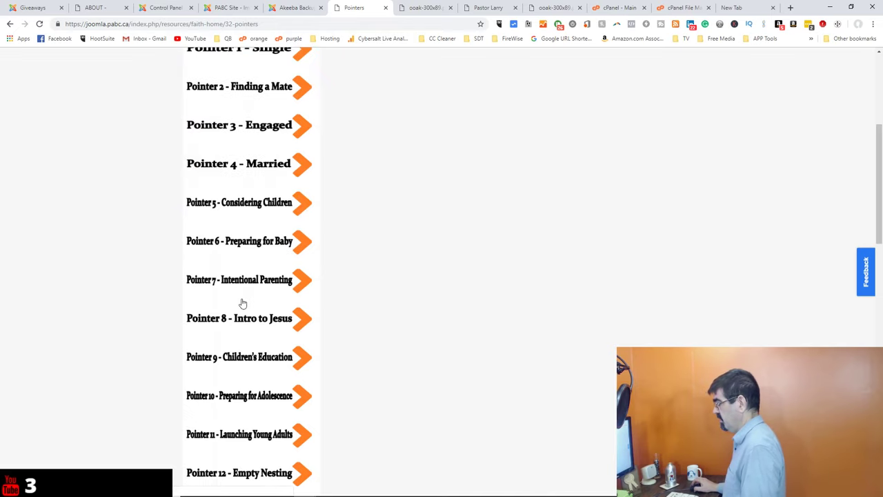
Check whether the Akeeba backup has finished and open the list of stored backups
left_click(279, 12)
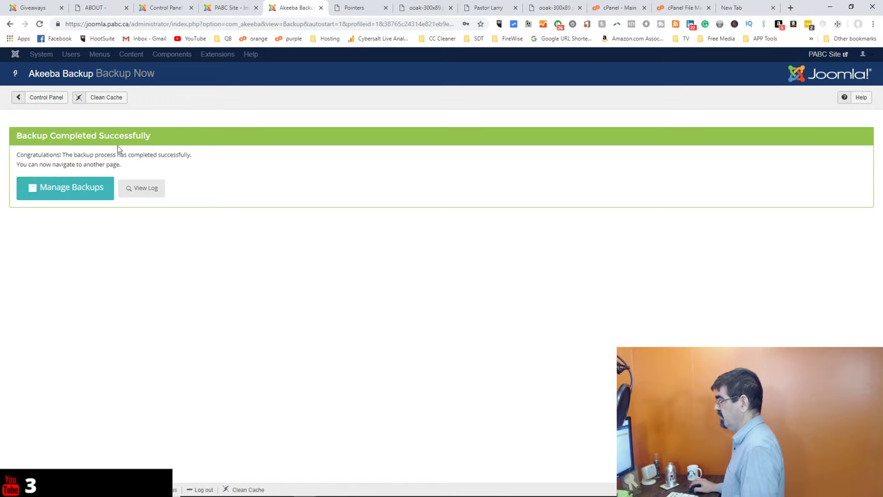
left_click(94, 187)
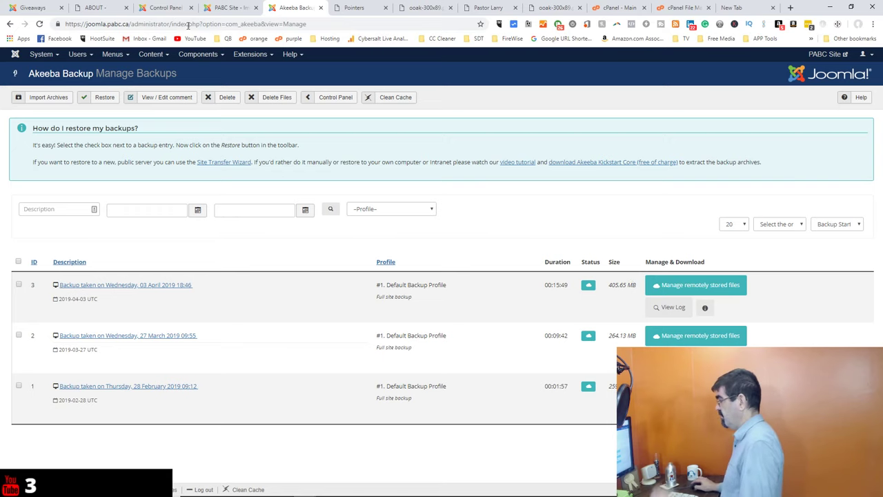
Return to the public site, reopen the Faith@Home page and check the button images down to the Children section
left_click(226, 7)
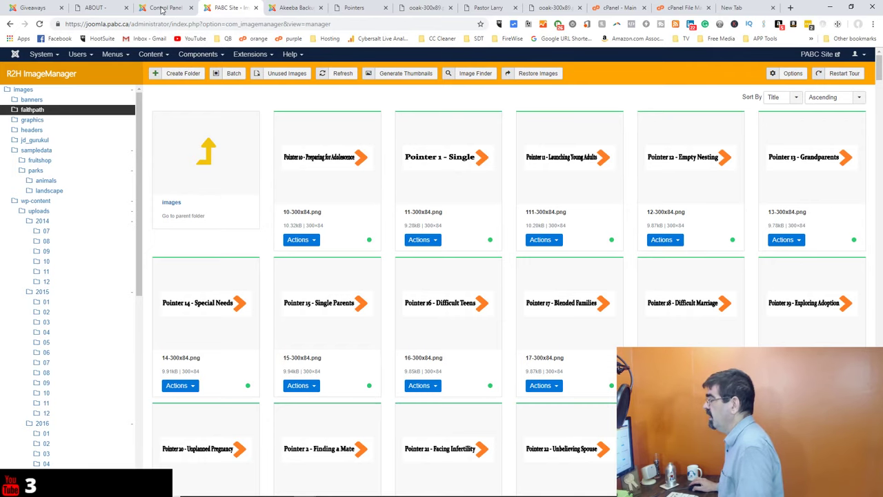
left_click(163, 8)
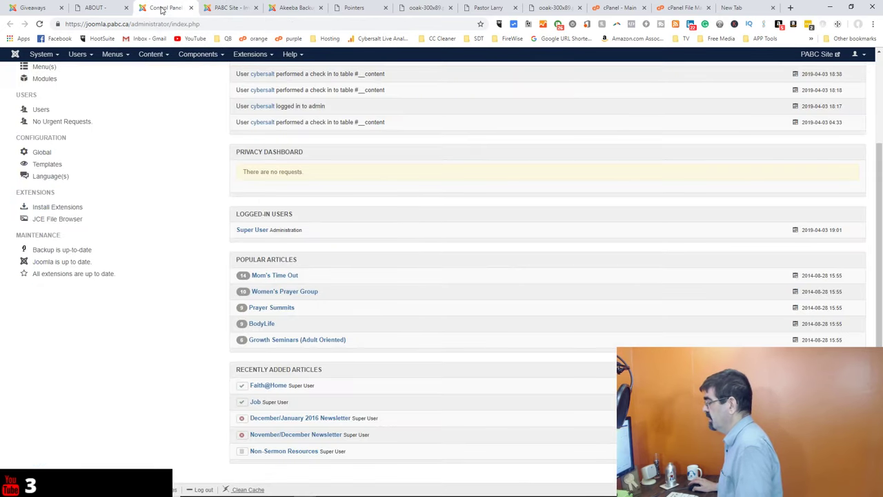
left_click(366, 8)
scroll(356, 149, "up", 9)
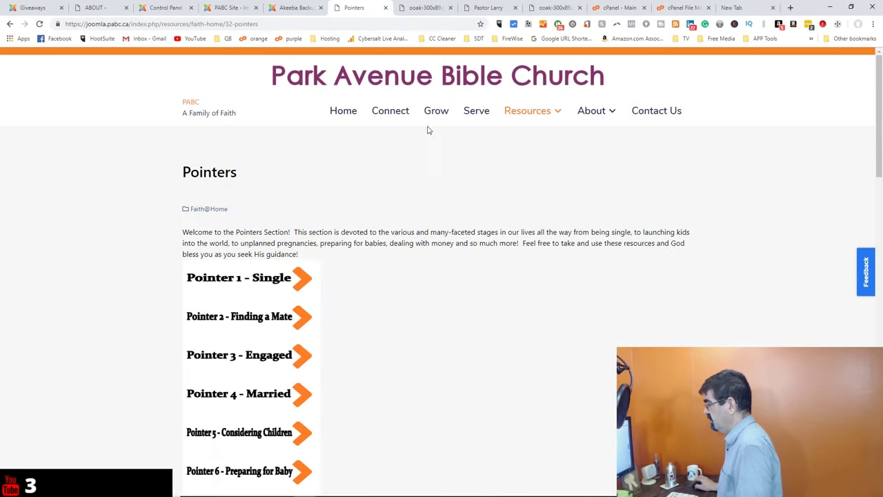
mouse_move(526, 113)
left_click(528, 136)
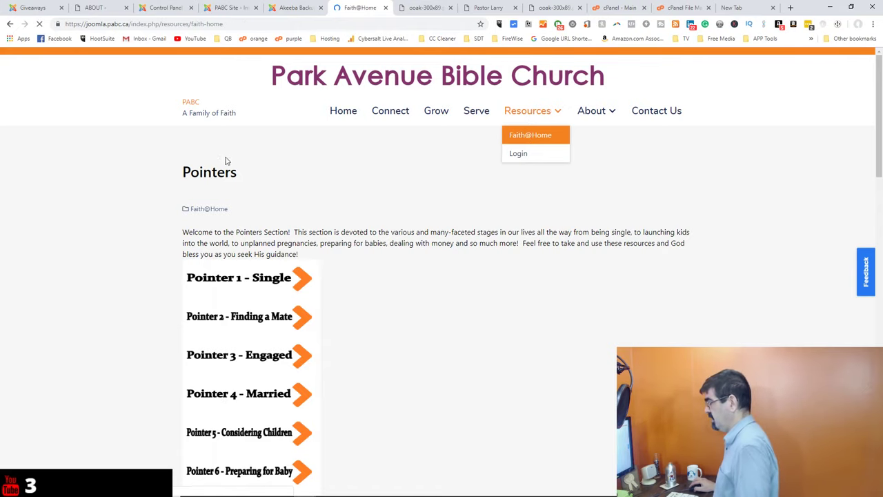
scroll(267, 230, "down", 6)
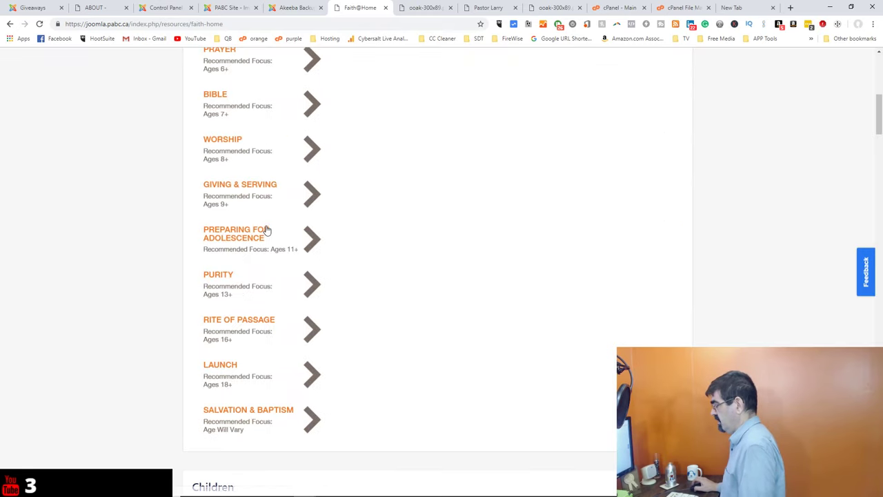
scroll(267, 230, "down", 5)
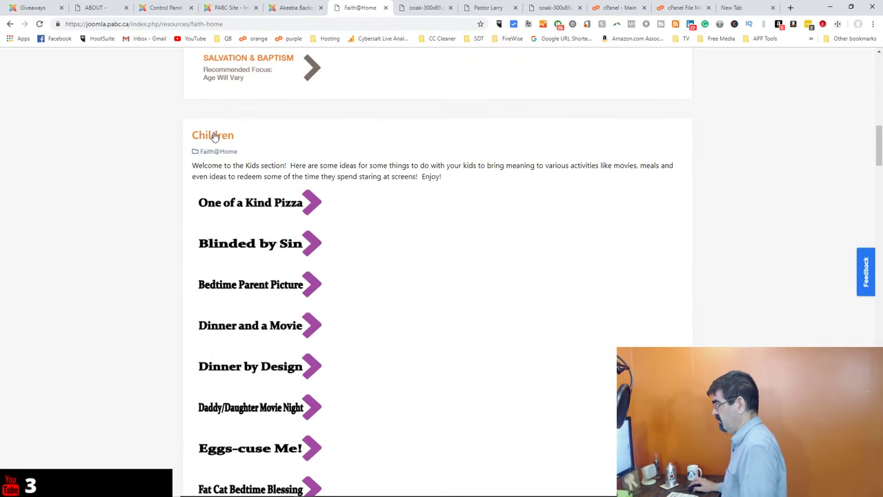
Open the Children article for editing in the Joomla article manager and display its source code
left_click(229, 8)
left_click(296, 8)
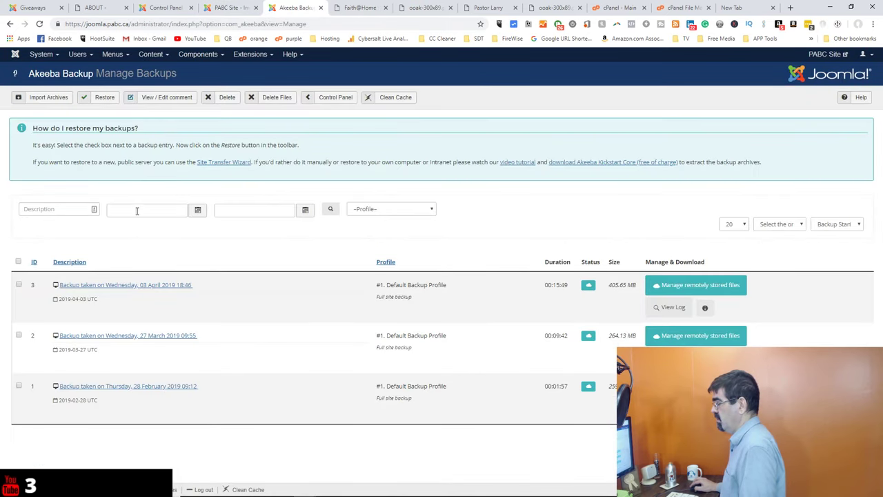
left_click(159, 67)
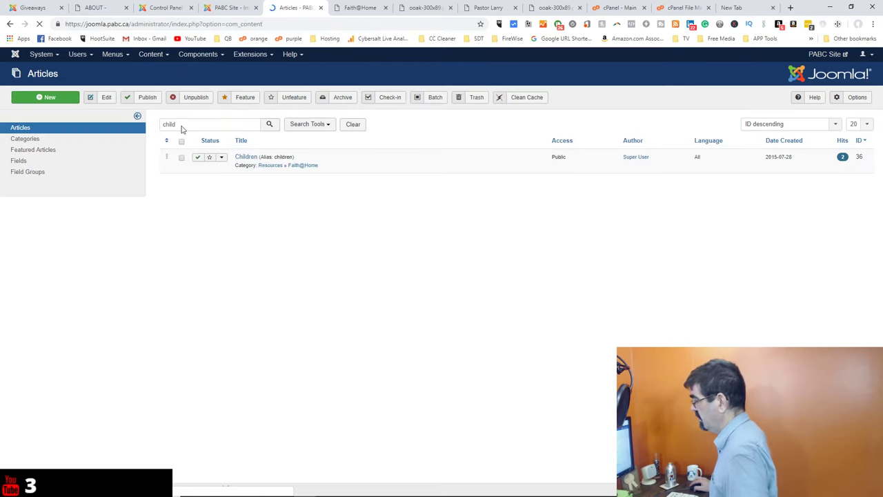
left_click(246, 158)
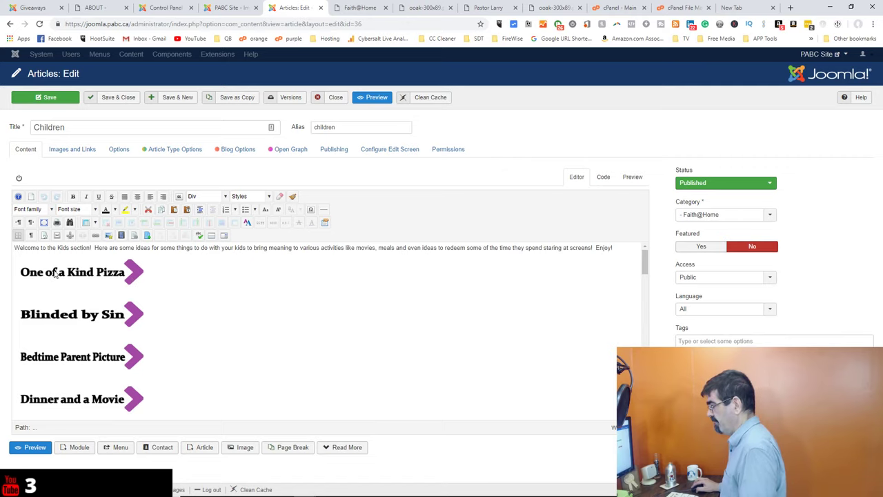
left_click(603, 178)
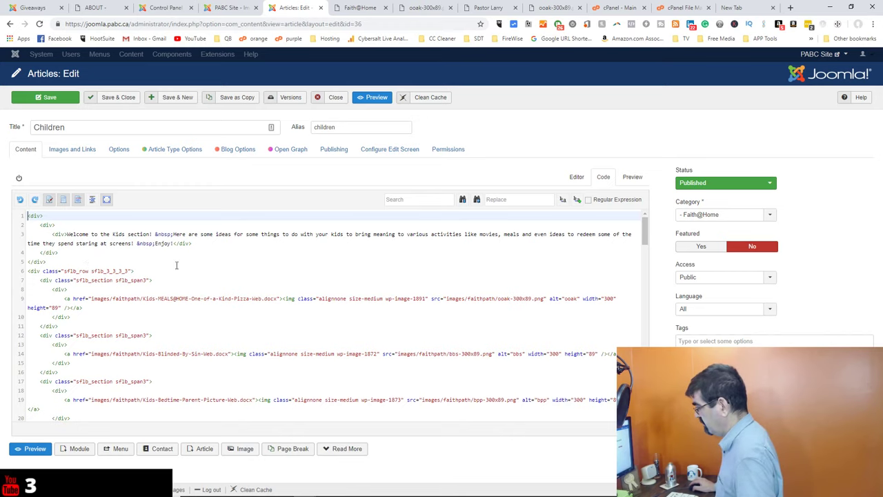
Remove the formatting from the Children article's entire content and display the cleaned source code
left_click(576, 178)
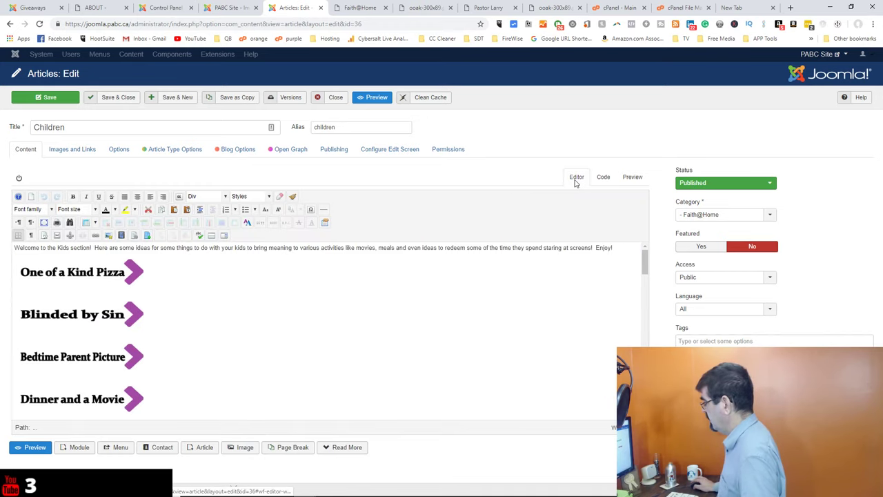
left_click(282, 295)
key("ctrl+a")
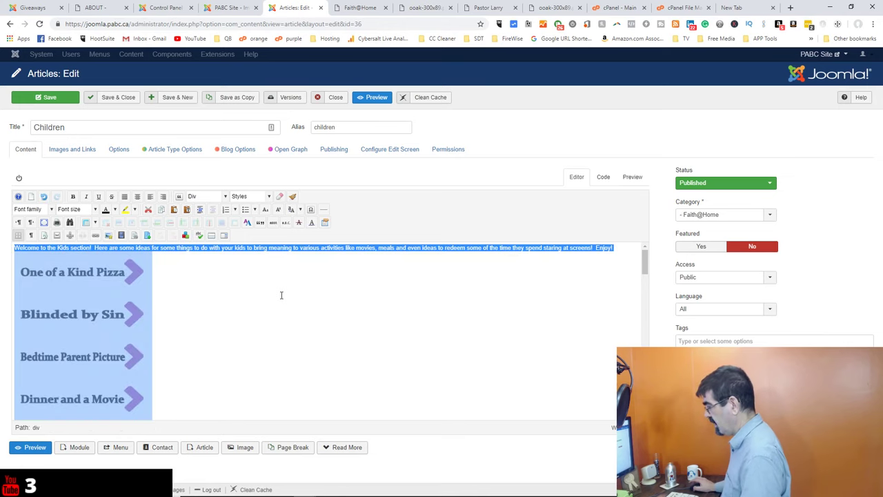
left_click(281, 199)
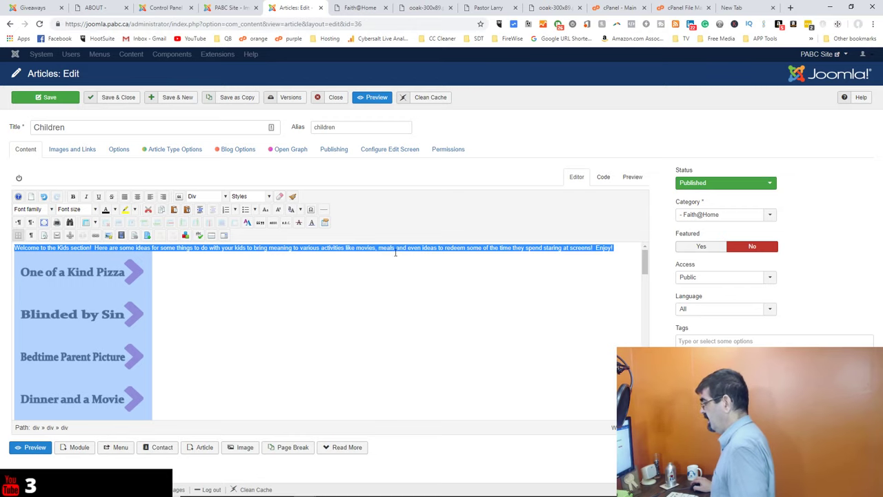
left_click(606, 177)
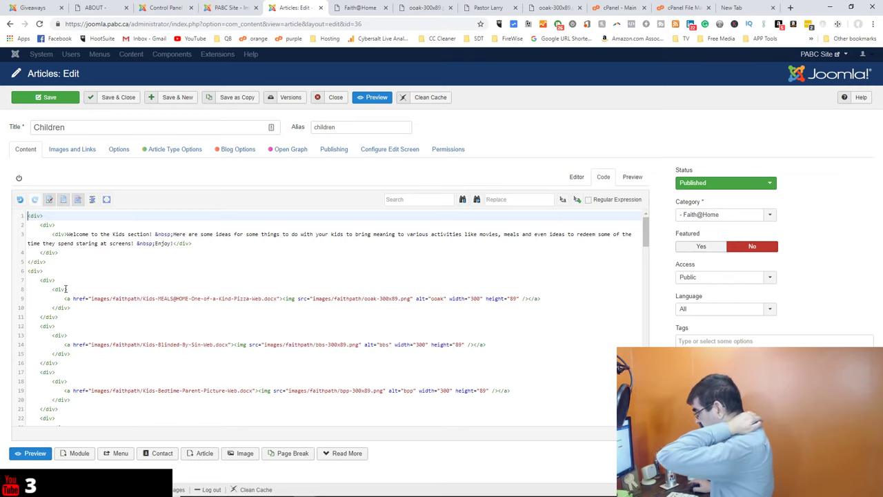
Compare the Children buttons on the Faith@Home page with the button layout on the original site's Holidays page
left_click(355, 12)
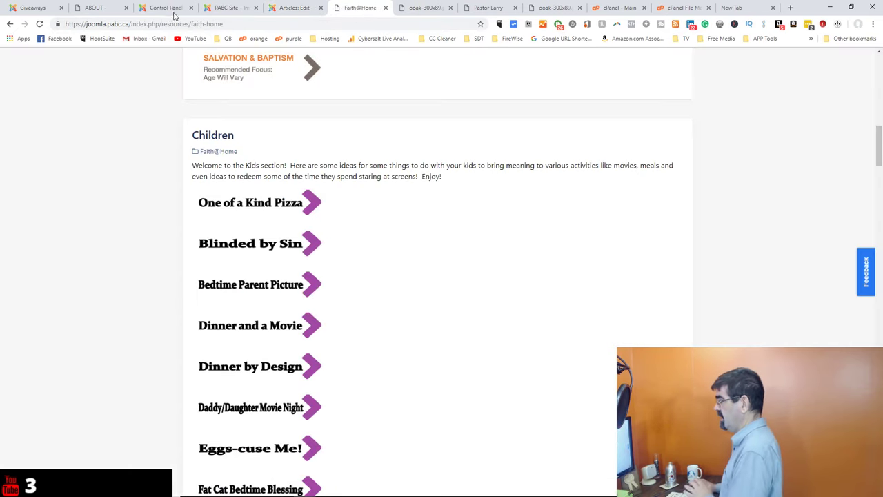
left_click(98, 10)
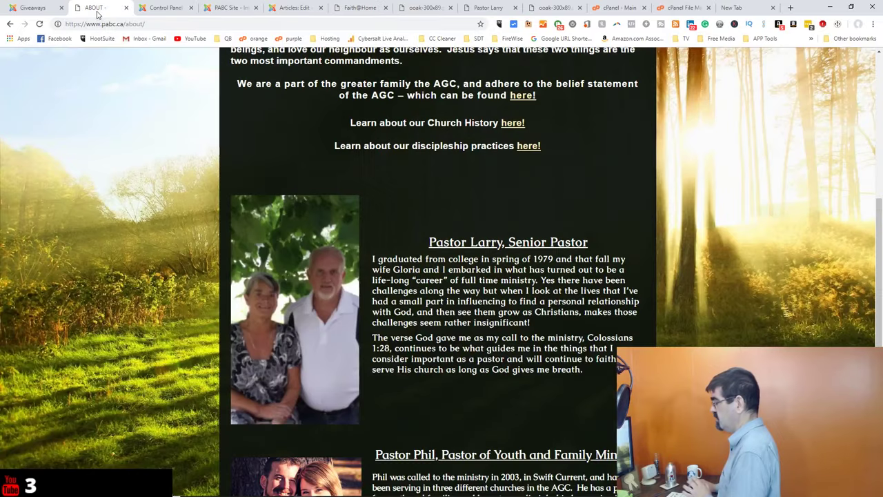
left_click(10, 24)
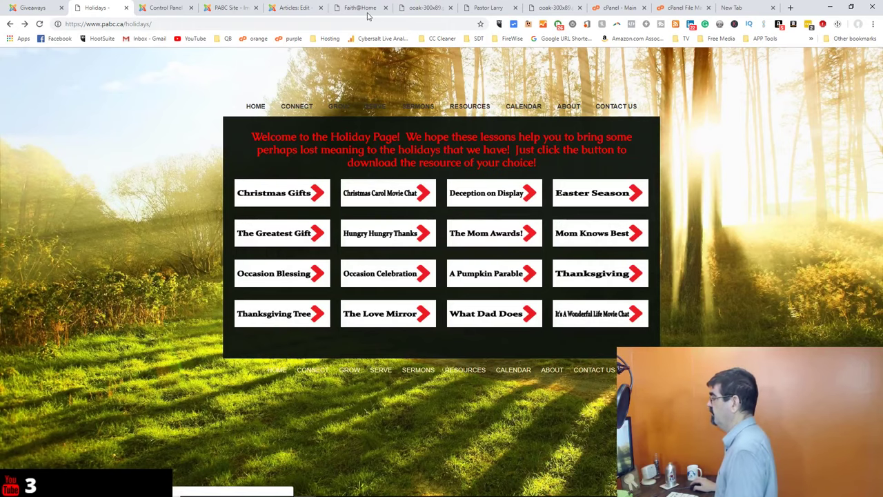
In the Children article's code, delete the three opening div tags before the welcome text and replace its closing div tag with <p>
left_click(281, 10)
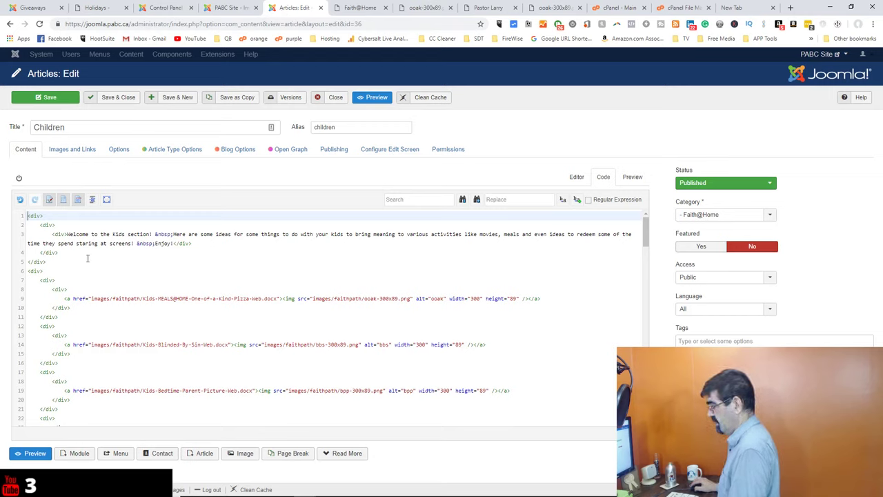
left_click_drag(66, 233, 28, 215)
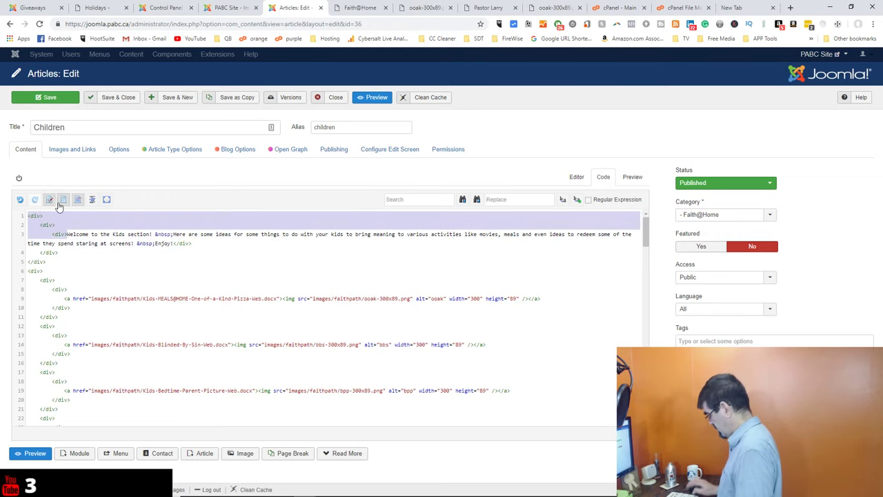
key("BackSpace")
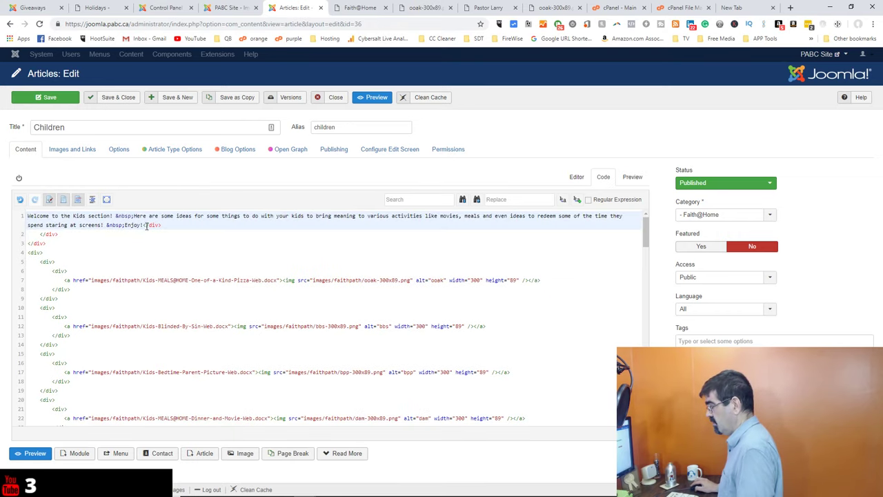
left_click_drag(147, 225, 157, 227)
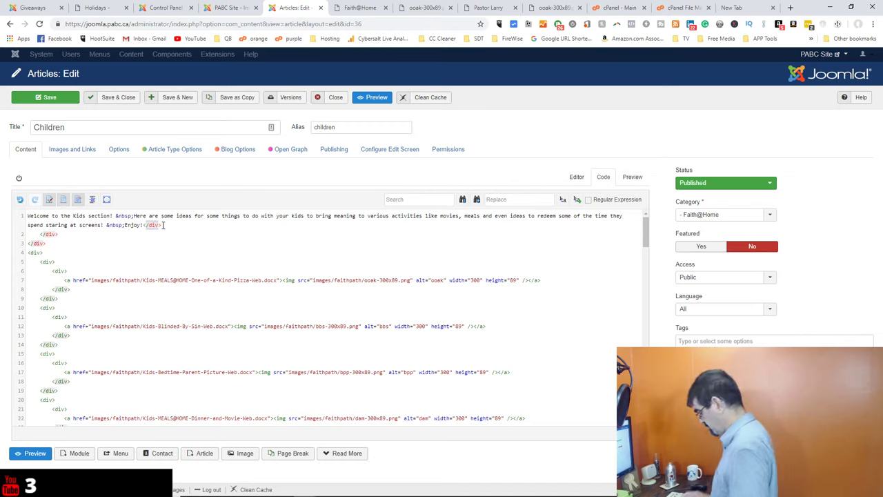
type("p")
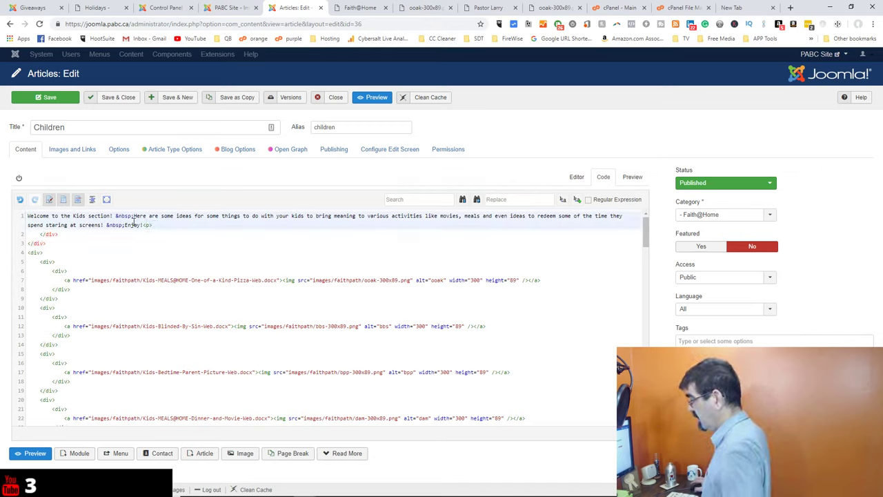
Delete the two leftover closing div tags below the welcome text and check the result in the visual editor and the code
left_click(31, 234)
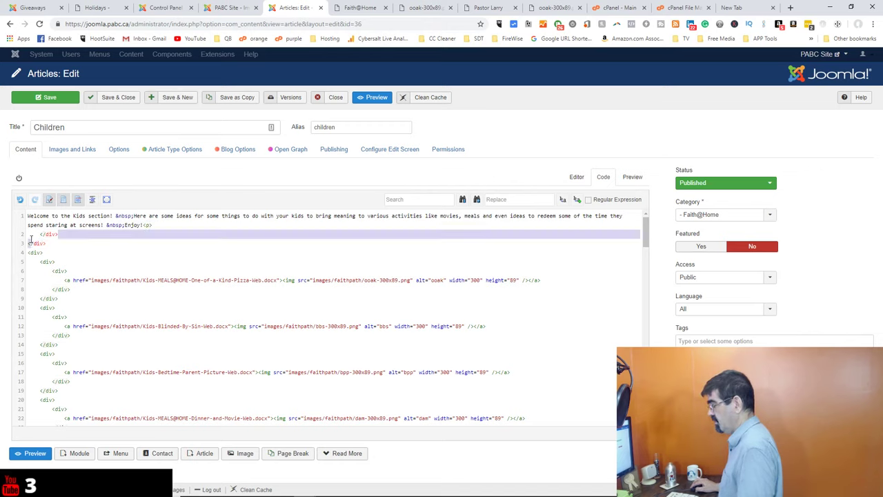
left_click_drag(40, 235, 56, 242)
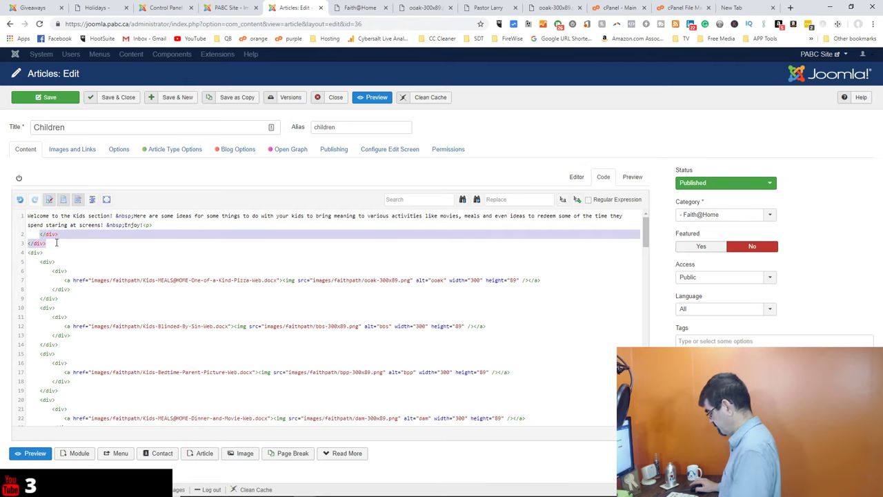
key("BackSpace")
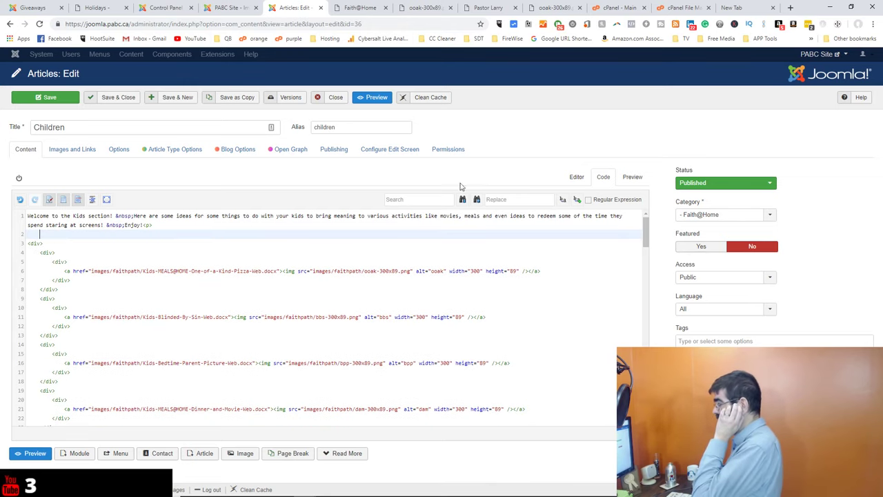
left_click(578, 179)
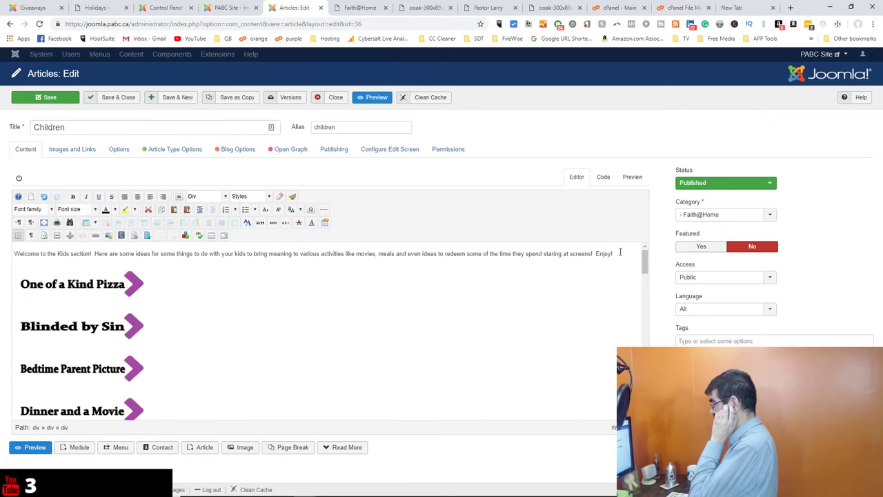
left_click(605, 178)
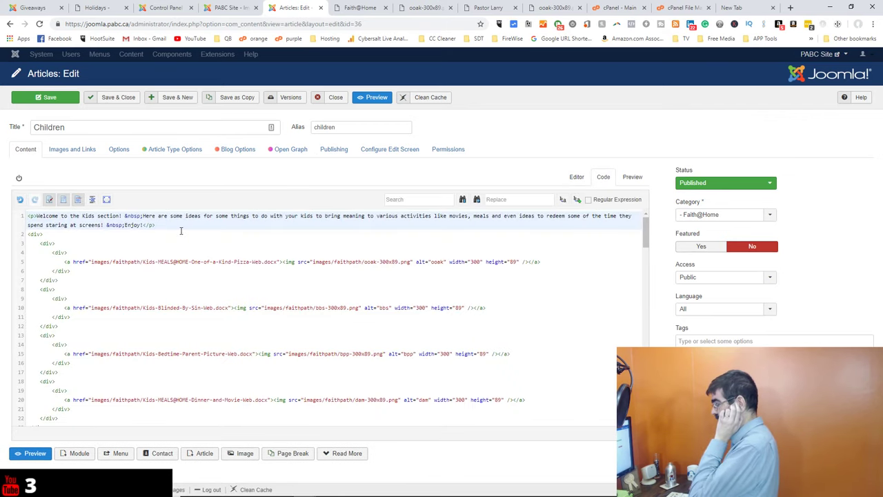
Review the article's remaining code and use the three nested opening div tags before the first image link as the code search term
scroll(200, 260, "down", 5)
scroll(200, 261, "down", 10)
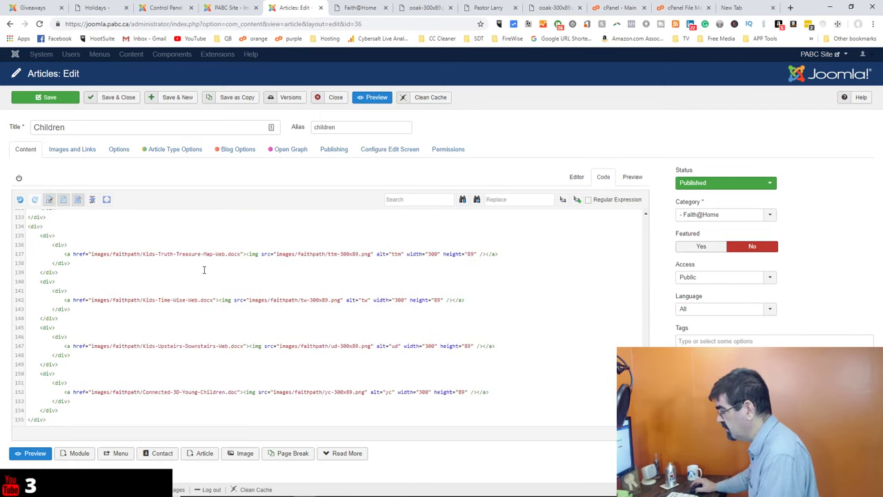
scroll(204, 270, "up", 15)
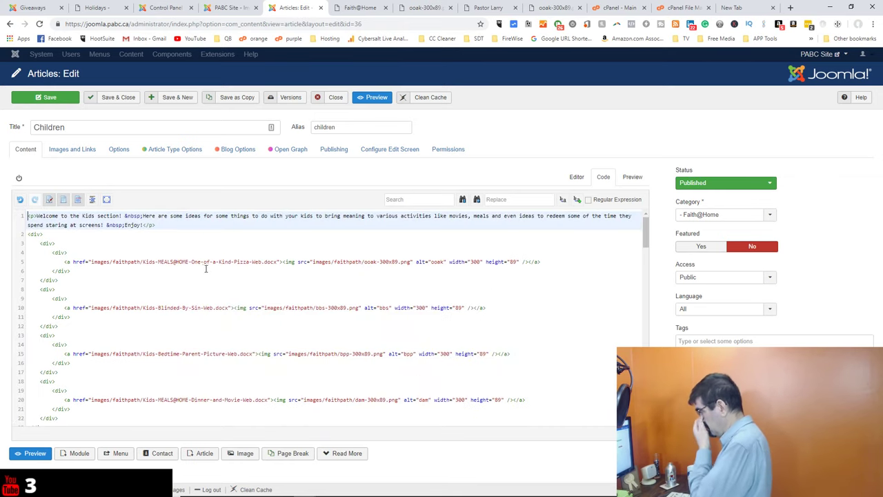
left_click_drag(28, 233, 70, 250)
key("ctrl+c")
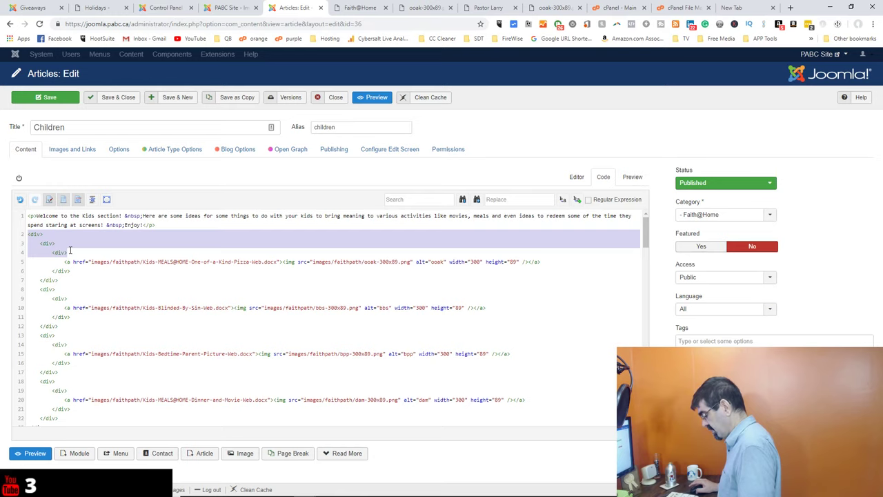
left_click(421, 200)
key("ctrl+v")
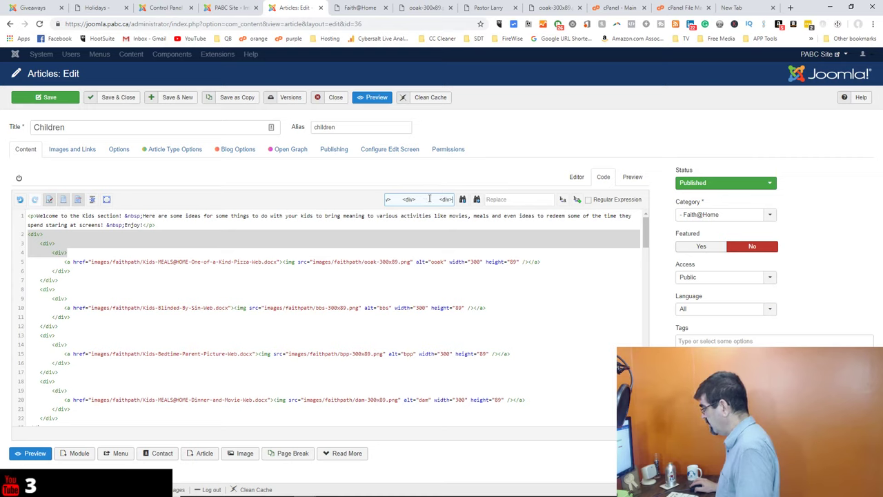
Try to replace all occurrences of the three nested opening div tags with ********
left_click(494, 199)
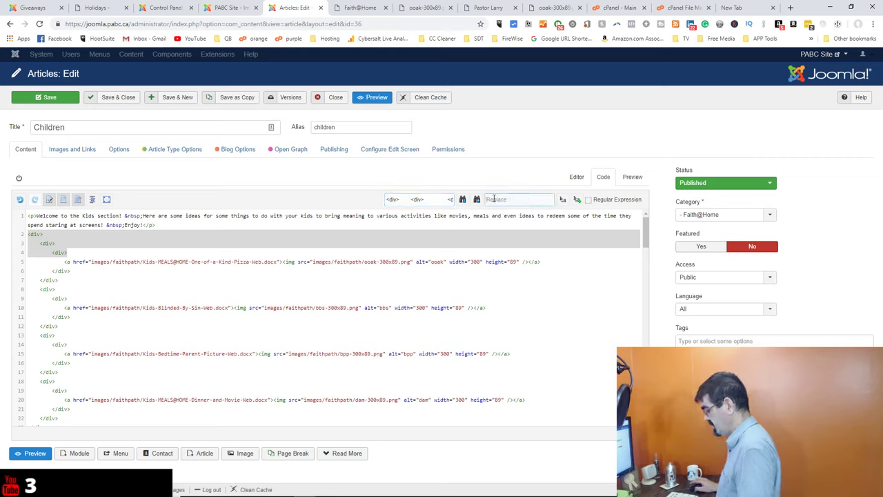
type("8888")
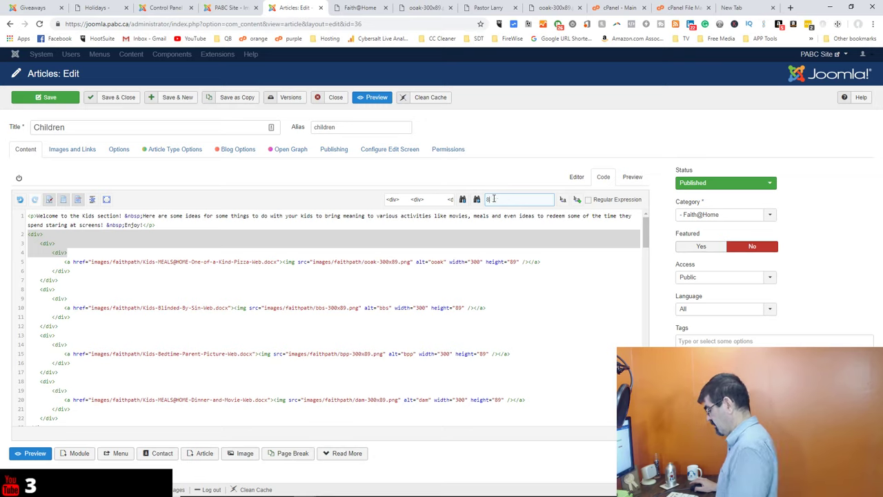
key("BackSpace")
key("BackSpace")
key("BackSpace")
key("BackSpace")
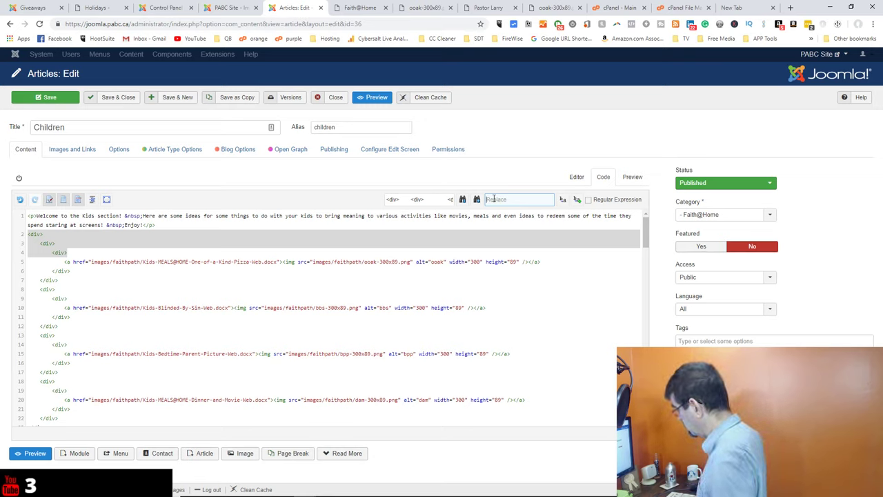
type("***")
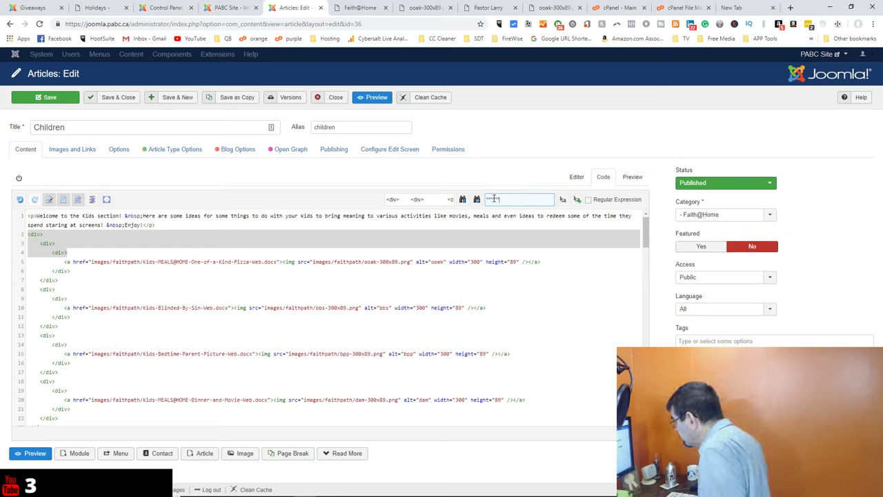
type("**")
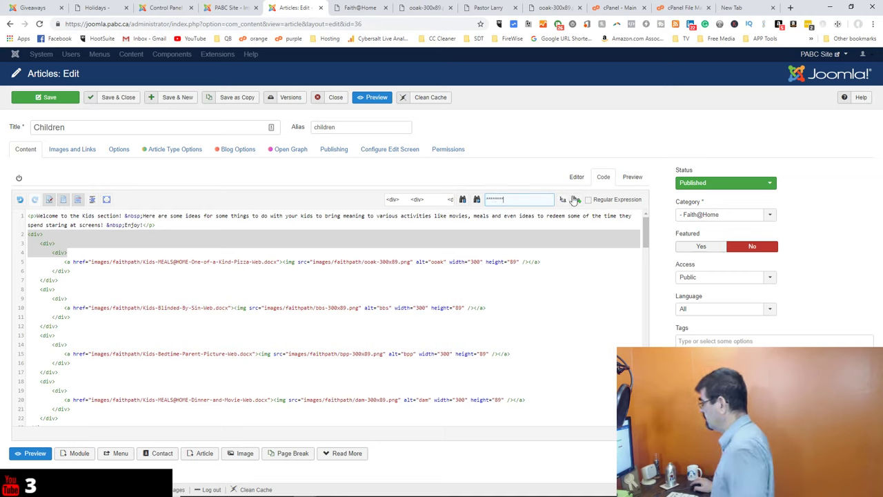
left_click(577, 200)
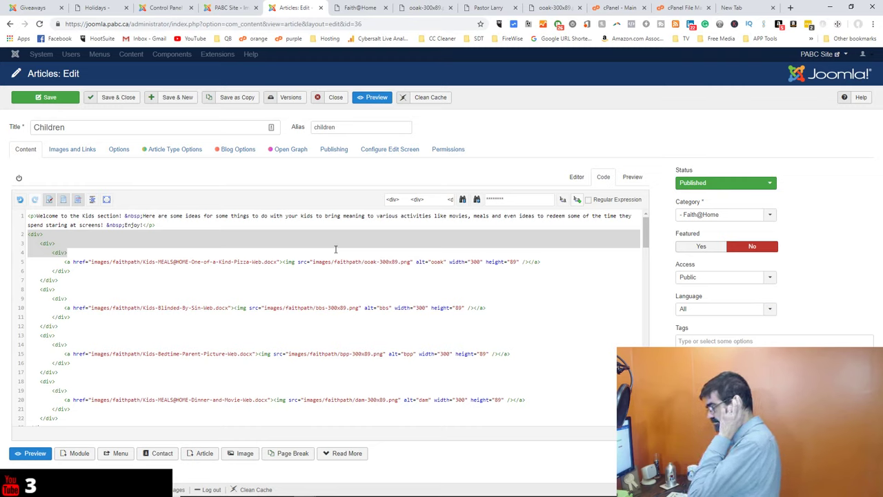
Remove the spaces between the tags in the code search term so it reads <div><div><div>
double_click(405, 200)
key("BackSpace")
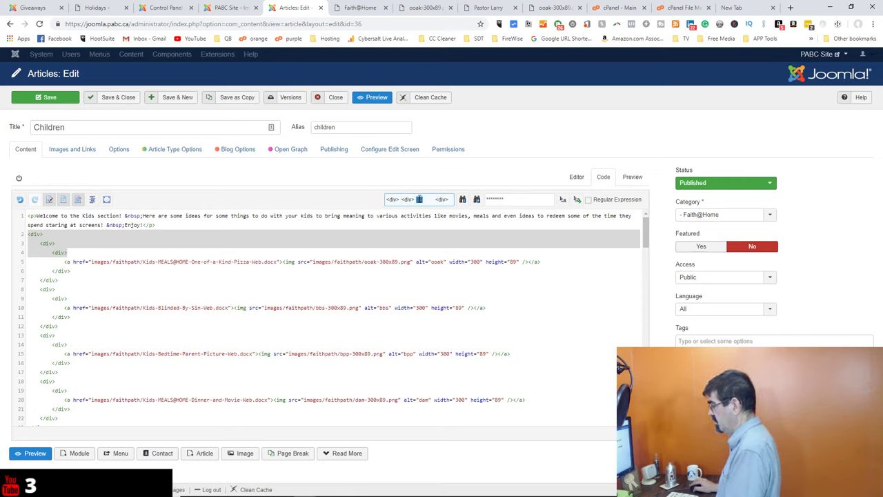
key("BackSpace")
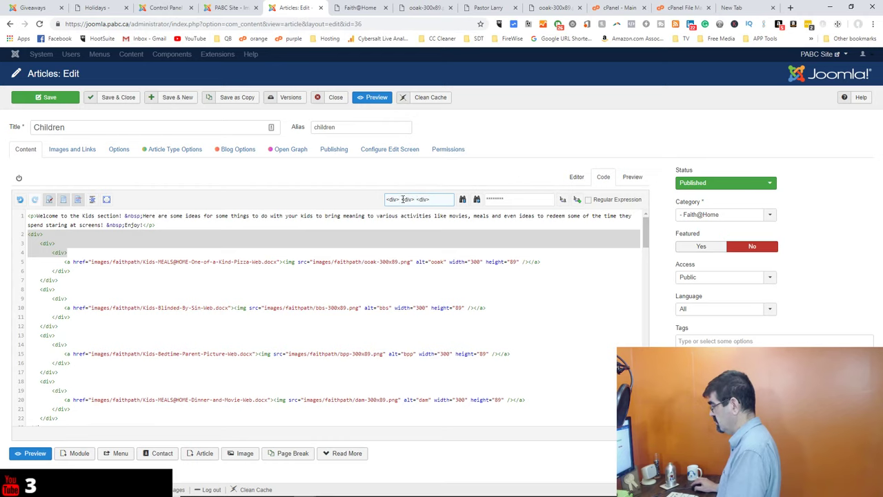
key("BackSpace")
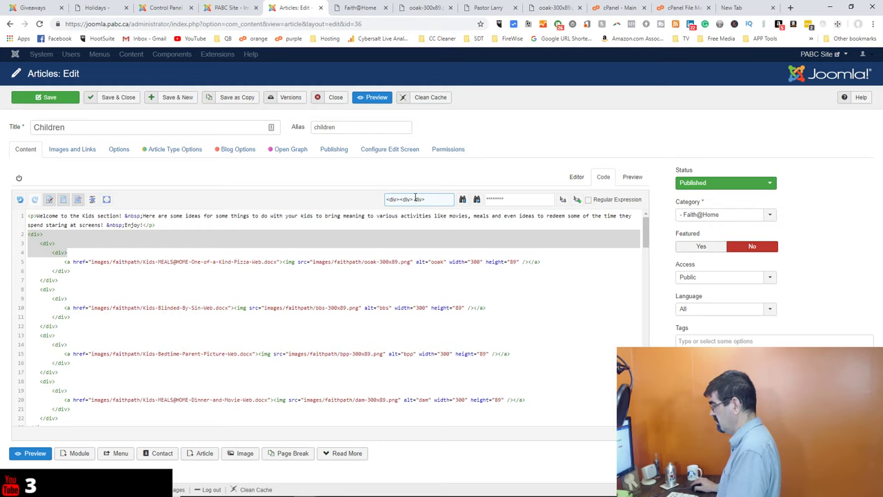
key("BackSpace")
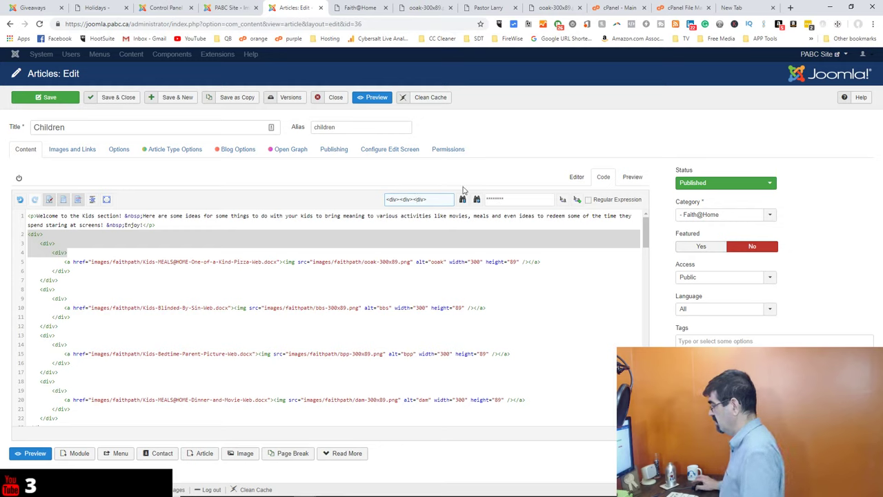
Try to replace all occurrences of <div><div><div> in the article code with ********
left_click(577, 200)
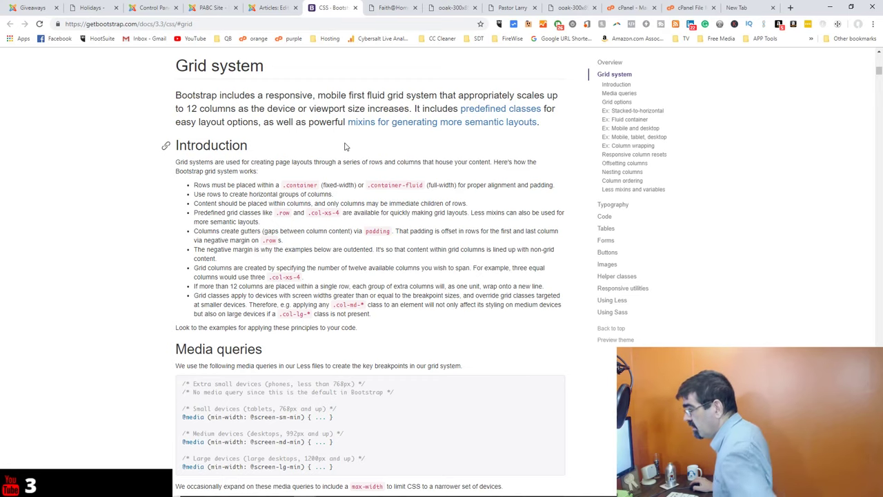
Read the Containers section and the grid system introduction in the Bootstrap 3.3 CSS documentation
scroll(346, 147, "up", 2)
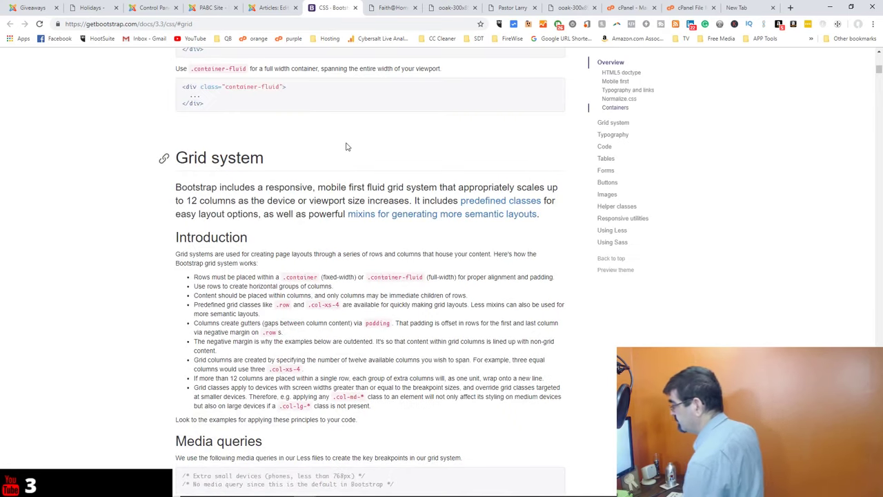
scroll(347, 146, "up", 1)
scroll(347, 147, "up", 1)
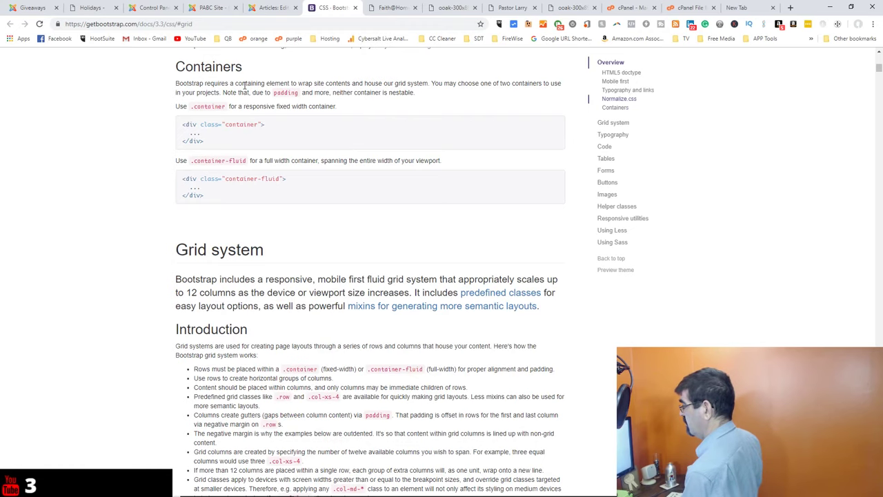
scroll(241, 88, "up", 1)
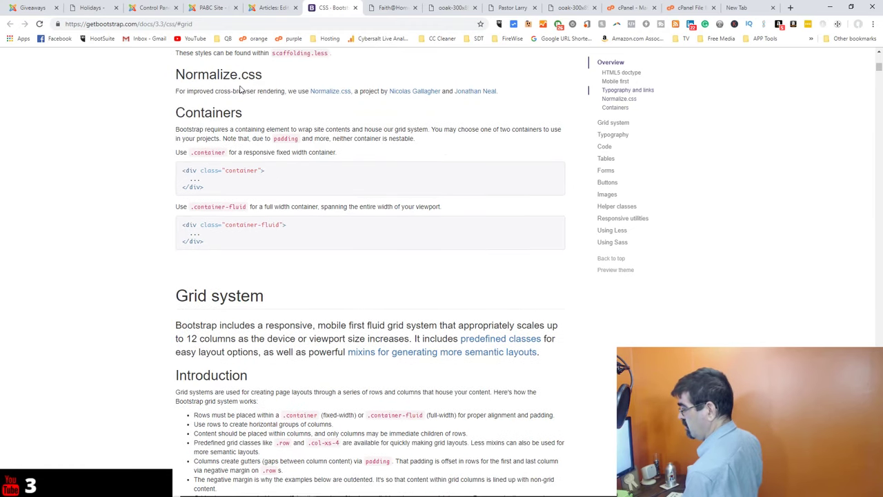
scroll(271, 91, "up", 1)
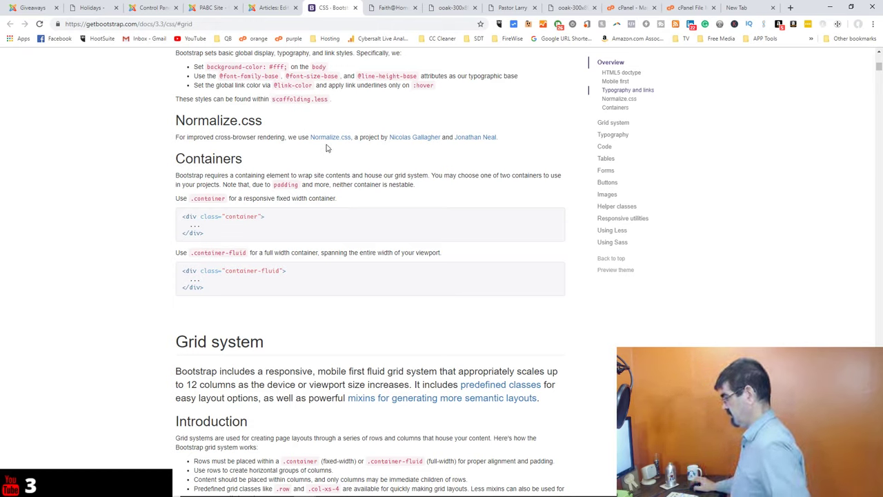
scroll(327, 151, "down", 2)
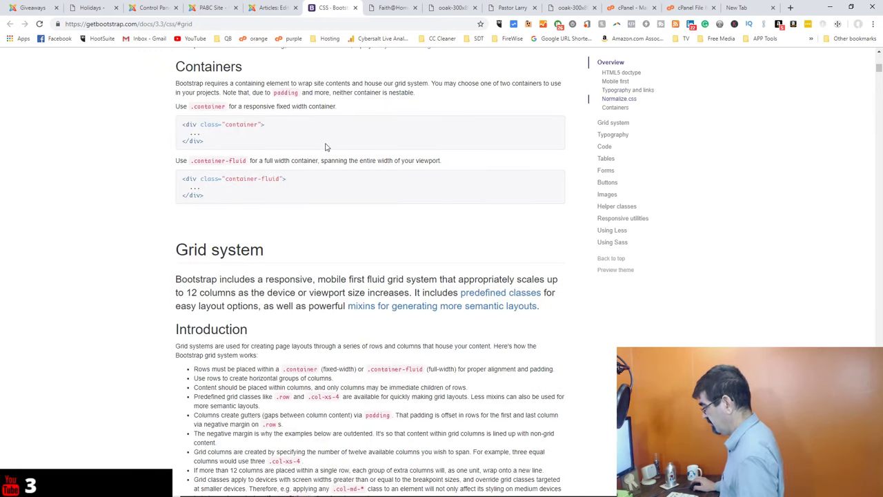
scroll(326, 149, "down", 3)
scroll(328, 154, "down", 2)
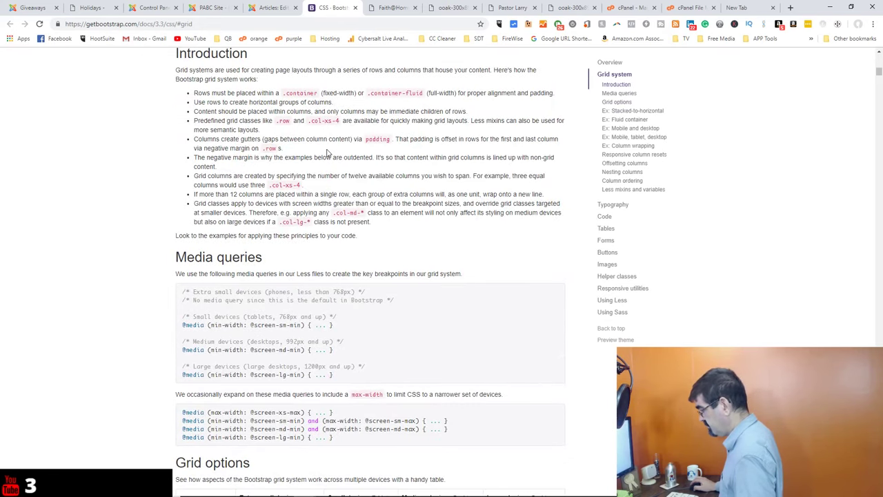
scroll(328, 153, "down", 1)
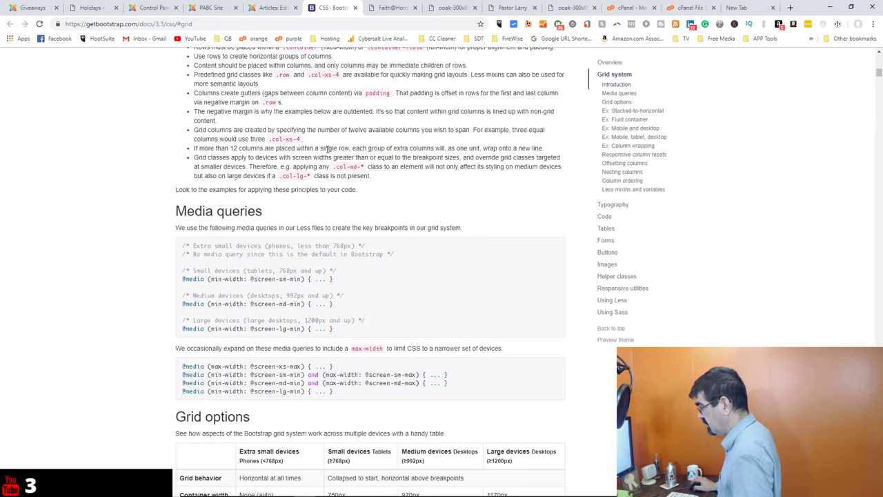
Examine the Bootstrap grid options table and the example layouts, from stacked-to-horizontal through column wrapping and responsive column resets
scroll(328, 148, "down", 5)
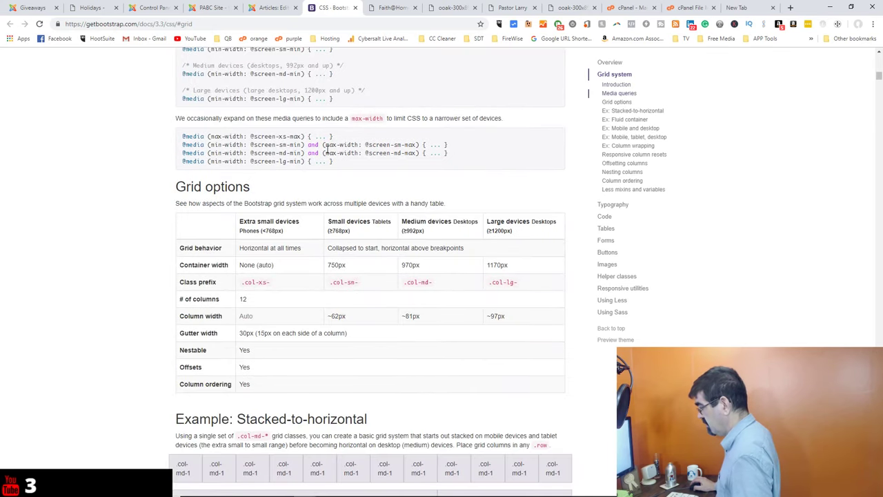
scroll(328, 150, "down", 5)
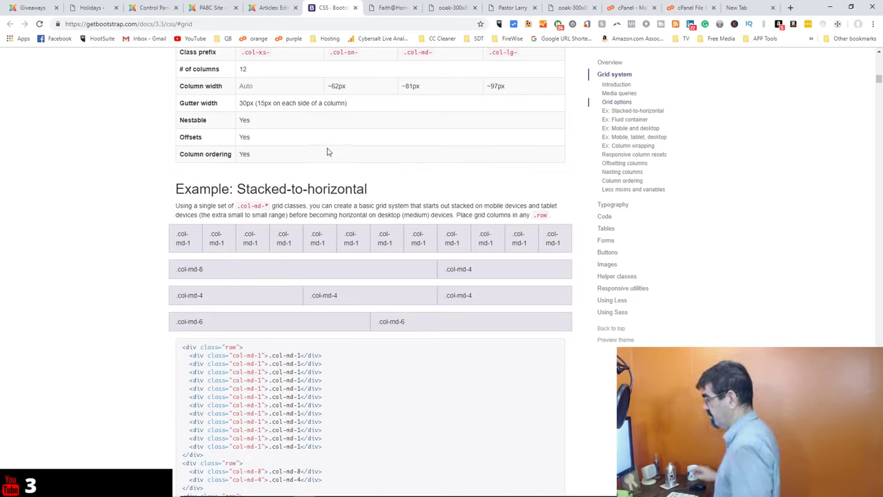
scroll(328, 150, "down", 2)
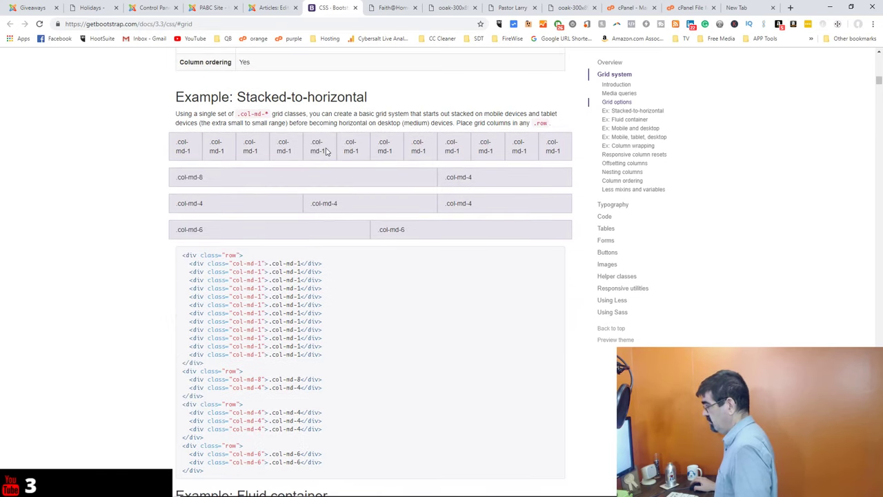
scroll(328, 150, "down", 4)
scroll(327, 152, "down", 3)
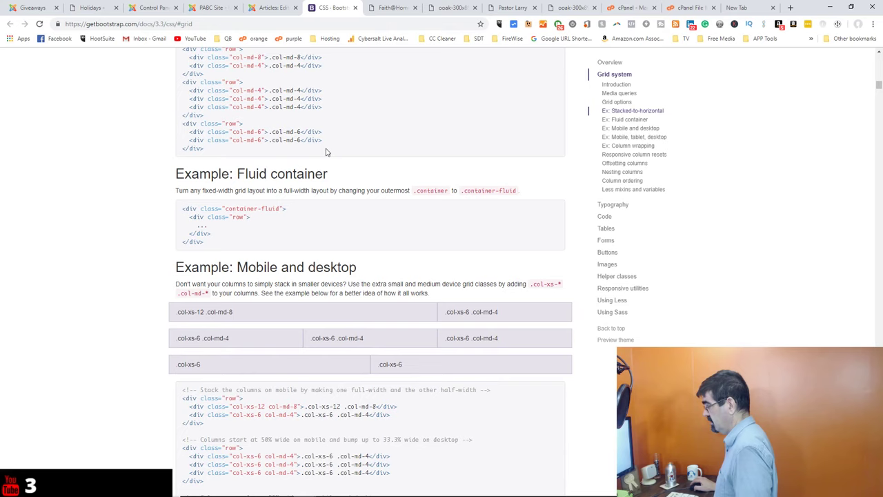
scroll(327, 152, "down", 6)
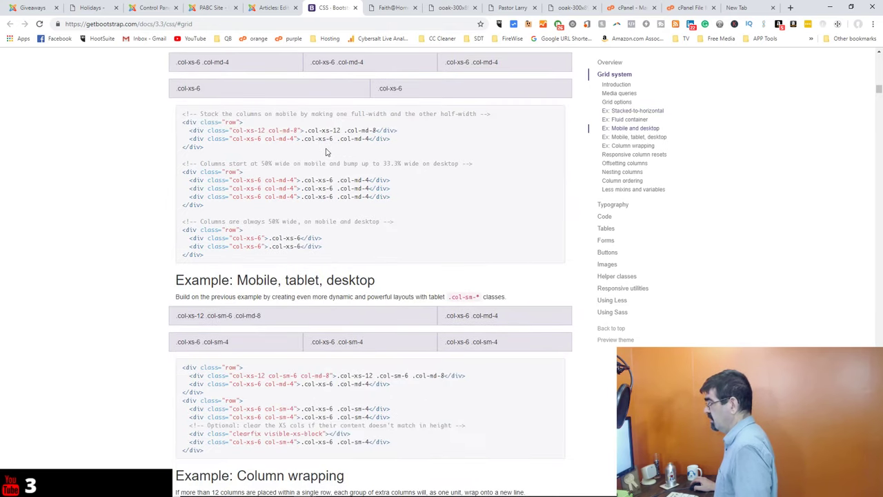
scroll(327, 152, "down", 3)
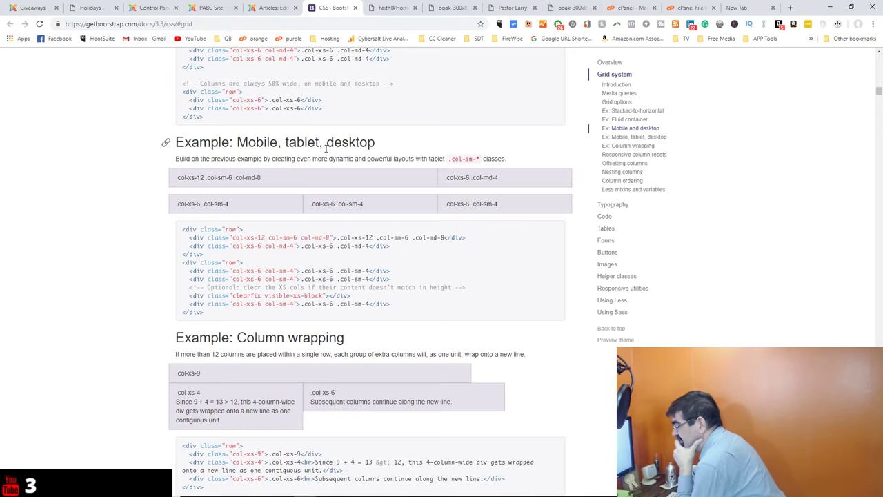
scroll(338, 157, "down", 2)
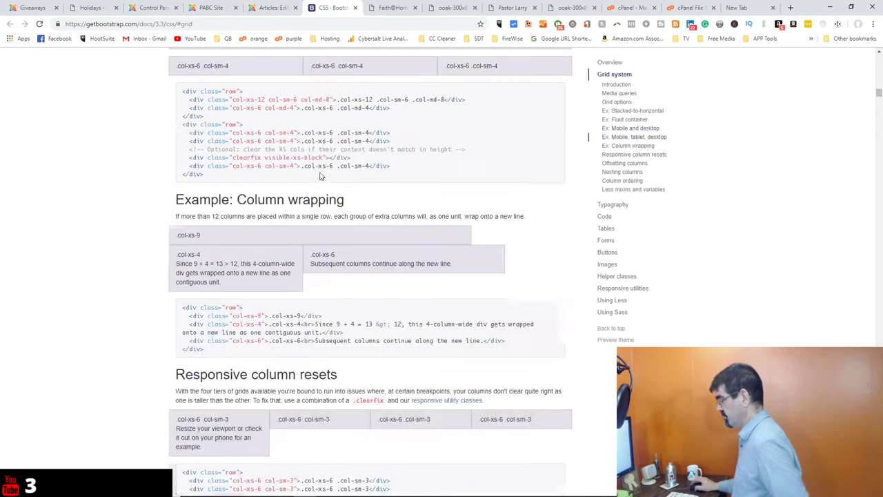
scroll(313, 197, "down", 3)
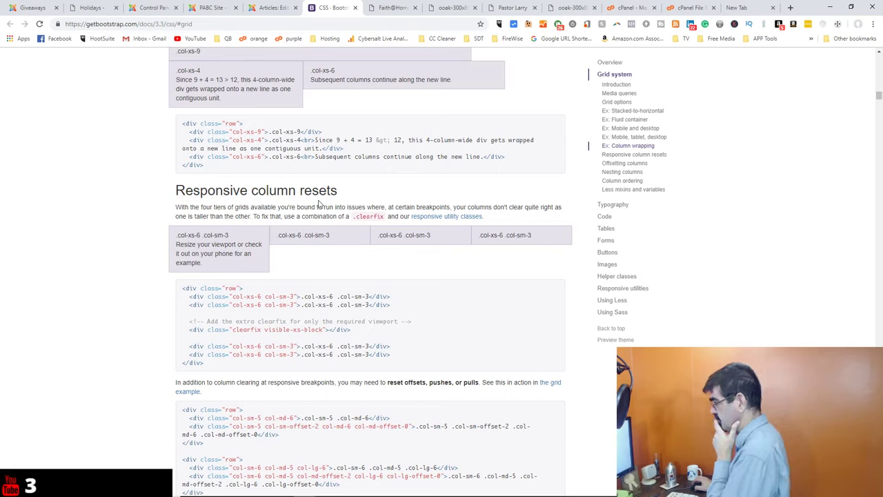
scroll(318, 202, "up", 10)
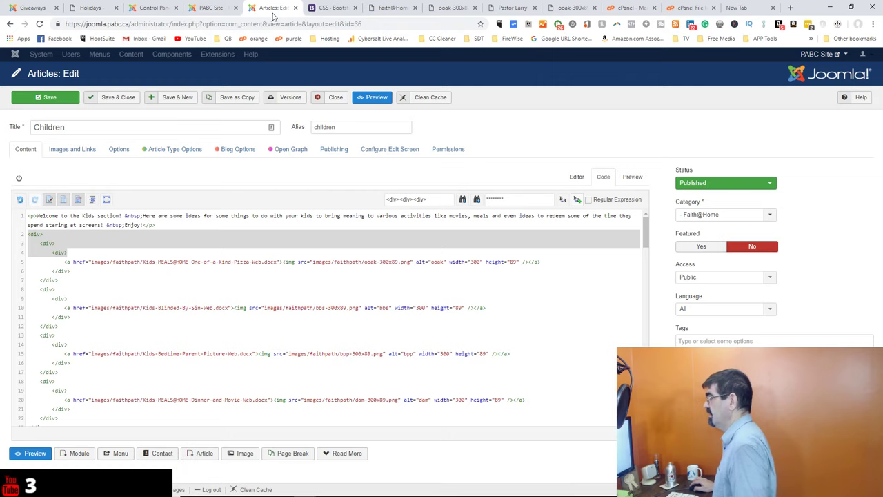
In the Children article's code, shorten the search term to <div> and replace all its occurrences with ********
left_click(273, 13)
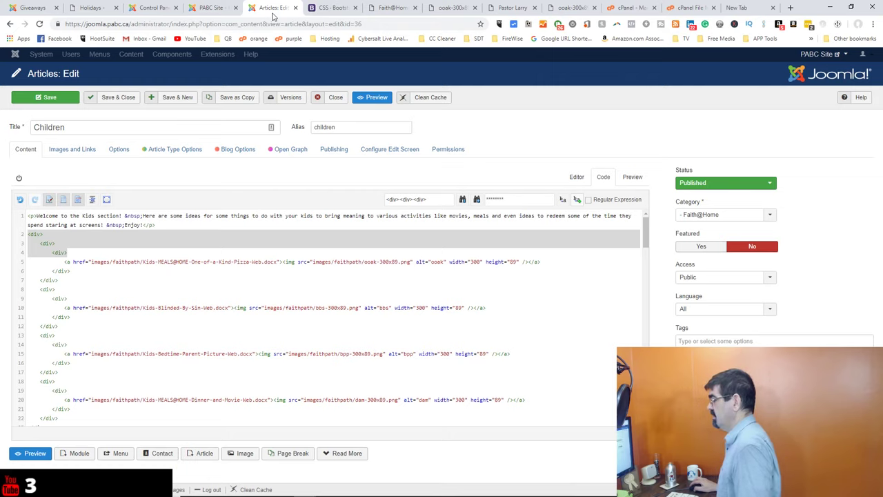
left_click(119, 243)
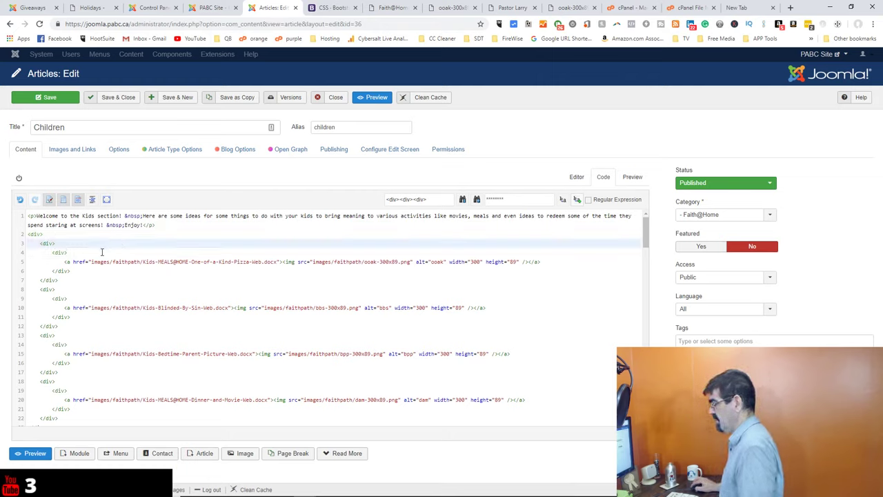
left_click(29, 235)
left_click_drag(29, 235, 69, 250)
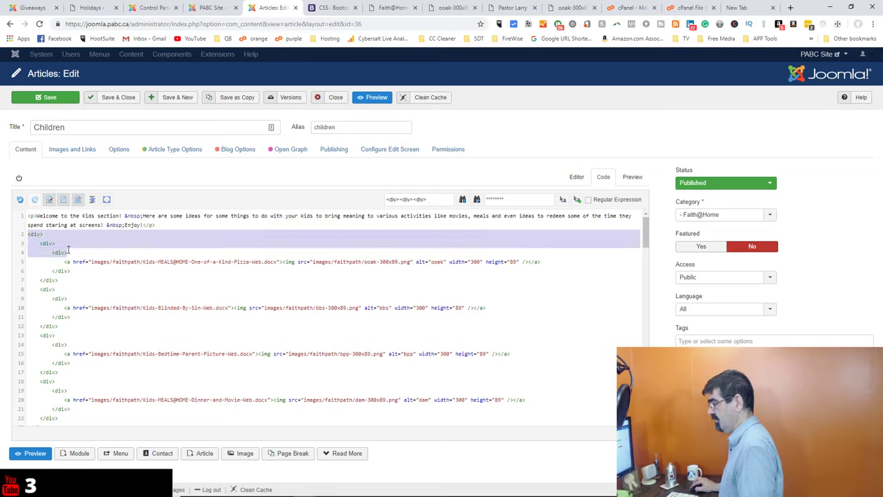
left_click_drag(402, 200, 441, 198)
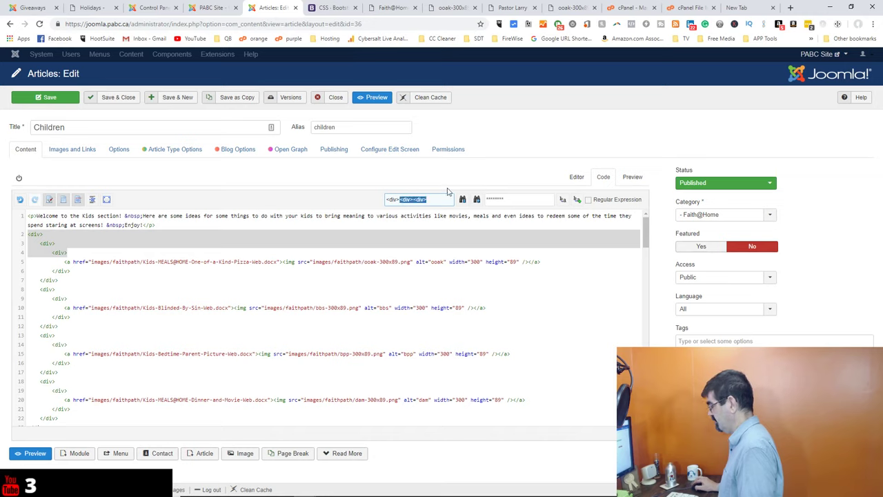
key("BackSpace")
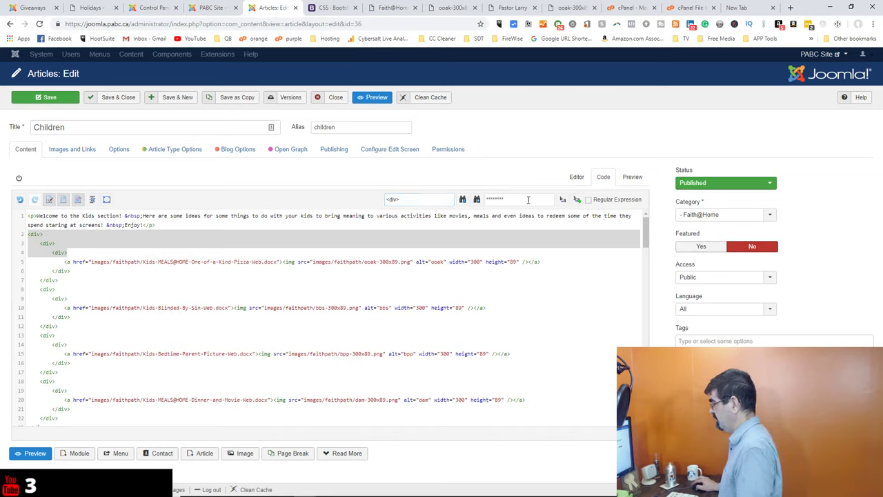
left_click(580, 201)
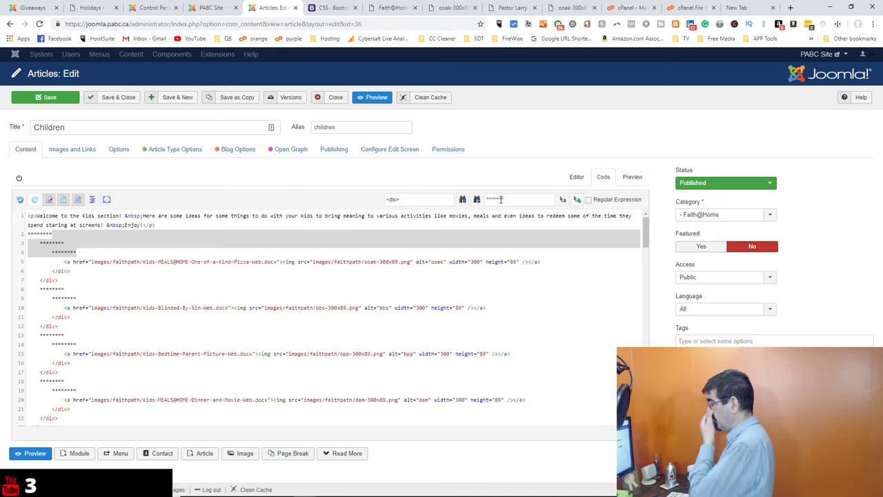
left_click(500, 199)
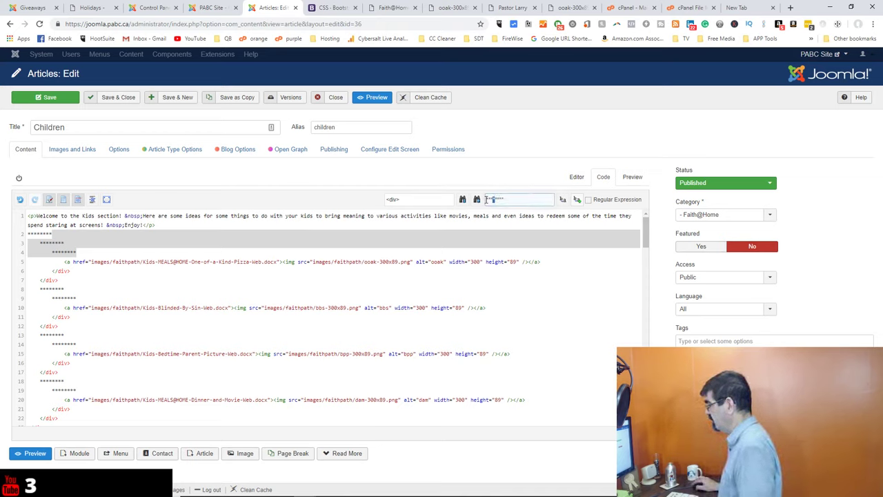
left_click_drag(486, 199, 509, 198)
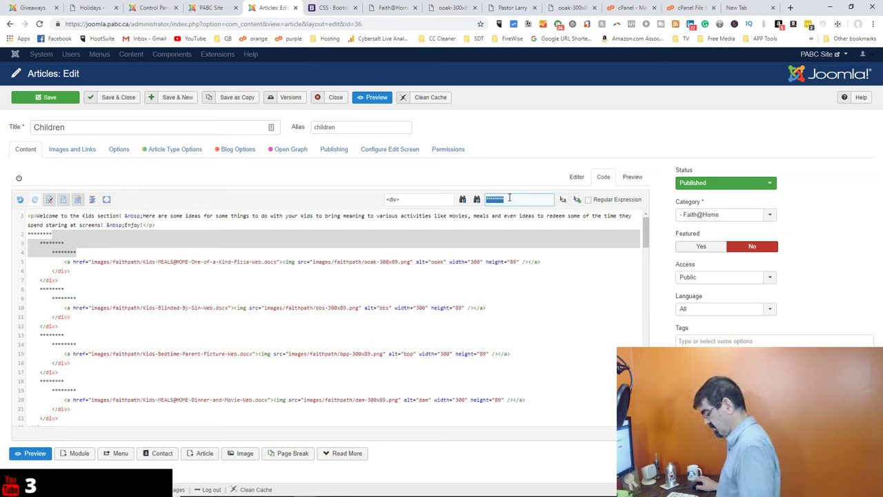
left_click_drag(413, 200, 379, 201)
left_click(373, 266)
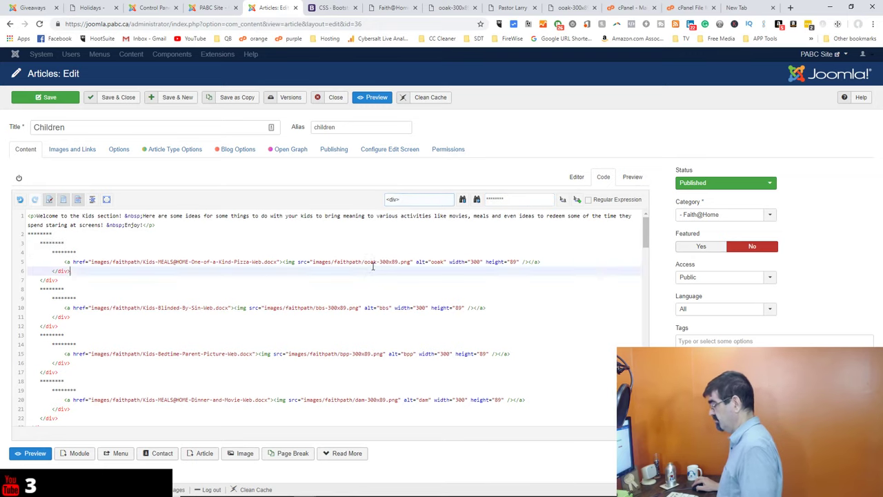
Undo the code edits back to the article's original markup with the sflb classes and check it in the visual editor and the code
scroll(372, 266, "down", 15)
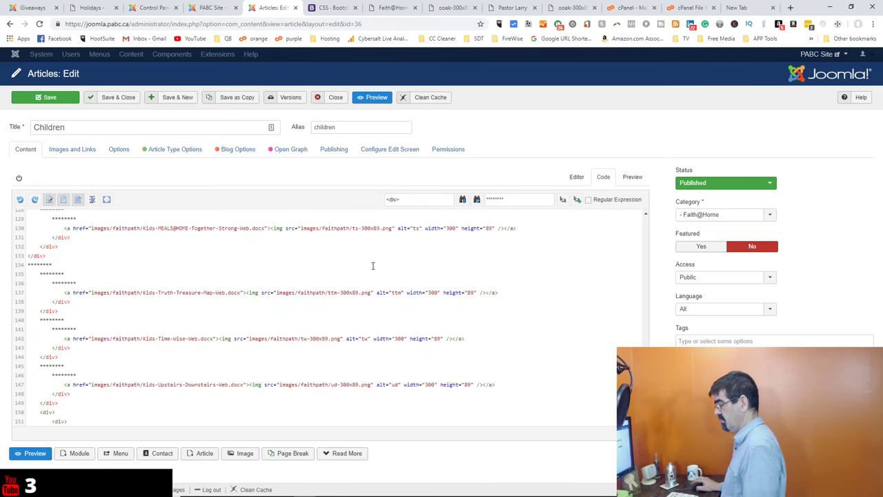
scroll(373, 266, "up", 4)
scroll(373, 266, "up", 10)
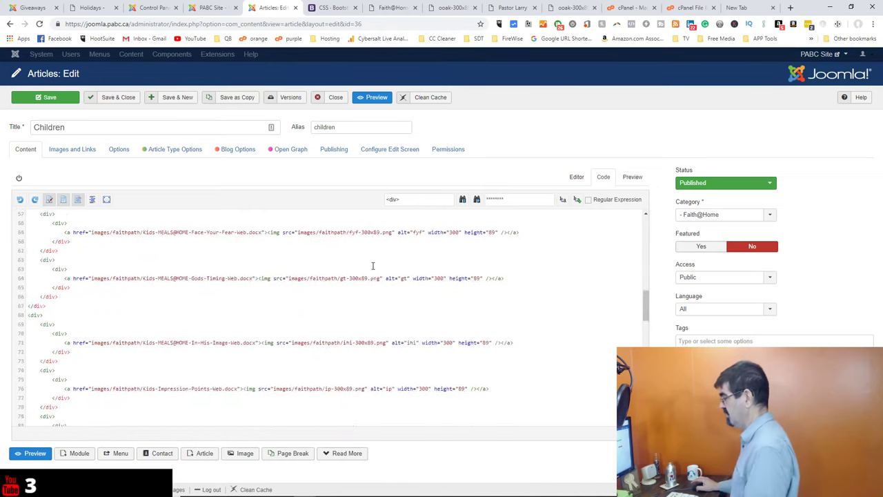
key("ctrl+a")
key("Delete")
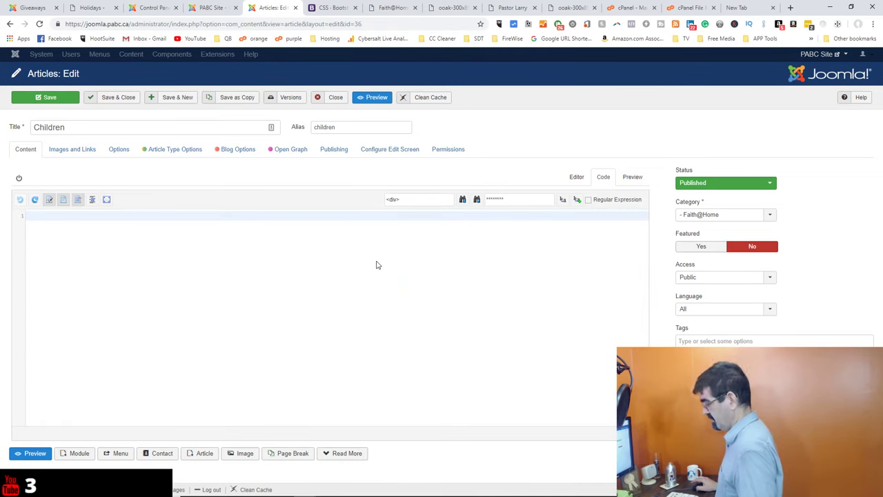
key("ctrl+v")
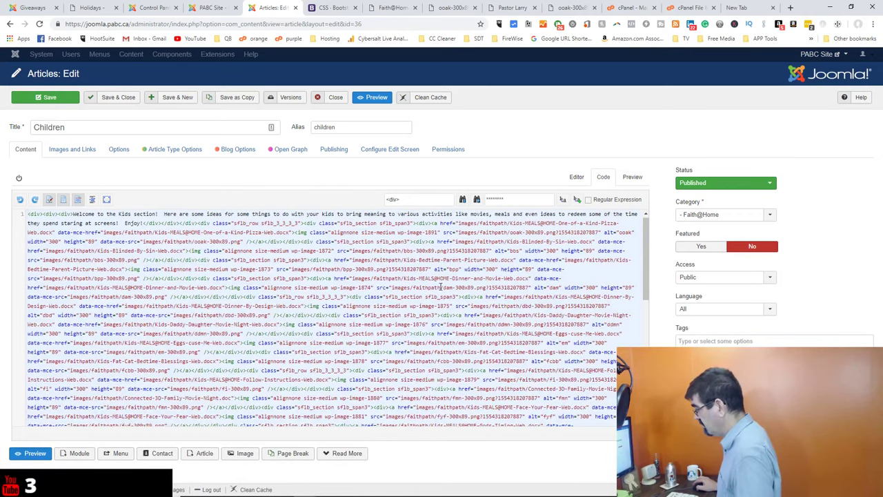
left_click(575, 177)
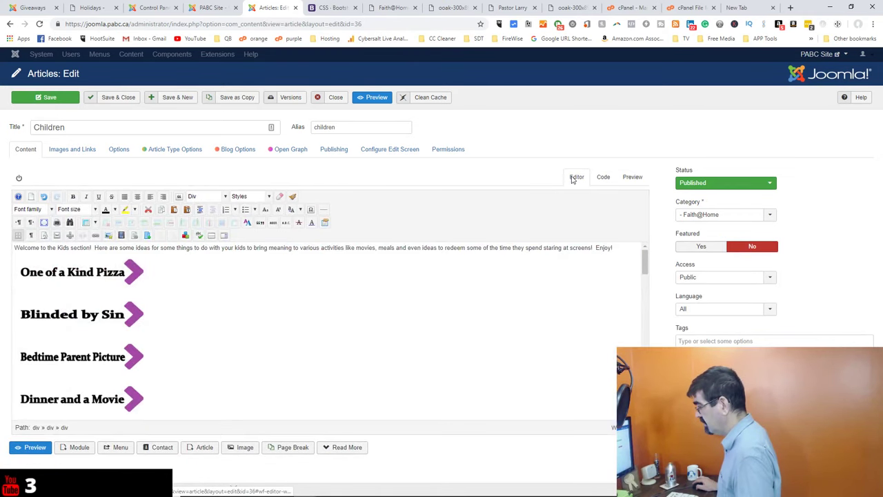
left_click(603, 177)
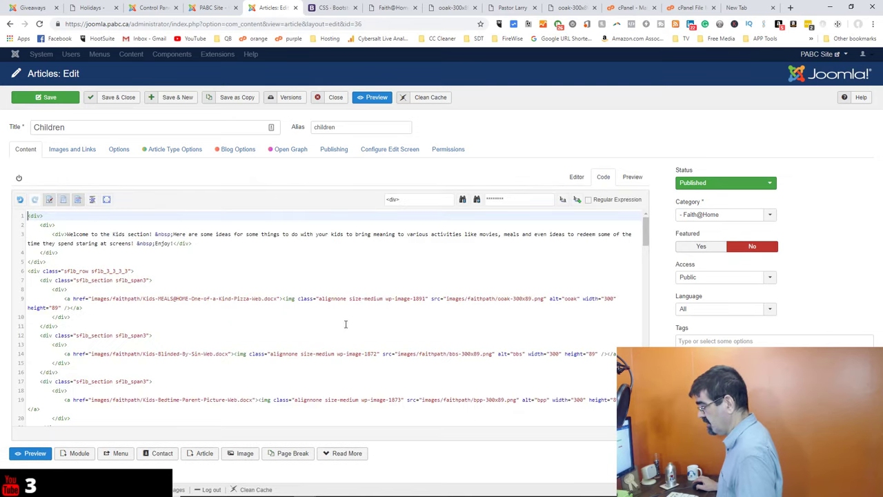
Remove the formatting from the article's entire content in the visual editor and check the resulting code
left_click(574, 178)
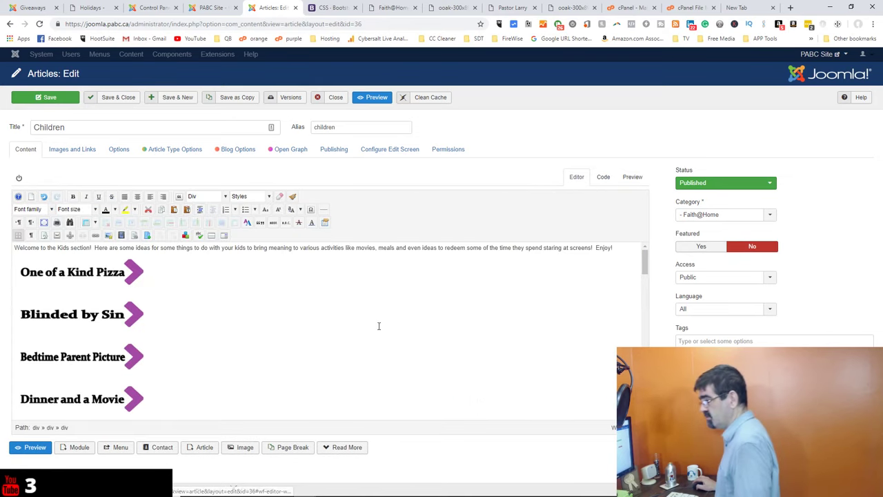
left_click(213, 312)
key("ctrl+a")
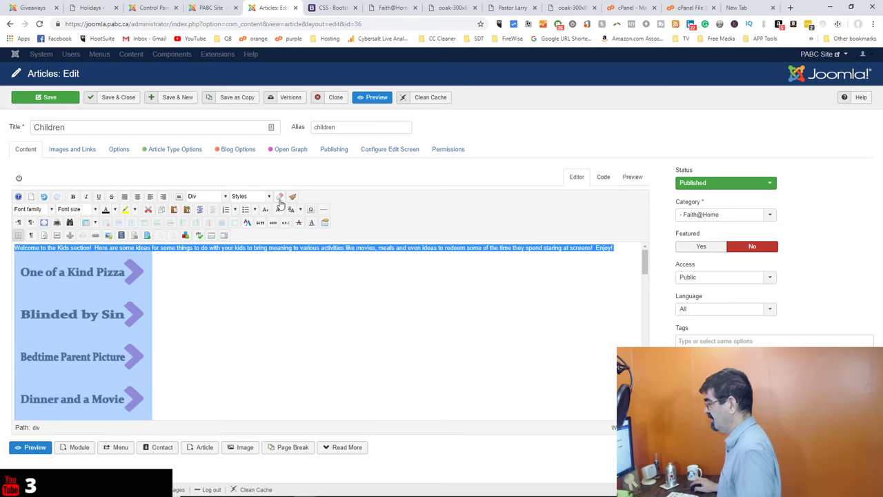
left_click(604, 176)
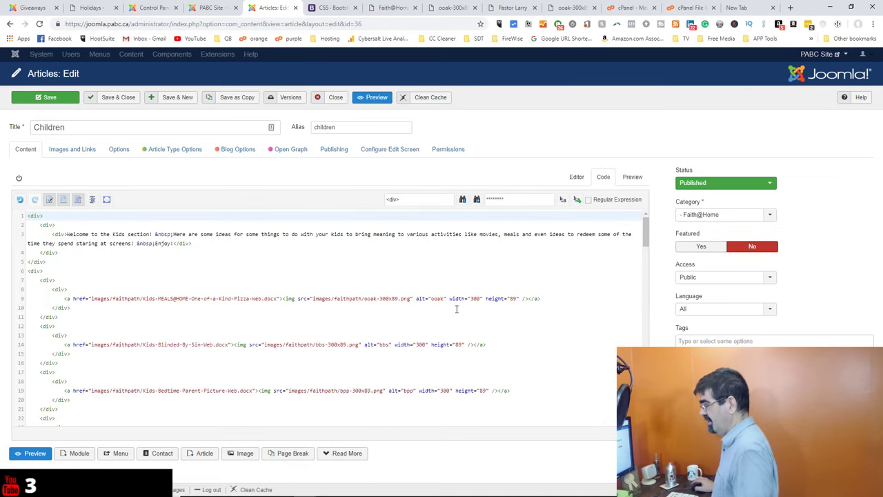
Delete the three opening div tags in front of the welcome text in the Children article's code
key("Delete")
key("Delete")
key("Delete")
key("Delete")
key("Delete")
key("Delete")
key("Delete")
key("Delete")
key("Delete")
key("Delete")
key("Delete")
key("Delete")
key("Delete")
key("Delete")
key("Delete")
key("Delete")
key("Delete")
key("Delete")
key("Delete")
key("Delete")
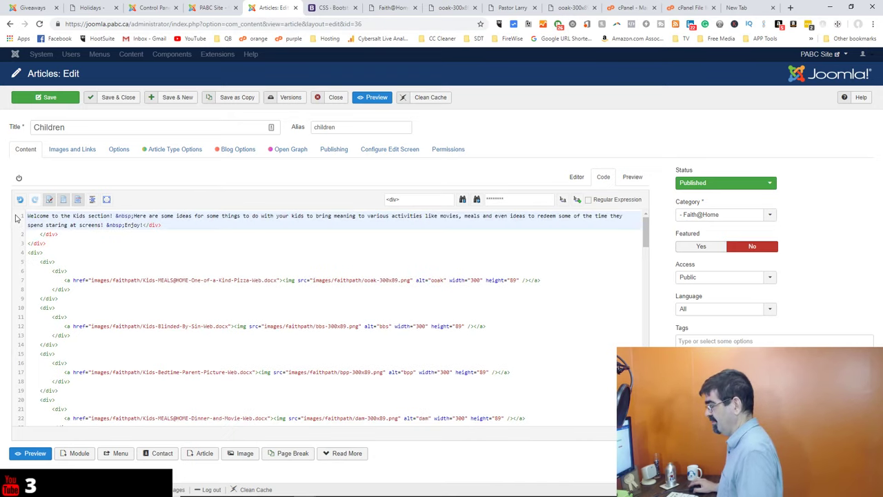
Replace the closing div tag right after "Enjoy!" in the welcome text with a <p> tag
left_click(145, 225)
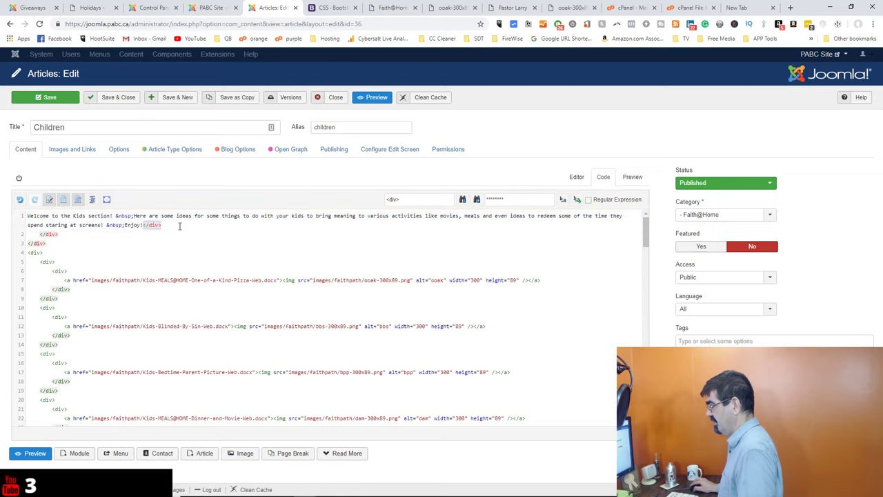
left_click(151, 226)
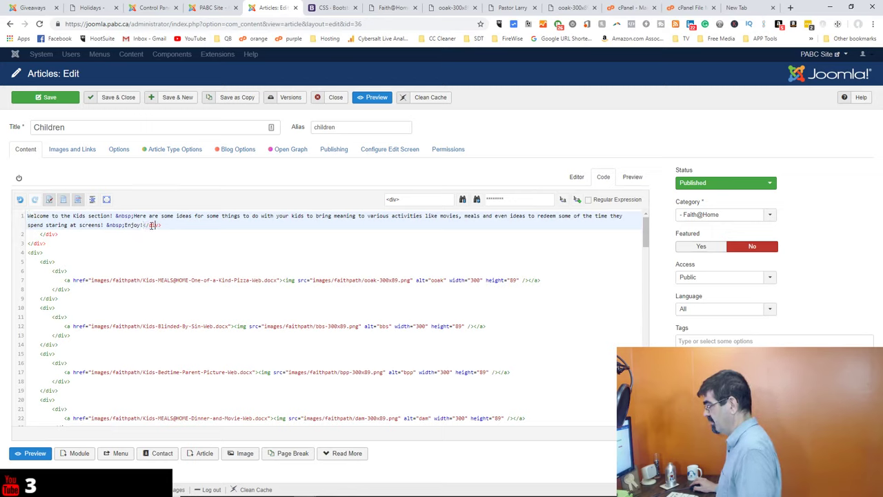
left_click_drag(148, 225, 158, 226)
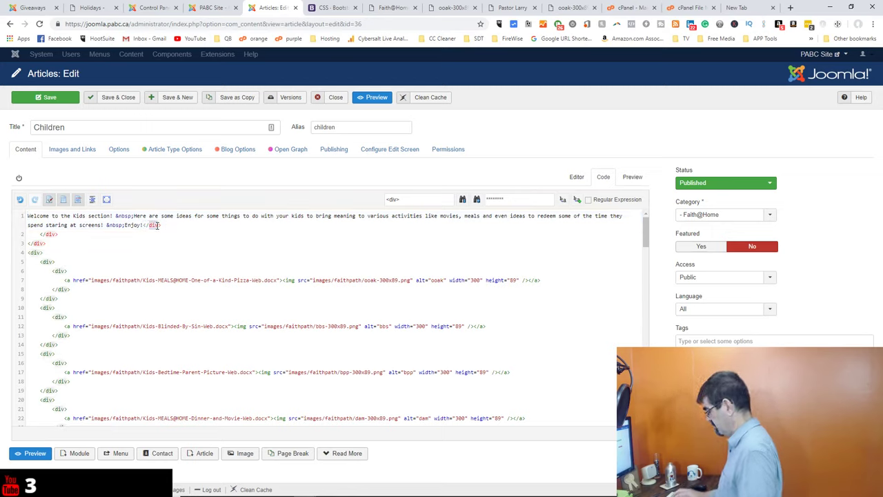
key("BackSpace")
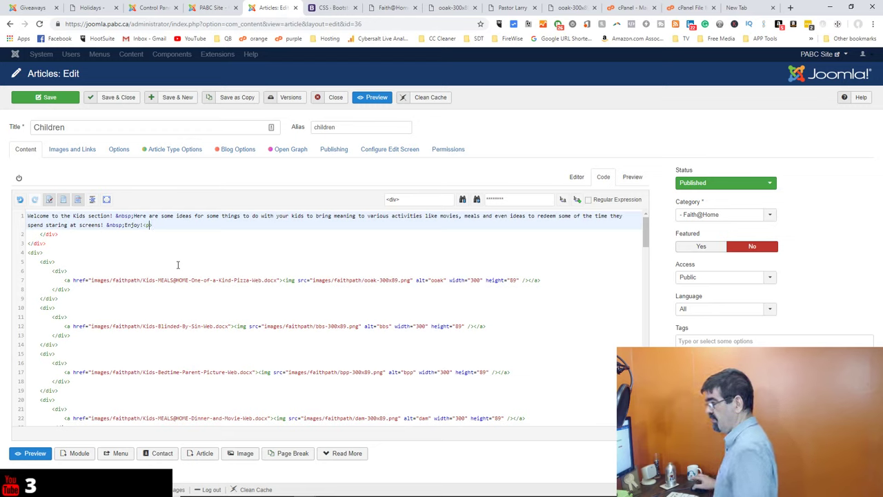
left_click(279, 271)
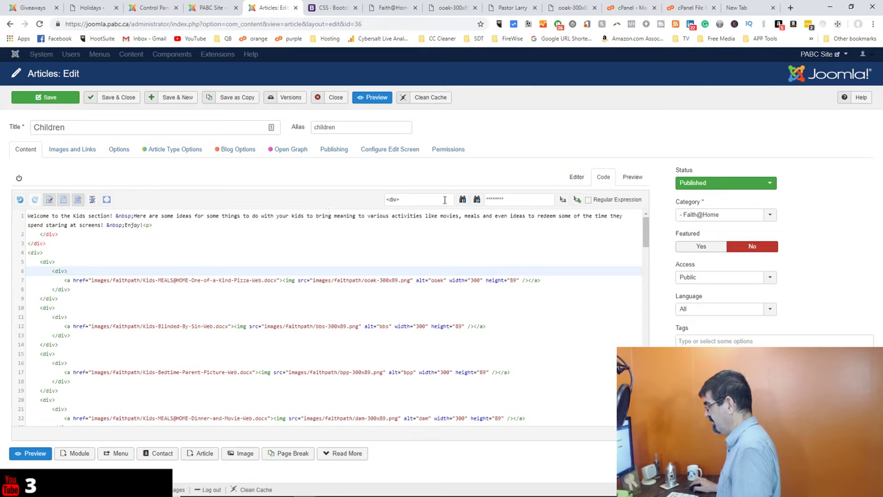
Remove all remaining <div> and </div> tags from the code by replacing every occurrence with nothing
left_click_drag(514, 199, 483, 200)
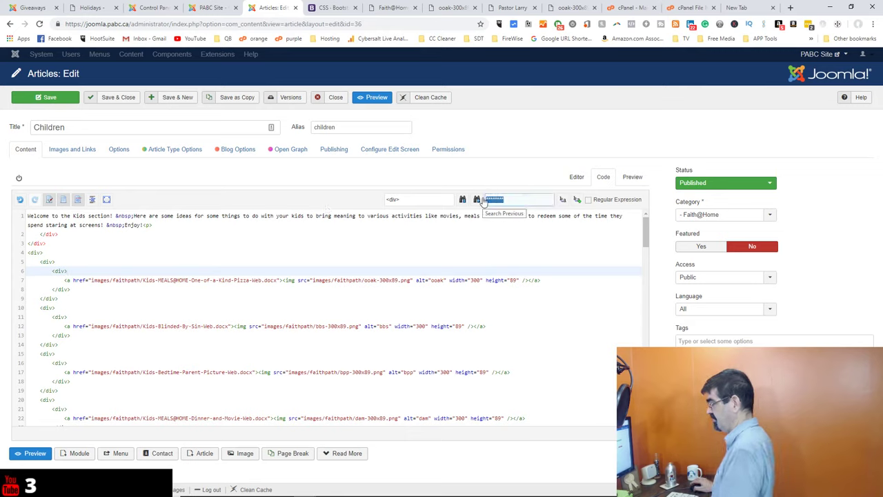
key("BackSpace")
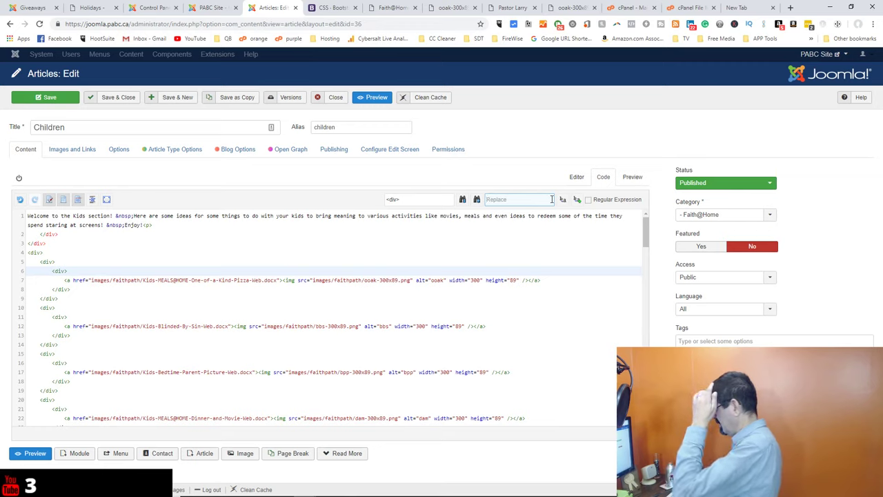
left_click(577, 199)
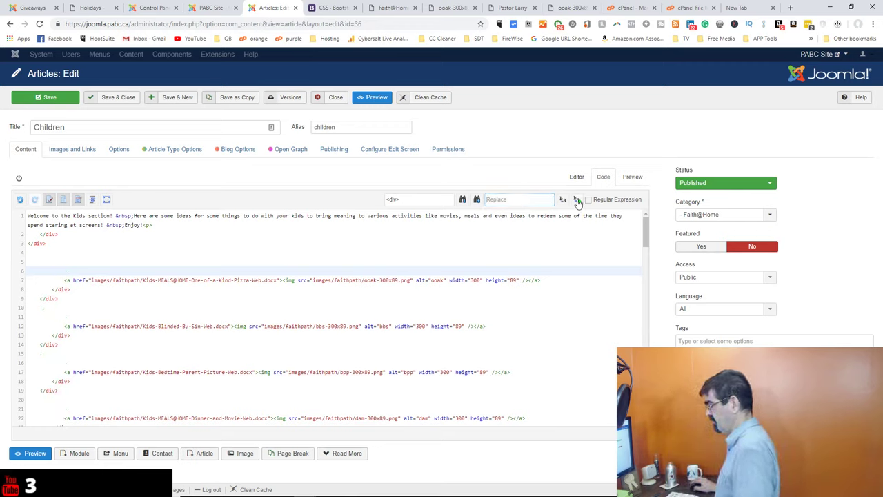
left_click(391, 200)
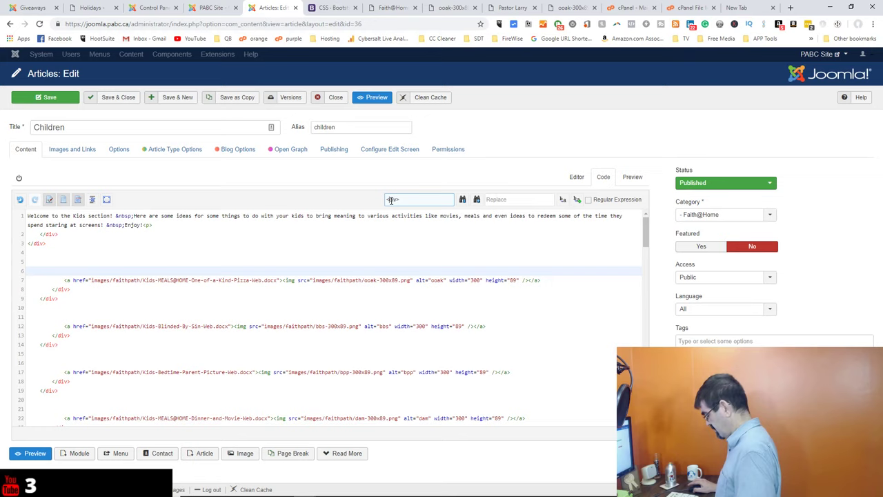
left_click(578, 200)
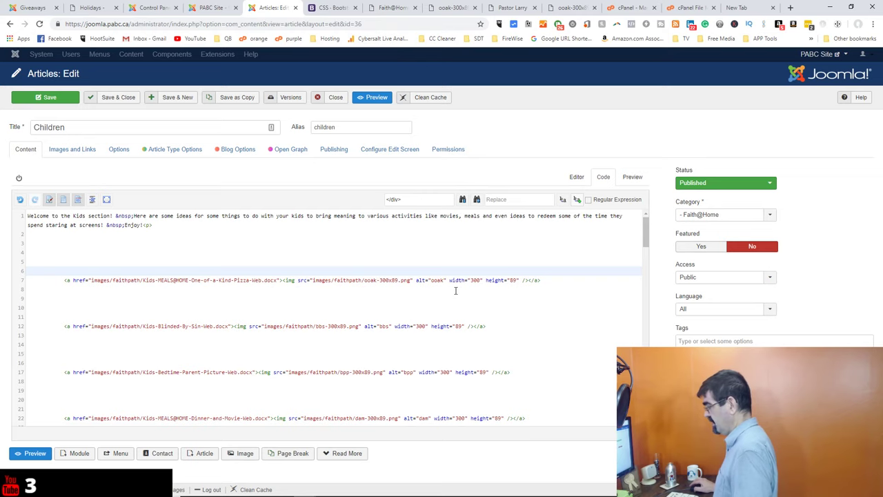
Check the welcome text and button images in the visual editor and the cleaned-up paragraph markup in the code
left_click(576, 178)
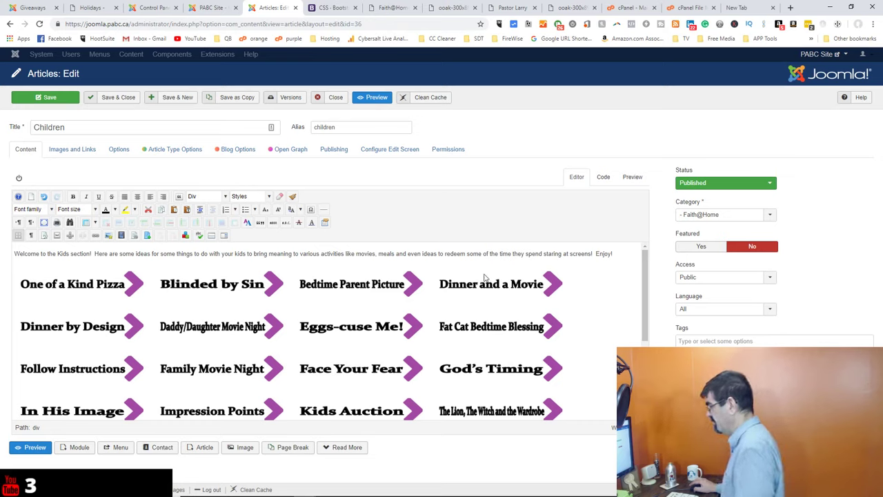
left_click(487, 285)
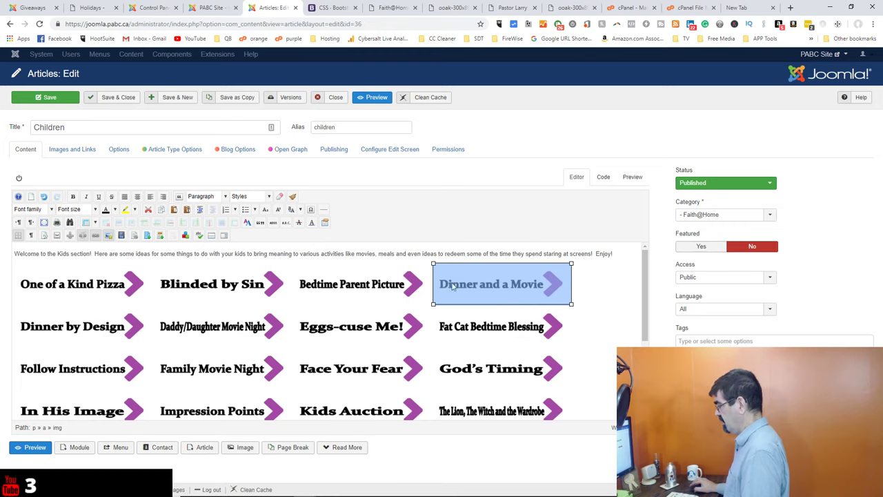
left_click(590, 284)
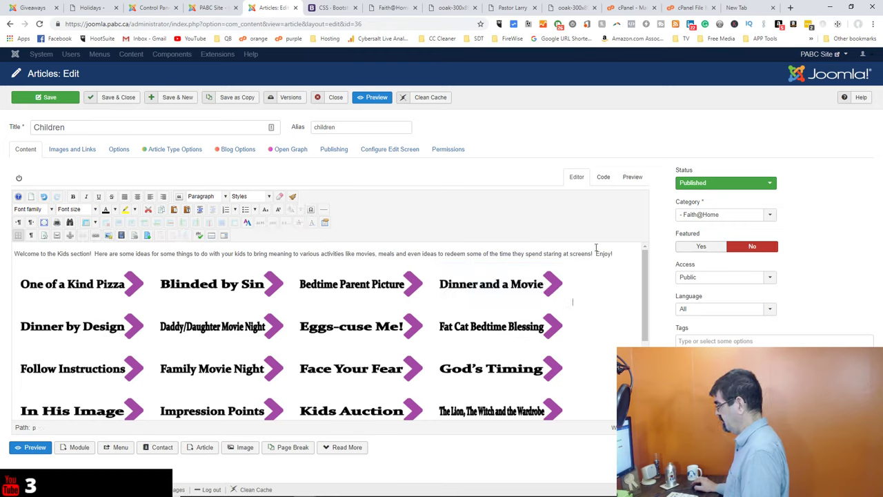
left_click(602, 179)
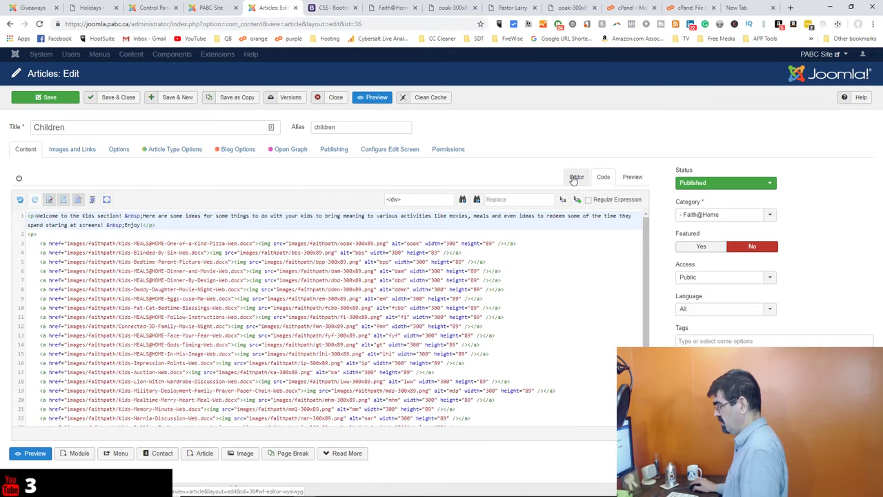
Centre the article's entire content in the visual editor, keeping the welcome paragraph left-aligned
left_click(575, 178)
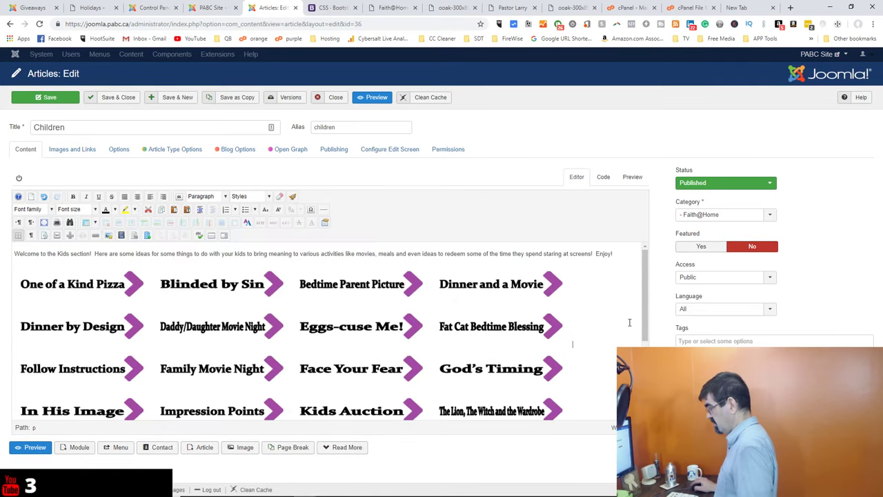
key("ctrl+a")
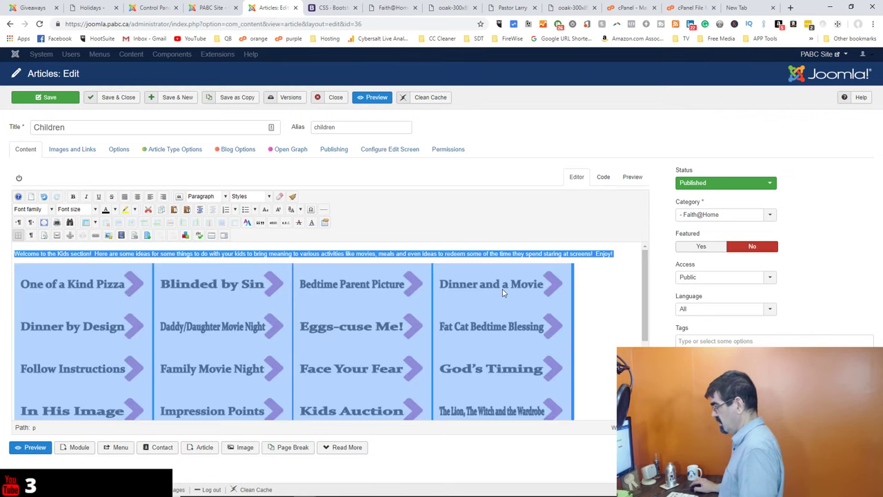
left_click(137, 196)
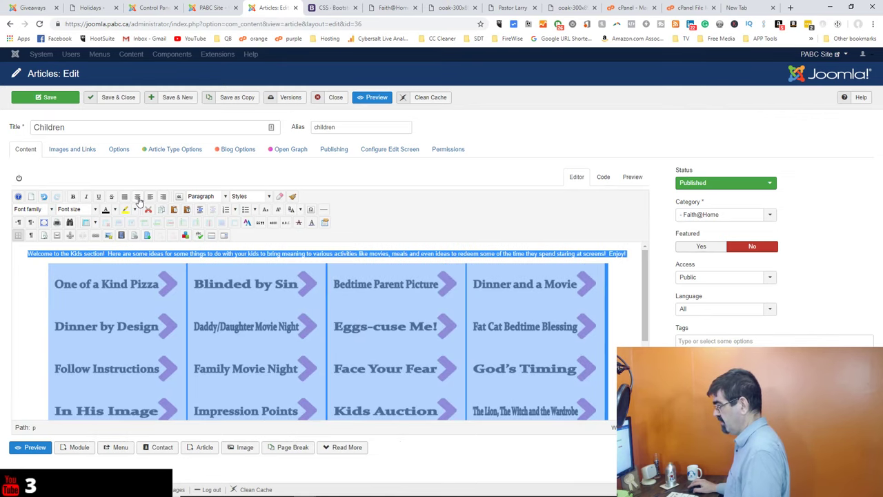
key("Left")
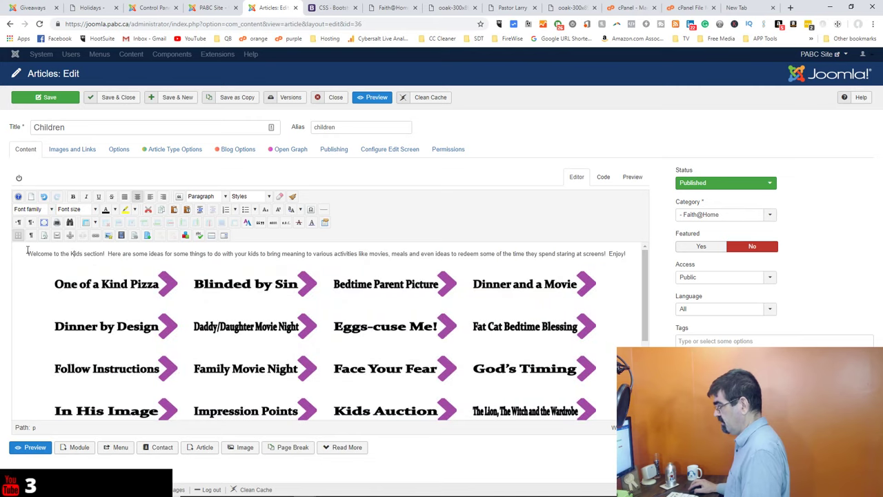
left_click(150, 199)
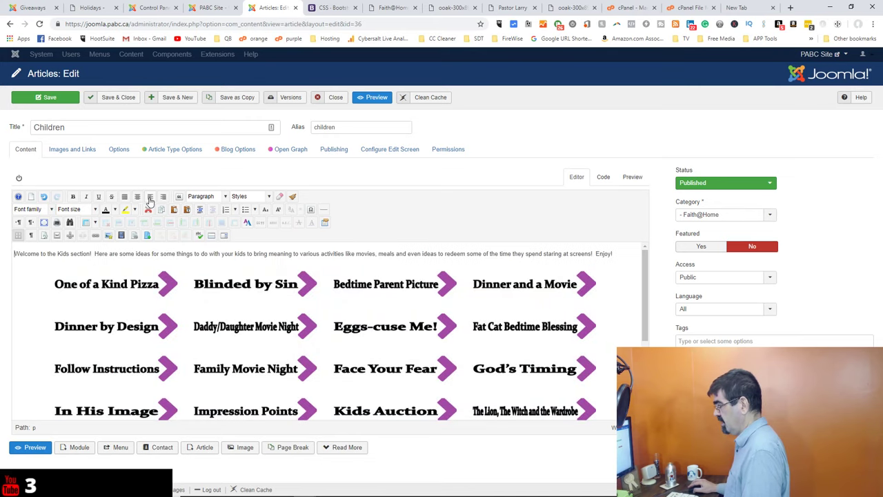
Save the Children article and open its page on the public site
left_click(40, 101)
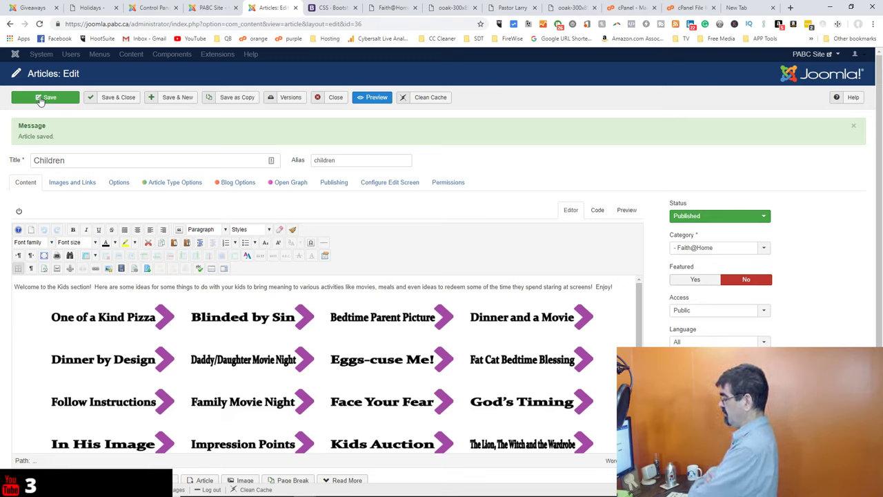
left_click(48, 98)
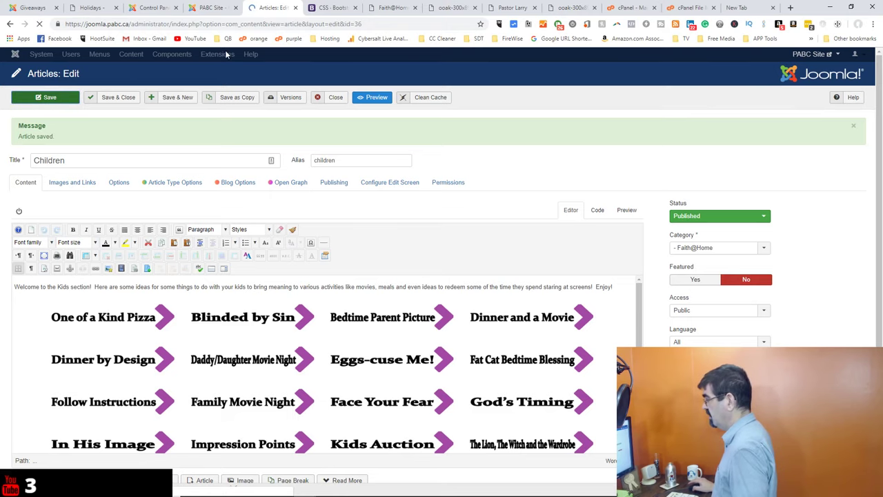
left_click(829, 55)
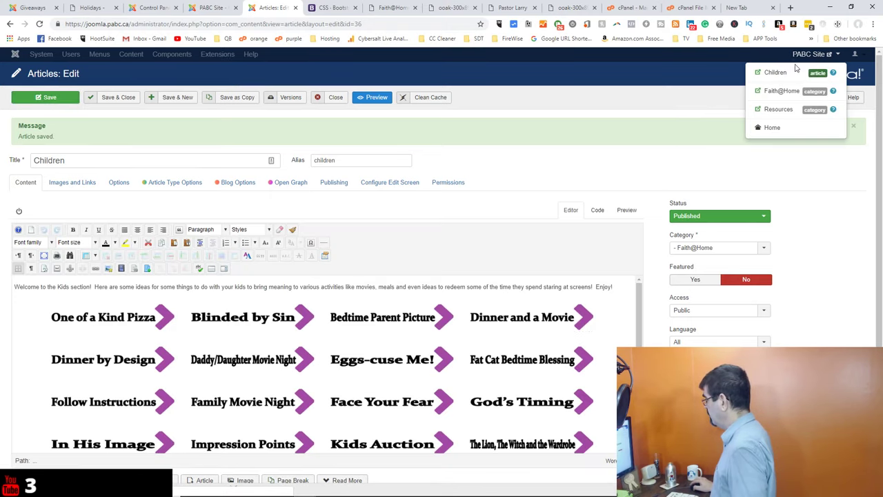
left_click(793, 73)
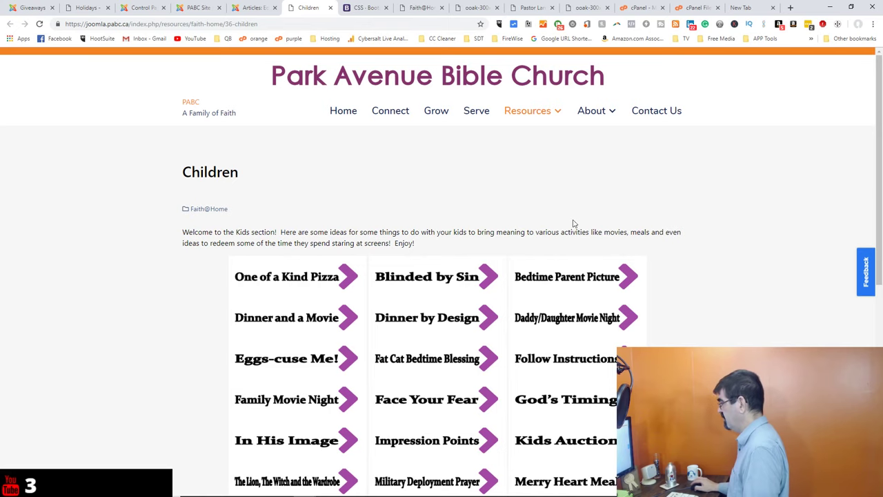
Shrink the browser window to a narrow width to test how the Children page's button images reflow
left_click(854, 11)
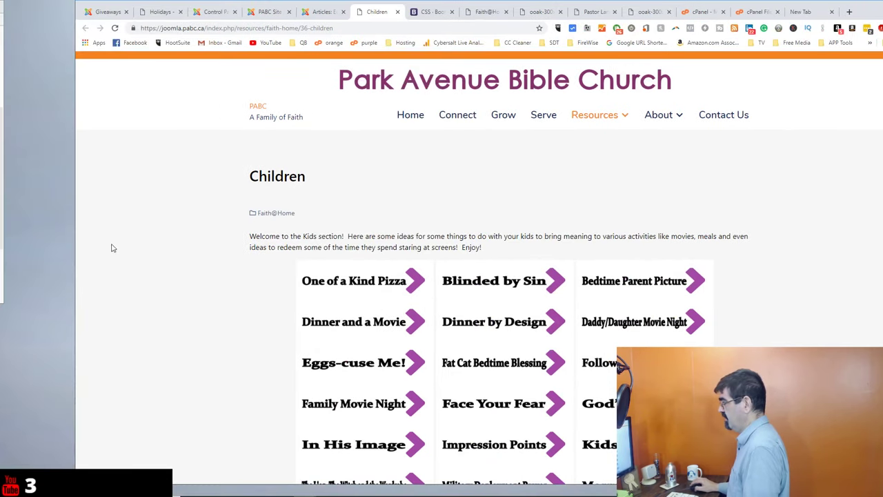
left_click_drag(74, 141, 193, 141)
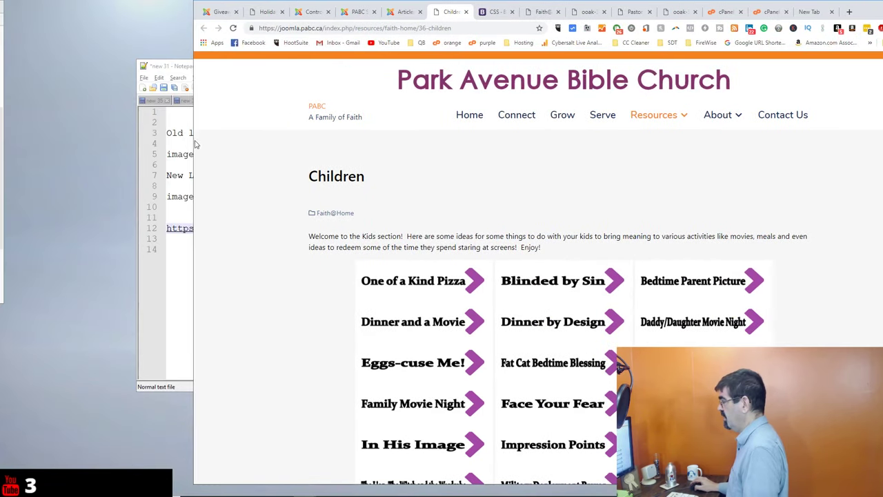
left_click_drag(520, 7, 388, 15)
double_click(388, 15)
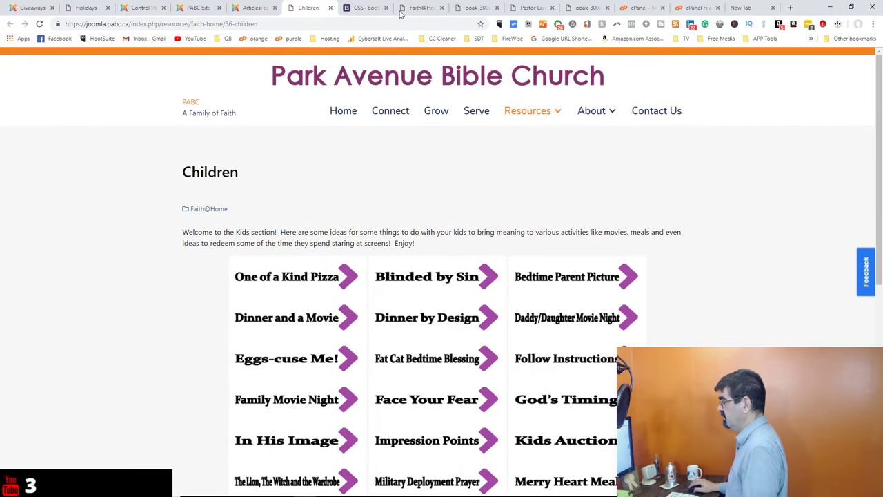
left_click(850, 7)
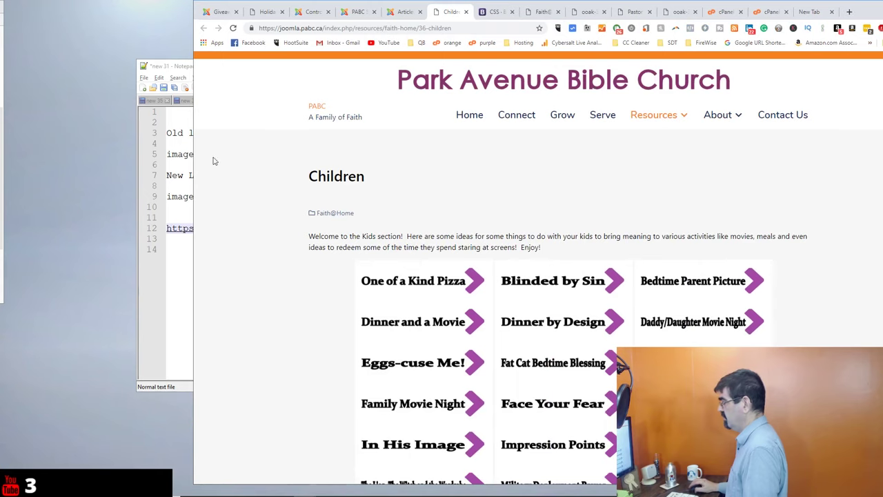
left_click_drag(195, 164, 573, 163)
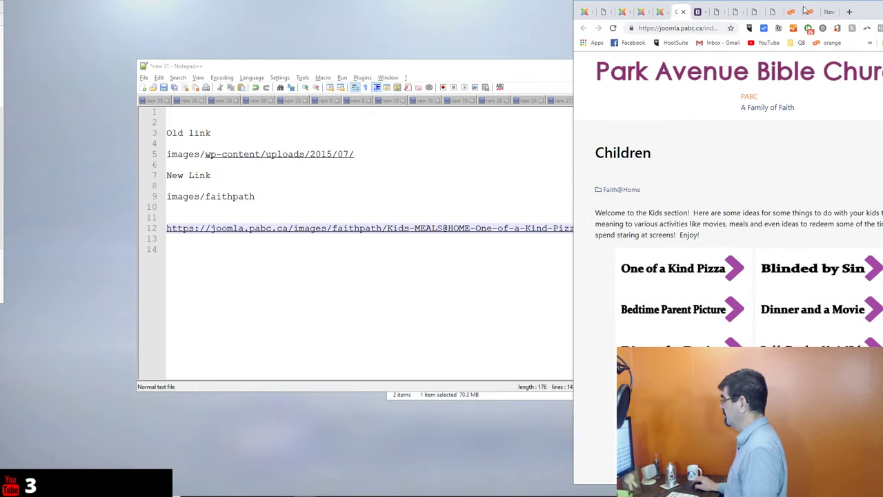
left_click_drag(847, 10, 520, 18)
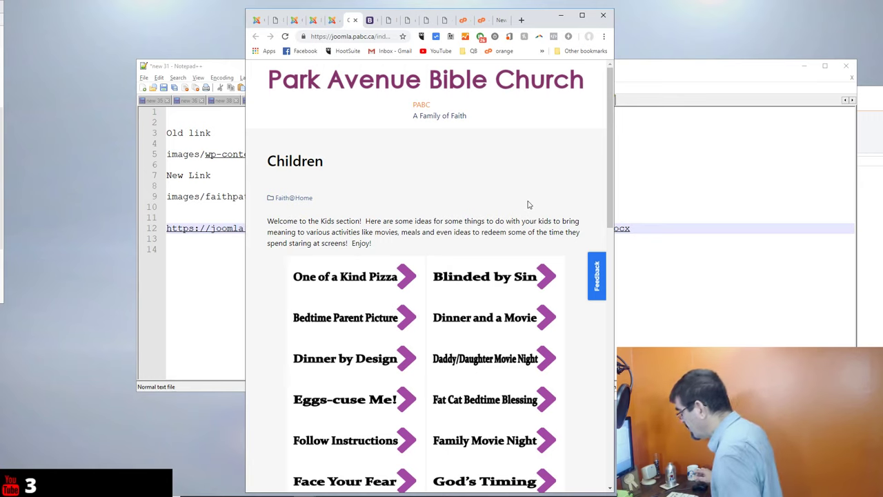
Review the button images along the whole narrowed Children page and return the browser window to full size
scroll(524, 165, "down", 6)
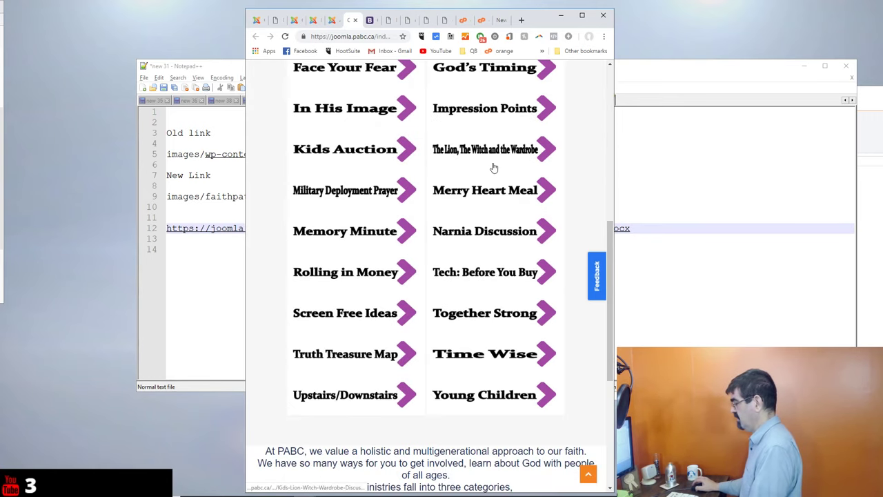
scroll(494, 168, "down", 2)
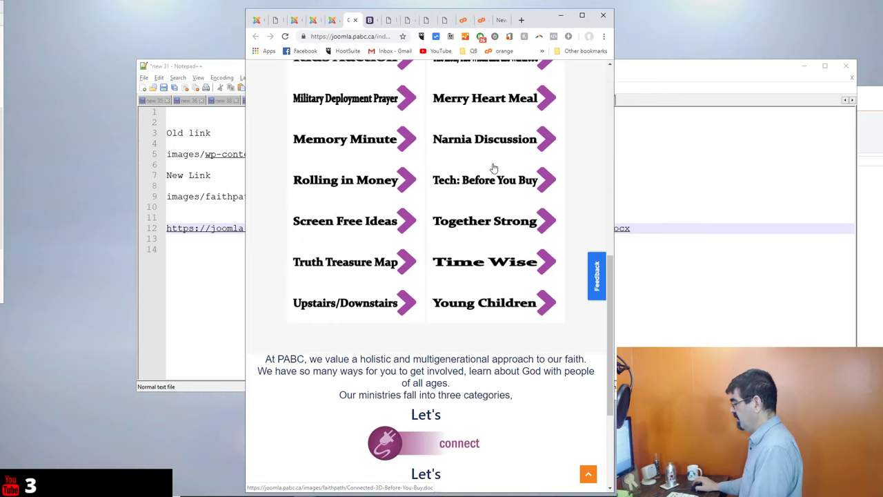
scroll(493, 168, "down", 1)
scroll(493, 167, "up", 4)
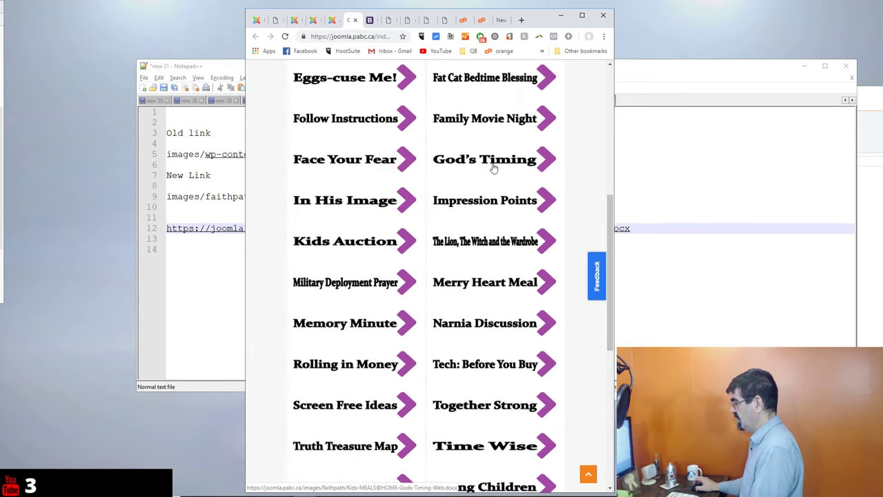
scroll(493, 168, "up", 2)
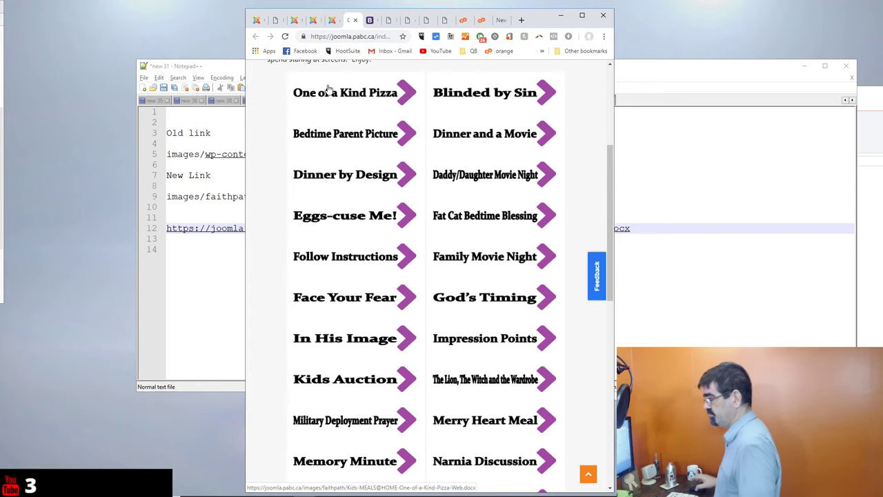
left_click(581, 15)
scroll(461, 231, "up", 3)
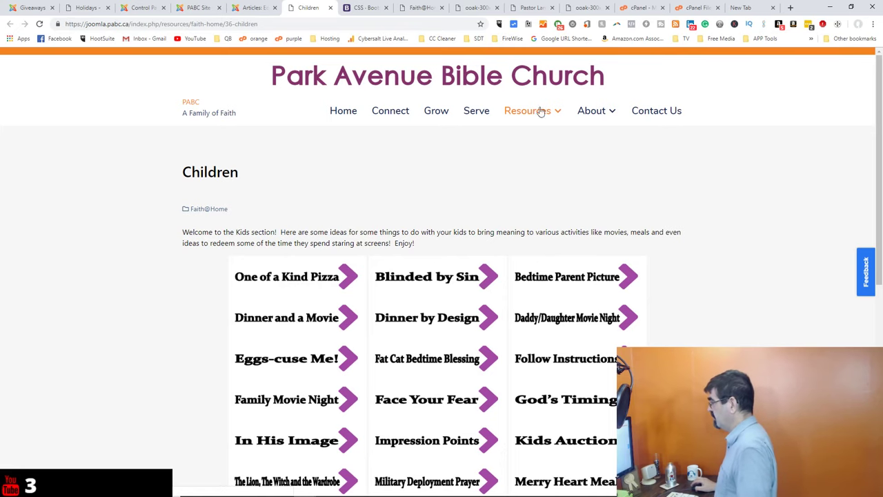
Return to the Children article's editor and apply an equal 25 px margin around the One of a Kind Pizza image
left_click(254, 9)
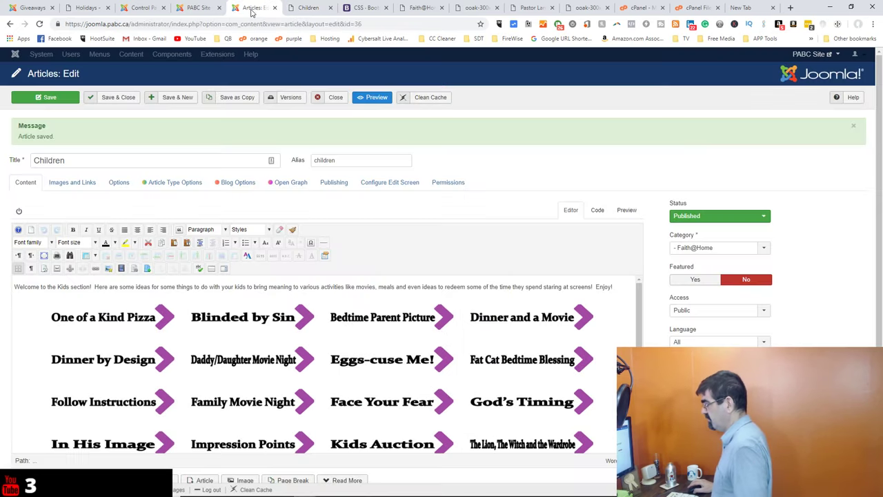
left_click(129, 327)
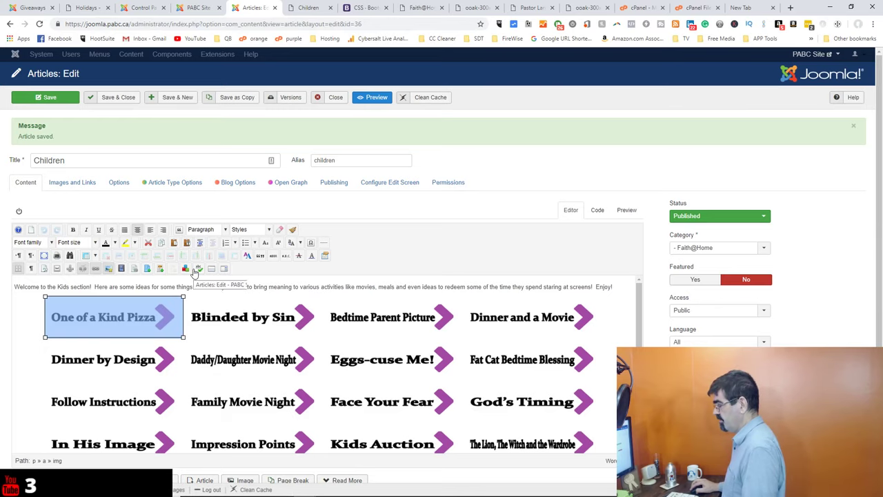
left_click(122, 268)
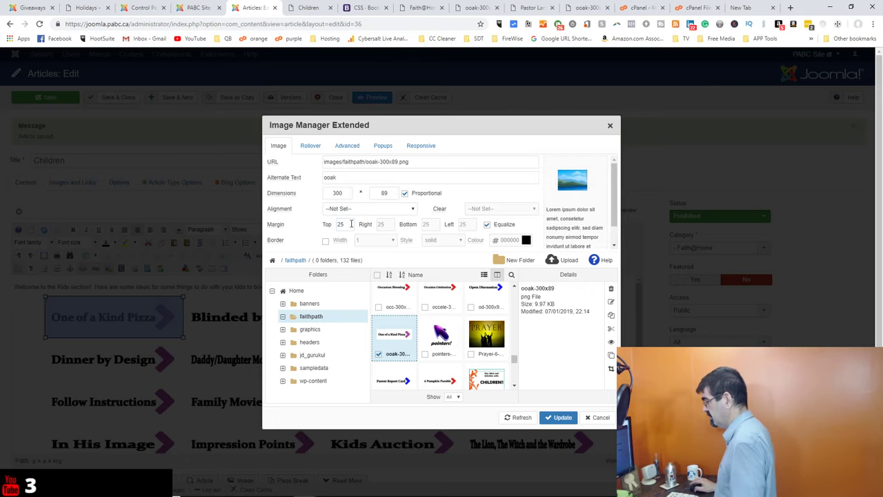
left_click(560, 419)
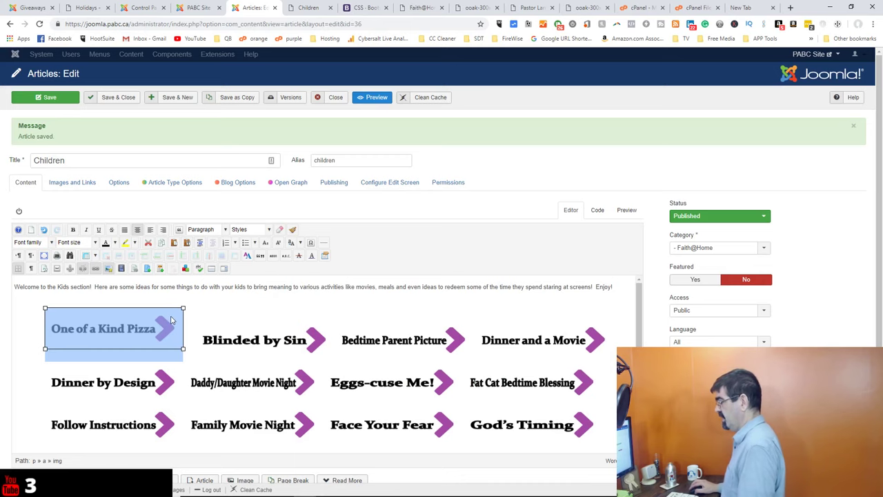
Compare the One of a Kind Pizza image's margin markup with the other image tags in the article code and return to the visual editor
left_click(597, 211)
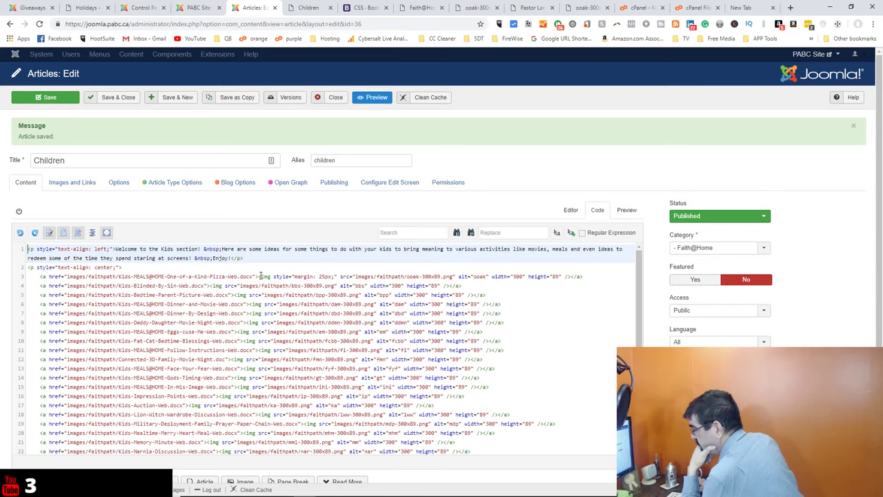
left_click_drag(259, 277, 284, 276)
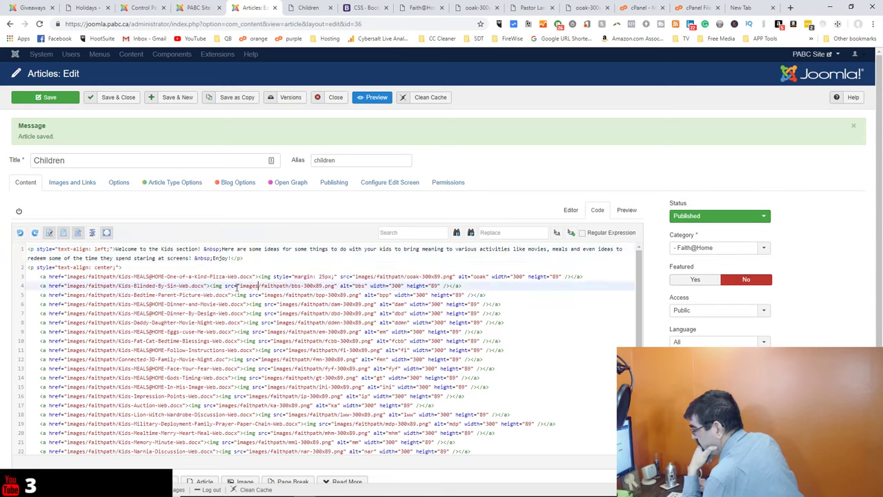
left_click_drag(210, 286, 237, 285)
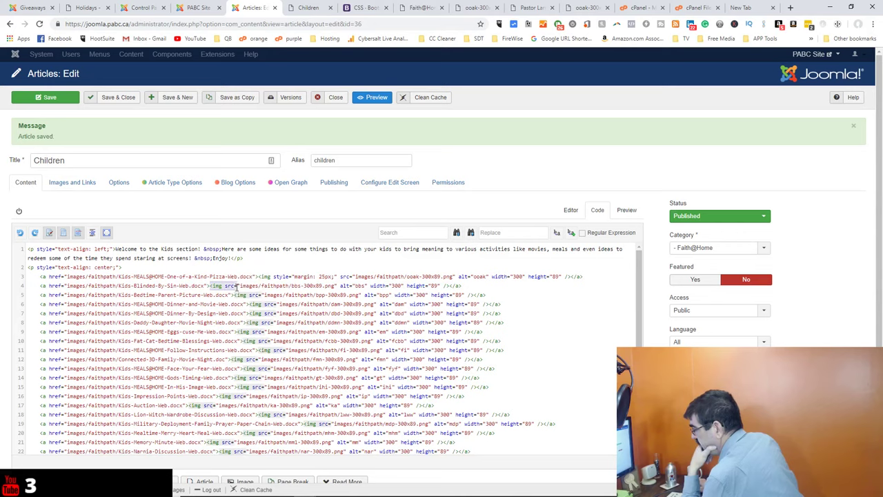
left_click_drag(259, 276, 339, 277)
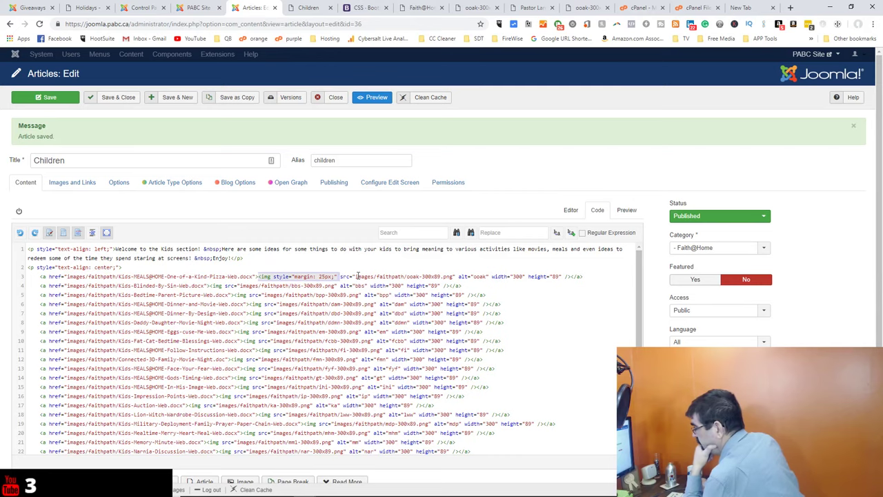
left_click(570, 209)
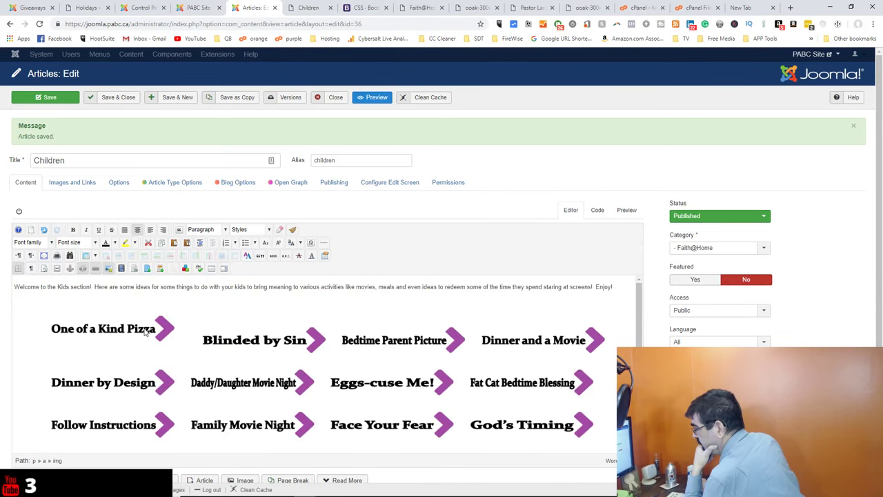
left_click(144, 331)
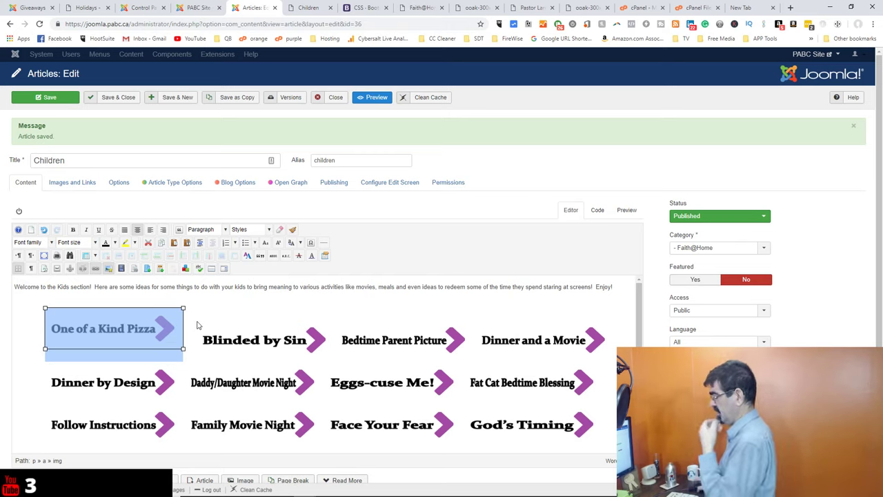
left_click(264, 338)
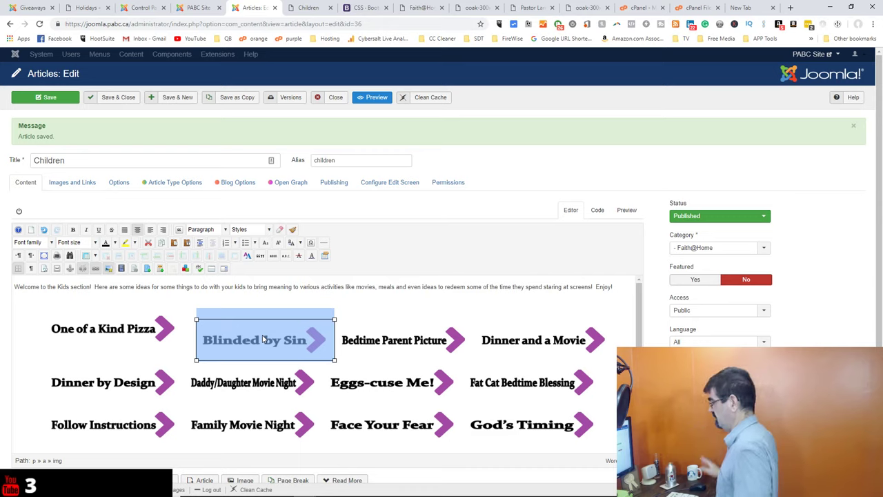
left_click(429, 310)
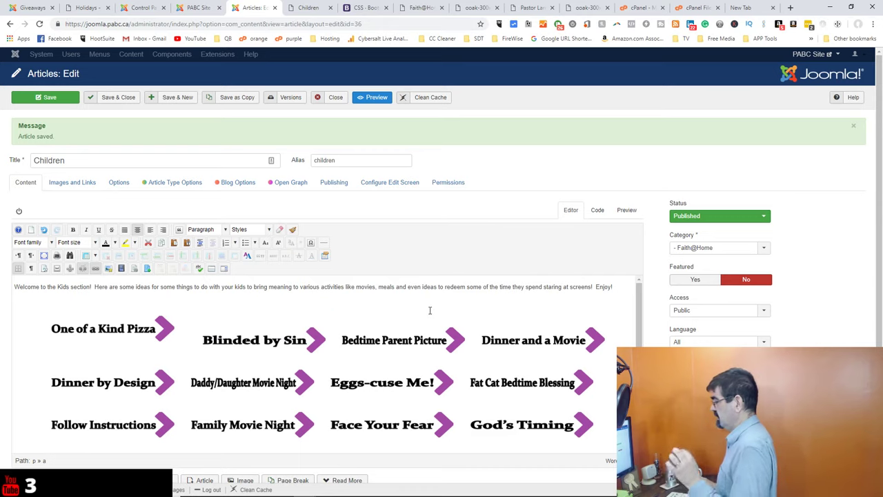
Clear the margin from the One of a Kind Pizza image, and save and close the Children article
left_click(128, 331)
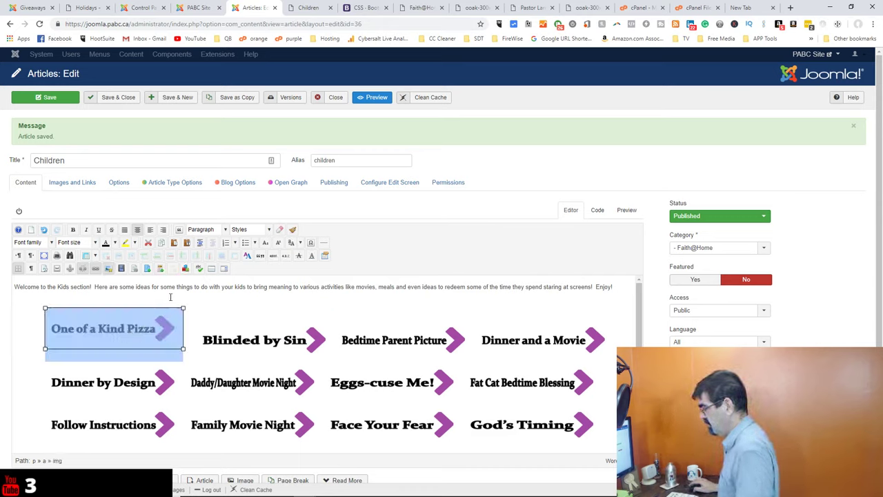
left_click(107, 269)
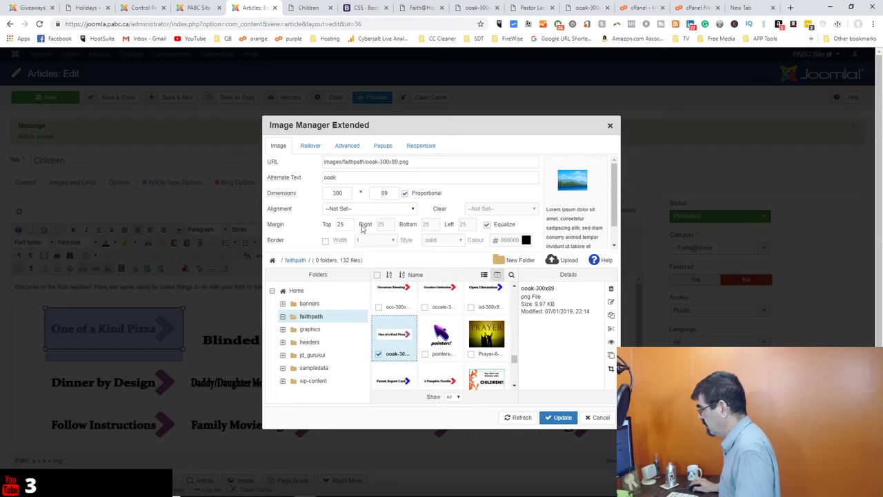
double_click(340, 224)
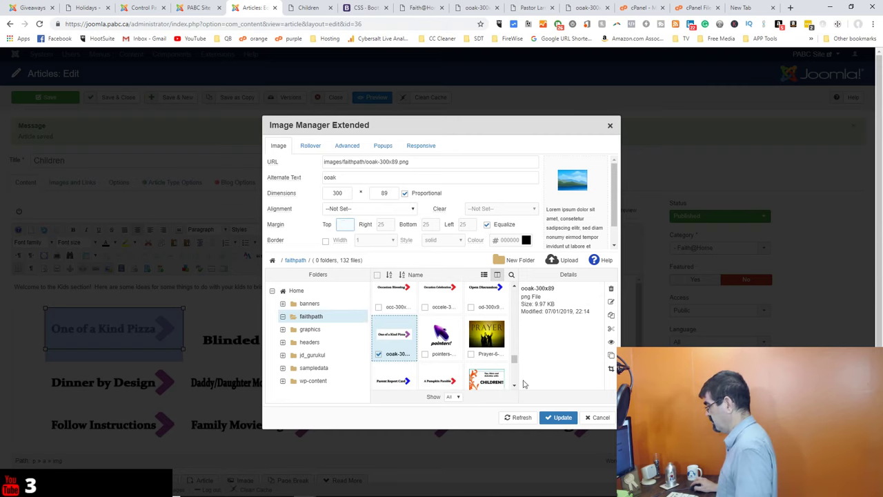
left_click(560, 417)
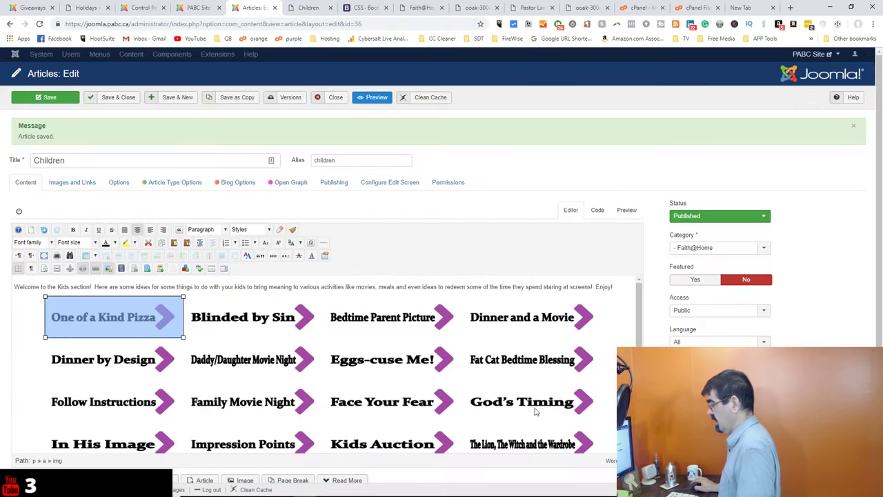
left_click(345, 338, "shift")
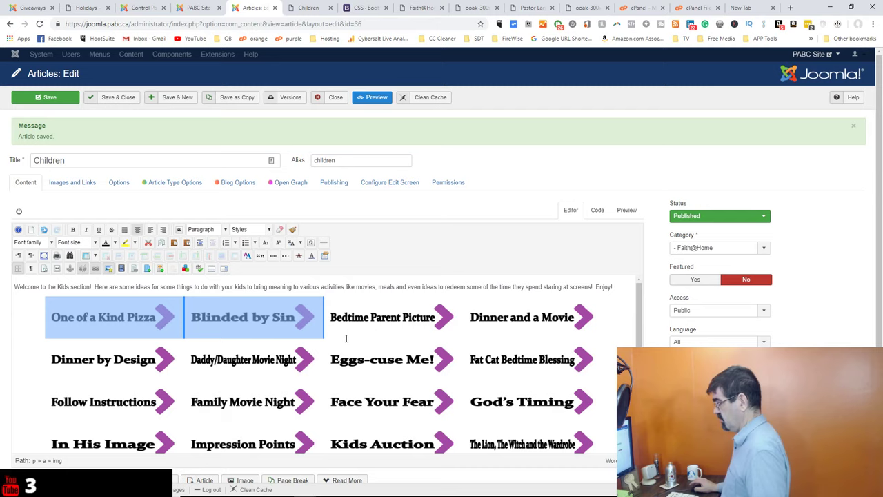
left_click(120, 98)
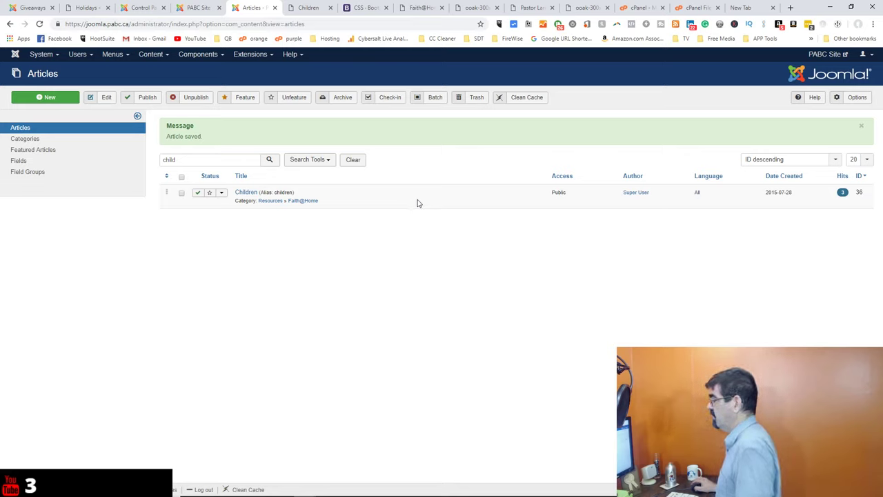
Clear the article list's search text and filter the list by the Faith@Home category
left_click(353, 161)
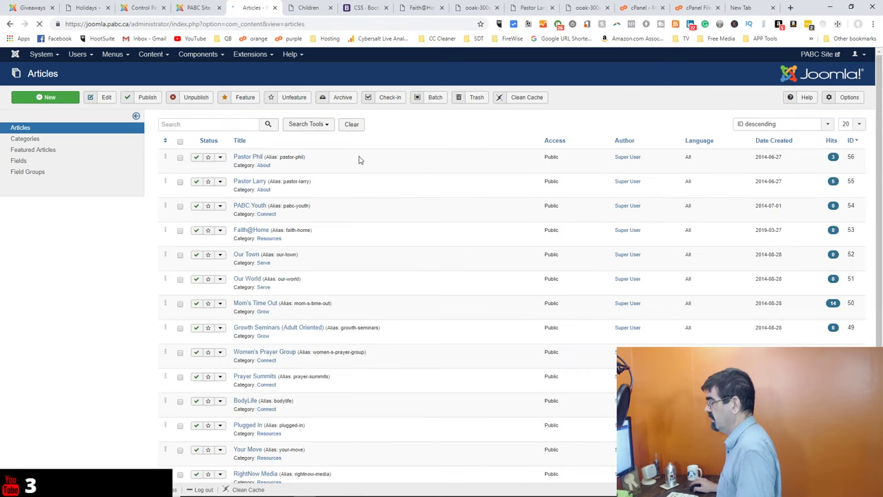
left_click(320, 127)
left_click(321, 143)
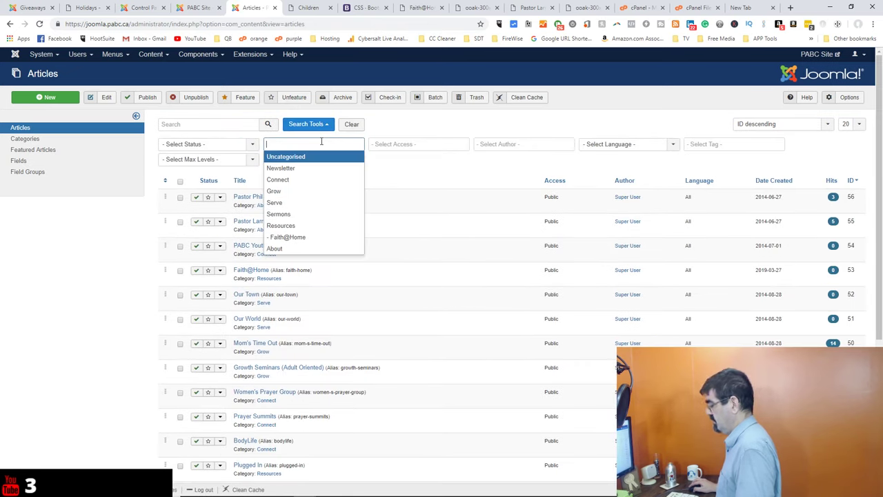
type("fai")
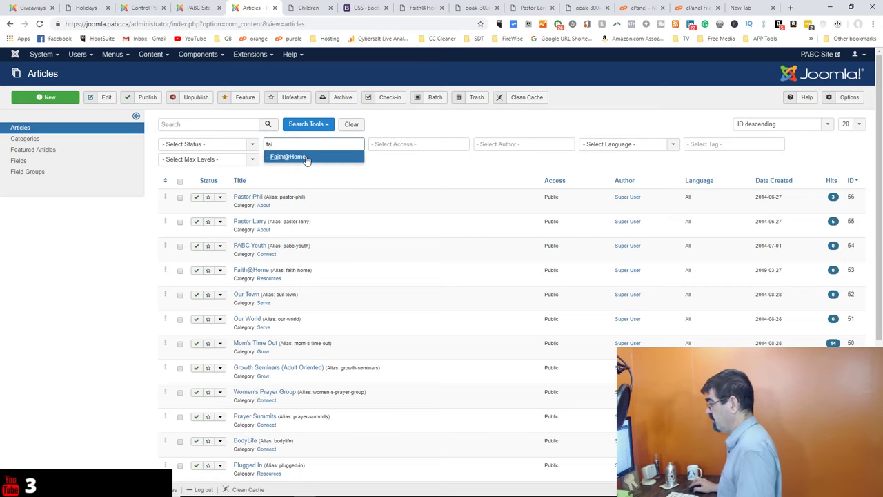
left_click(307, 159)
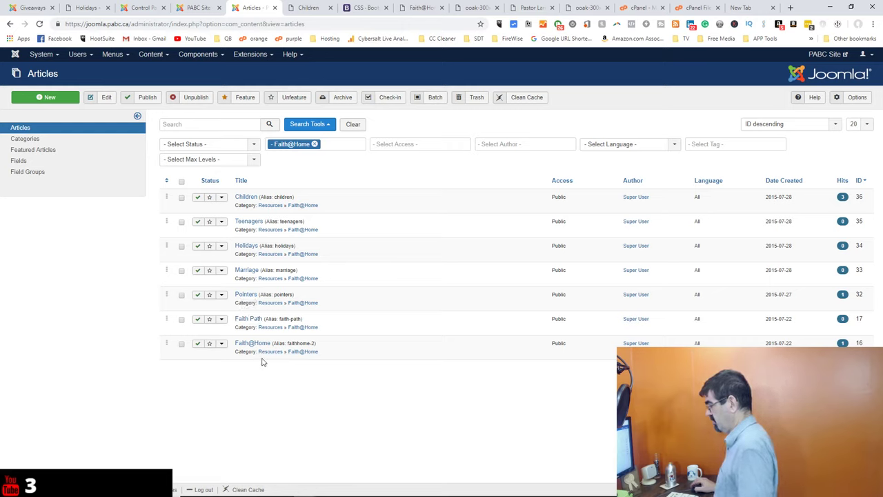
Open the Pointers article and examine the div and image-link markup throughout its source code
left_click(247, 295)
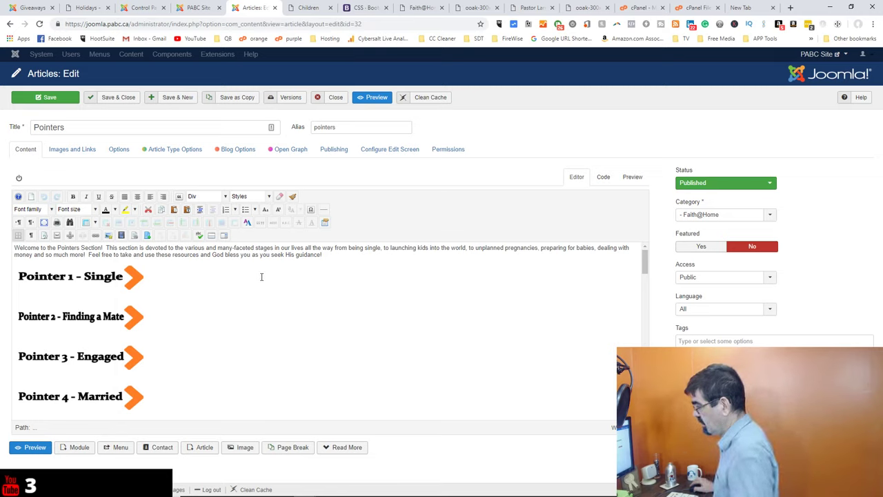
left_click(605, 177)
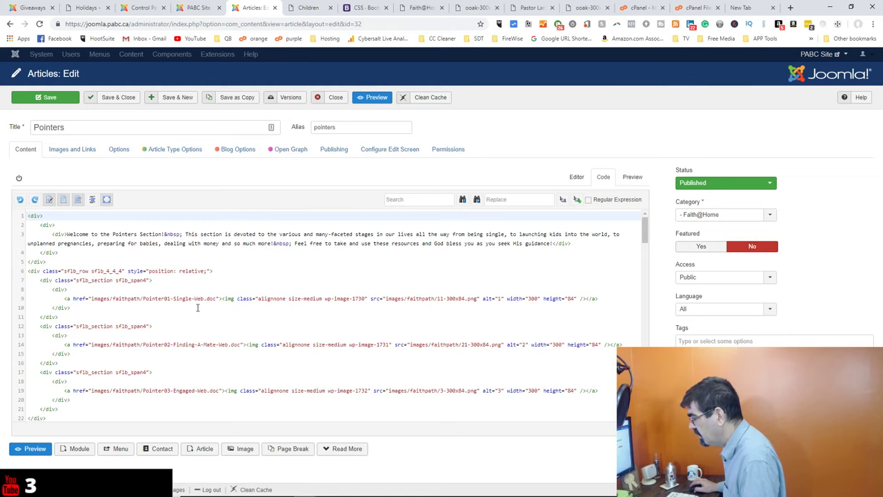
scroll(197, 308, "down", 5)
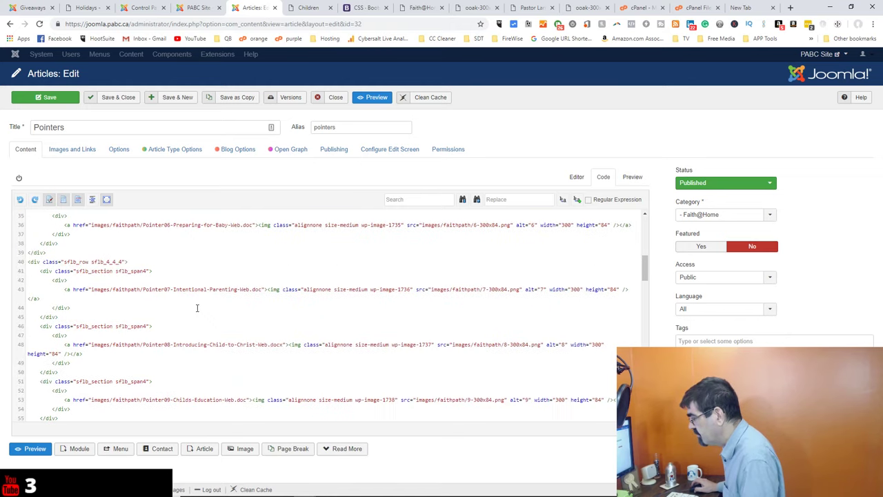
scroll(198, 308, "up", 5)
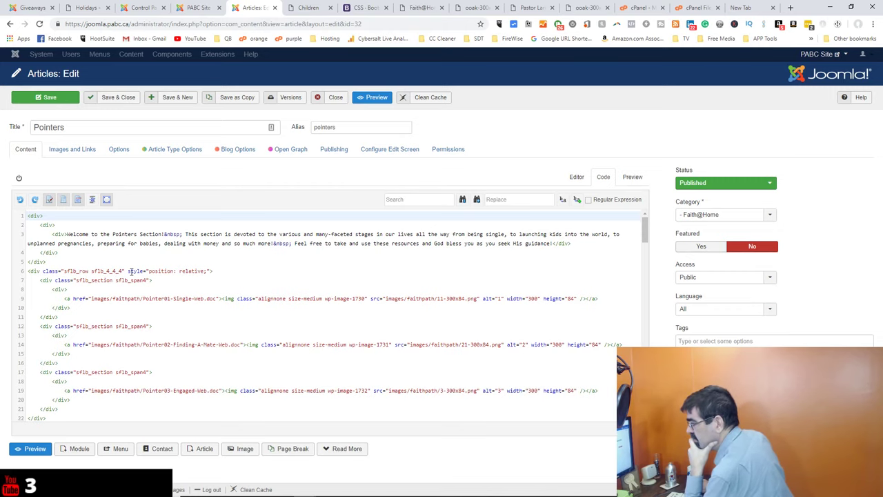
scroll(132, 271, "down", 3)
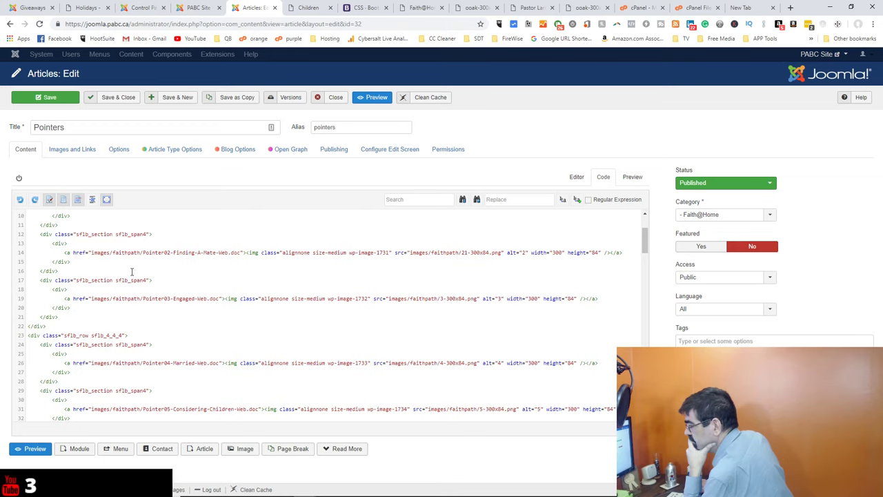
scroll(101, 319, "down", 5)
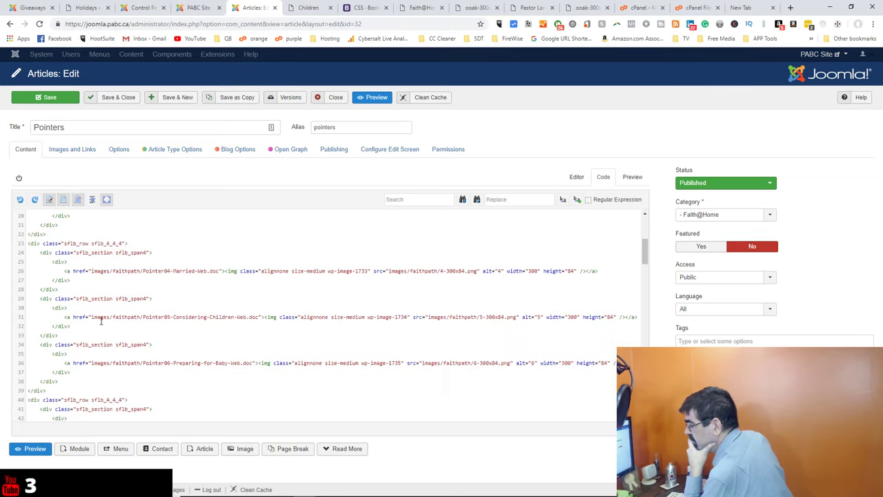
scroll(100, 320, "down", 3)
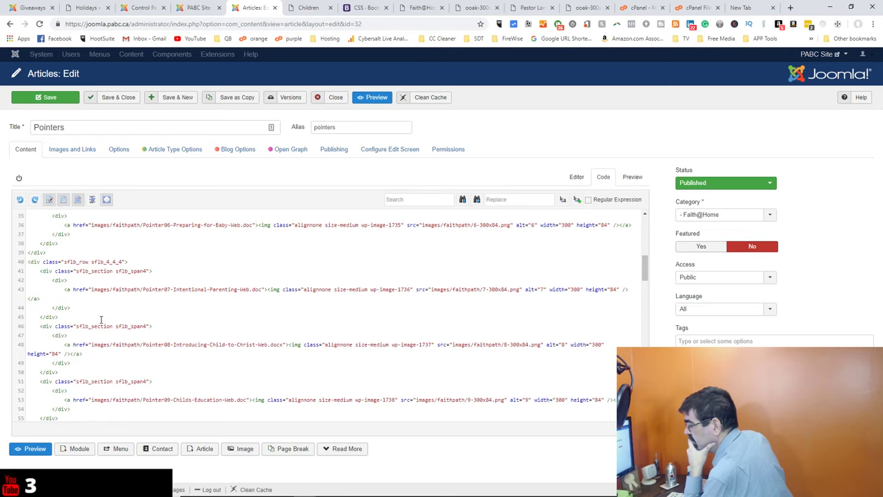
scroll(101, 319, "down", 5)
key("ctrl+Home")
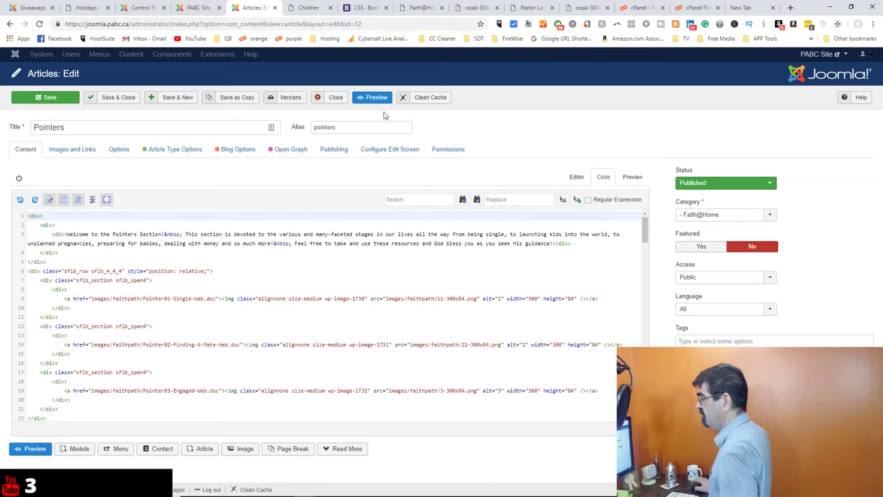
Open the DB Replacer component in the site's administration and enter "a" as the search text for the content table
left_click(144, 9)
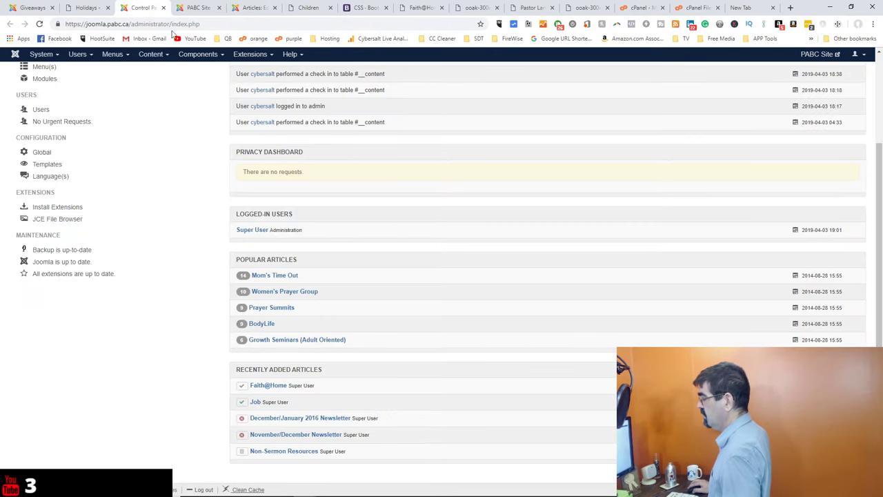
left_click(198, 55)
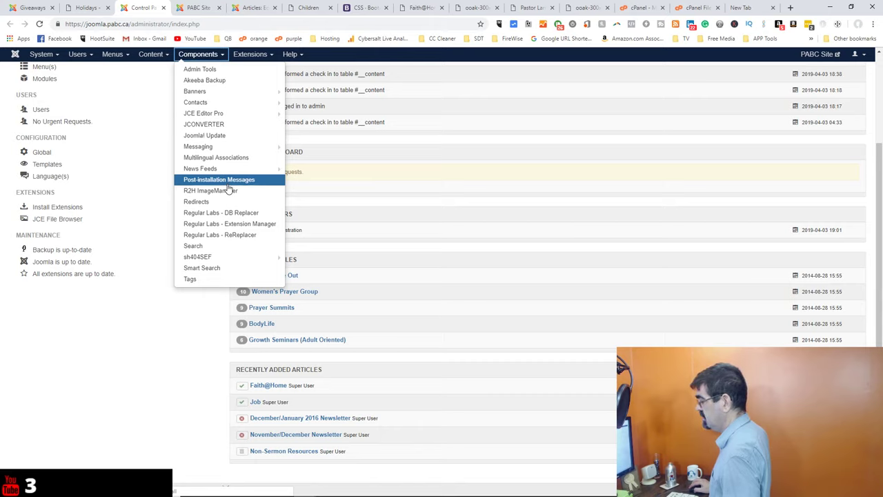
left_click(230, 213)
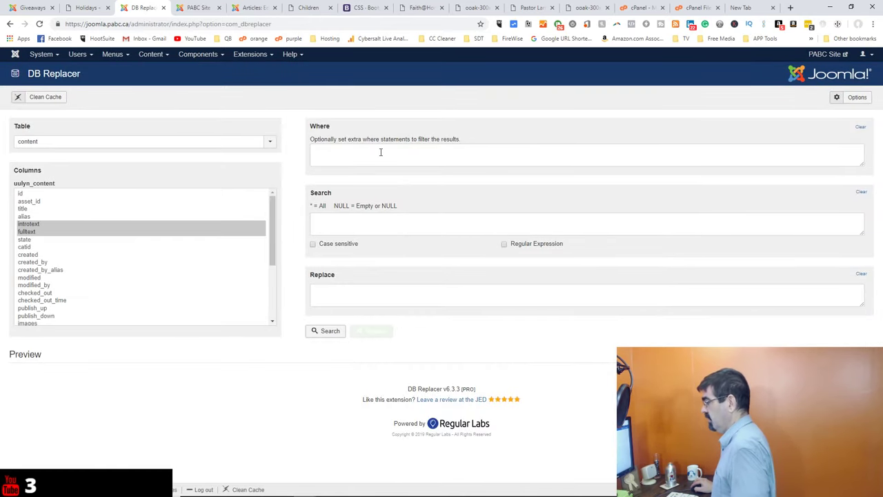
left_click(379, 219)
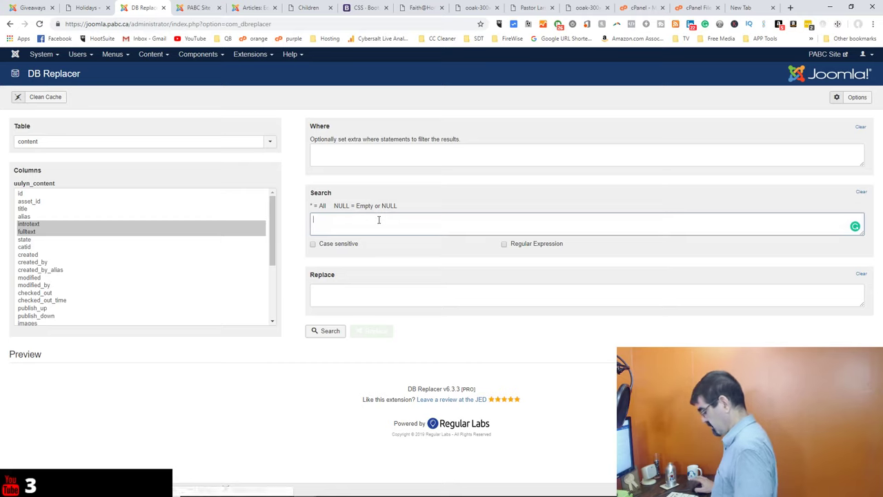
type("the")
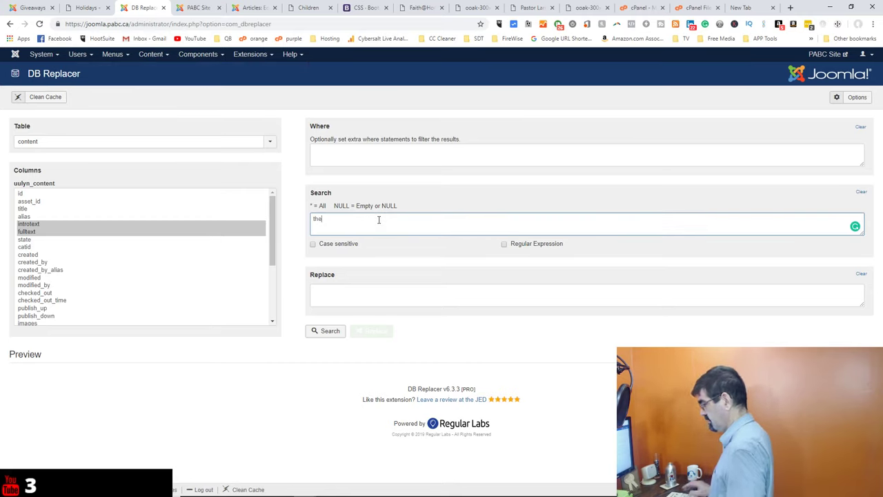
key("BackSpace")
key("BackSpace")
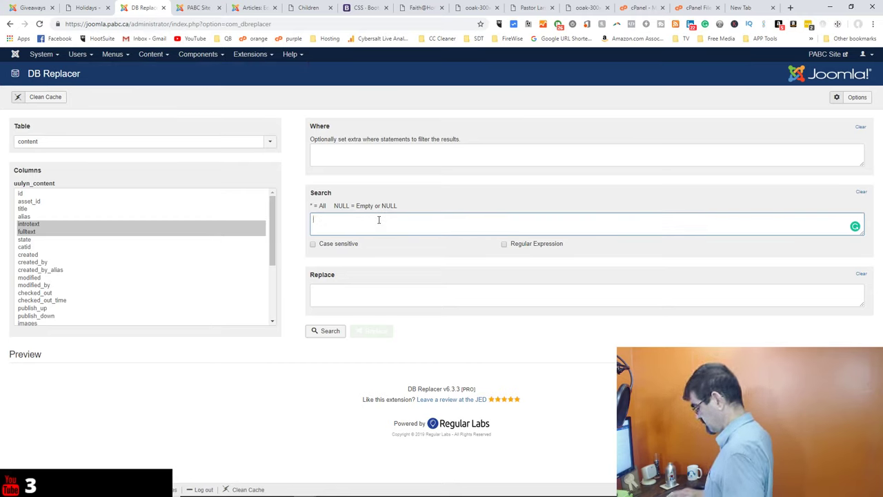
Close the Pointers article and look up the Faith@Home category's ID in the article categories list
left_click(243, 8)
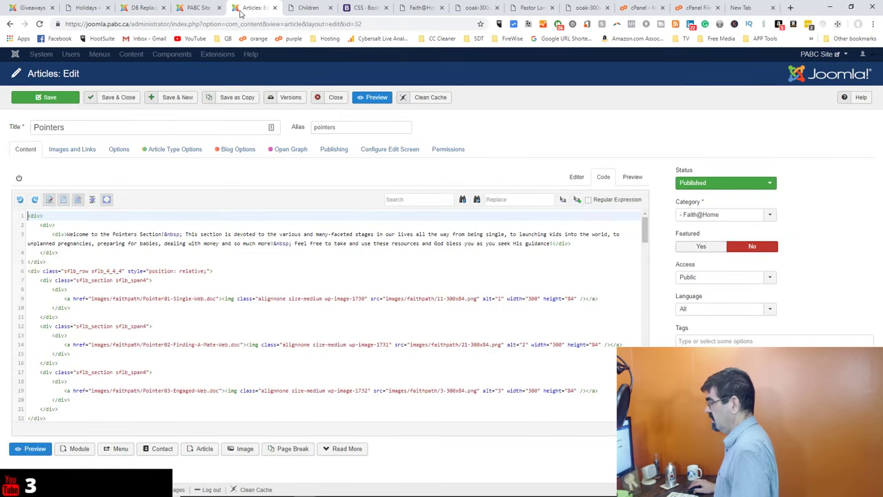
left_click(335, 98)
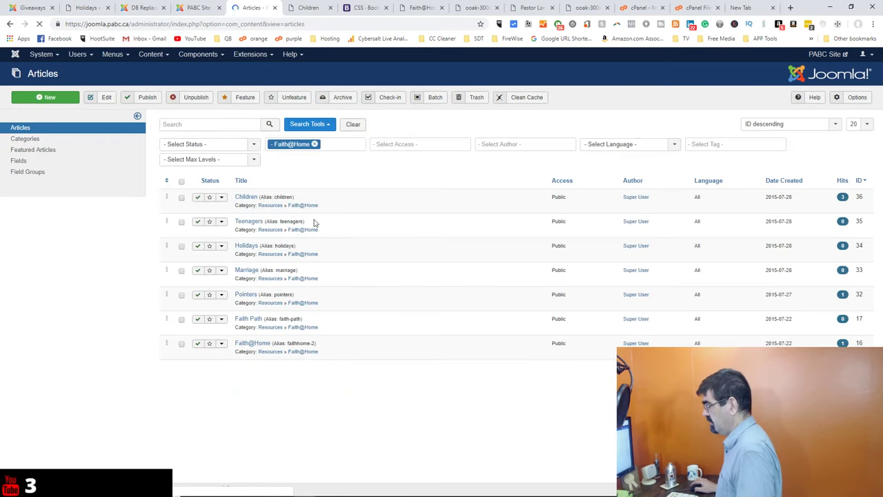
left_click(16, 141)
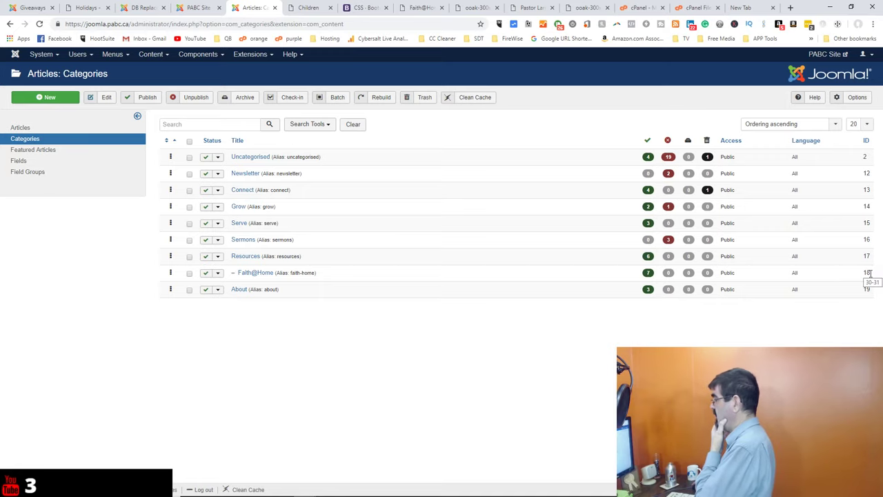
Restrict the DB Replacer search with the where statement catid=18, search for "a", and look through the matching article rows
left_click(145, 9)
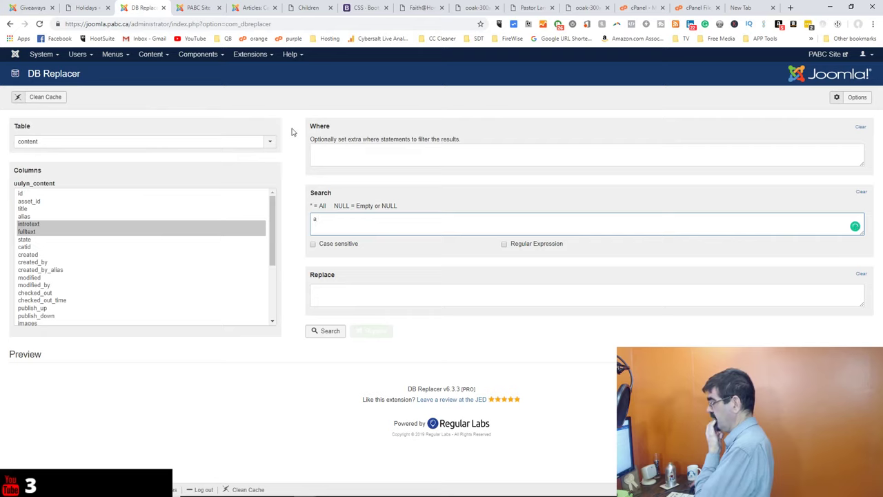
left_click(332, 152)
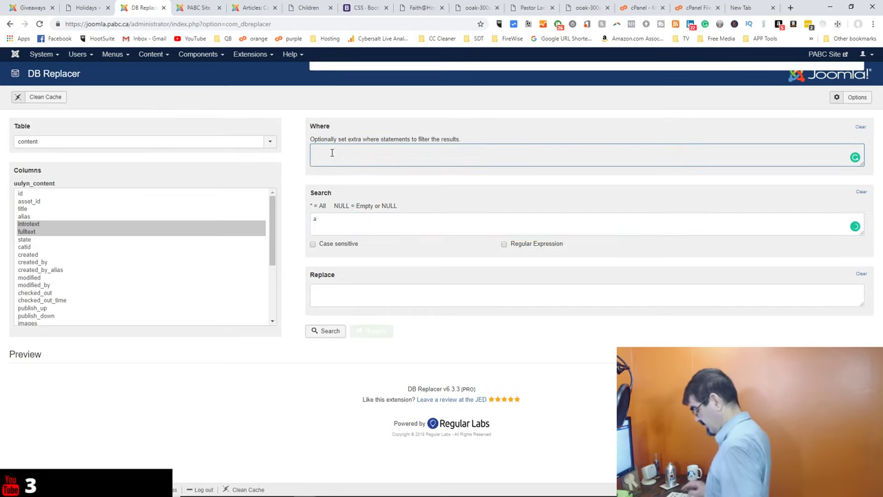
type("catid=18")
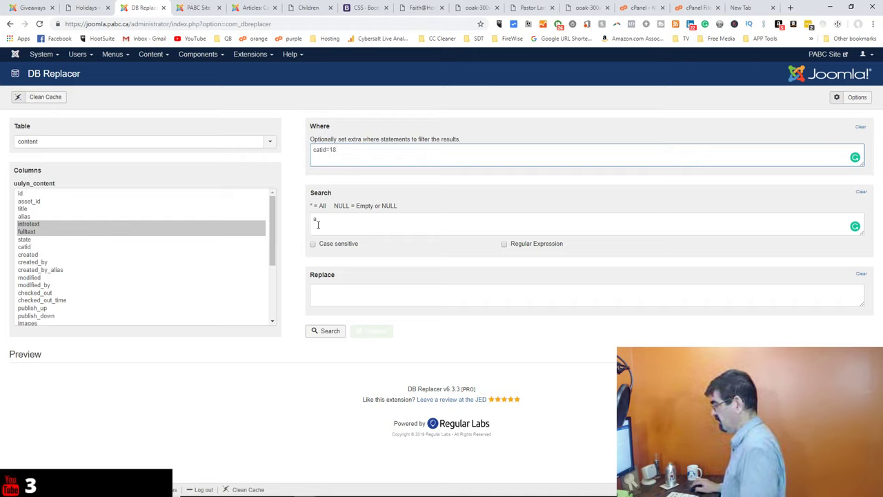
left_click(331, 337)
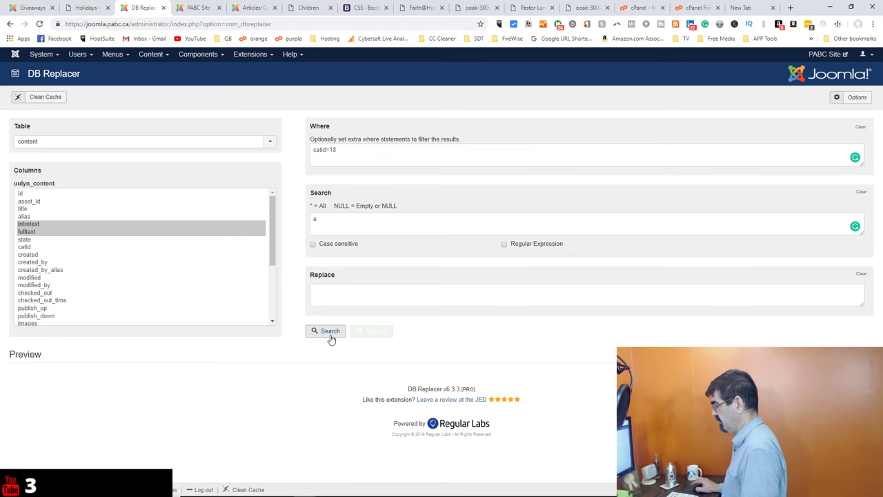
scroll(456, 269, "down", 3)
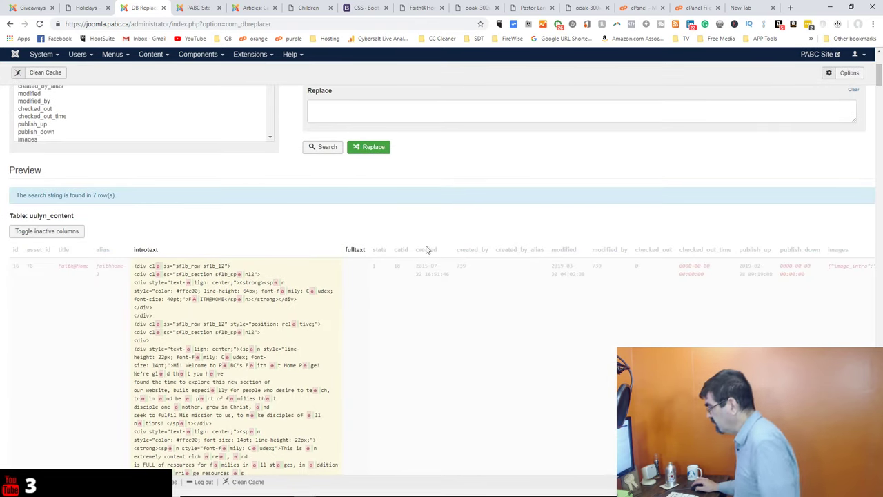
scroll(401, 276, "down", 15)
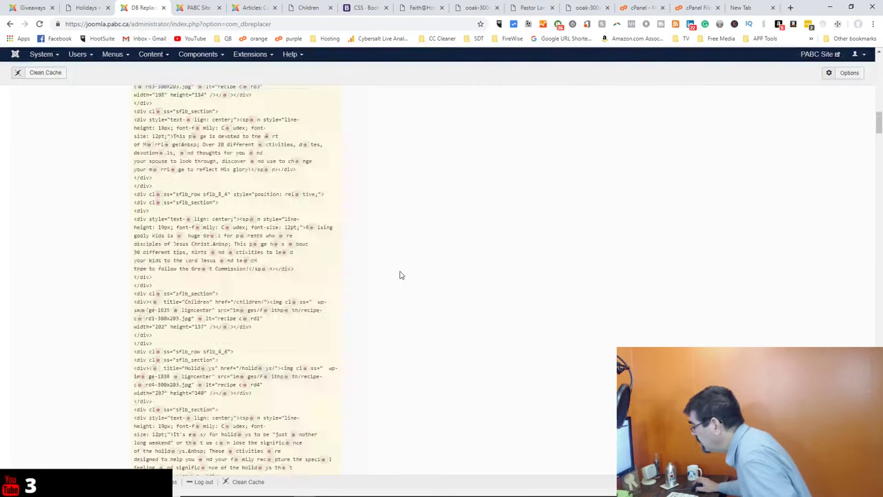
scroll(400, 275, "up", 20)
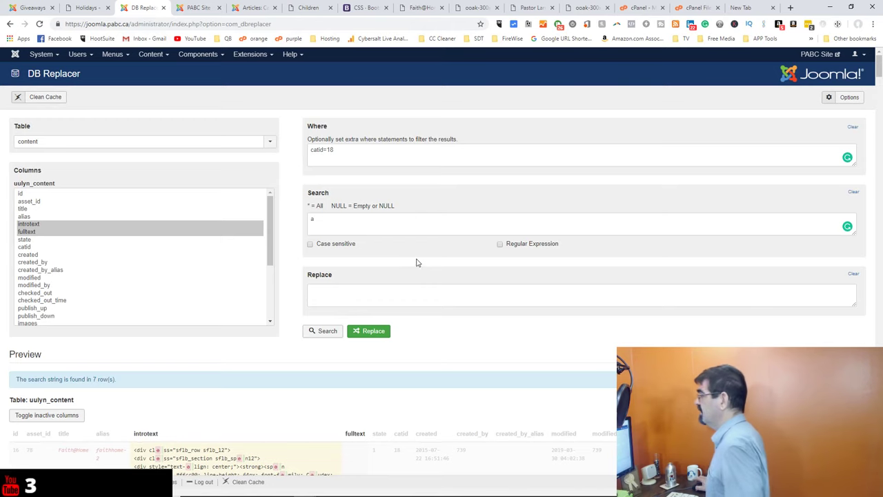
Reopen the Pointers article and copy its <div class="sflb_row sflb_4_4_4" style="position: relative;"> tag from the source code
left_click(250, 8)
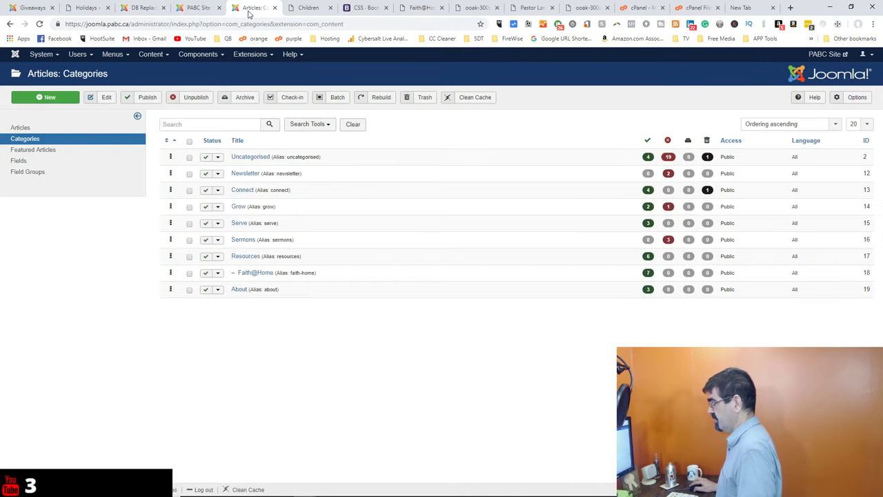
left_click(21, 129)
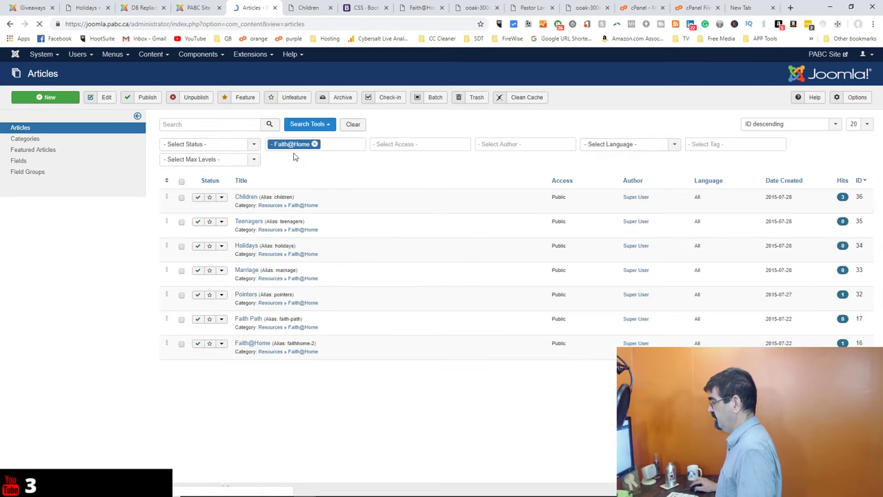
left_click(246, 294)
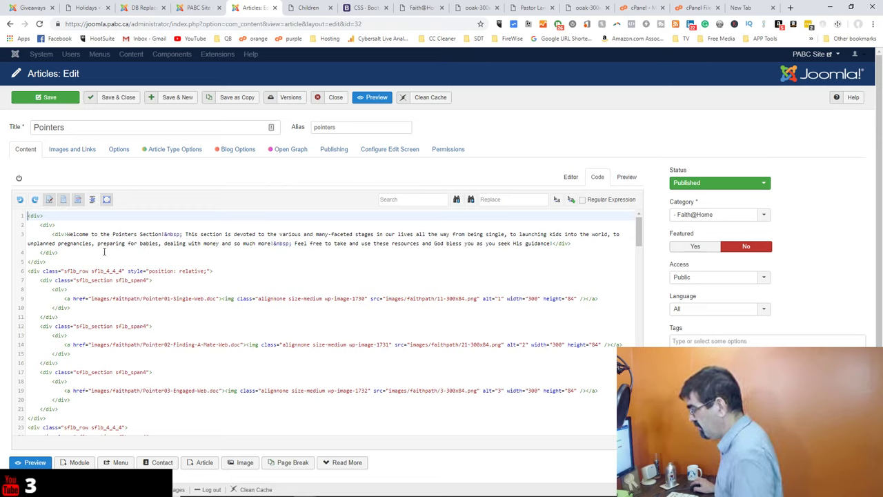
left_click_drag(27, 272, 215, 273)
key("ctrl+c")
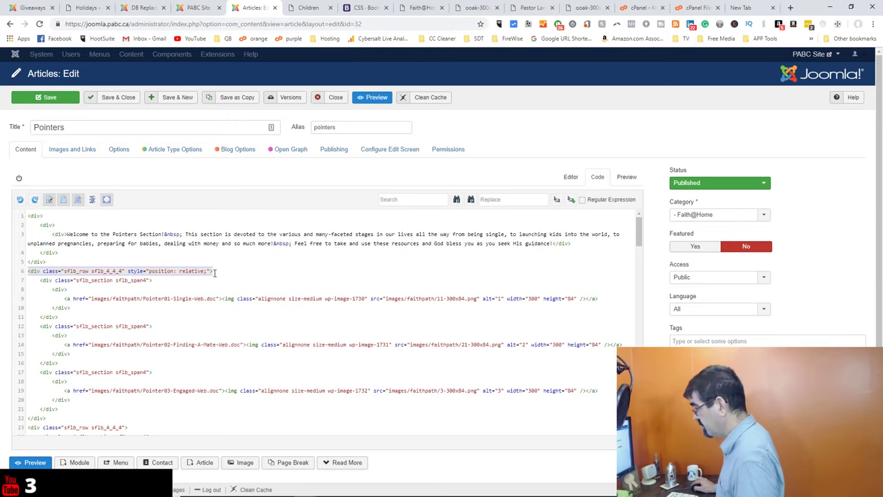
Search the catid=18 articles in DB Replacer for the copied sflb_row sflb_4_4_4 div tag and examine the replacement preview
left_click(143, 8)
left_click_drag(142, 8, 196, 8)
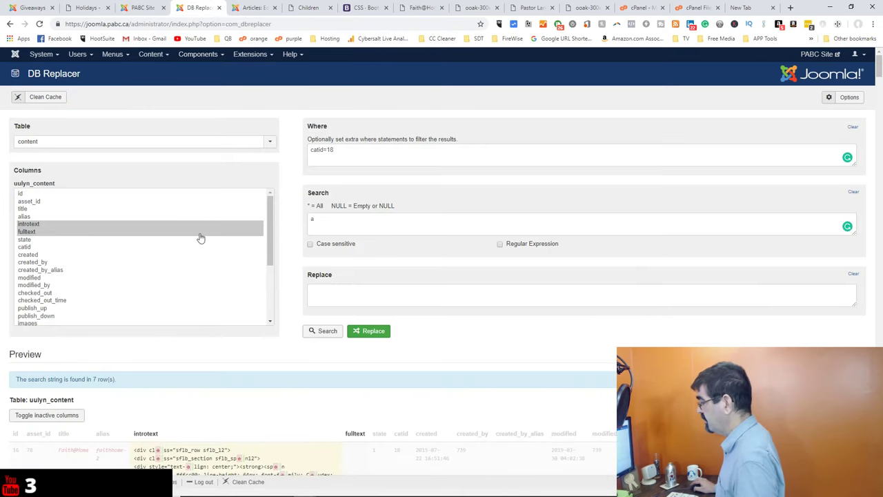
double_click(332, 220)
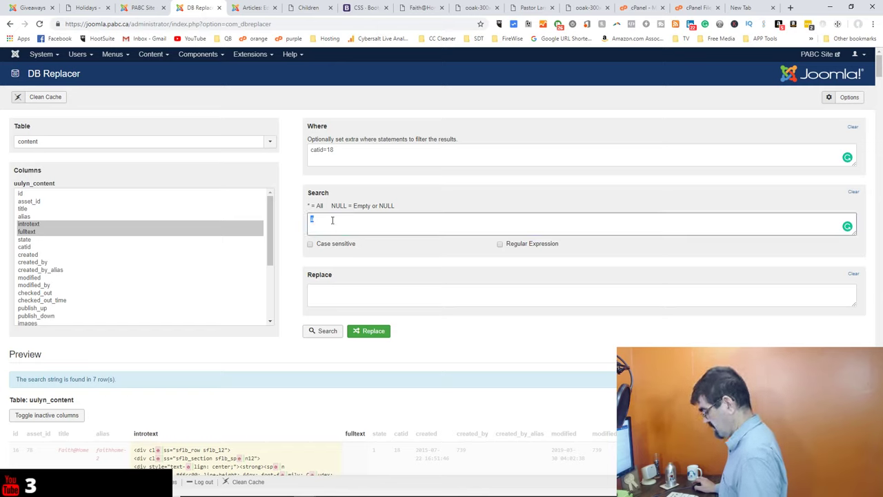
key("ctrl+v")
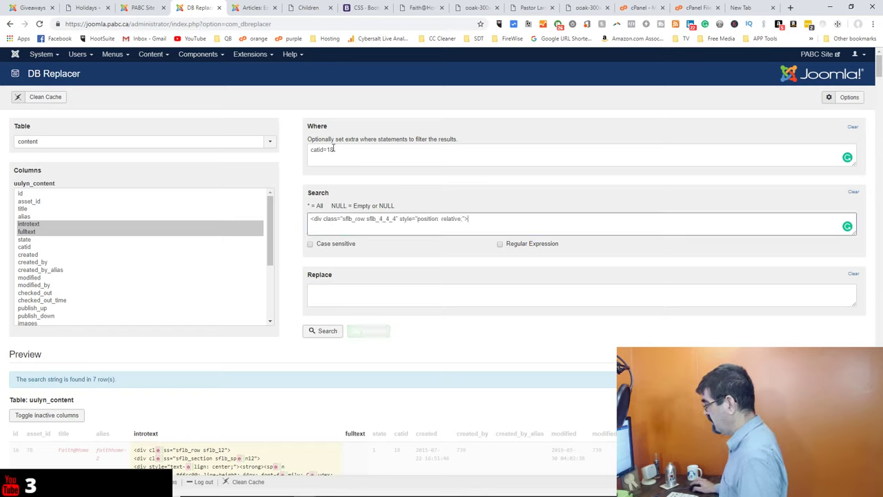
left_click(330, 150)
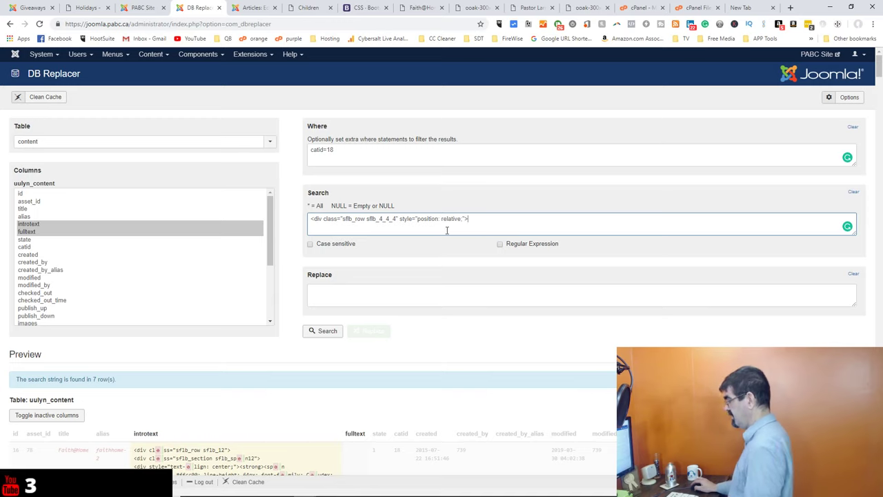
left_click(329, 332)
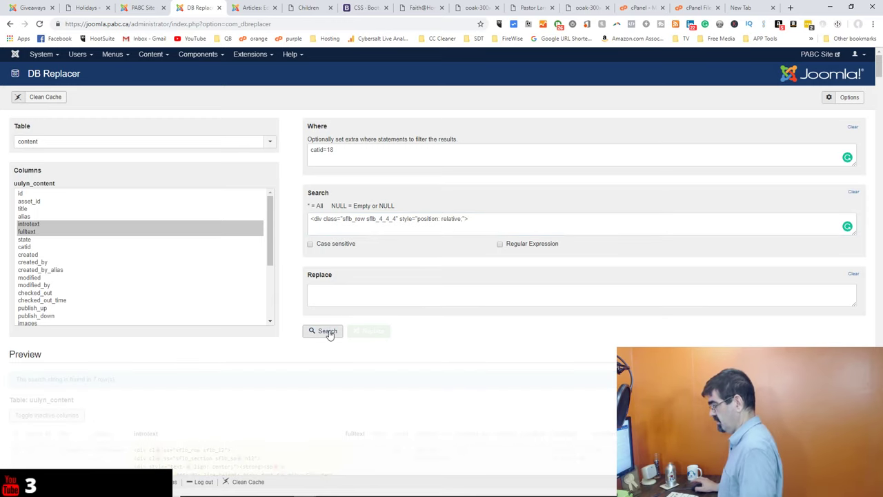
scroll(265, 310, "down", 3)
scroll(270, 320, "up", 3)
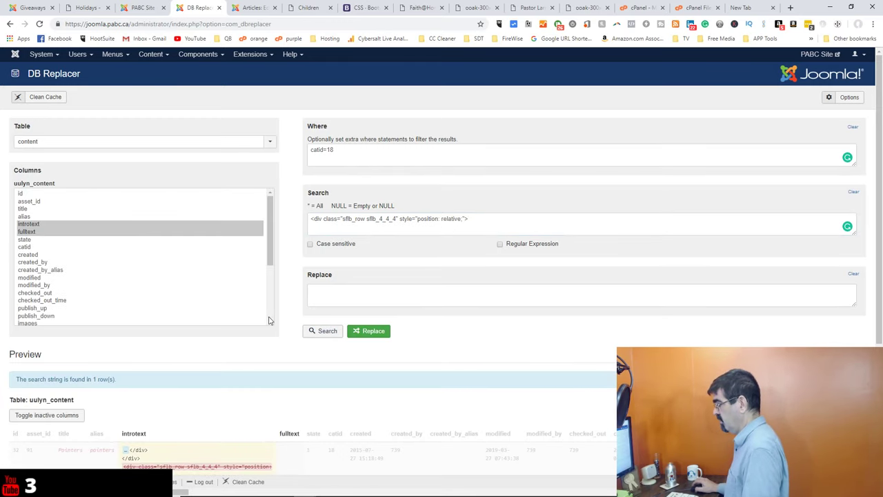
scroll(301, 332, "down", 3)
scroll(214, 319, "down", 1)
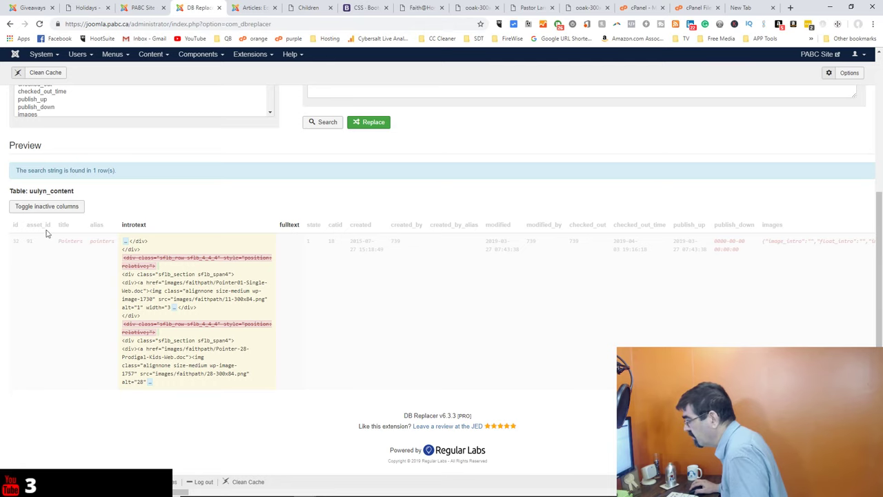
scroll(345, 191, "up", 3)
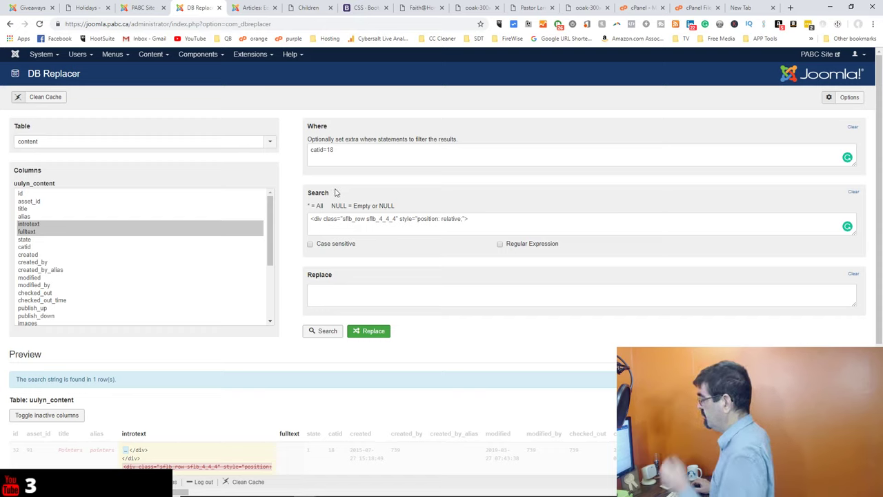
Remove the formatting from the entire Pointers article in the visual editor and show its source code
left_click(251, 9)
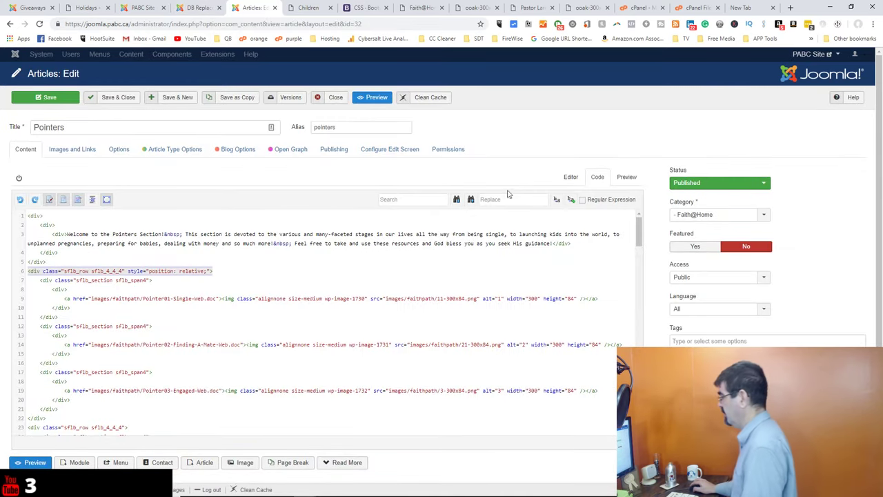
left_click(287, 292)
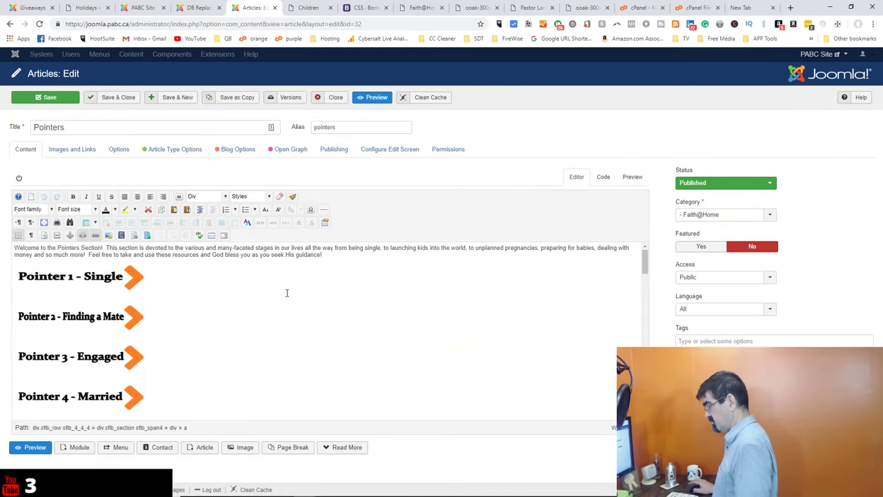
key("ctrl+a")
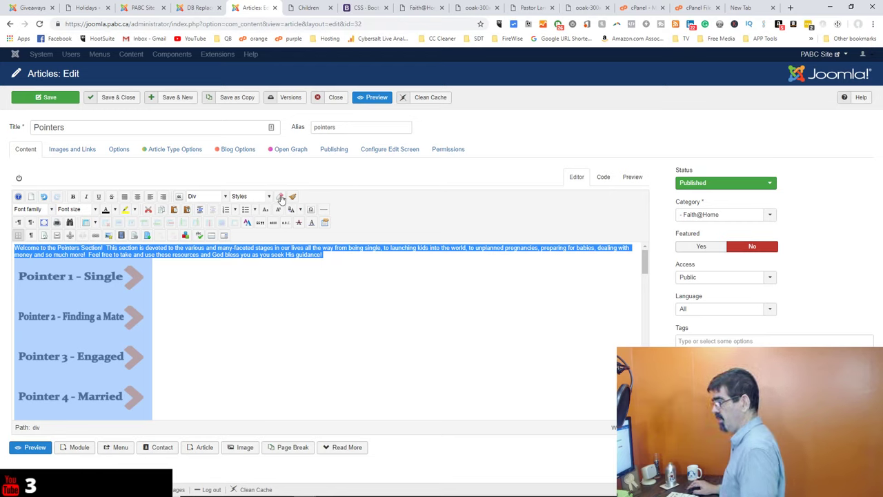
left_click(602, 178)
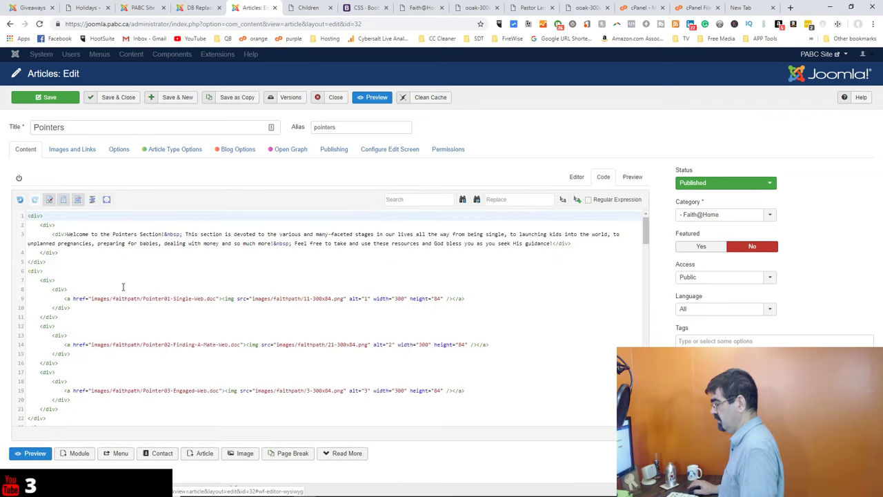
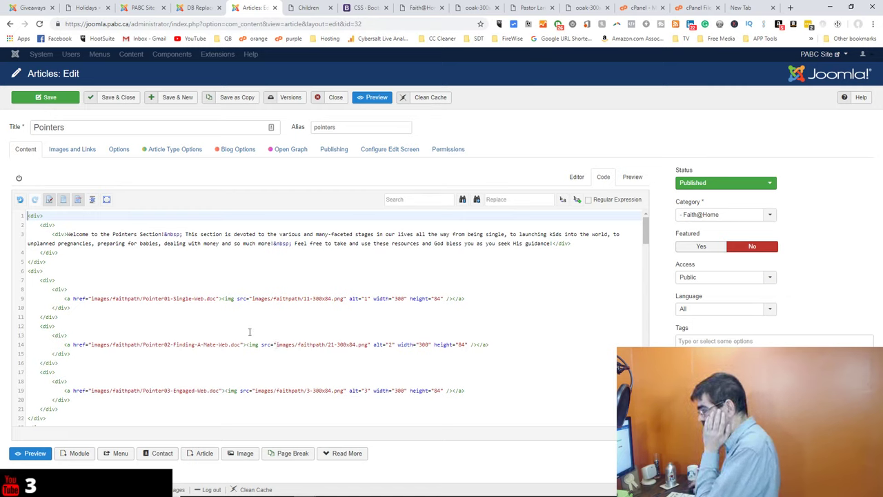
Delete the three opening div tags before the welcome text in the Pointers code and replace the text's closing div with <p>
left_click_drag(66, 234, 13, 213)
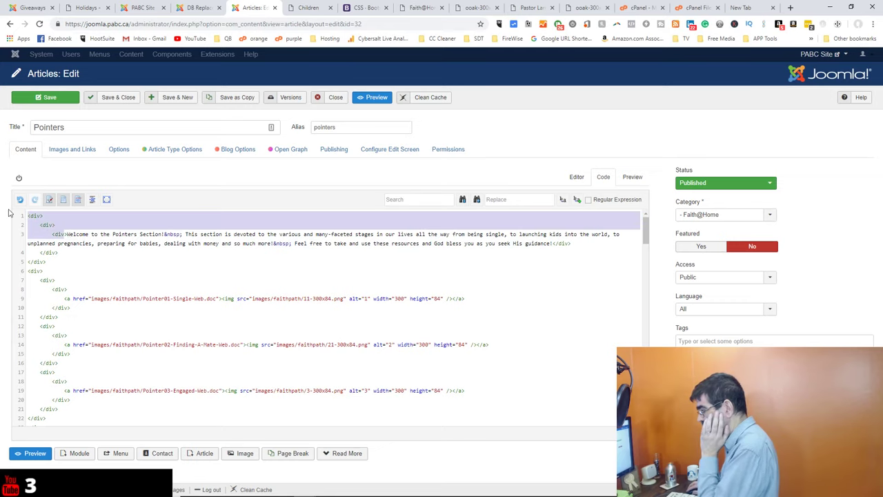
key("BackSpace")
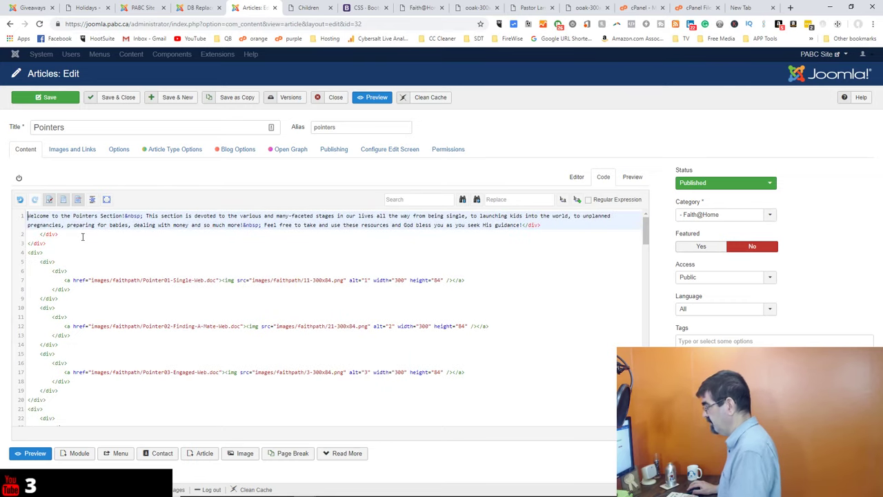
left_click_drag(523, 226, 538, 225)
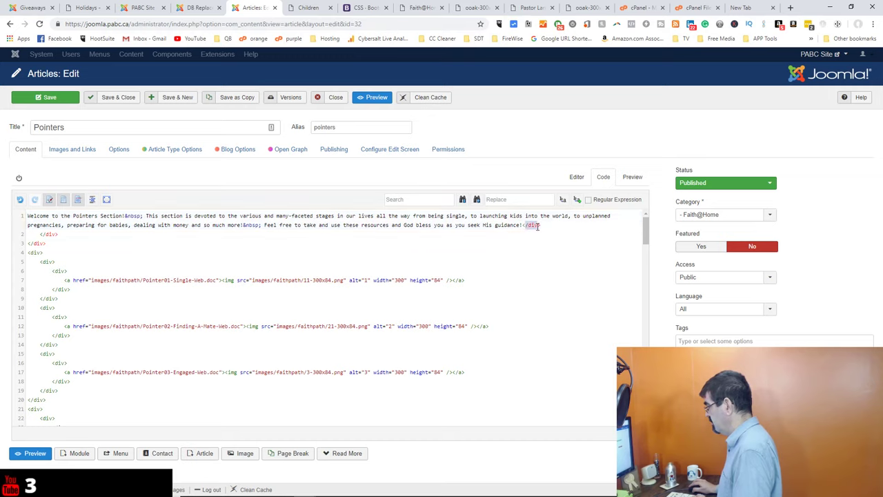
type("<p")
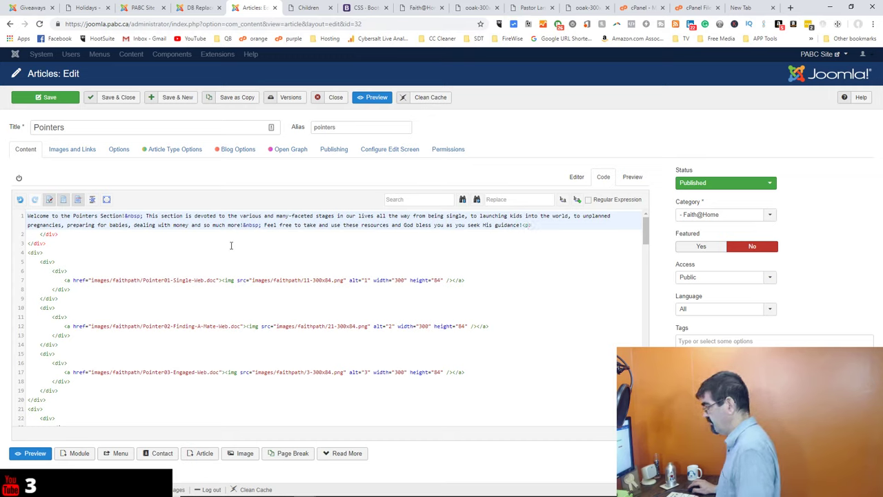
Replace all <div> tags in the article's source code with nothing
left_click(418, 200)
type("<d")
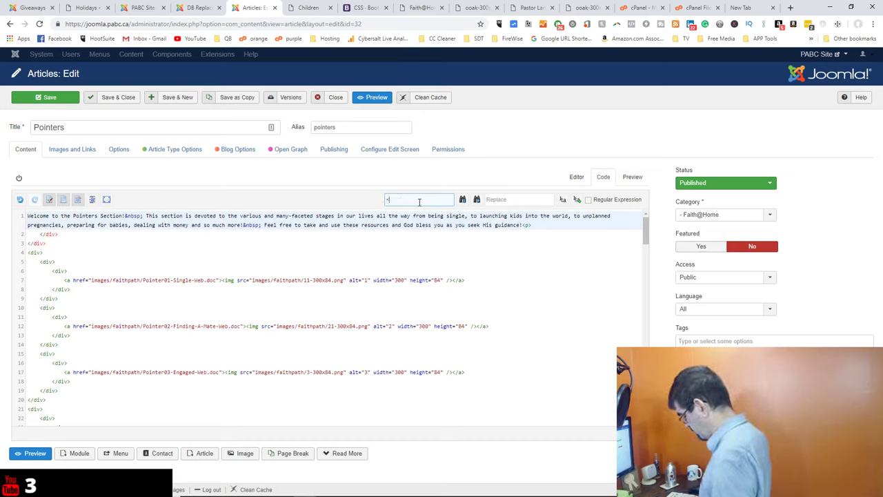
type("iv>")
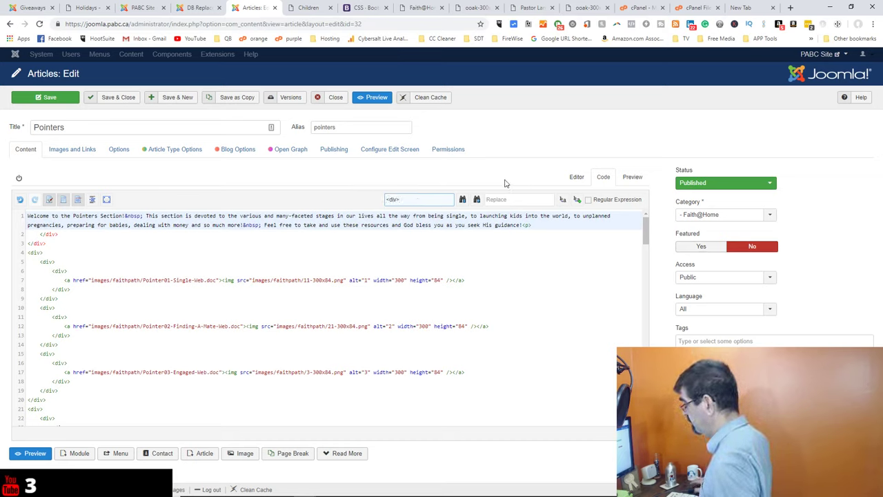
left_click(577, 200)
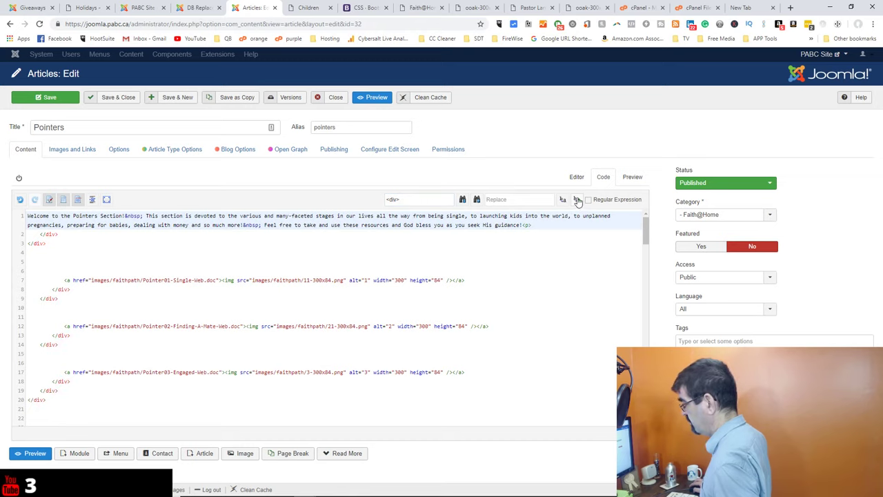
Replace all </div> tags in the source code with nothing and check the cleaned article in both the visual and code views
left_click(390, 200)
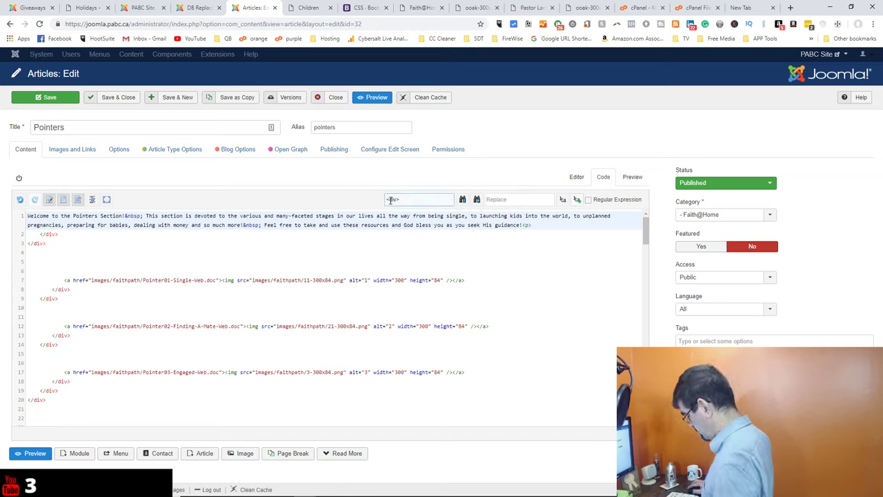
type("/")
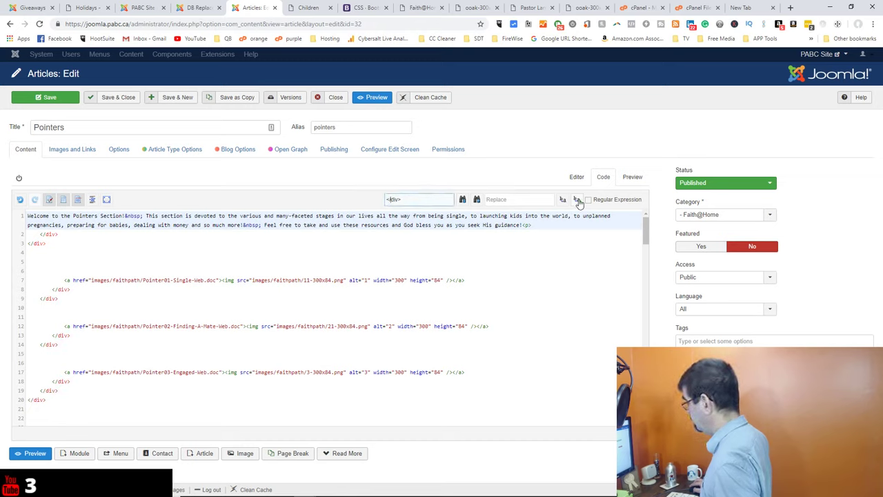
left_click(577, 200)
scroll(476, 302, "down", 10)
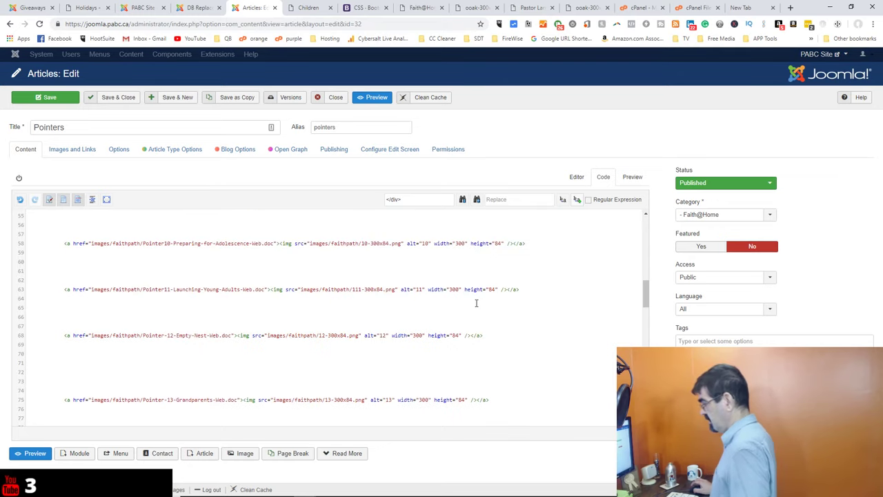
scroll(475, 303, "down", 15)
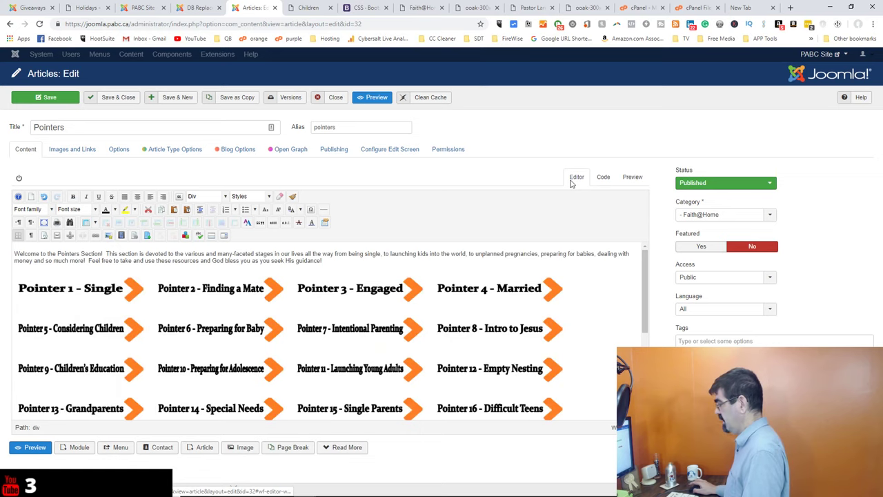
left_click(603, 181)
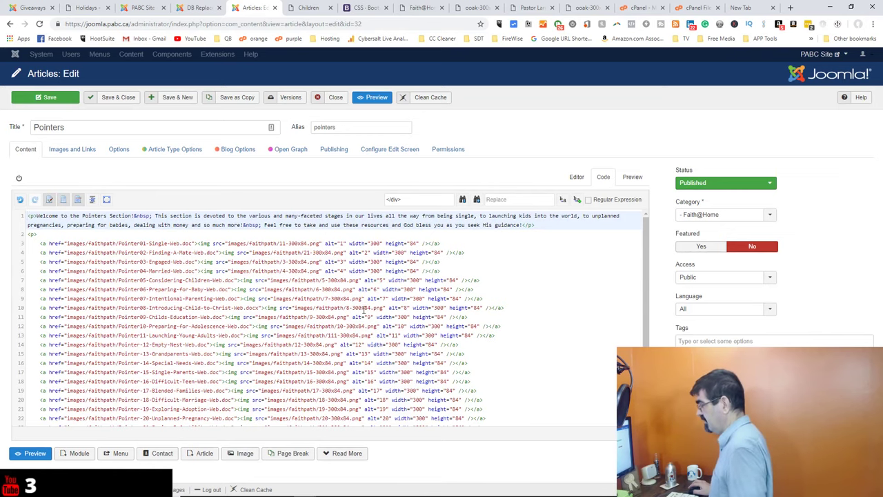
left_click(576, 177)
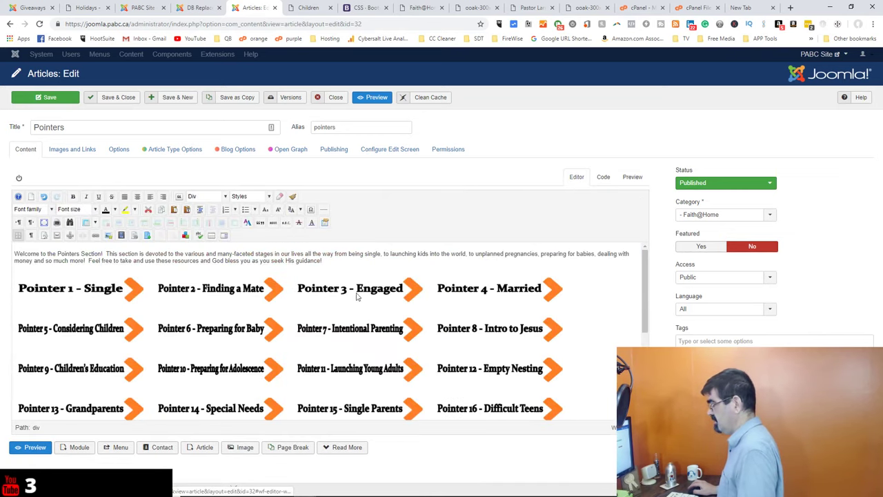
Centre the pointer images, left-align the welcome paragraph, and save the Pointers article
left_click(609, 302)
key("ctrl+a")
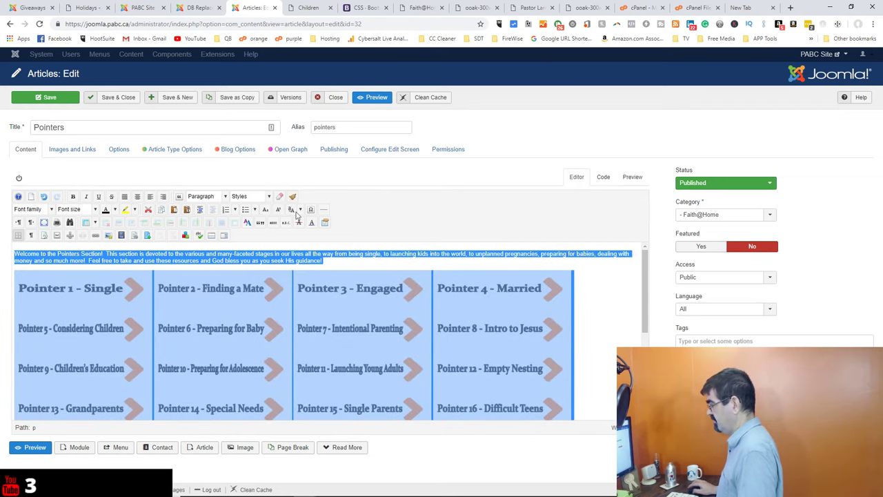
left_click(137, 197)
left_click(303, 251)
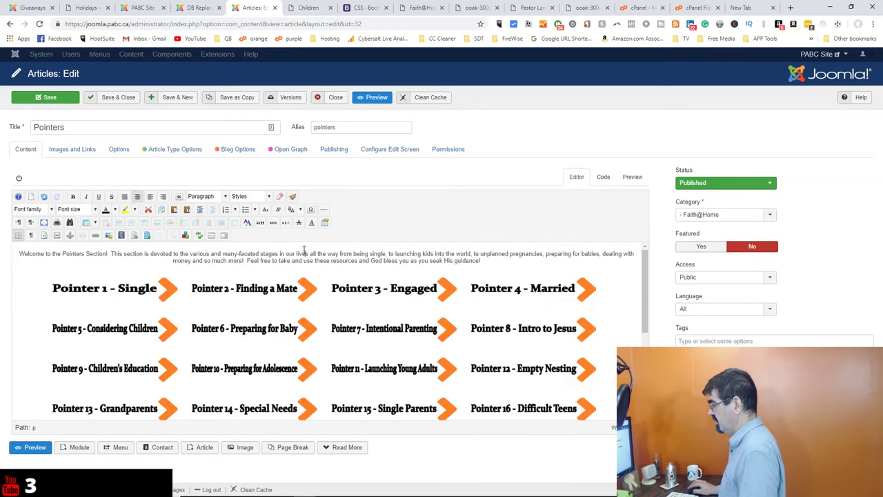
left_click(150, 199)
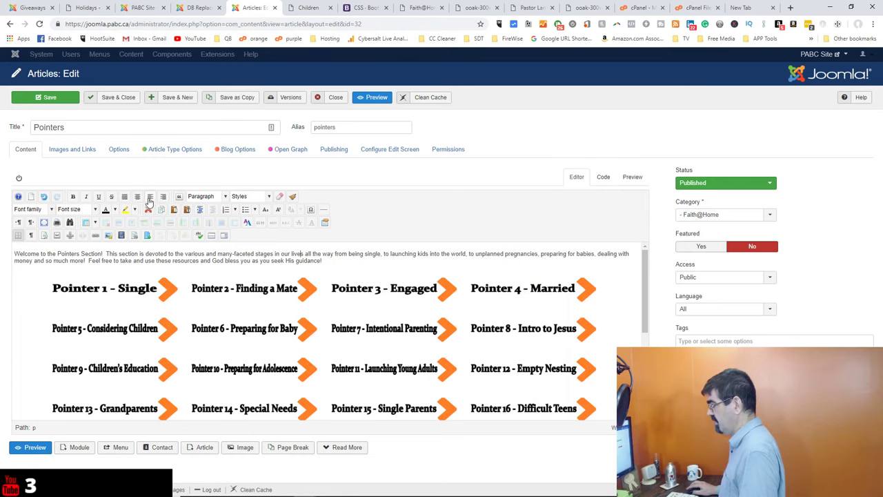
left_click(49, 98)
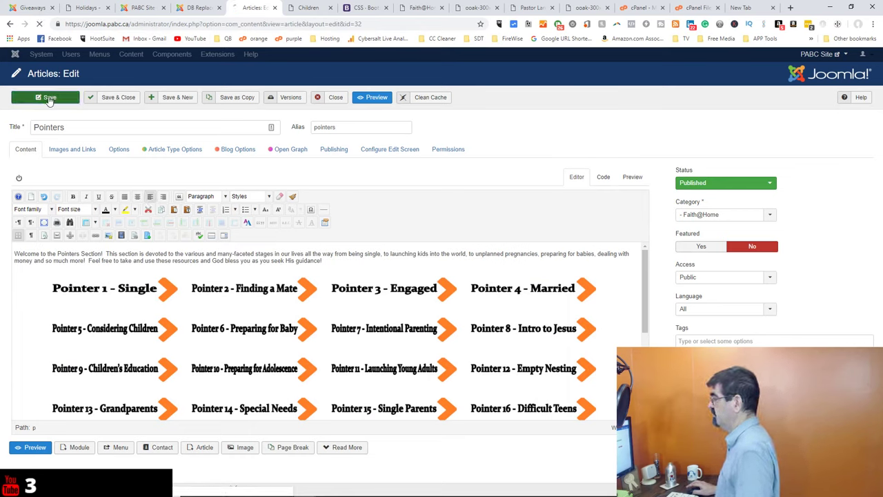
Open the Faith@Home resources listing on the live site and look for the Pointers article among the additional articles
left_click(305, 8)
mouse_move(526, 118)
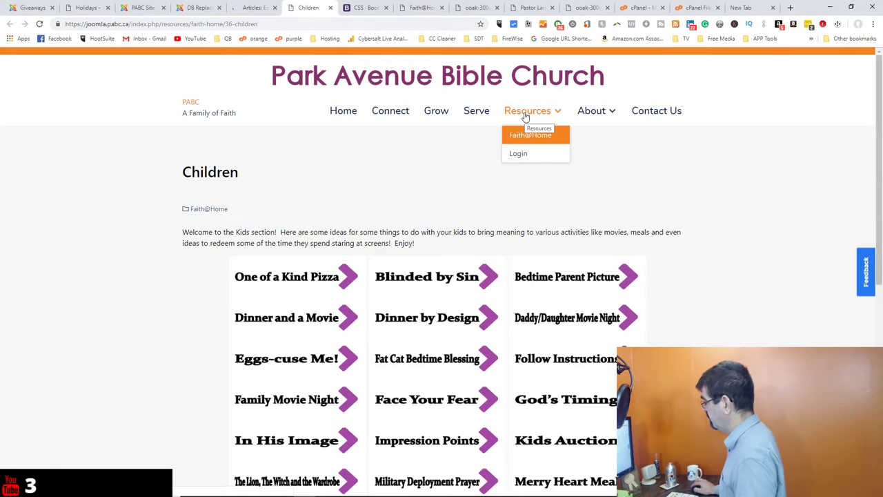
scroll(727, 148, "down", 5)
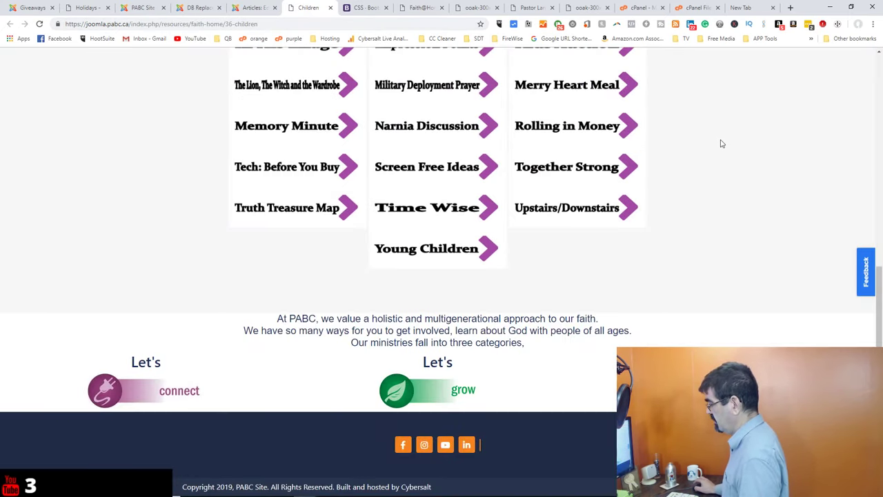
scroll(719, 142, "up", 5)
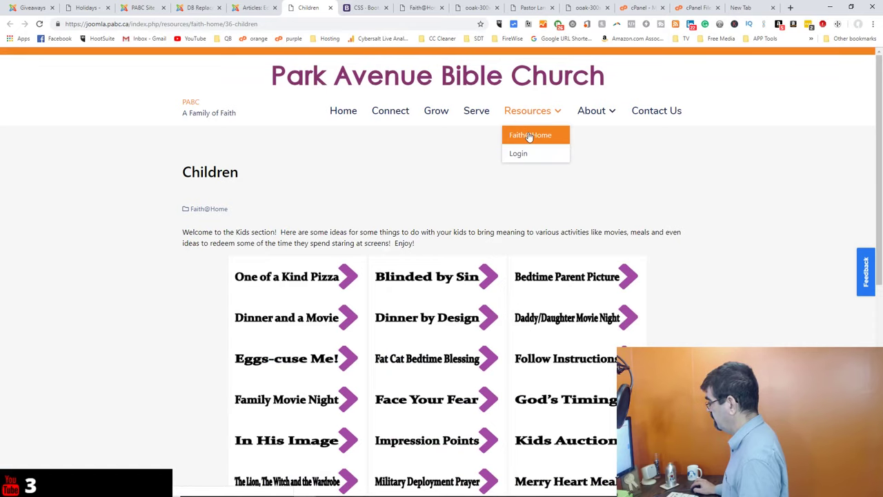
left_click(529, 136)
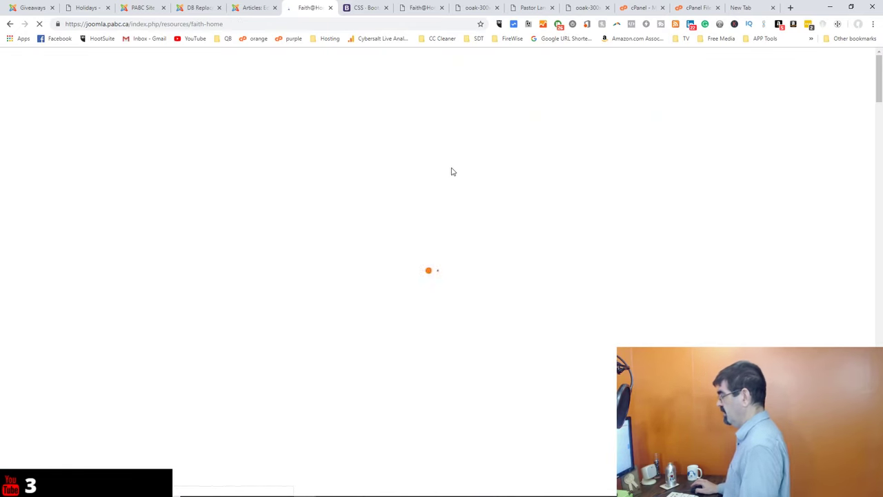
scroll(449, 174, "down", 20)
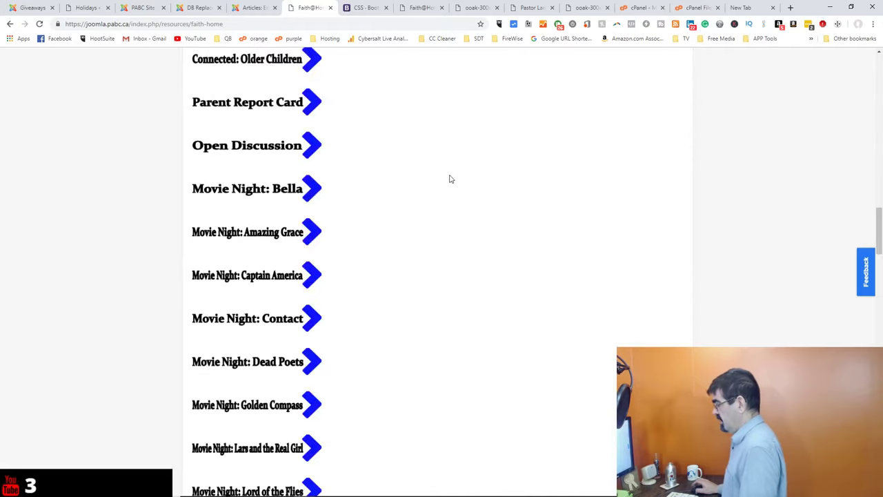
scroll(449, 184, "down", 10)
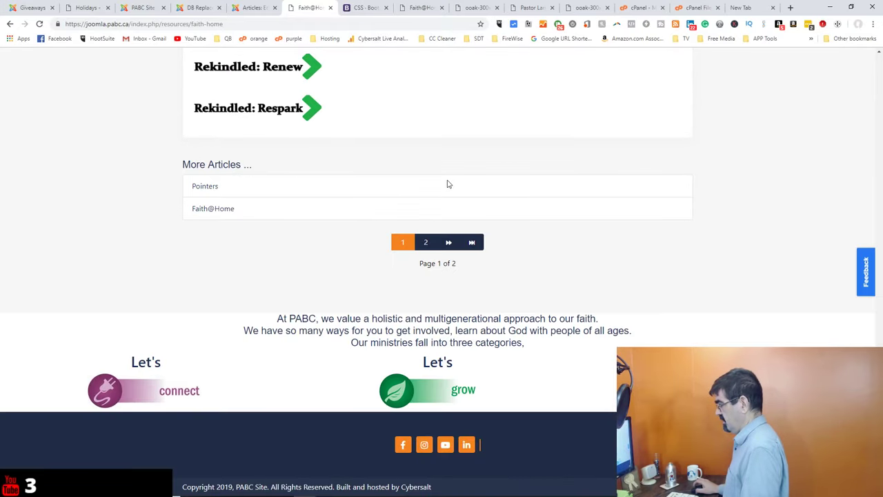
left_click(221, 211)
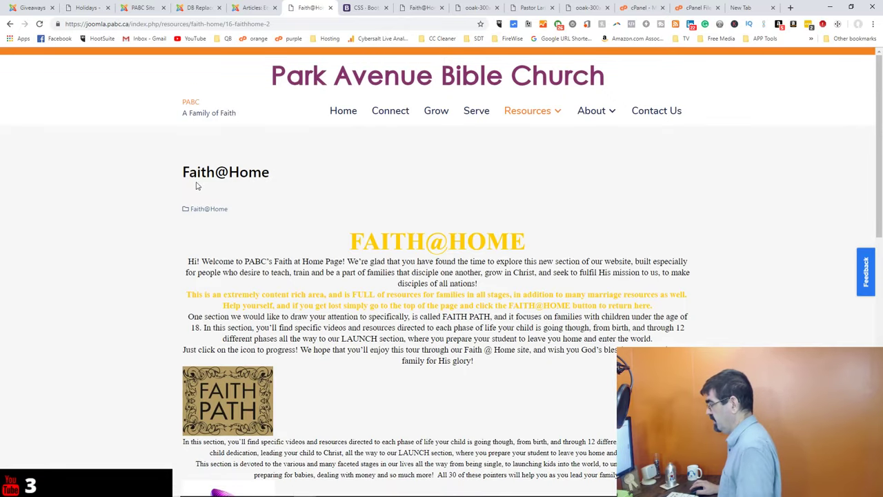
left_click(10, 23)
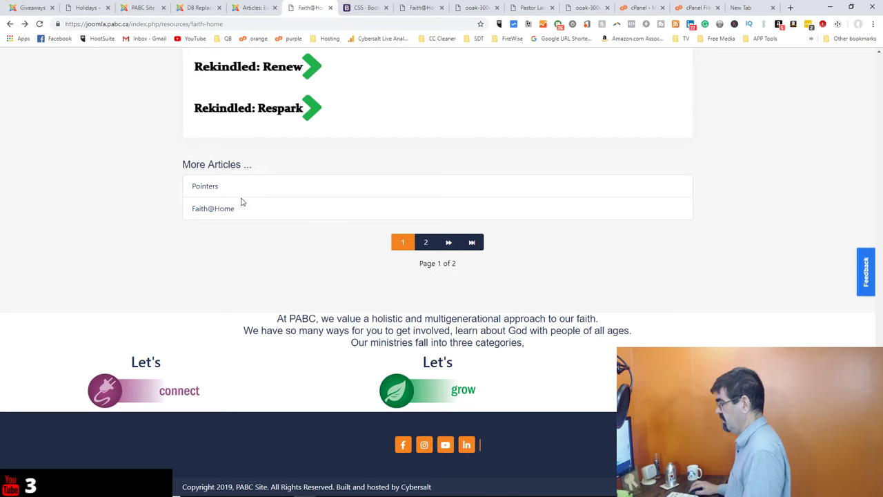
Open the Pointers article on the live site and review its layout
left_click(204, 186)
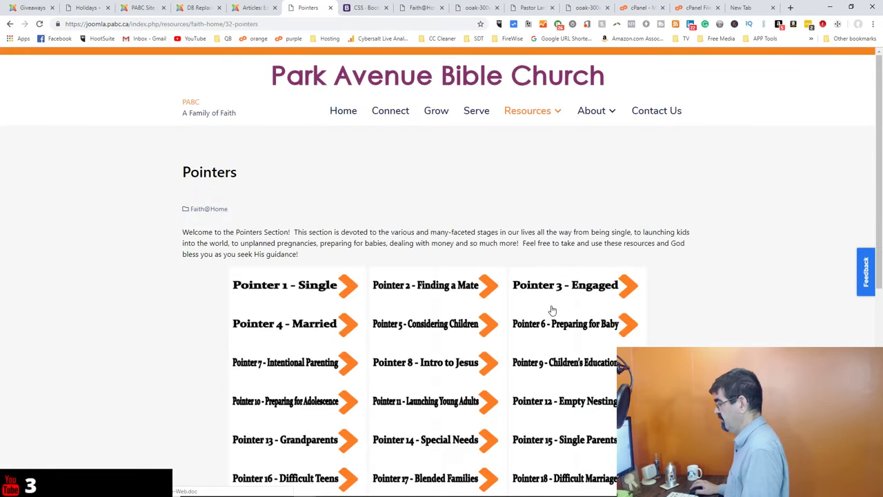
scroll(552, 310, "down", 5)
scroll(551, 310, "up", 5)
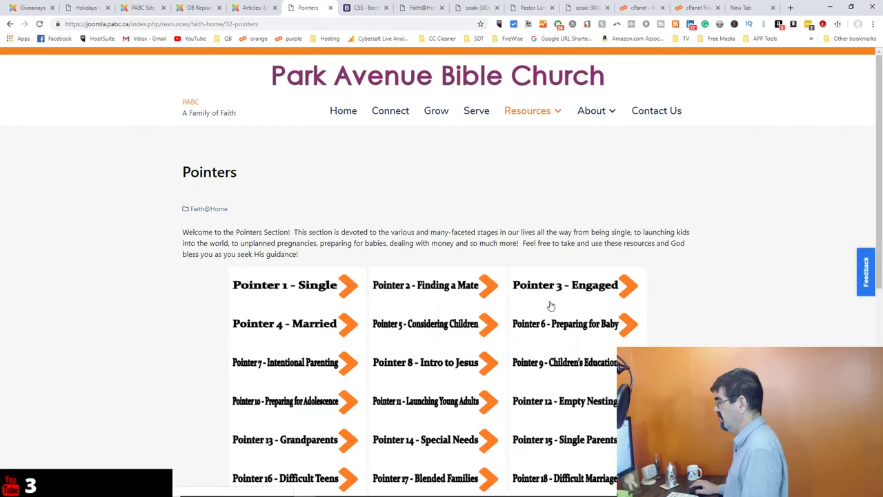
mouse_move(518, 118)
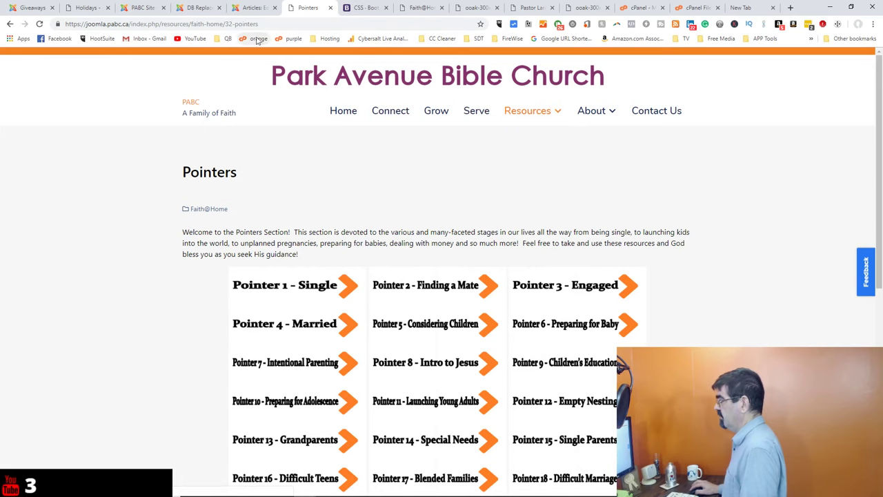
Save and close the Pointers article in the administrator, and open the Teenagers article in code view
left_click(254, 9)
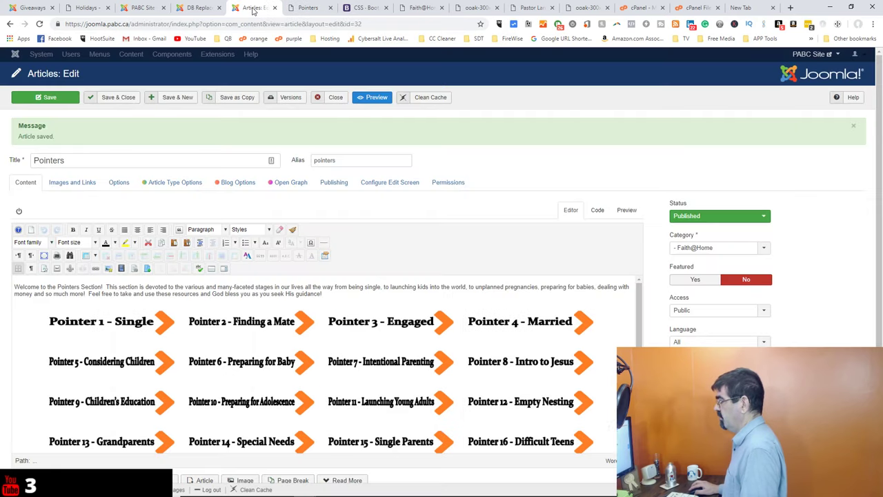
left_click(121, 98)
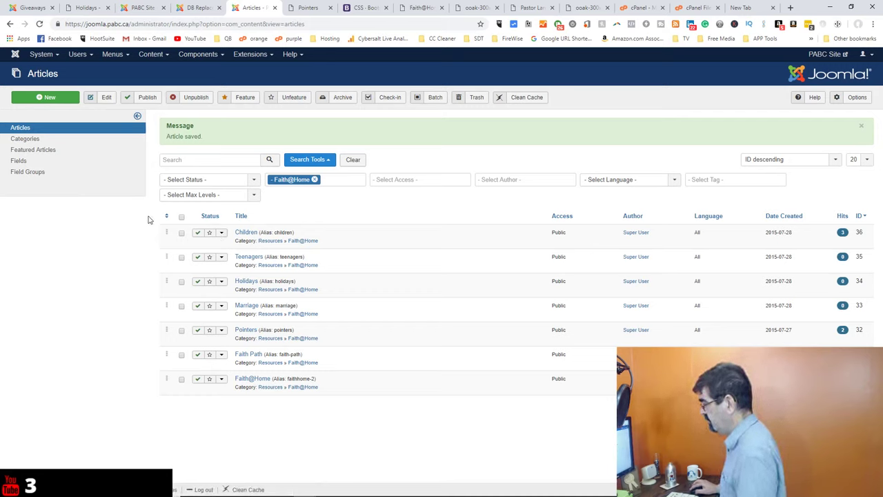
left_click(249, 258)
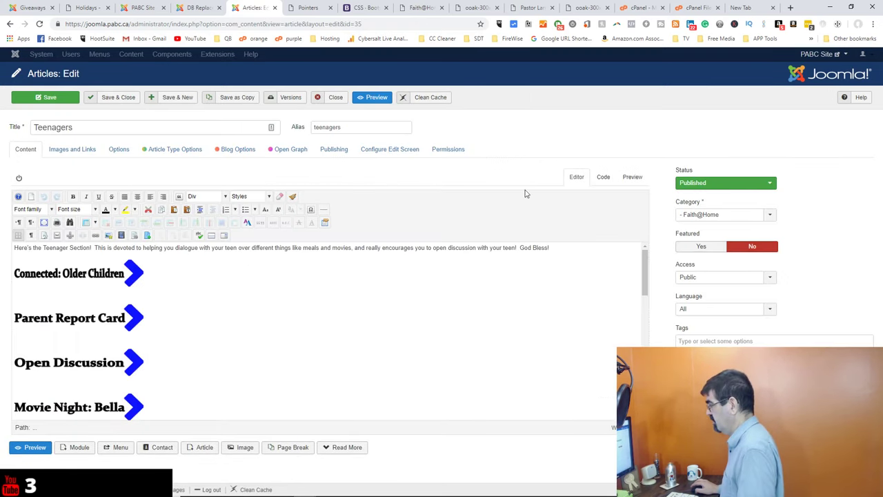
left_click(552, 248)
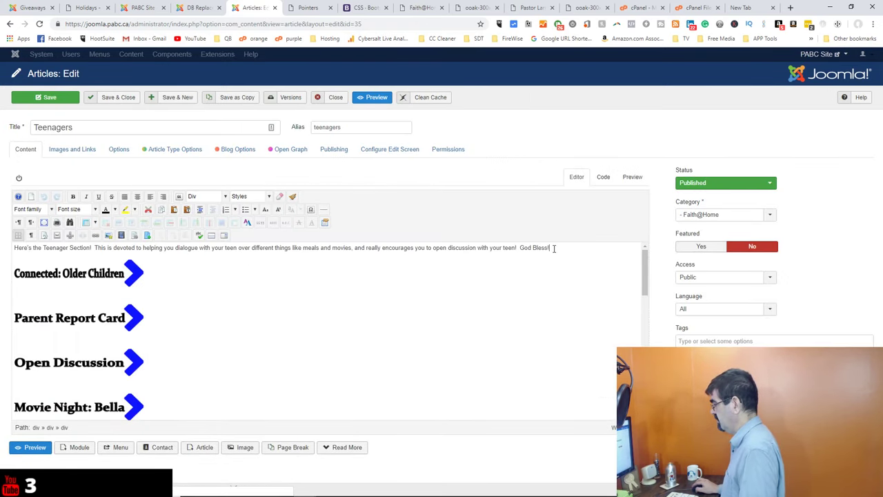
left_click(602, 182)
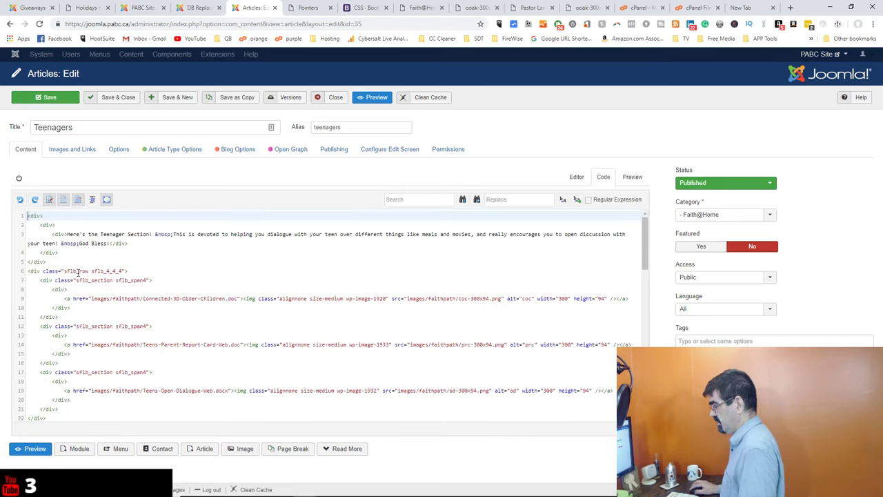
Copy <div class="sflb_row sflb_4_4_4"> from the Teenagers code and search for it in DB Replacer
left_click_drag(27, 271, 129, 271)
key("ctrl+c")
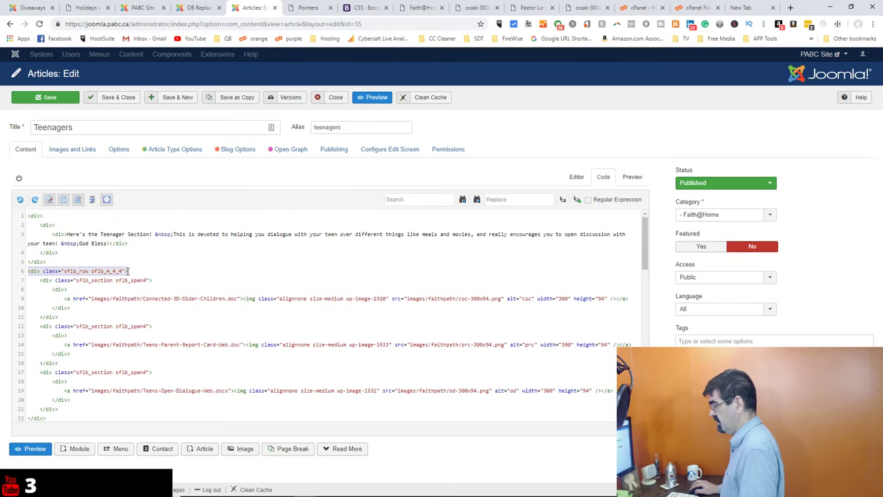
left_click(182, 9)
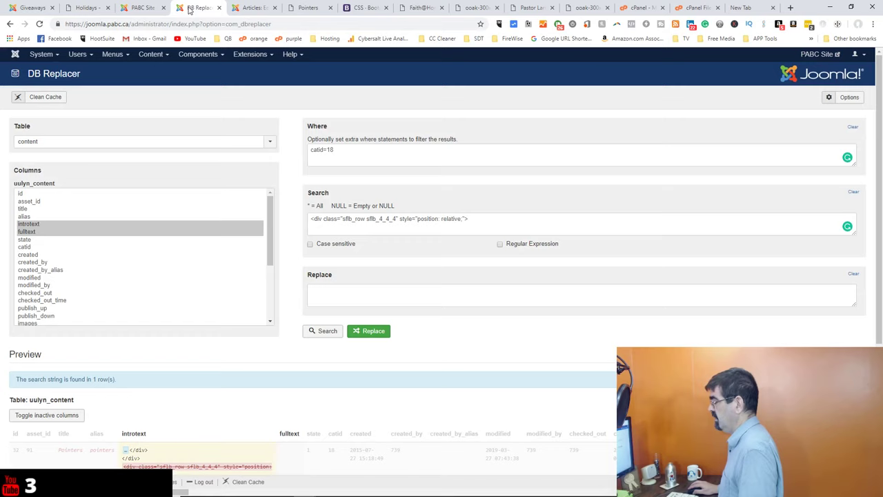
left_click(341, 220)
key("ctrl+a")
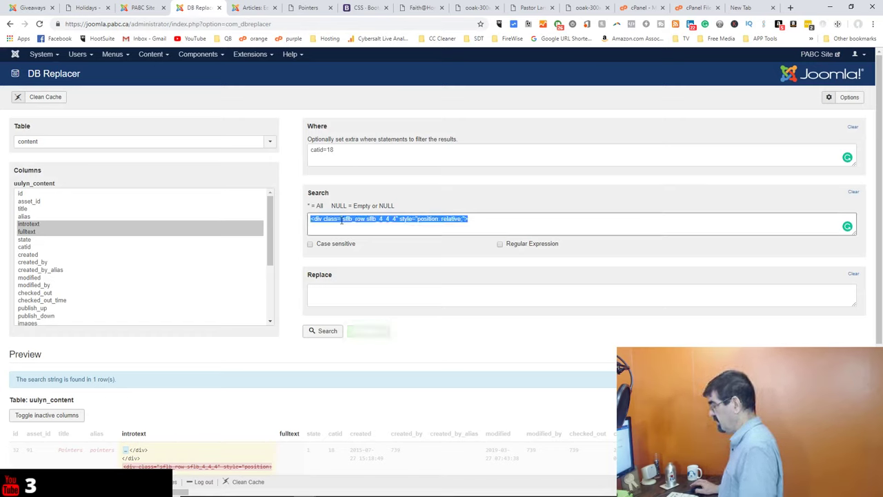
key("ctrl+v")
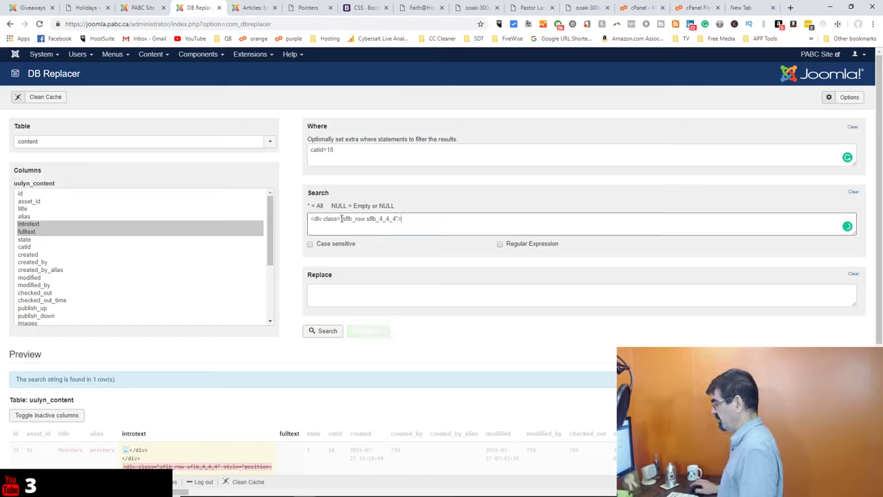
left_click(324, 336)
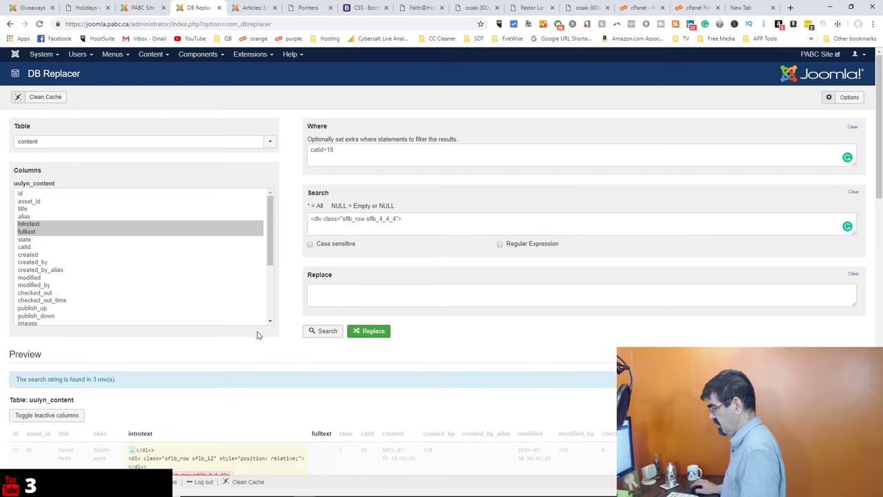
Examine the preview of matching rows to see which articles and tags the replacement would affect
scroll(254, 335, "down", 2)
scroll(254, 334, "down", 2)
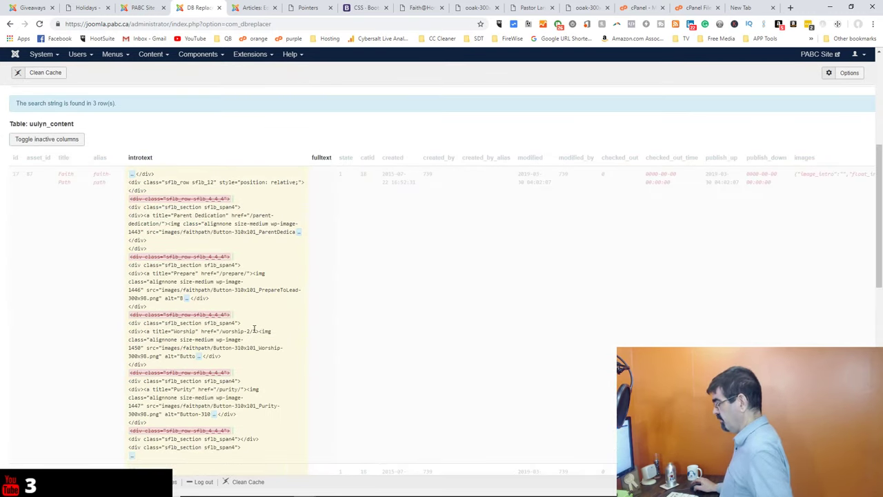
scroll(253, 331, "down", 3)
scroll(254, 334, "up", 5)
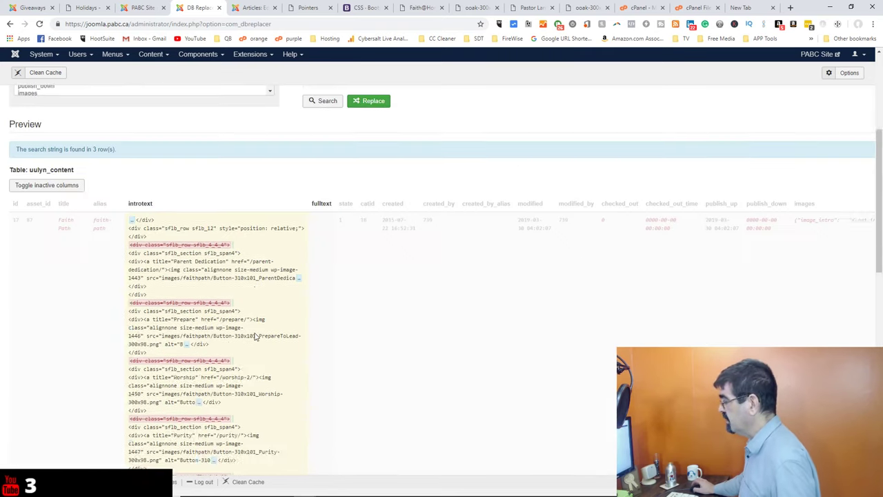
scroll(253, 335, "up", 1)
scroll(254, 334, "down", 2)
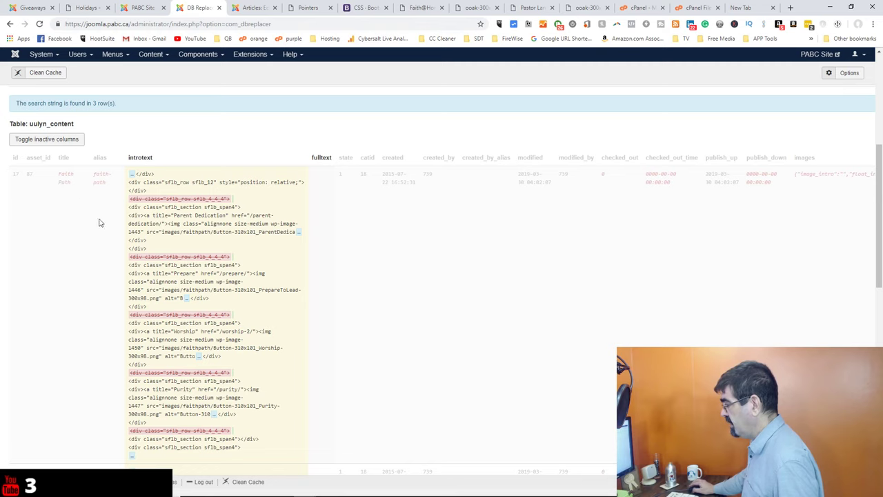
scroll(104, 225, "down", 3)
scroll(82, 243, "down", 3)
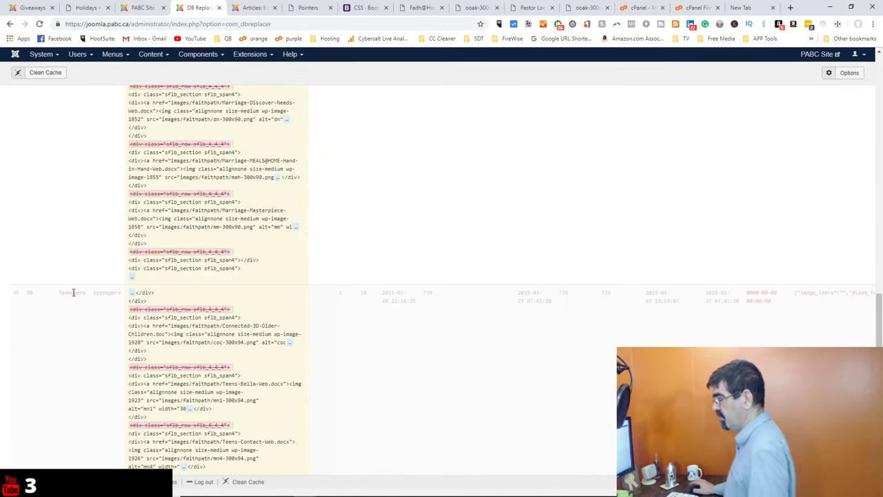
scroll(98, 296, "down", 3)
scroll(189, 306, "up", 10)
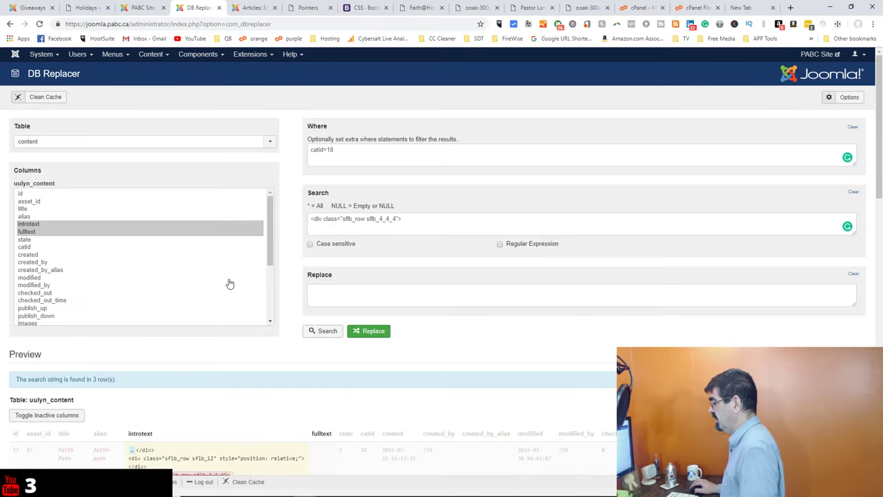
Replace all matches of the sflb_4_4_4 row tag with nothing and confirm the database change
left_click(371, 331)
left_click(483, 95)
left_click(481, 113)
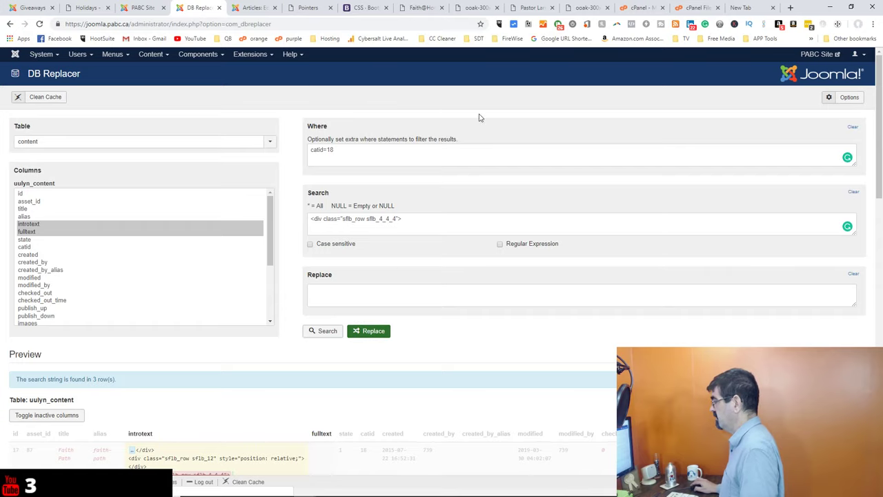
Copy <div class="sflb_section sflb_span4" without its closing bracket from the Teenagers code and search for it in DB Replacer
left_click(247, 8)
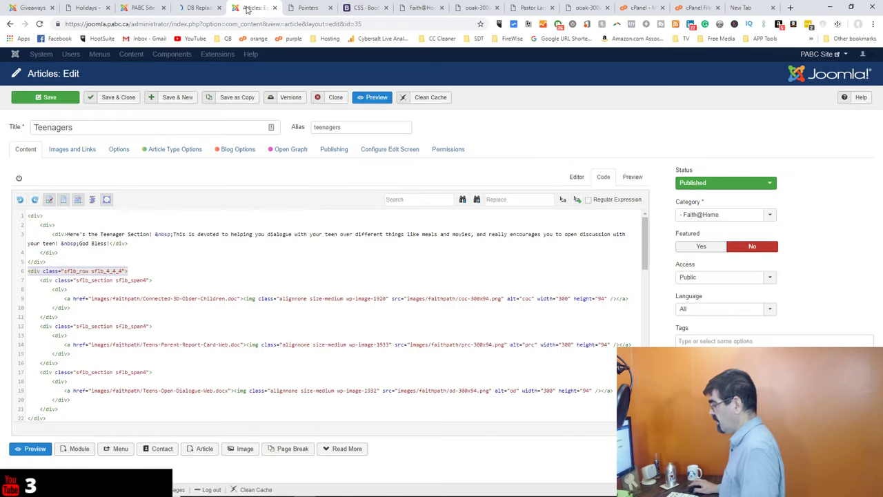
left_click(121, 271)
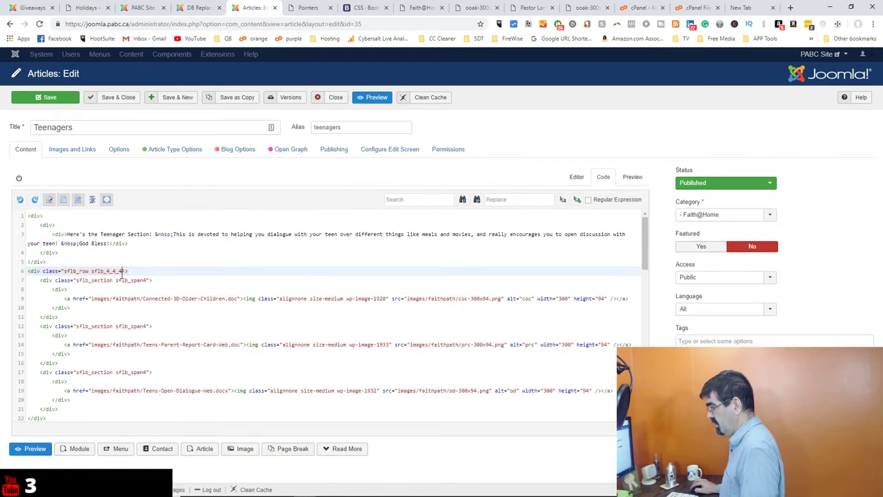
left_click(42, 281)
left_click_drag(41, 280, 151, 280)
key("ctrl+c")
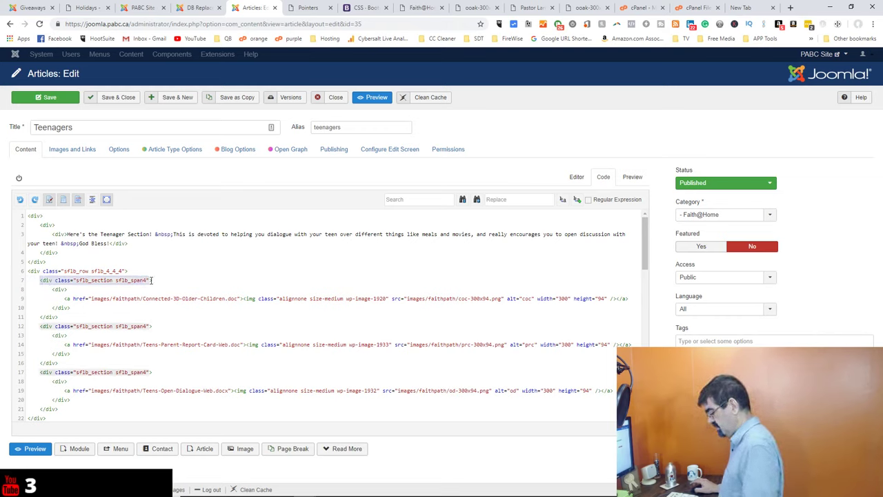
left_click(199, 7)
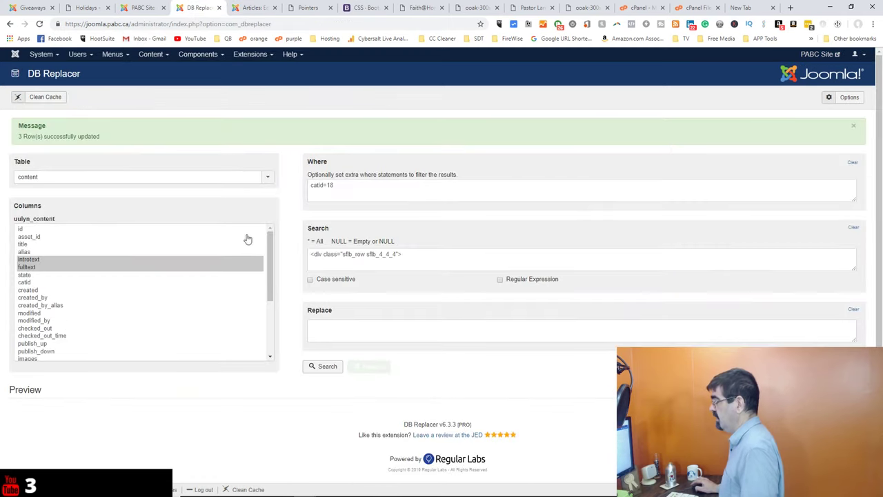
left_click(345, 255)
key("ctrl+a")
key("ctrl+v")
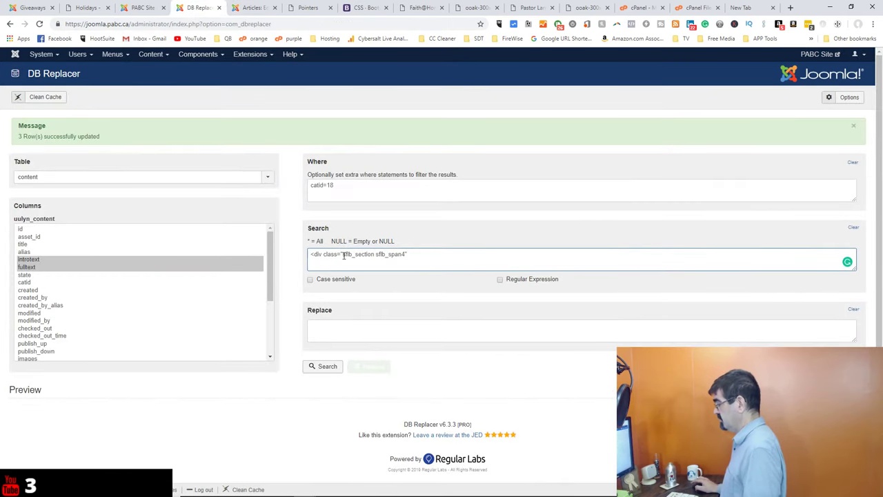
left_click(327, 368)
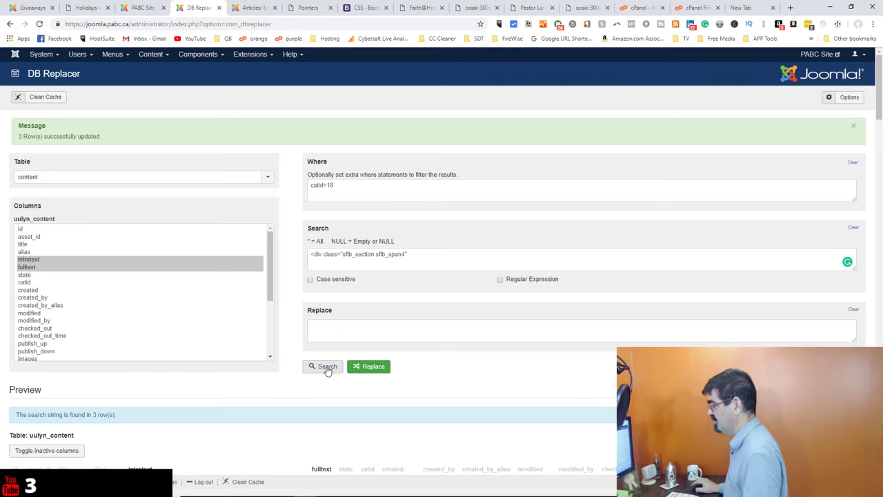
Compare the DB Replacer search string with the Teenagers code, and reload the article to check its current markup
left_click(249, 12)
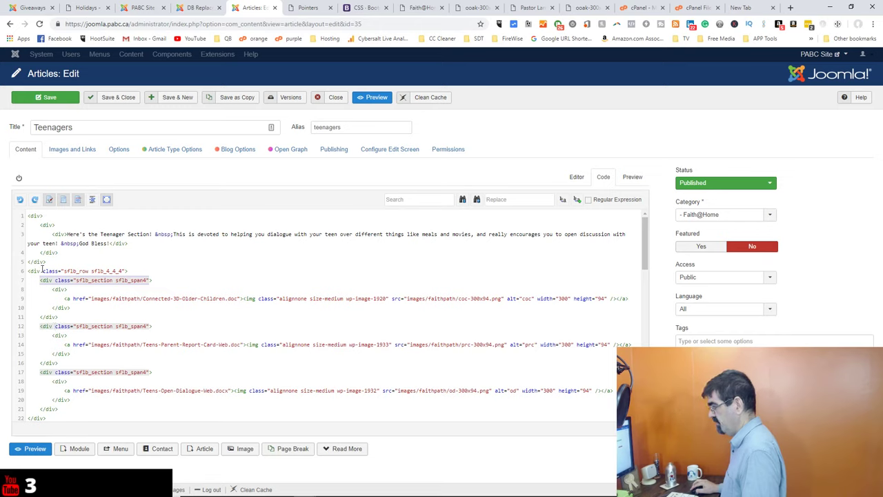
left_click(200, 11)
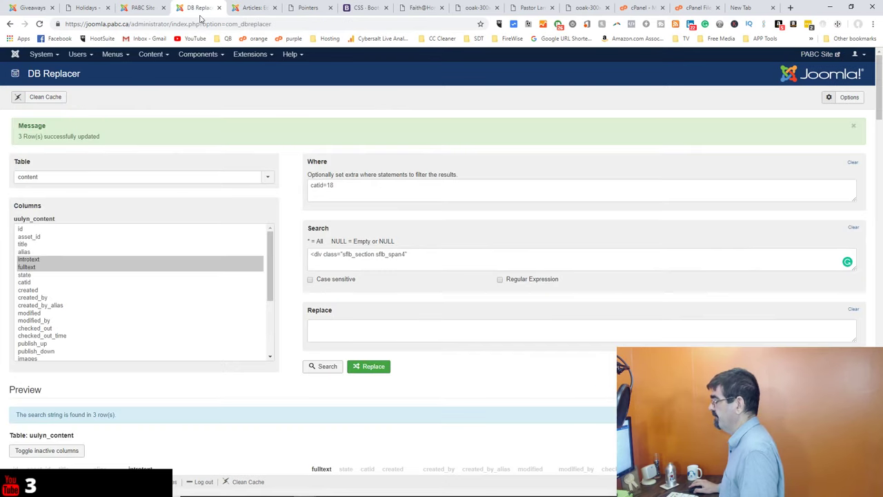
left_click_drag(321, 254, 406, 254)
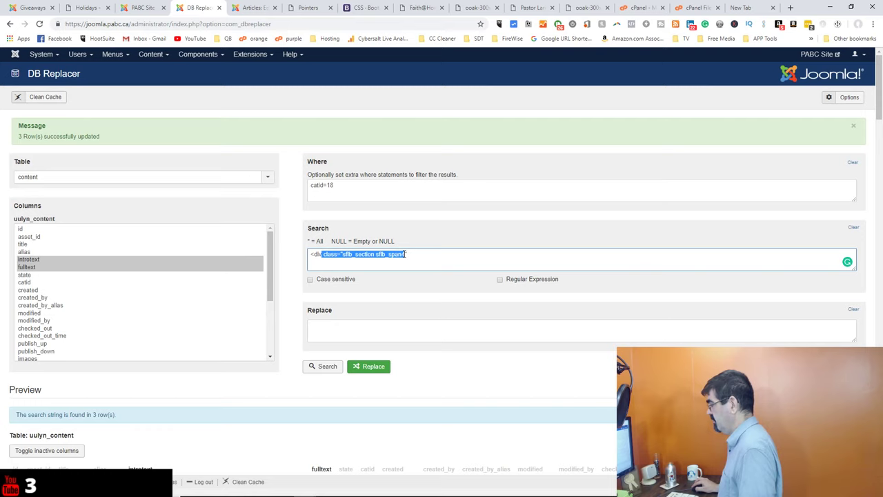
left_click(409, 254)
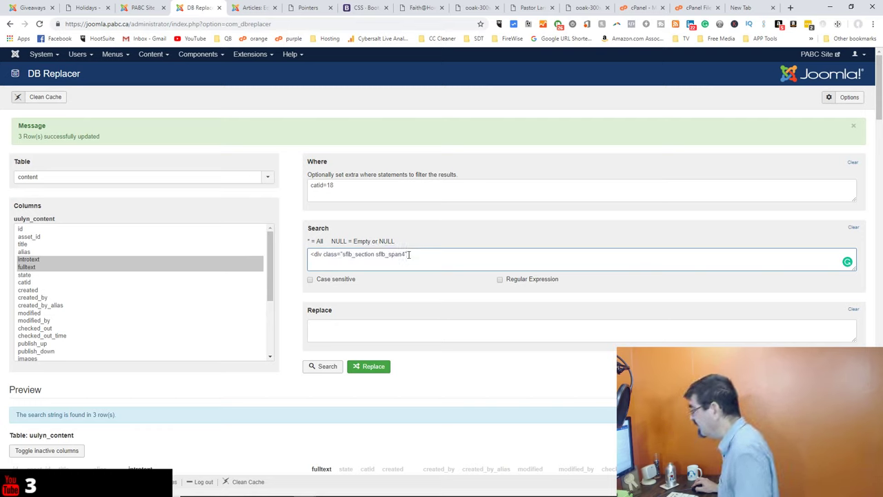
left_click(256, 7)
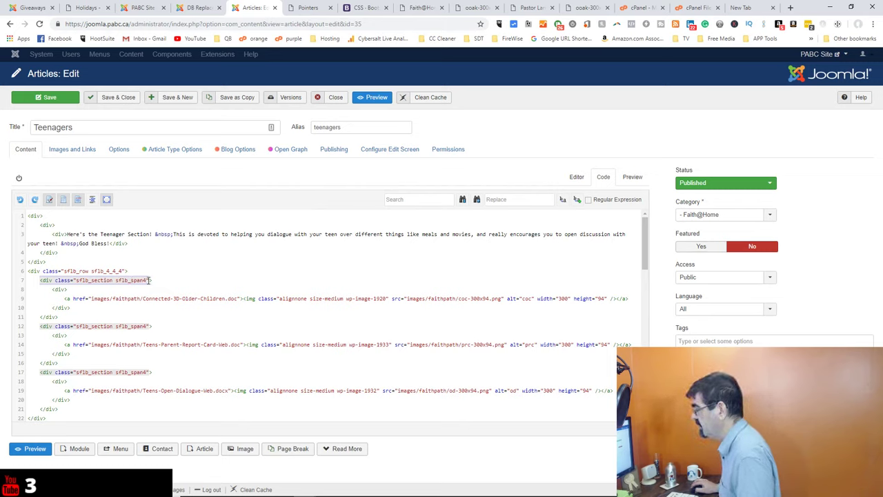
left_click(40, 25)
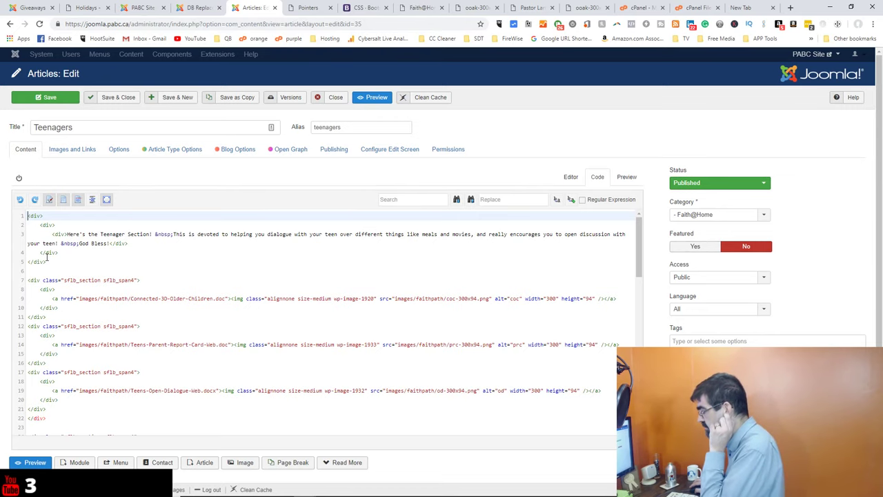
Change the DB Replacer search string to </div>
left_click(200, 9)
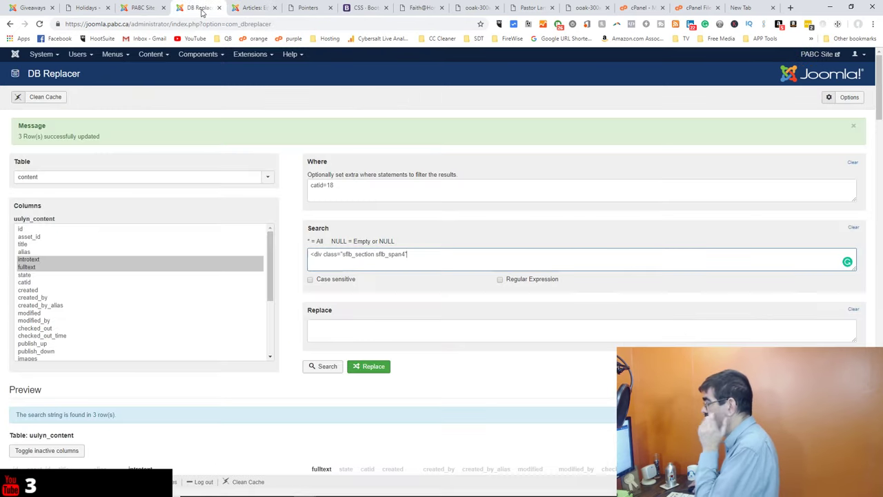
left_click(314, 255)
type("/")
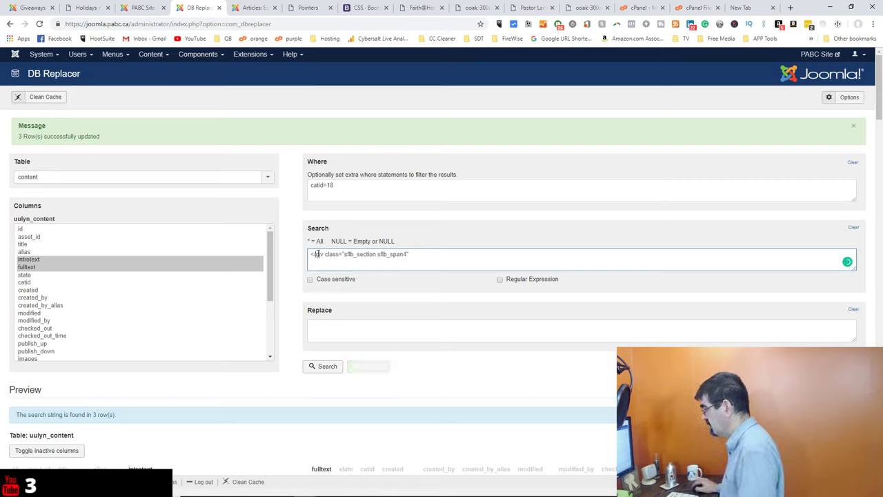
left_click_drag(324, 254, 407, 254)
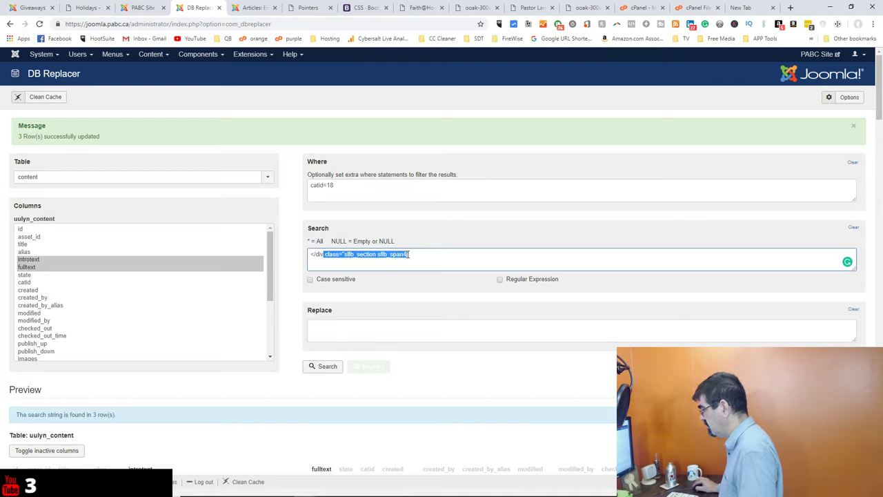
type(">")
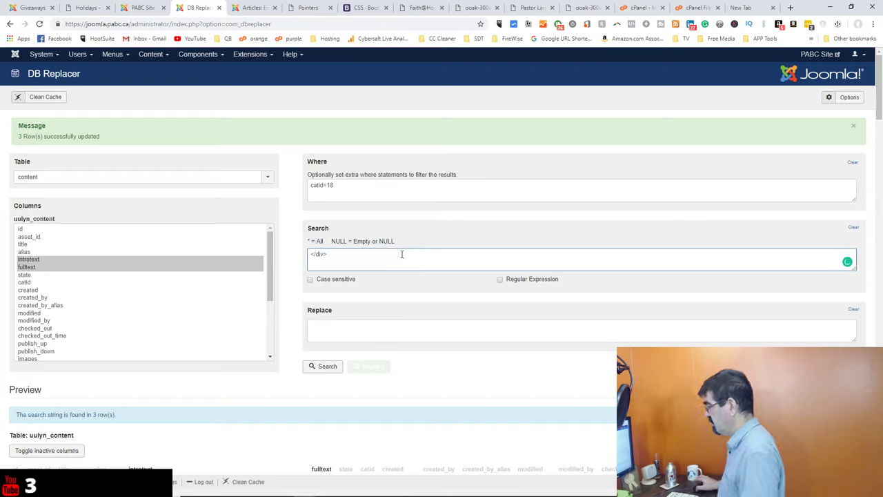
Search the content table for </div>, replace all matches with nothing and confirm the database change
left_click(318, 369)
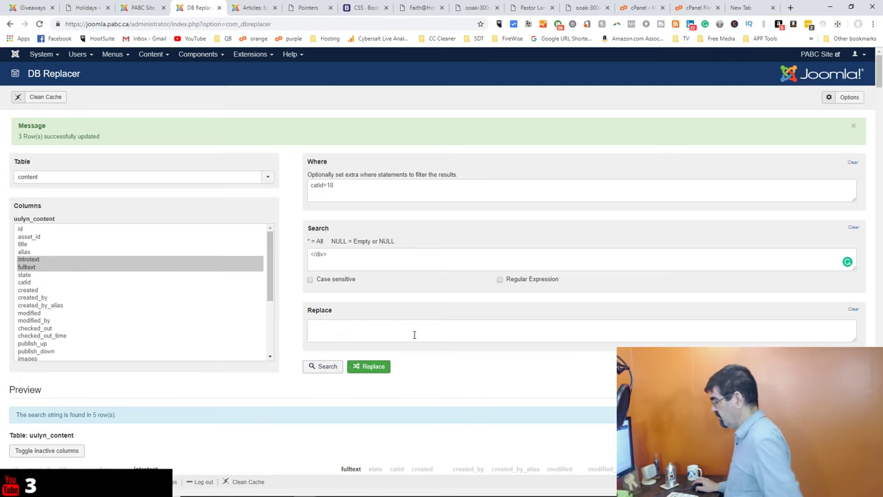
left_click(373, 367)
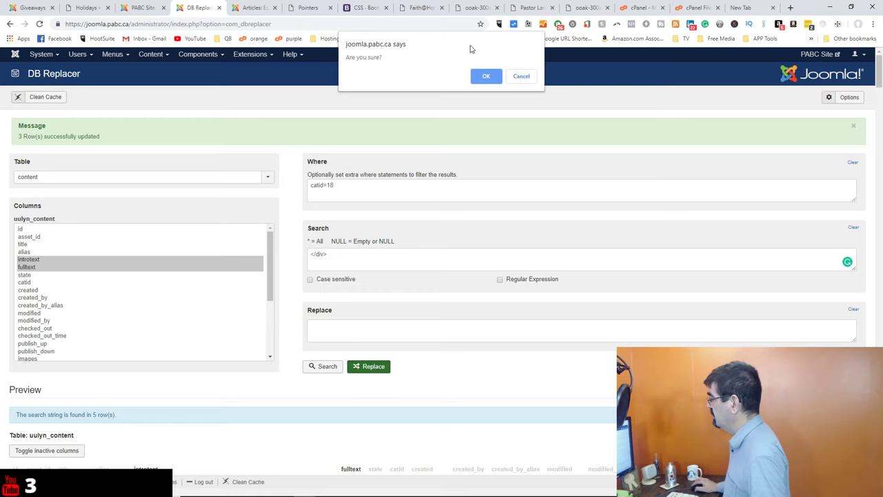
left_click(485, 77)
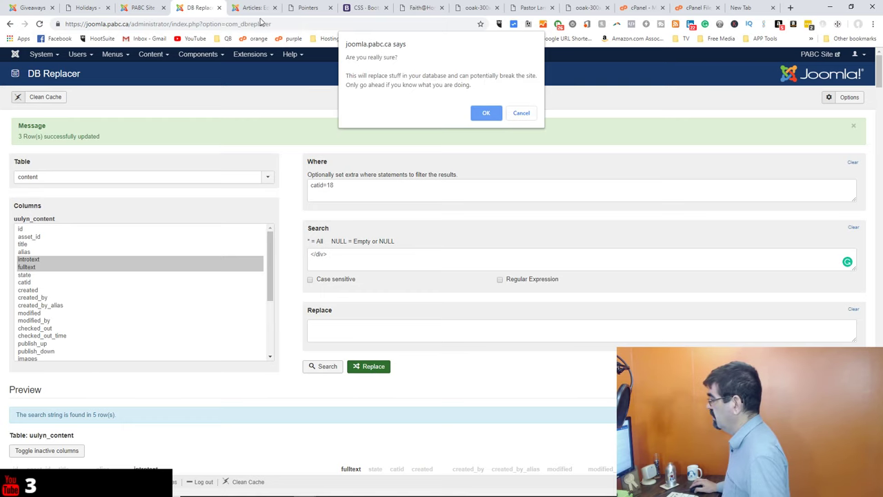
left_click(485, 113)
Reload the Teenagers article and copy the complete <div class="sflb_section sflb_span4"> tag from its code
left_click(241, 6)
left_click(39, 23)
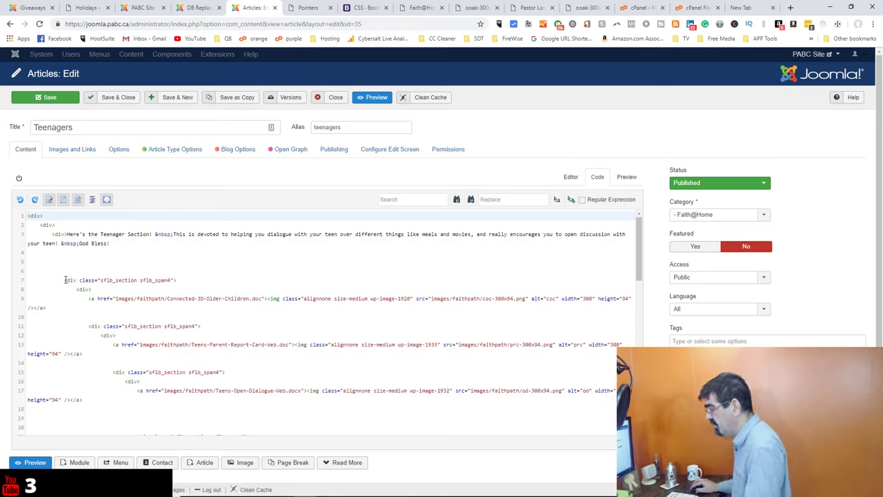
left_click_drag(65, 279, 175, 280)
key("ctrl+c")
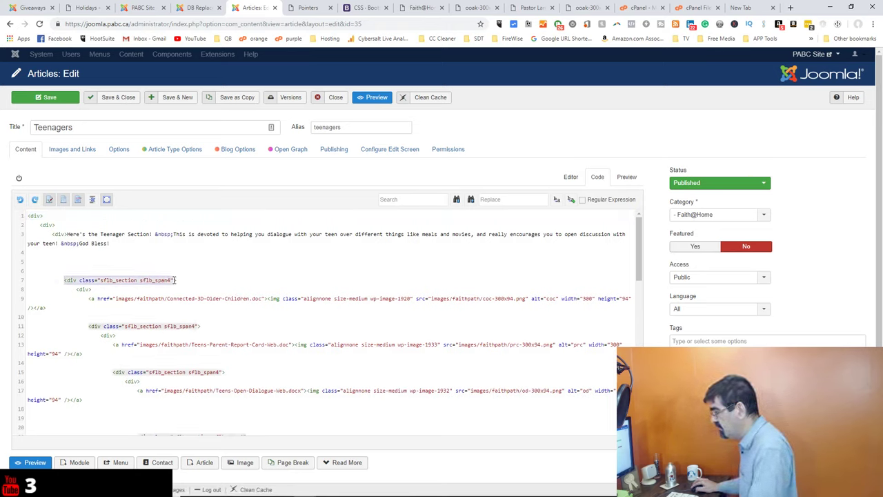
Change the DB Replacer search string to <div>, replace all matches with nothing and confirm the database change
left_click(195, 7)
left_click(316, 257)
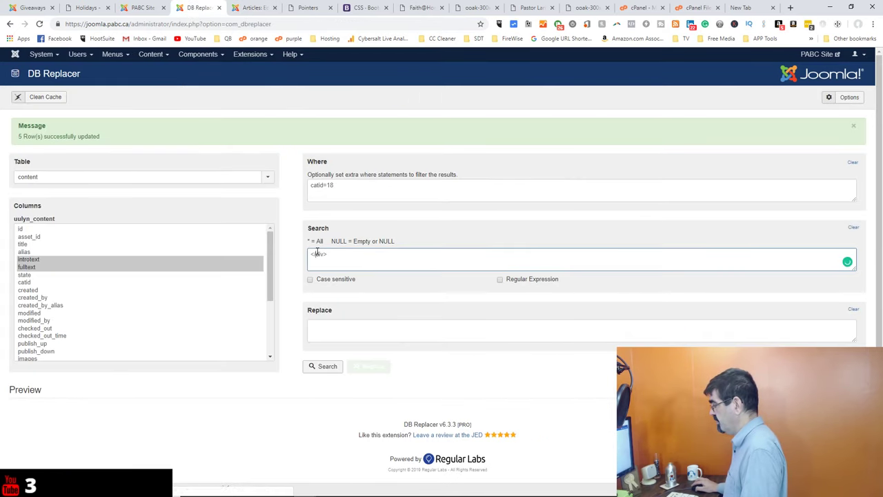
key("BackSpace")
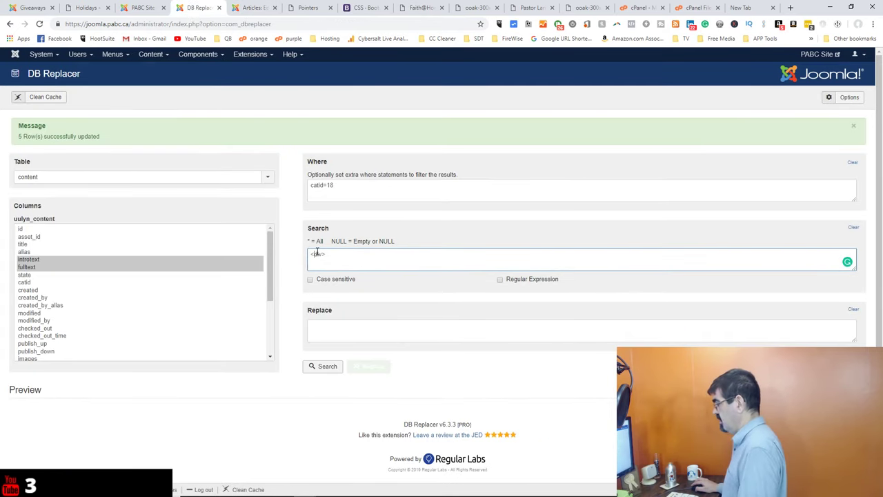
left_click(326, 368)
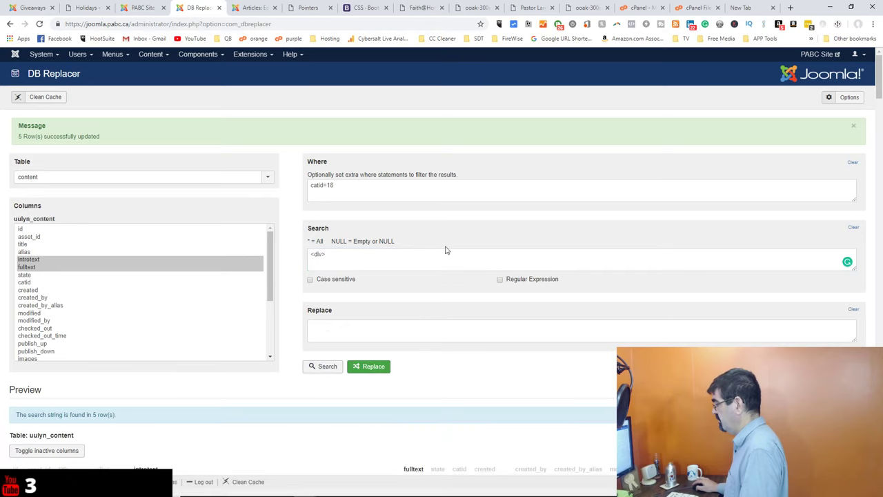
left_click(361, 366)
left_click(483, 77)
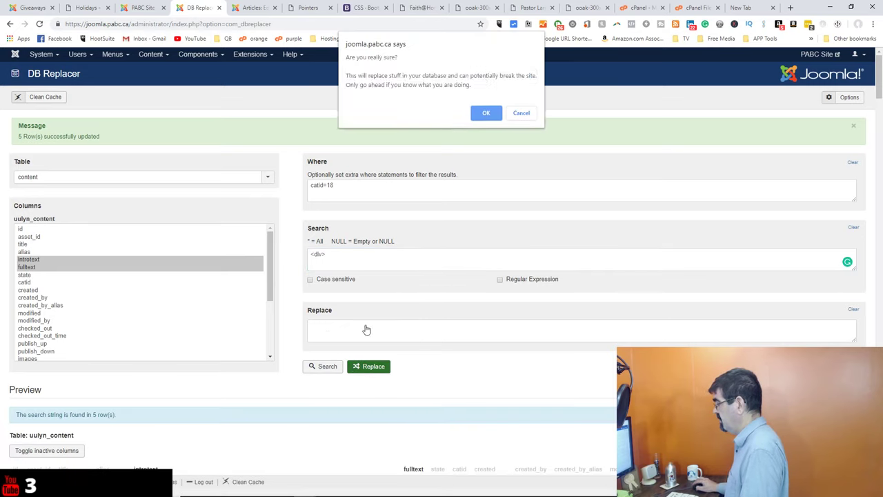
left_click(483, 112)
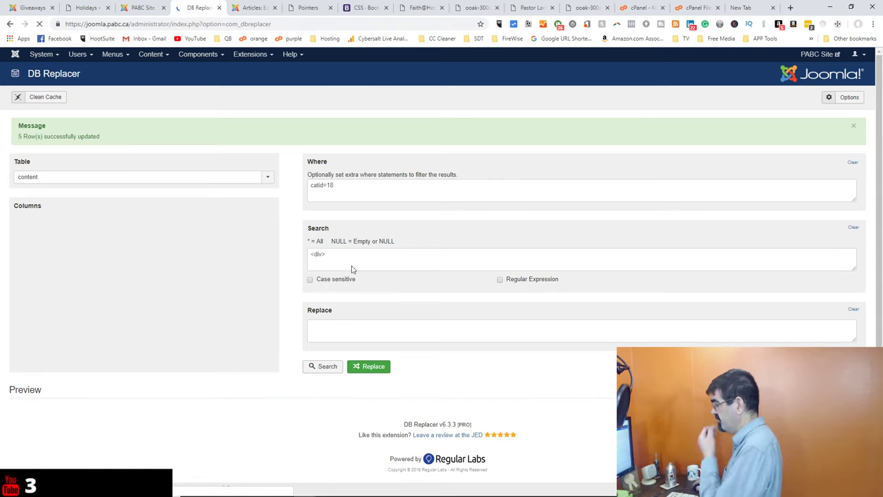
Search for the copied <div class="sflb_section sflb_span4"> tag, replace all matches with nothing and confirm
left_click_drag(350, 254, 294, 255)
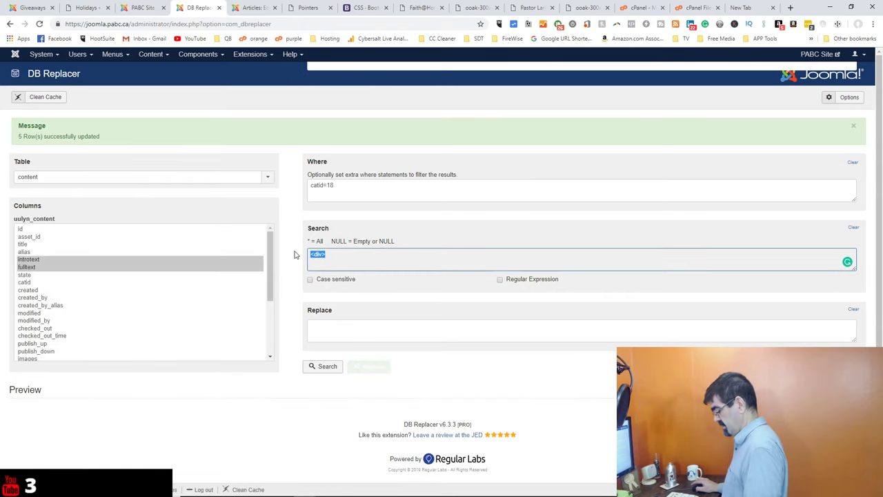
key("ctrl+v")
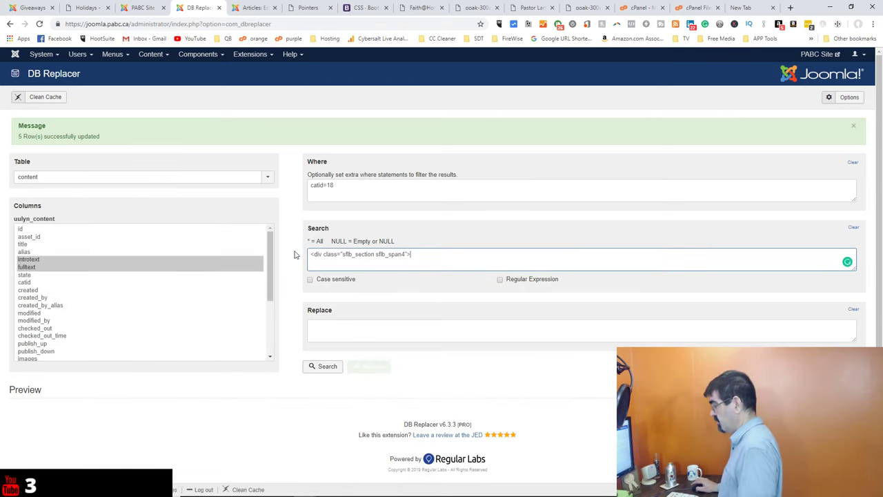
left_click(331, 369)
left_click(364, 371)
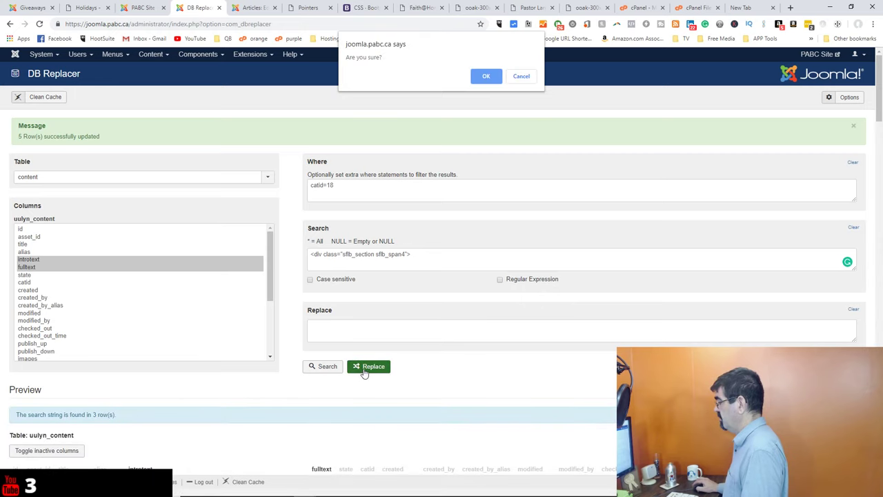
left_click(482, 78)
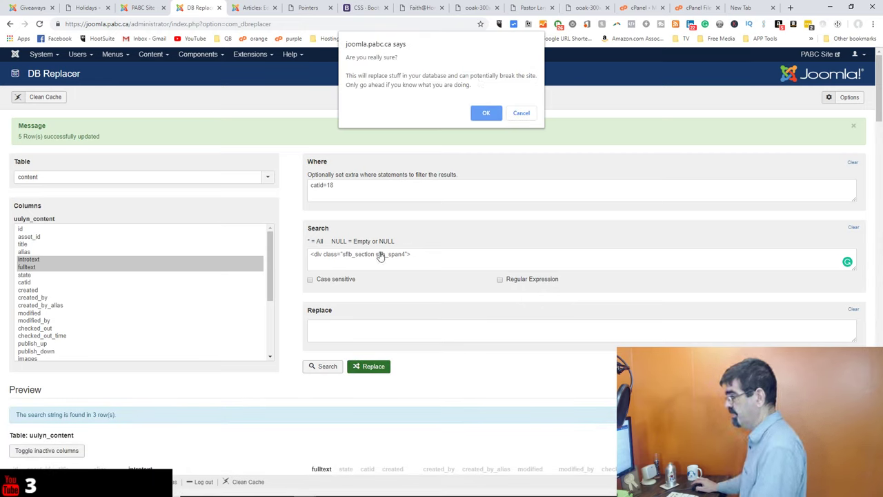
left_click(487, 114)
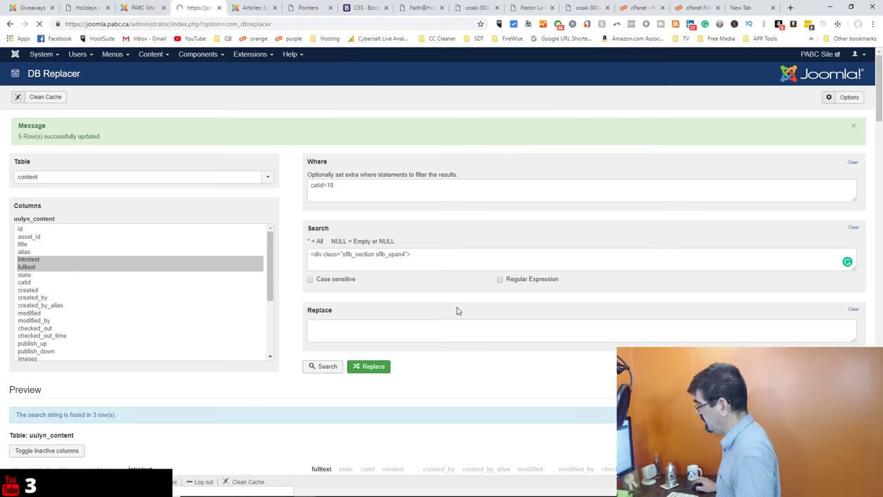
Reload the Teenagers article, add a <p> tag after "God Bless!" and switch to the visual editor and back to reformat the code
left_click(242, 8)
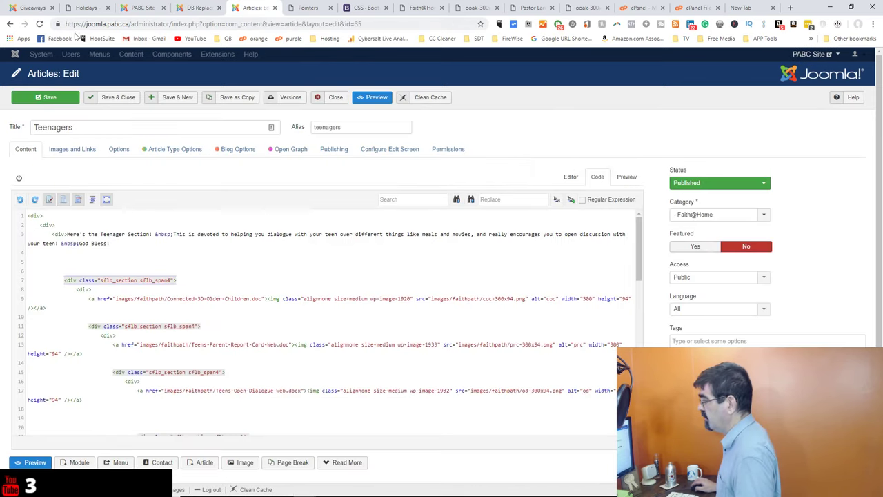
left_click(40, 23)
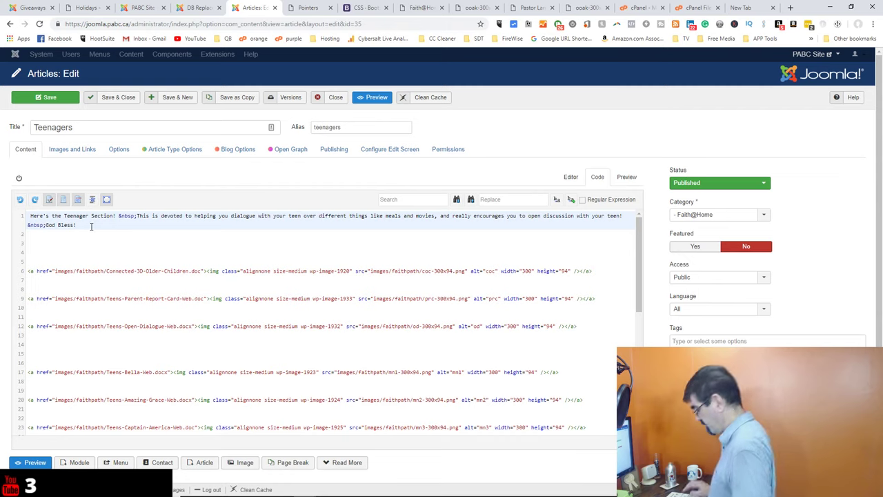
type("<p>")
key("Return")
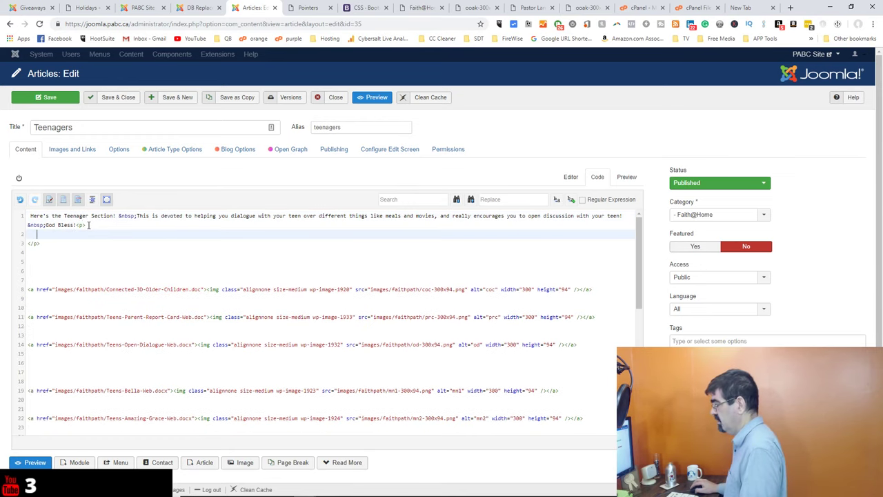
left_click(570, 176)
left_click(602, 180)
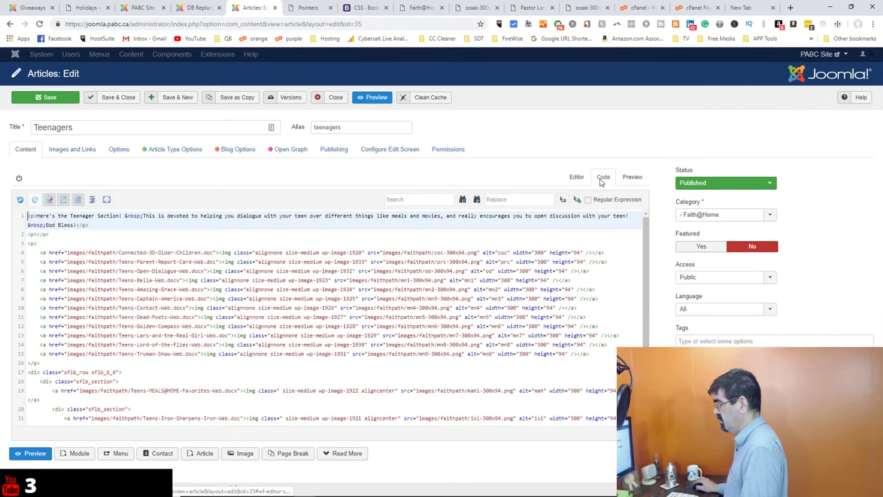
Copy <div class="sflb_row sflb_6_6"> from the Teenagers code and make it the DB Replacer search string
scroll(291, 329, "down", 2)
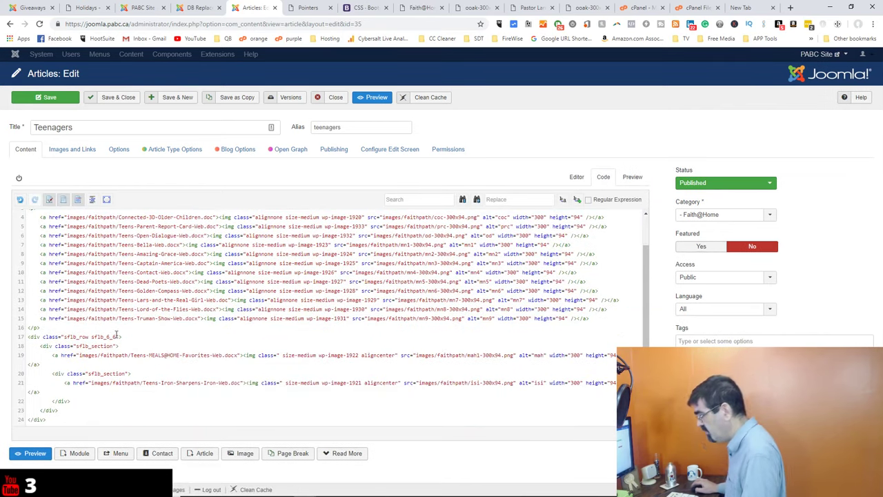
left_click_drag(27, 336, 123, 337)
key("ctrl+c")
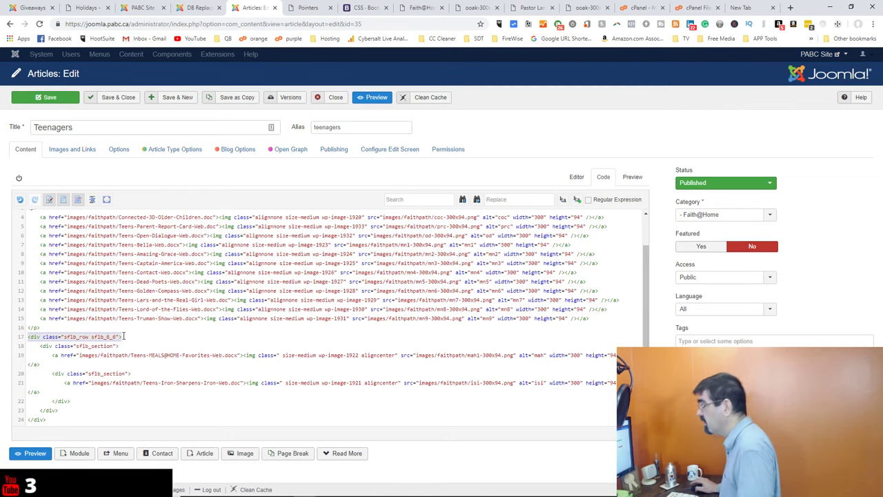
left_click(199, 8)
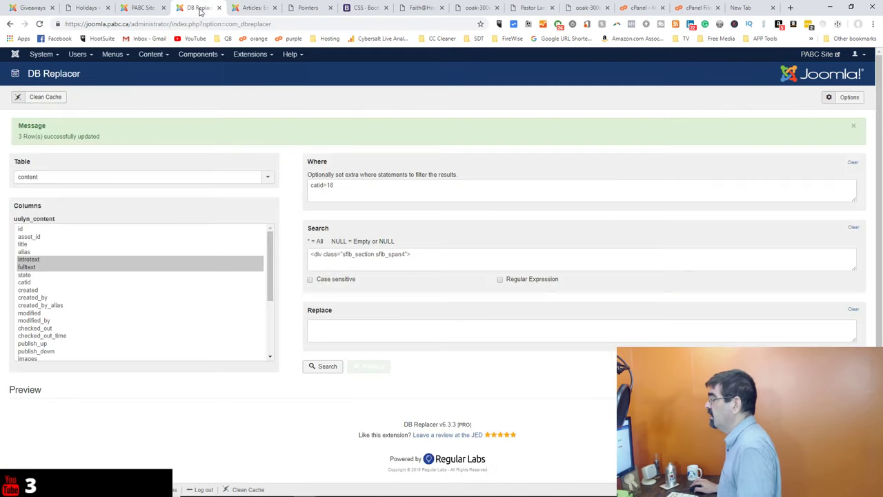
left_click(358, 254)
key("ctrl+a")
key("ctrl+v")
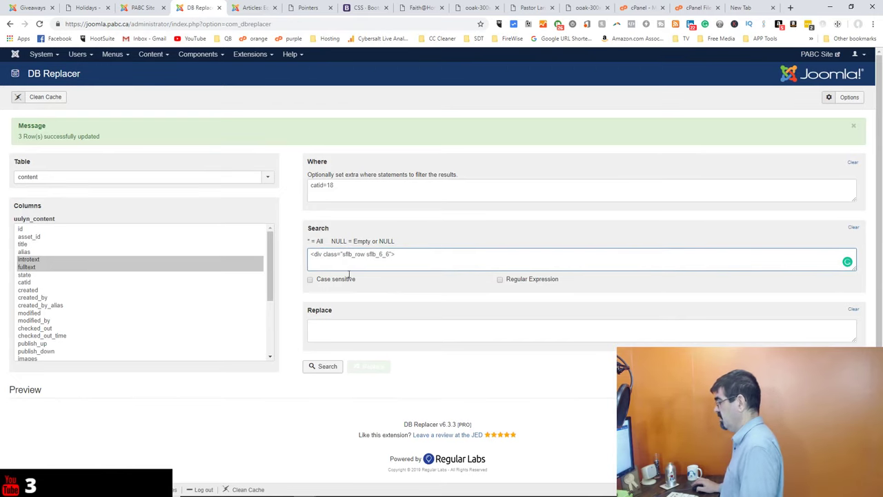
Search for the sflb_6_6 row tag, replace all matches with nothing and confirm the database change
left_click(325, 366)
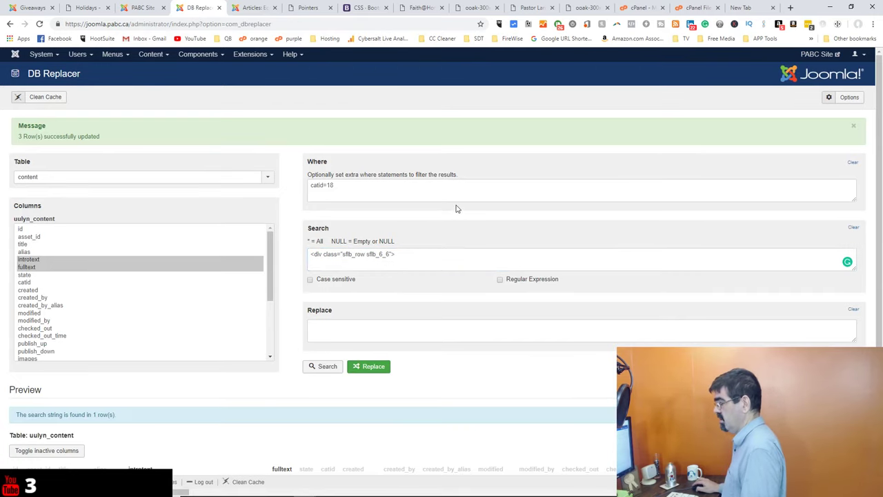
left_click(331, 370)
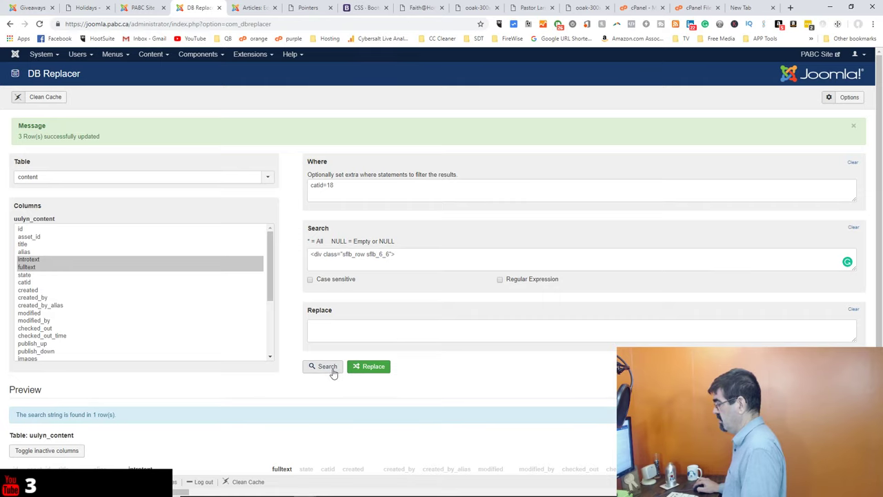
left_click(369, 367)
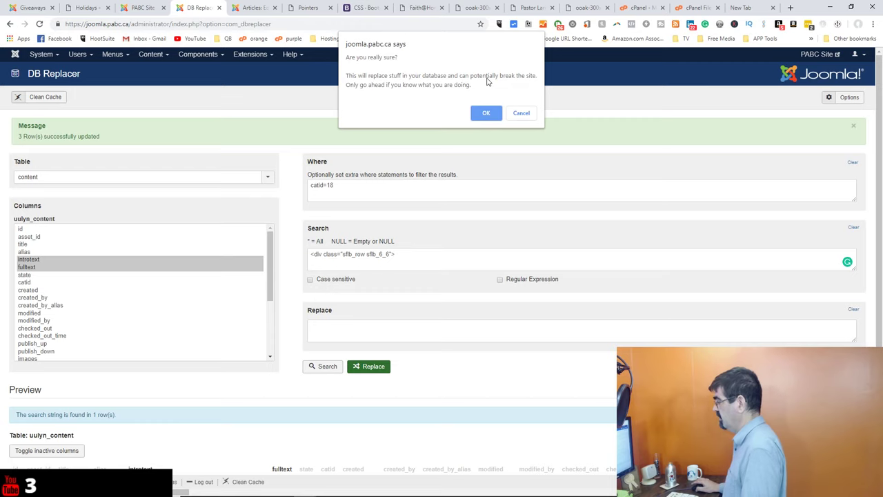
left_click(485, 113)
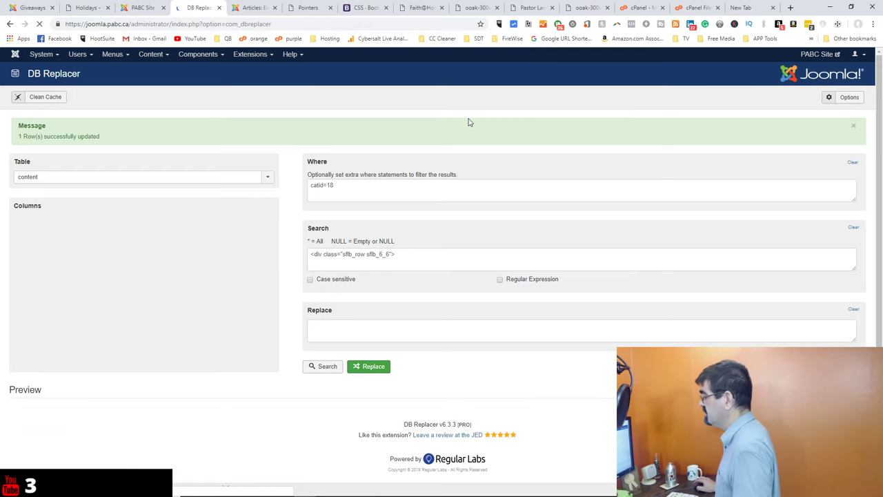
Return to the Teenagers article and copy the <div class="sflb_section"> tag from its code
left_click(145, 7)
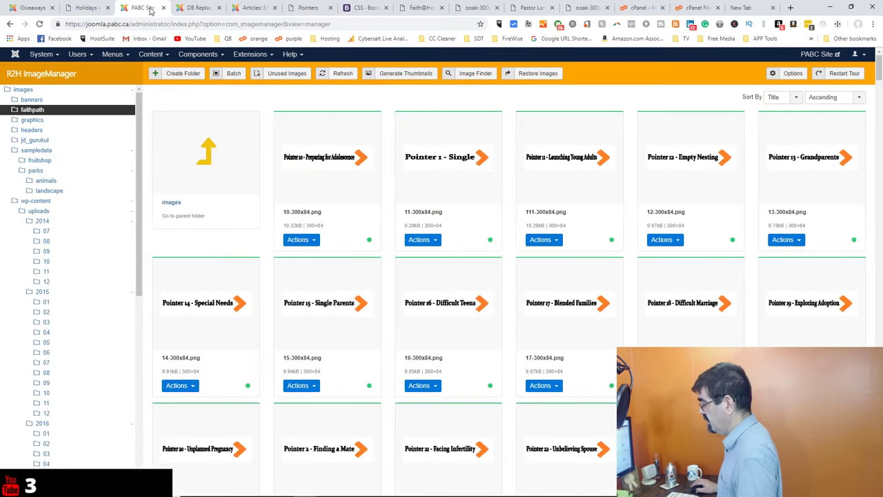
left_click(196, 8)
left_click(252, 7)
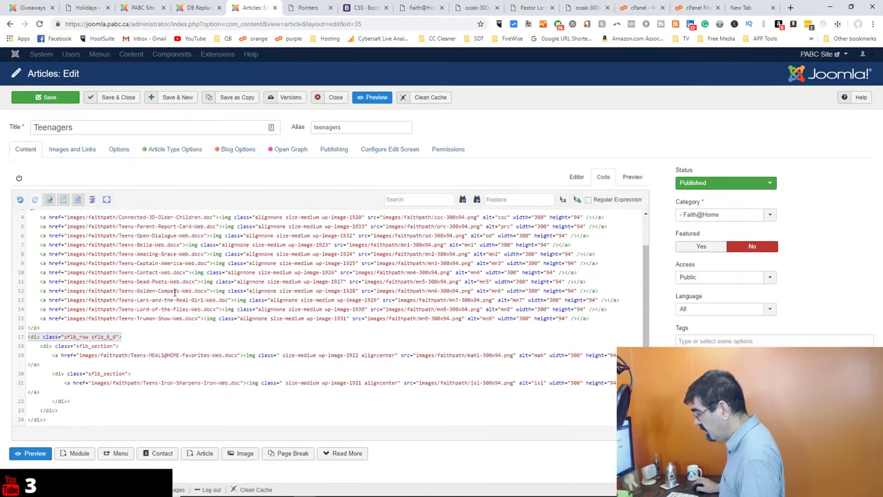
left_click_drag(41, 346, 122, 347)
key("ctrl+c")
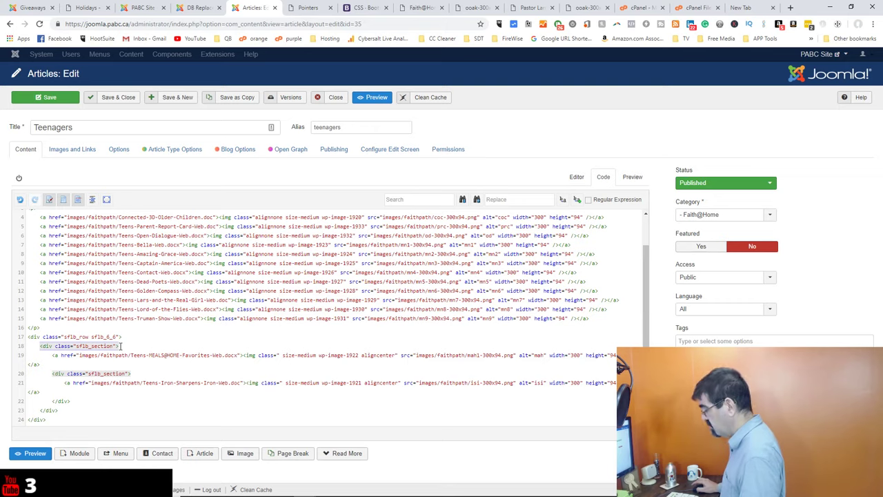
Replace the DB Replacer search string with the copied <div class="sflb_section"> tag and run the search
left_click(197, 8)
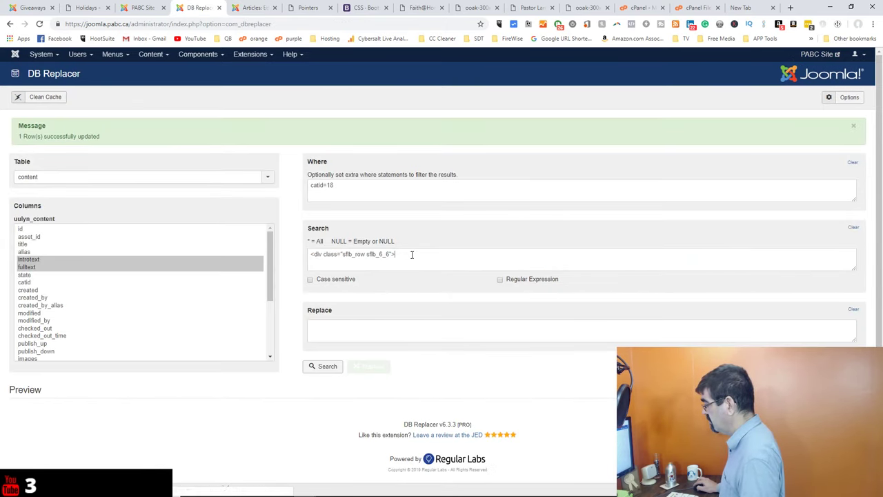
left_click_drag(410, 253, 282, 255)
key("ctrl+v")
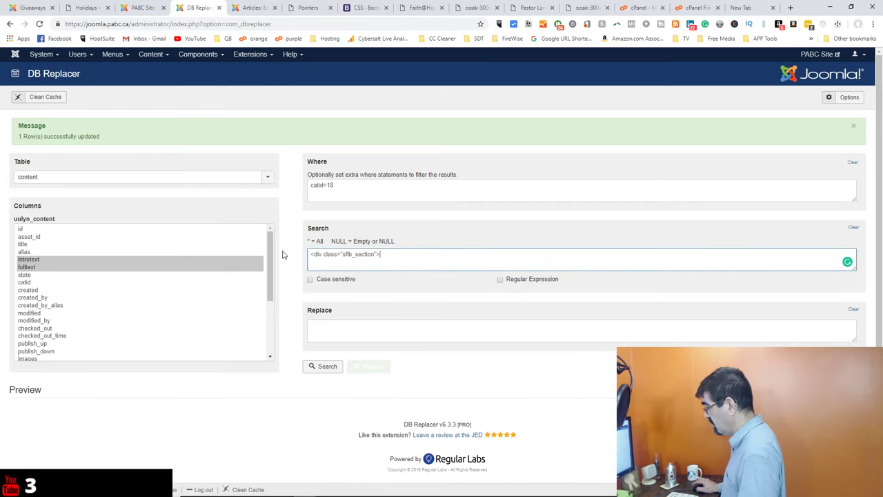
triple_click(347, 254)
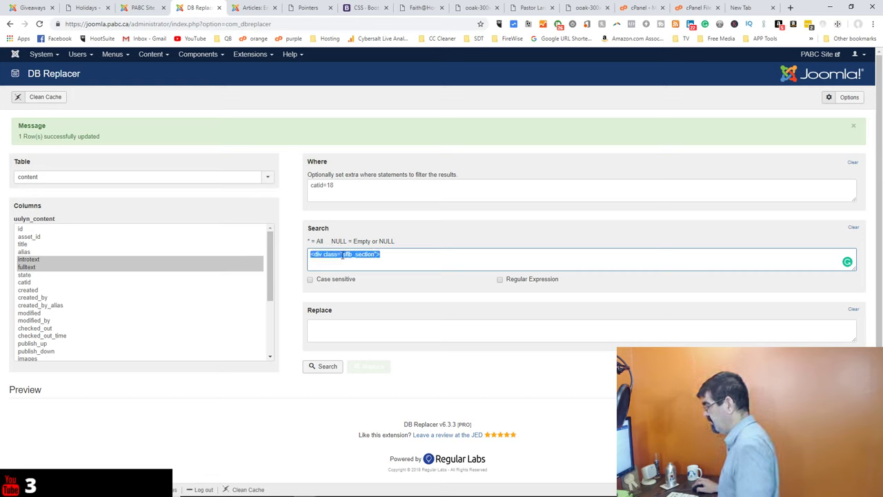
left_click(343, 255)
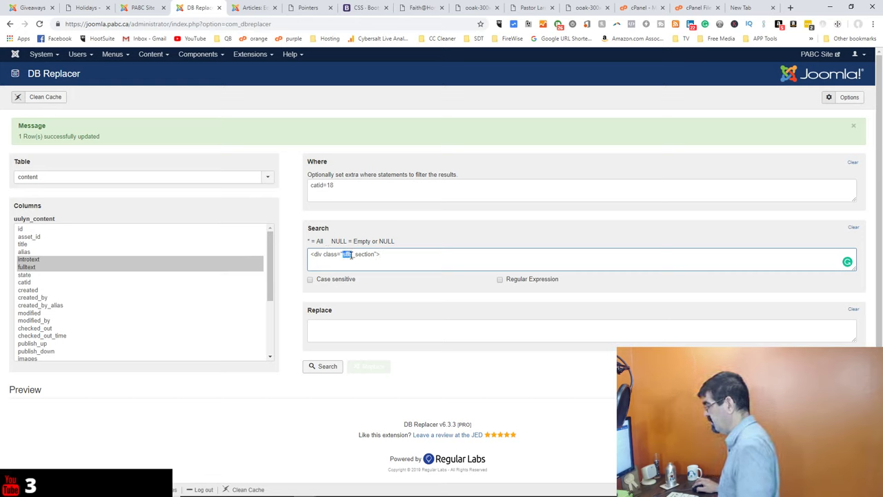
left_click(380, 263)
left_click(322, 367)
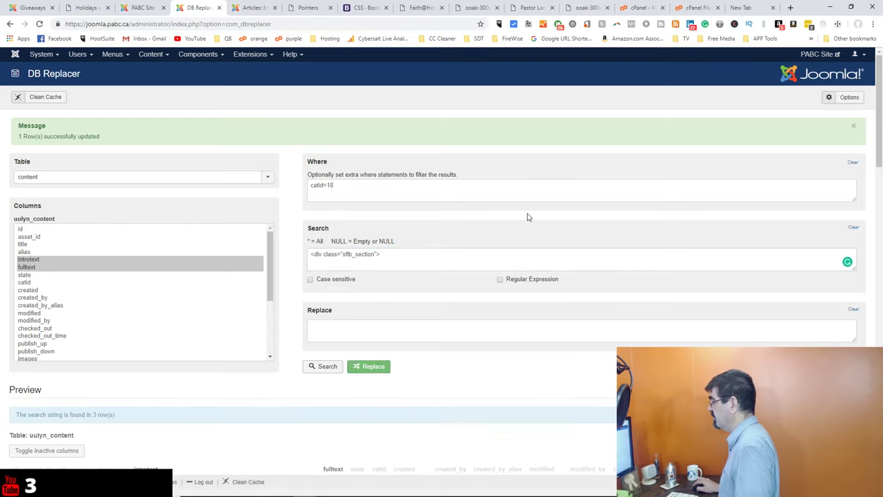
Replace all matches of the <div class="sflb_section"> tag with nothing and confirm the database change
left_click(381, 368)
left_click(485, 76)
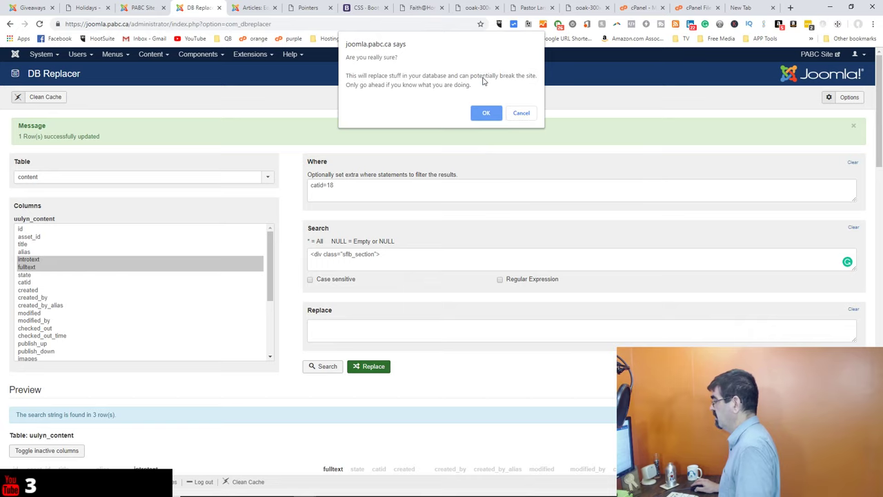
left_click(486, 113)
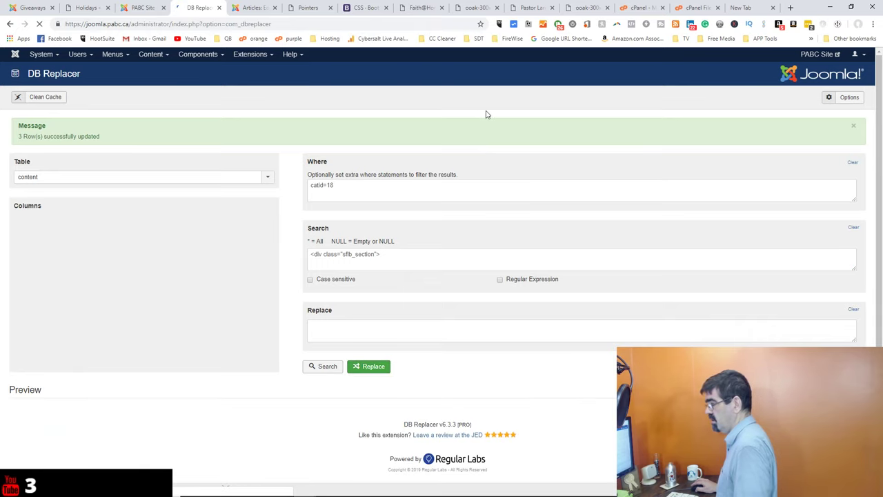
Reload the Teenagers article and check the cleaned content in both its visual and code views
left_click(143, 8)
left_click(254, 9)
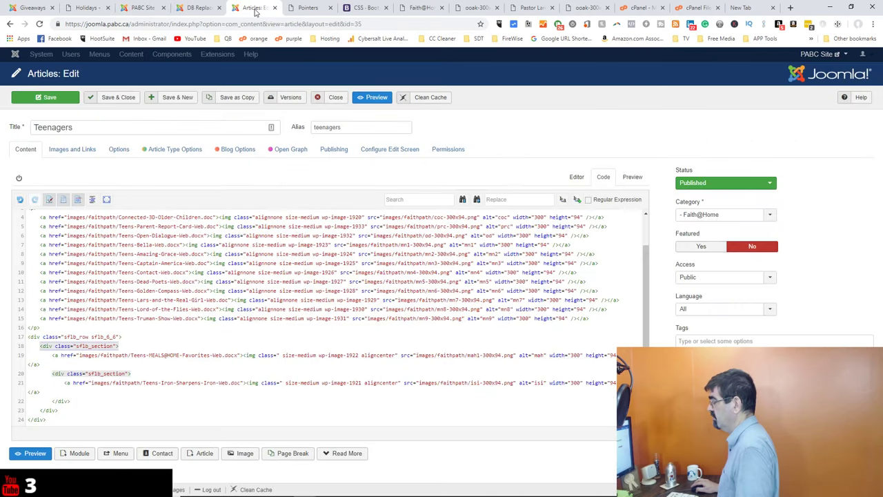
left_click(39, 24)
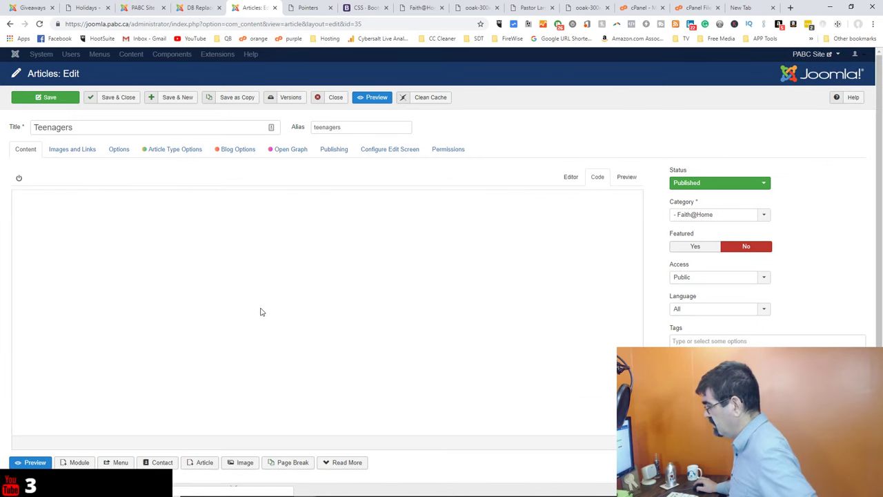
scroll(261, 307, "down", 4)
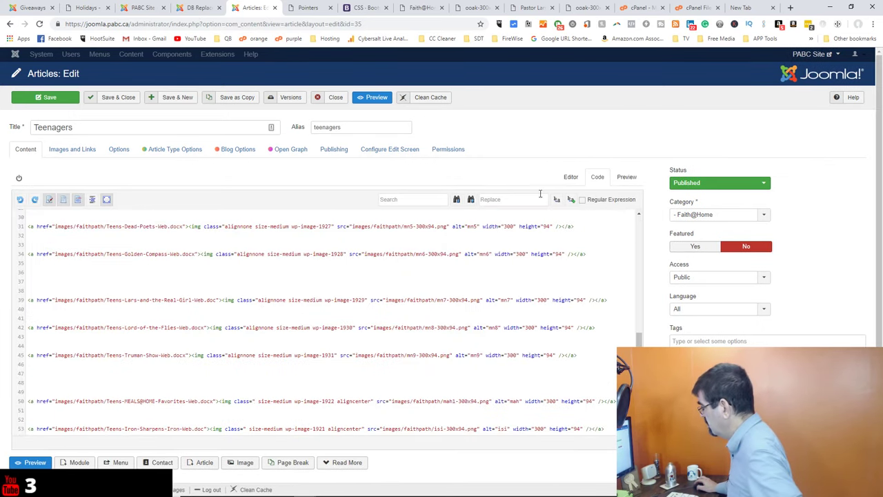
left_click(571, 177)
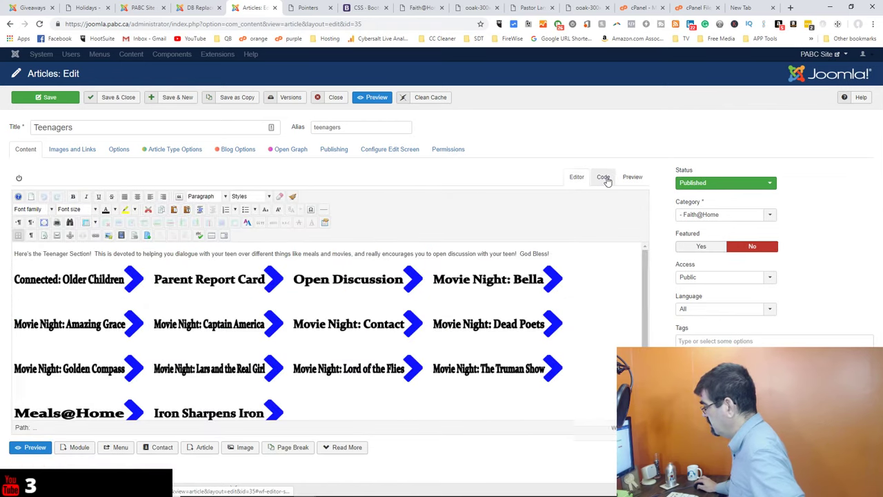
left_click(604, 178)
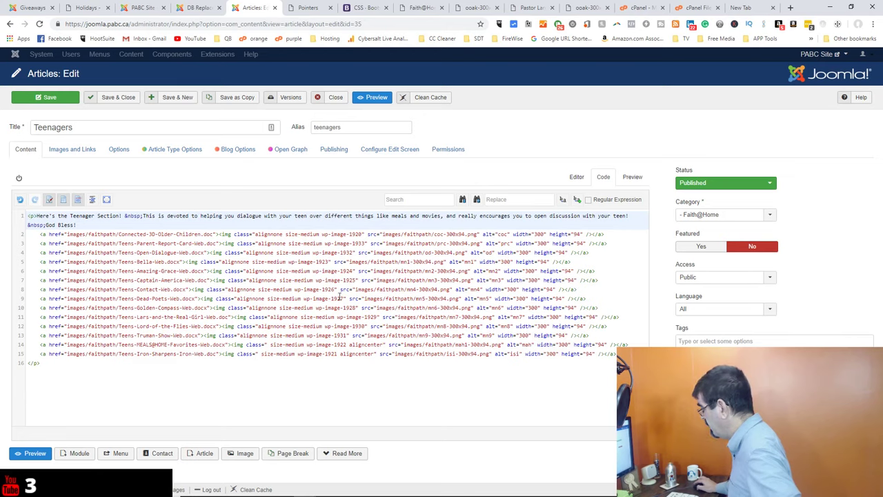
Move the closing </p> tag from the end of the Teenagers code to directly after "God Bless!" and view the result
left_click(27, 364)
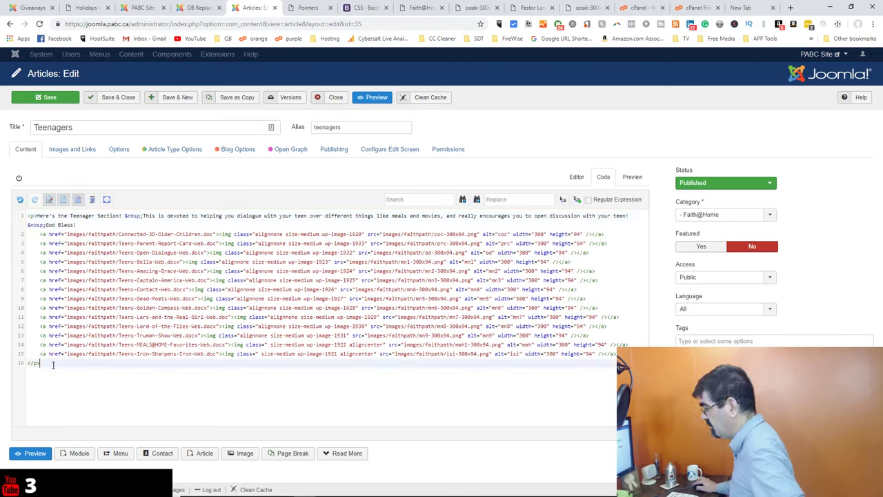
left_click_drag(32, 362, 95, 227)
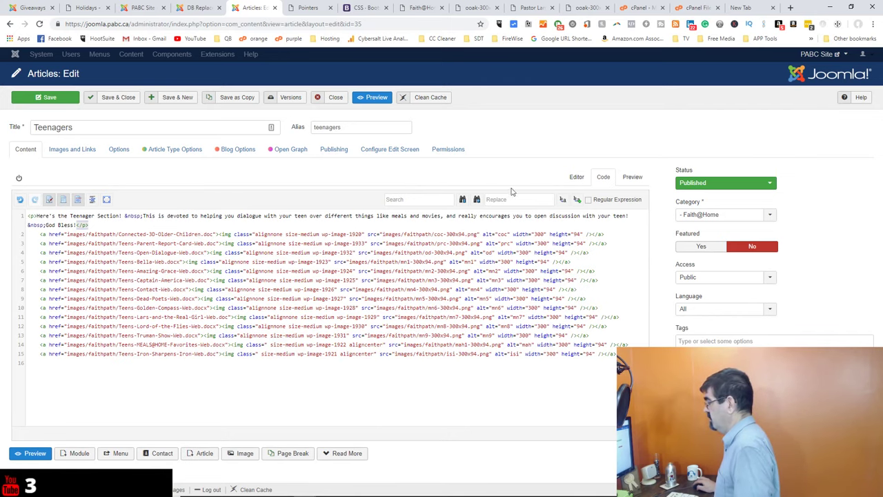
left_click(573, 178)
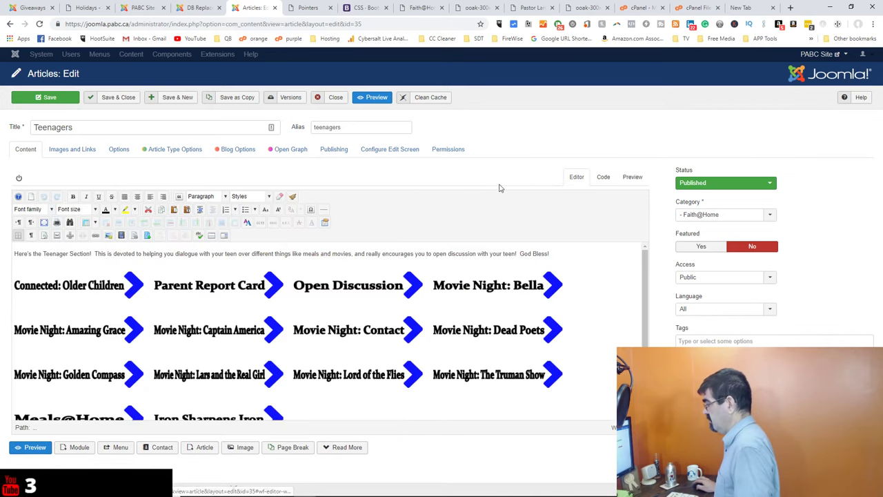
Delete the extra space before "God Bless!" and join the intro text with the image links in one paragraph
left_click(565, 253)
key("BackSpace")
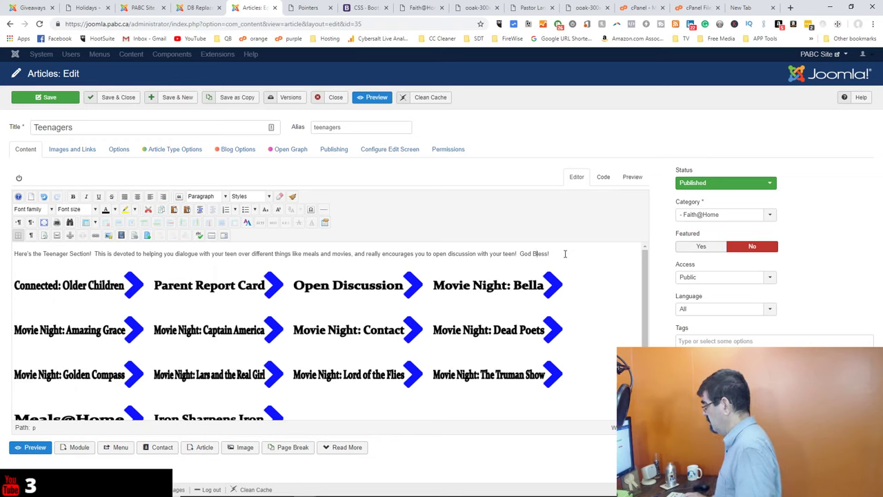
key("BackSpace")
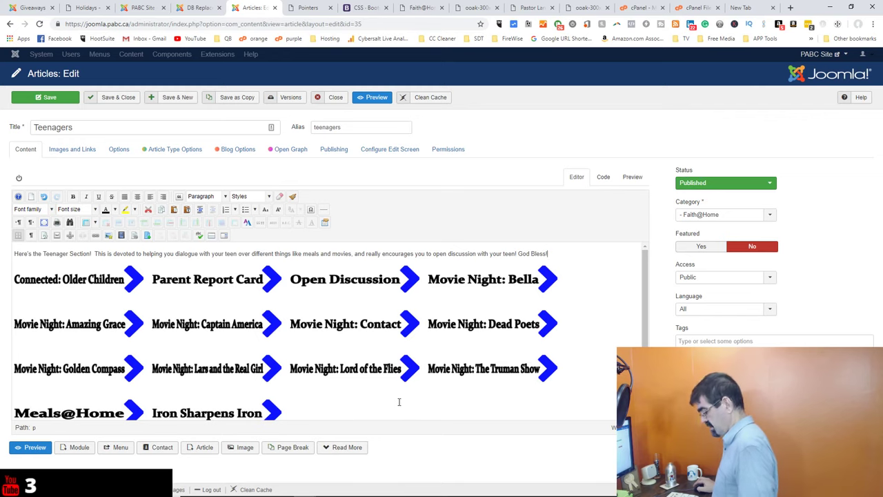
Try centring the whole content of the Teenagers article
key("ctrl+a")
left_click(138, 197)
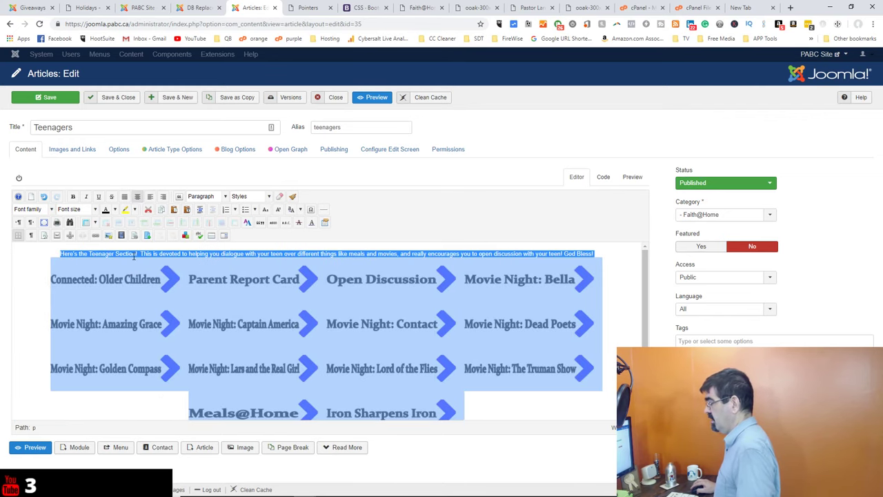
Left-align the Teenagers paragraph, delete the extra space after "Teenager Section!" and check the resulting code
left_click(164, 254)
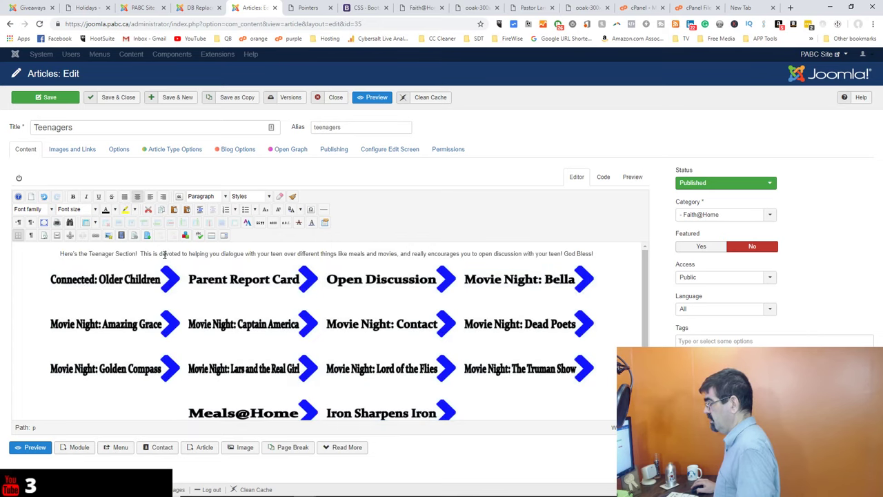
left_click(138, 197)
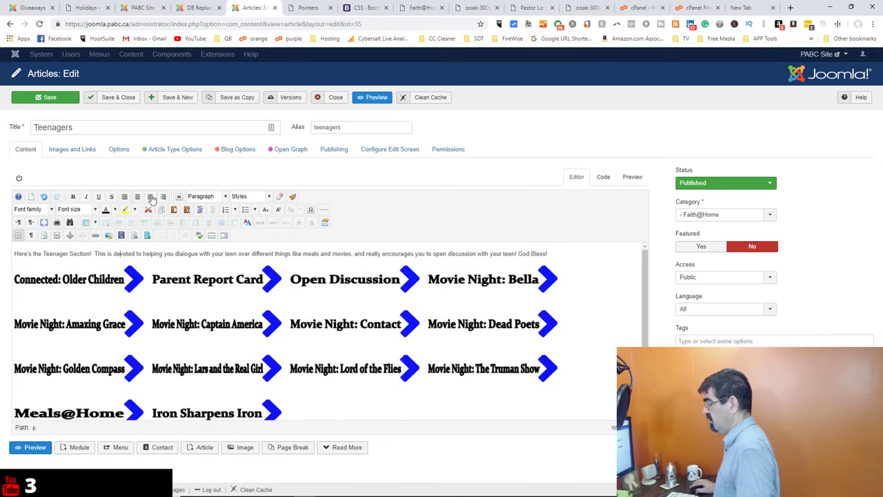
key("BackSpace")
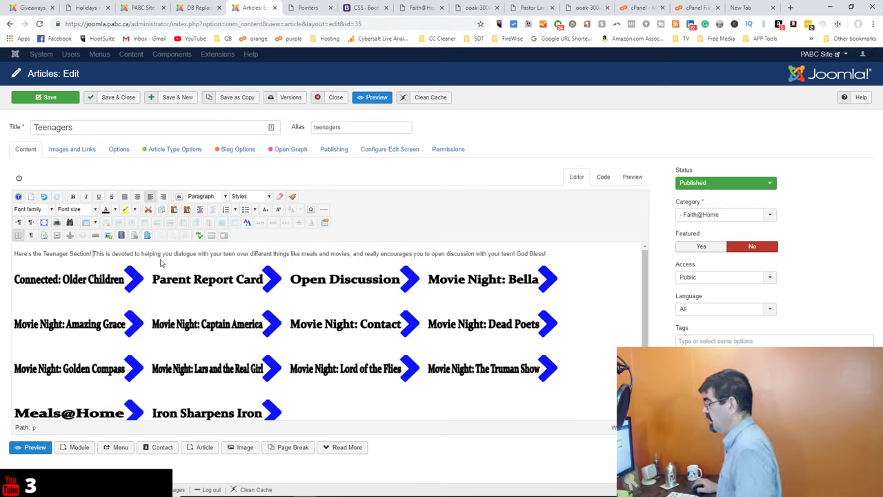
left_click(322, 339)
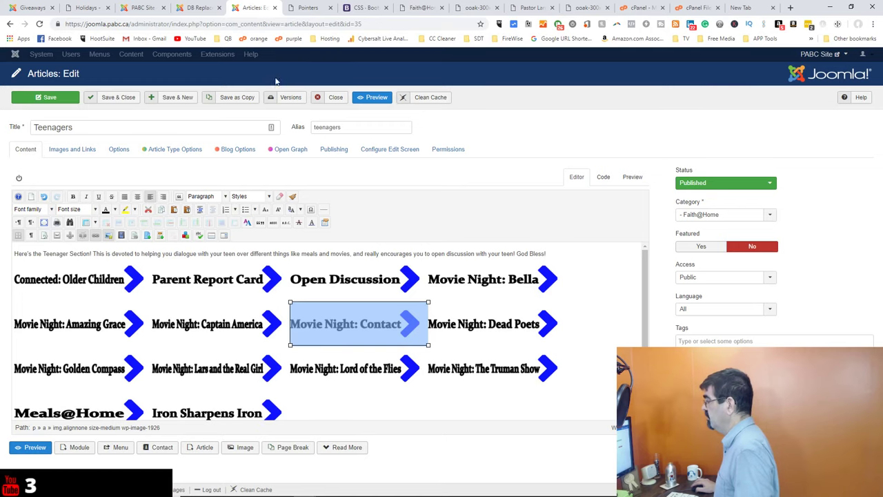
left_click(603, 177)
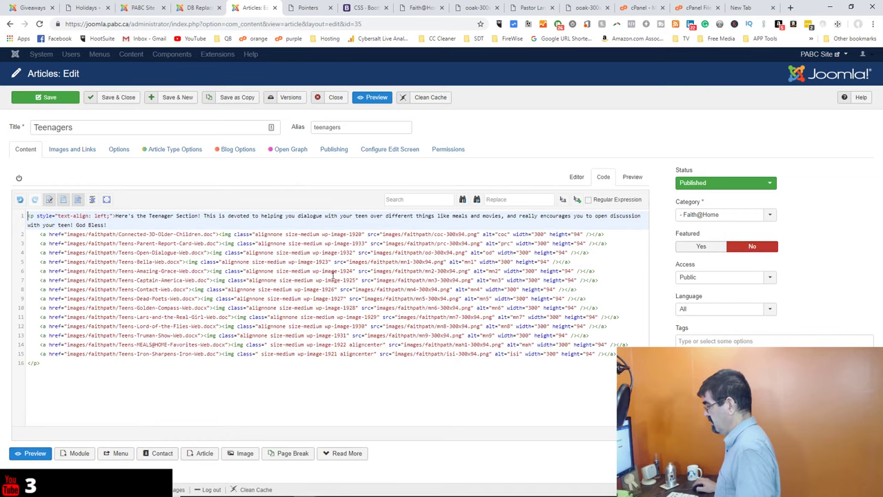
Start a new paragraph after "God Bless!" so the image links are separate from the intro, and return to the code
left_click(576, 177)
left_click(547, 254)
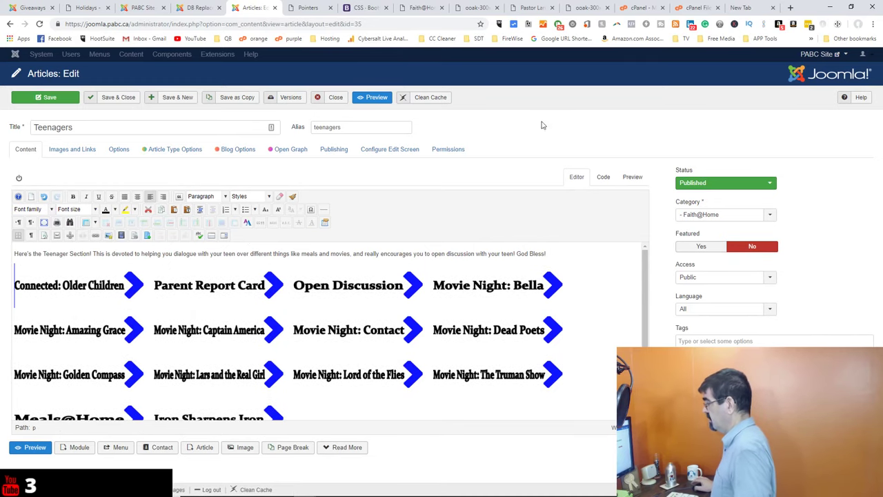
left_click(604, 177)
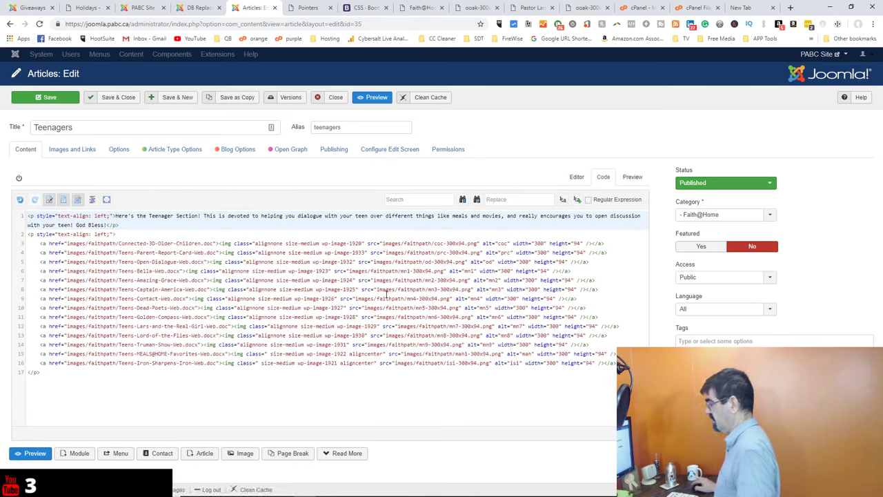
Set the image links paragraph's text-align to center in the code, check the layout, and save and close the Teenagers article
double_click(100, 234)
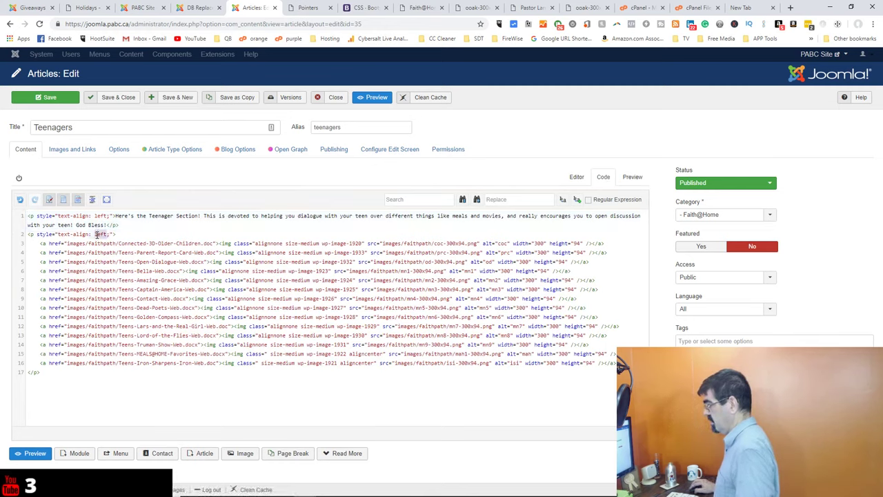
left_click(97, 234)
left_click_drag(95, 234, 107, 235)
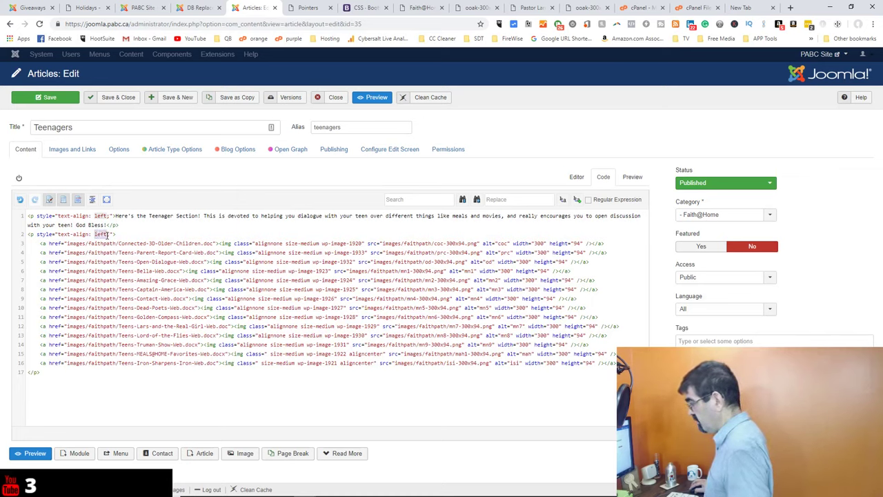
type("center")
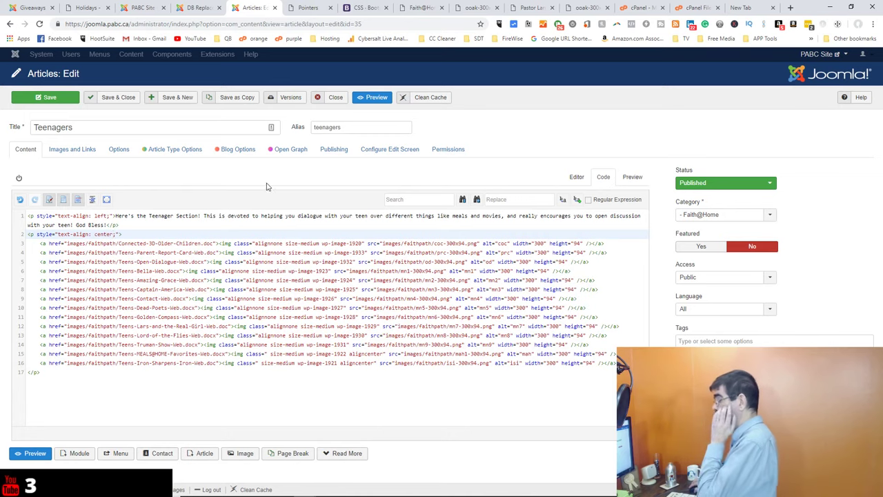
left_click(575, 177)
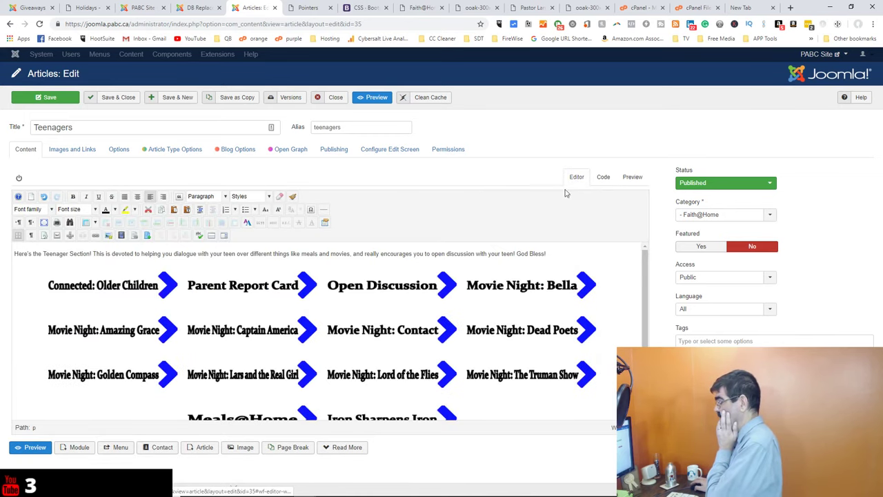
left_click(121, 98)
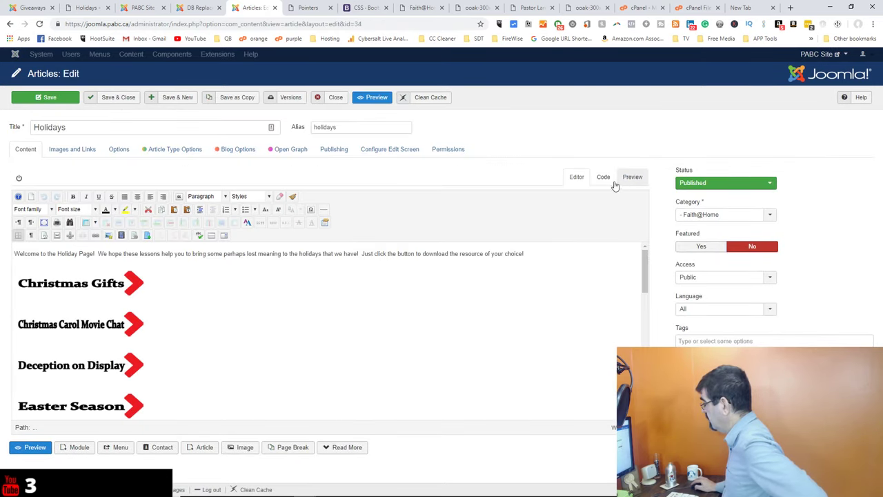
Copy <div class="sflb_row sflb_3_3_3_3"> from the Holidays article's code and make it the DB Replacer search string
left_click(602, 180)
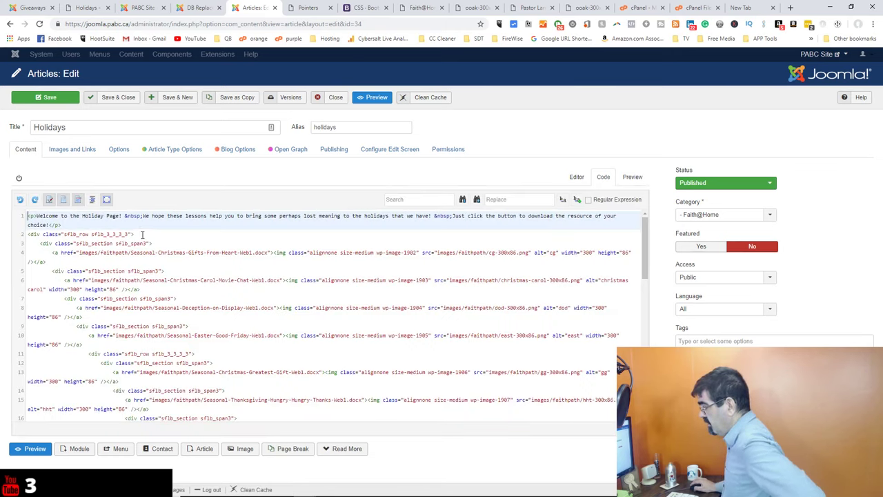
left_click_drag(142, 234, 28, 235)
key("ctrl+c")
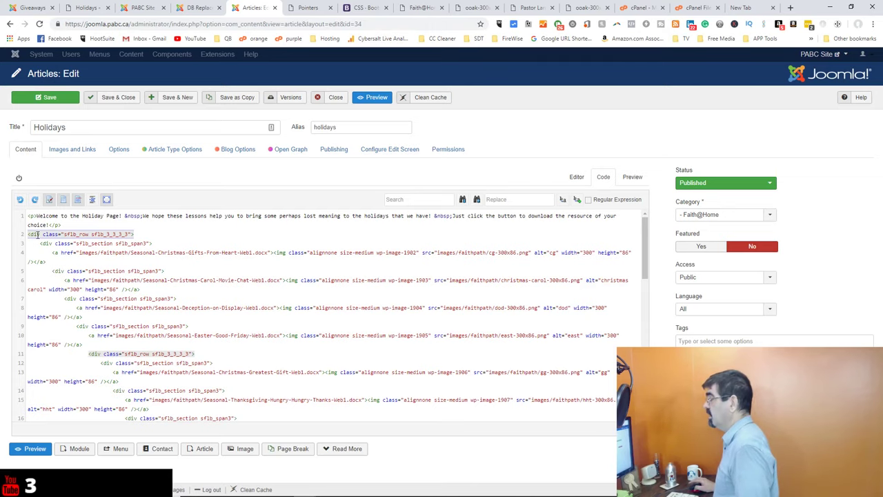
left_click(198, 8)
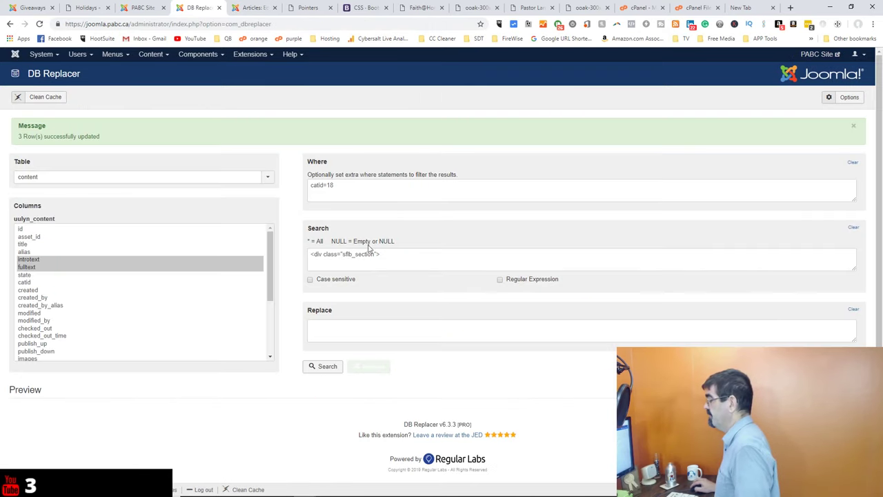
left_click_drag(380, 254, 299, 256)
key("ctrl+v")
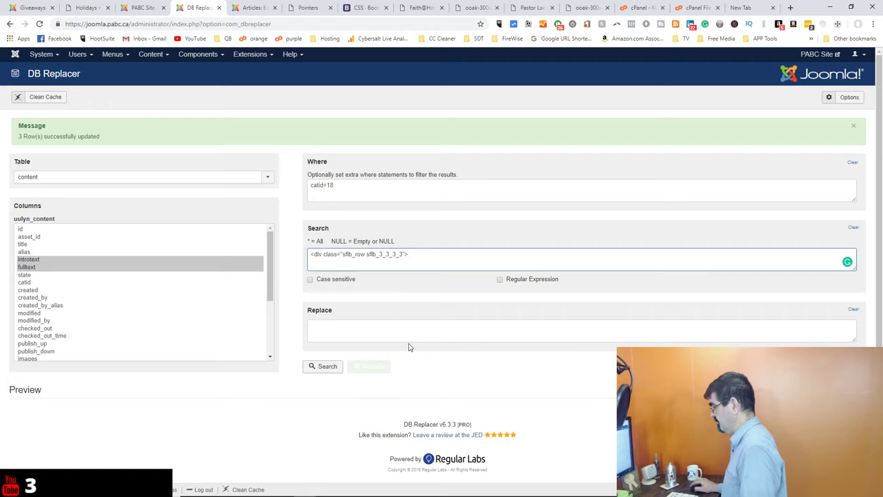
Search for the sflb_3_3_3_3 row tag, replace all matches with nothing and confirm the database change
left_click(328, 368)
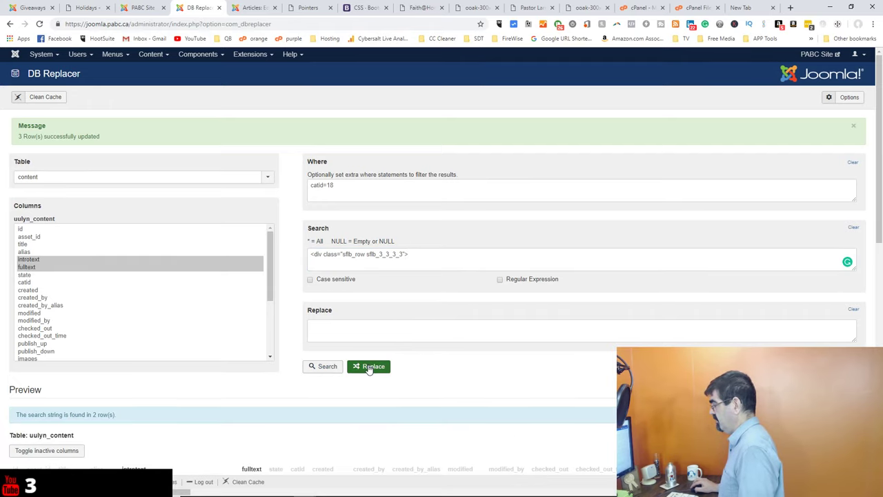
left_click(370, 367)
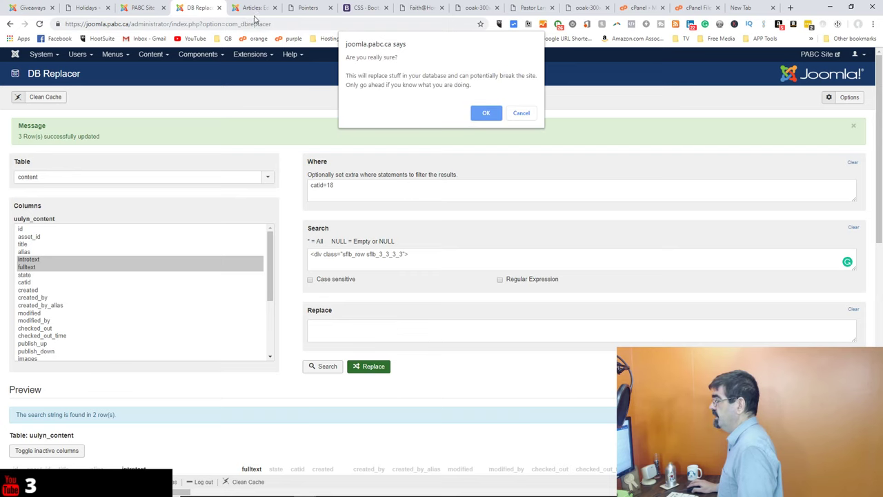
left_click(486, 113)
Copy <div class="sflb_section sflb_span3"> from the Holidays code and make it the DB Replacer search string
left_click(256, 10)
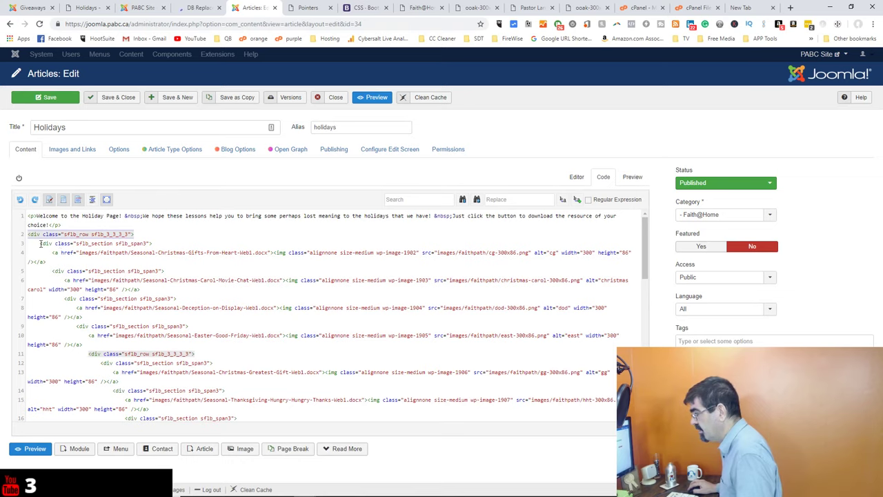
left_click_drag(40, 243, 151, 243)
key("ctrl+c")
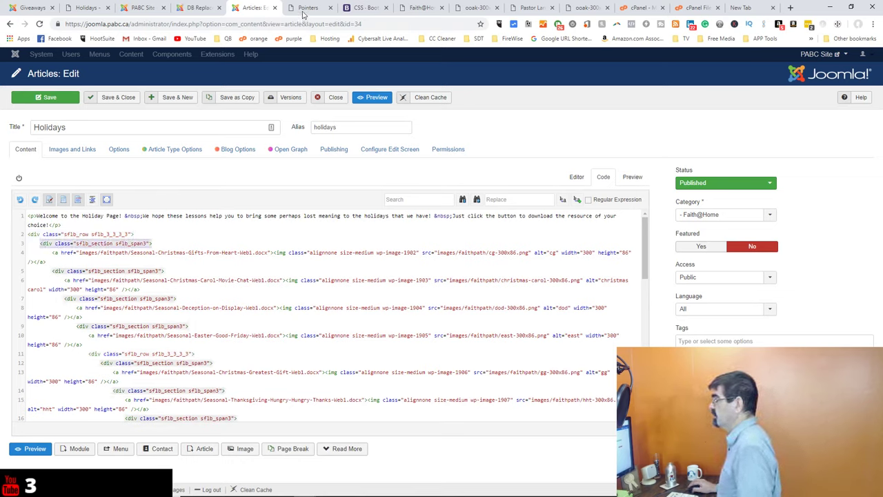
left_click(196, 8)
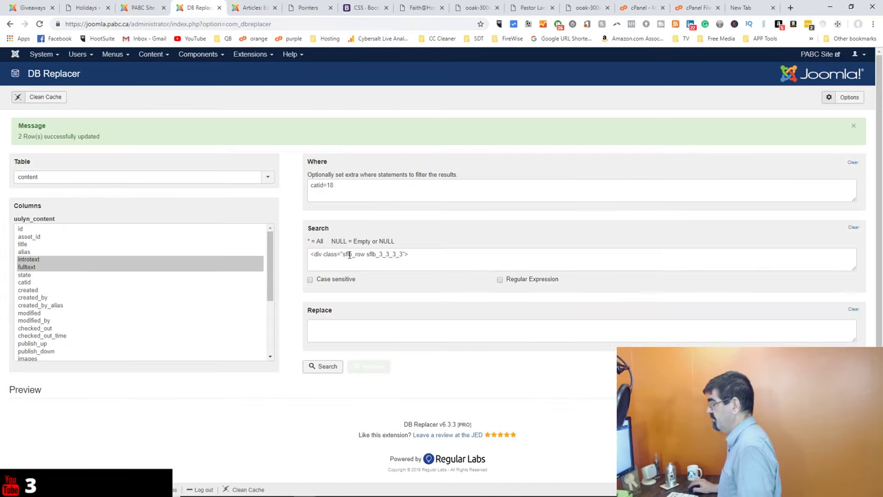
left_click(374, 255)
key("ctrl+a")
key("ctrl+v")
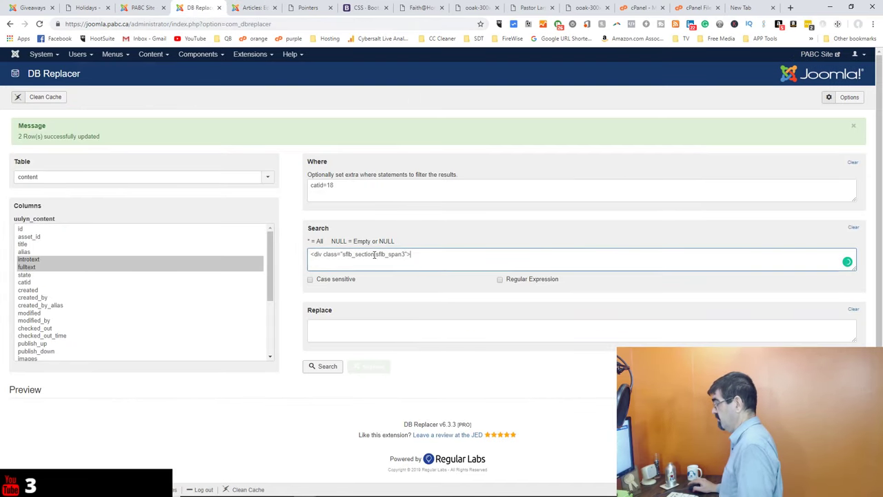
Search for the sflb_section sflb_span3 tag, replace all matches with nothing and confirm the database change
left_click(333, 364)
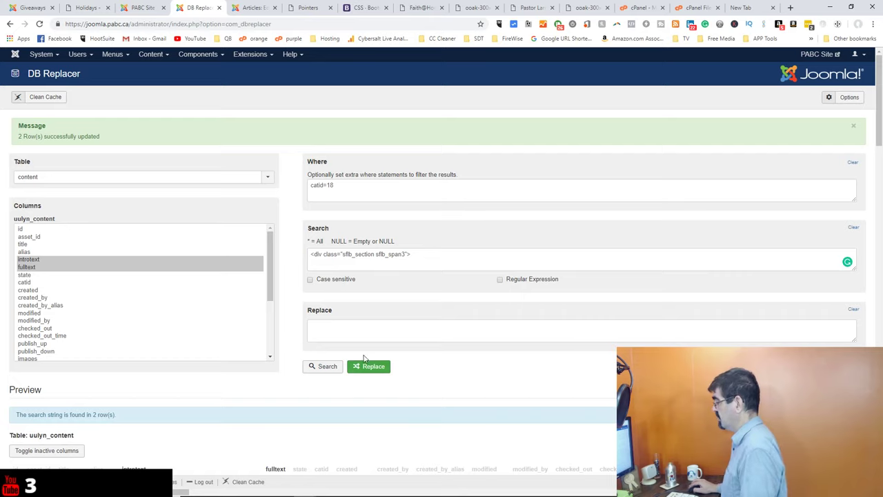
left_click(365, 364)
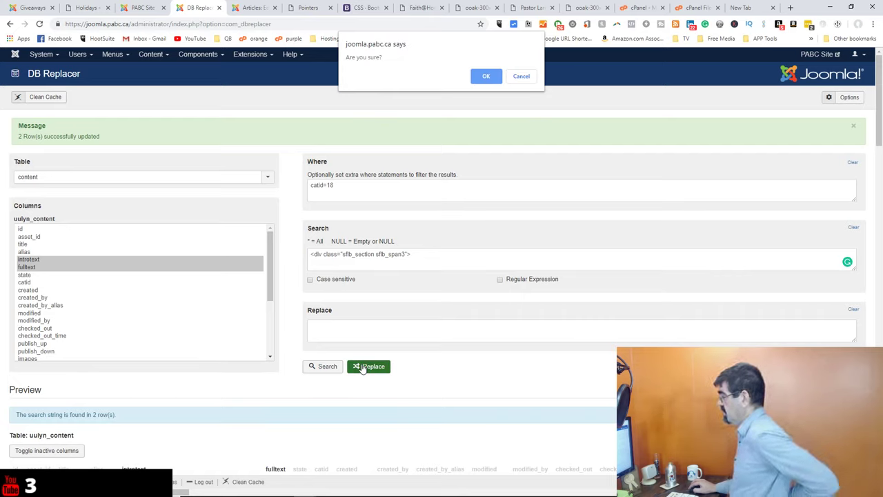
left_click(478, 77)
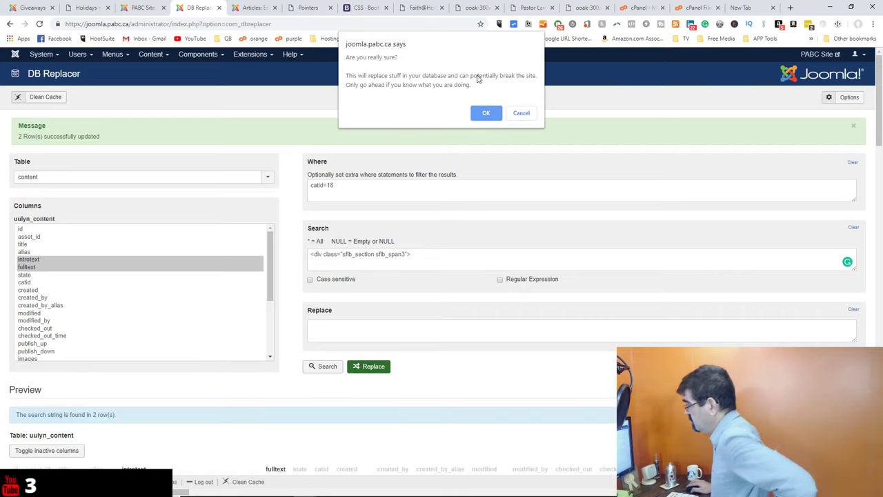
left_click(485, 112)
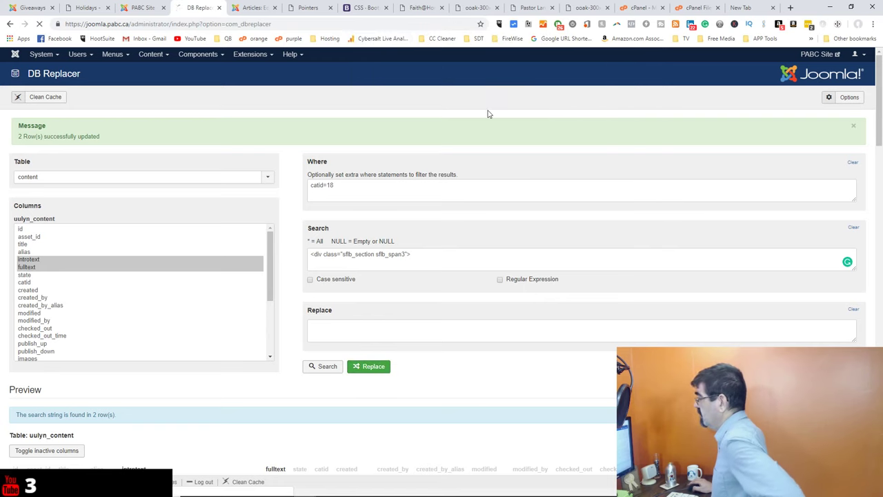
Reload the Holidays article and check its cleaned content in both the code and the visual editor
left_click(246, 8)
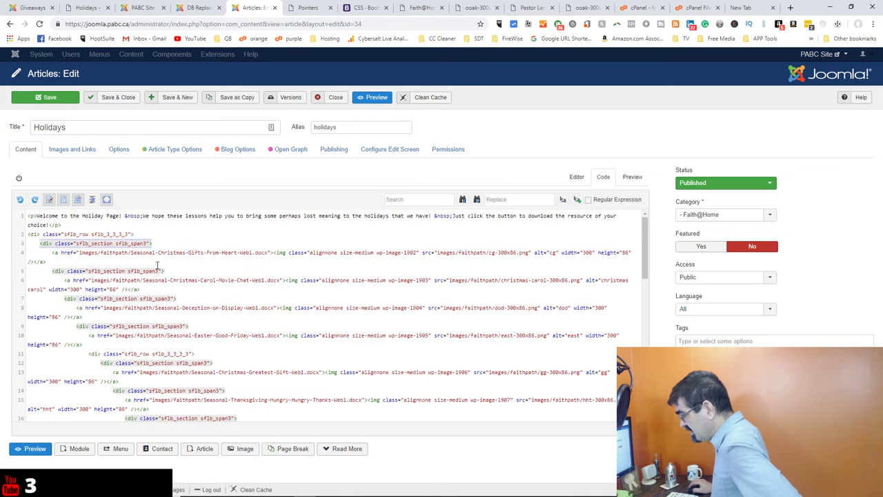
key("F5")
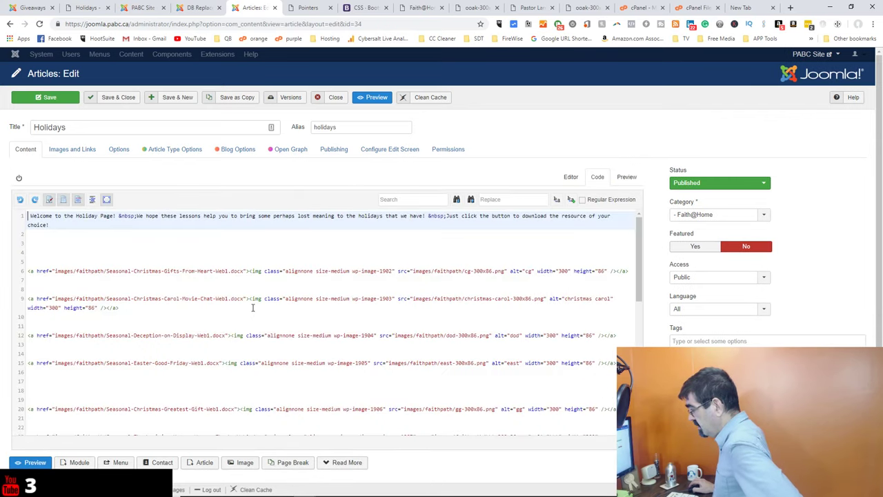
left_click(570, 178)
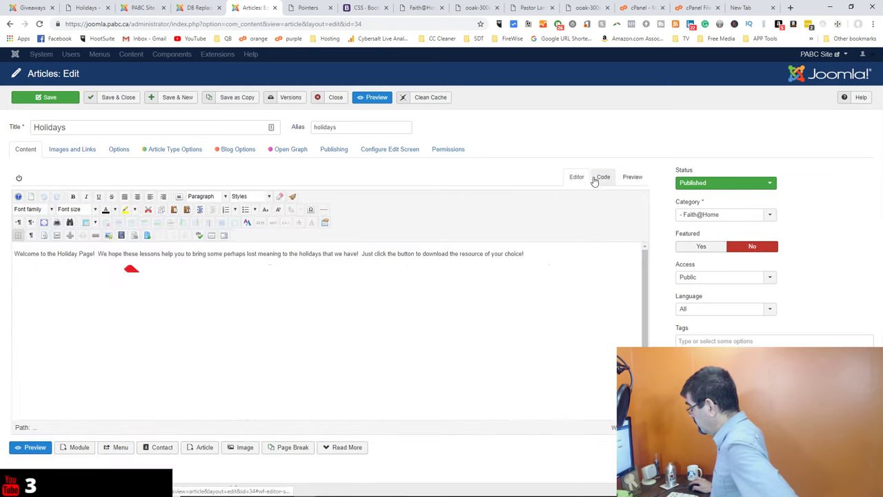
left_click(603, 178)
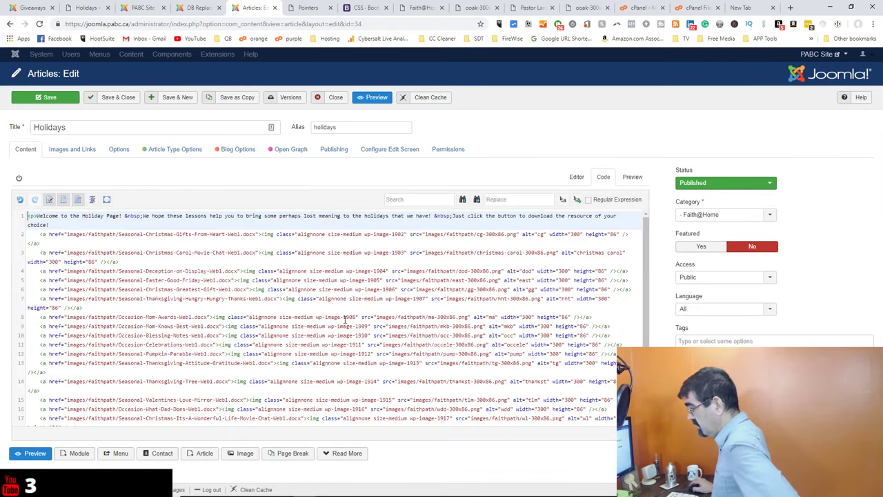
scroll(345, 318, "down", 1)
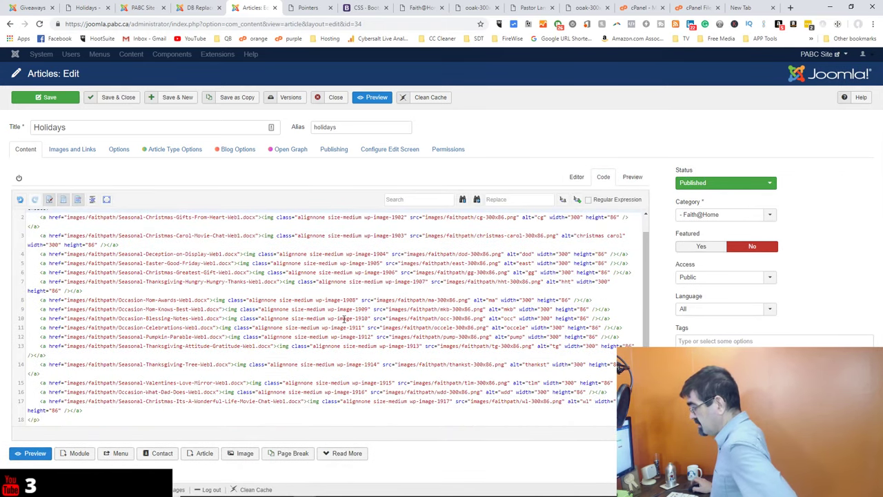
scroll(344, 319, "up", 1)
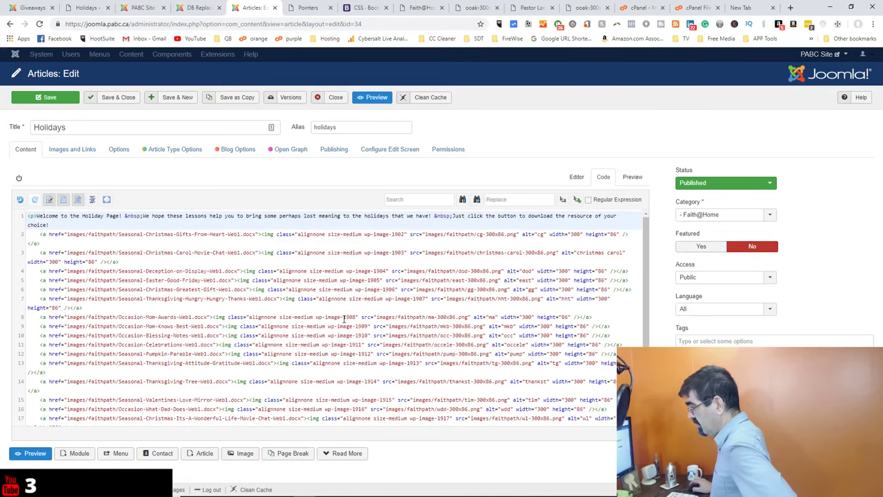
left_click(577, 177)
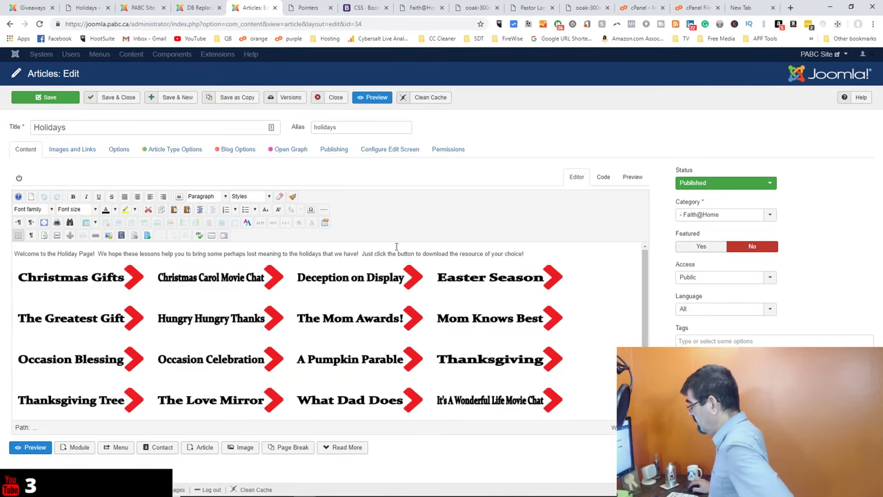
Split the Holidays image links into their own paragraph below the welcome text
left_click(533, 254)
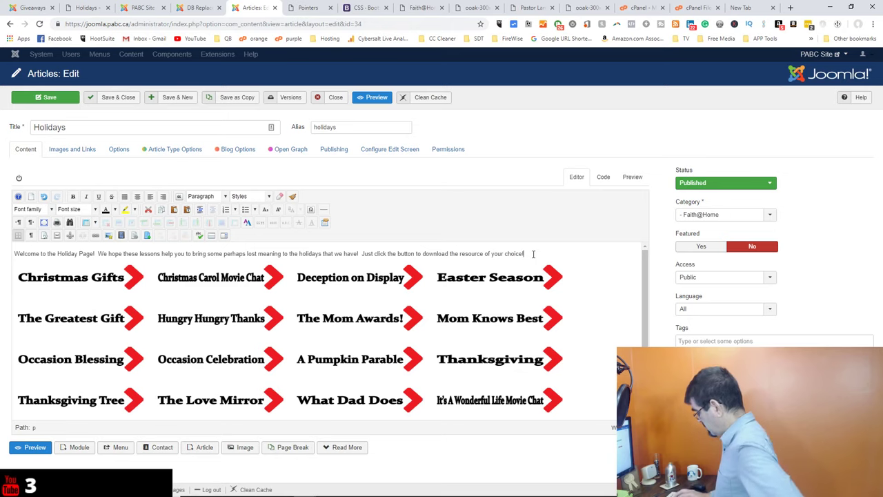
key("Return")
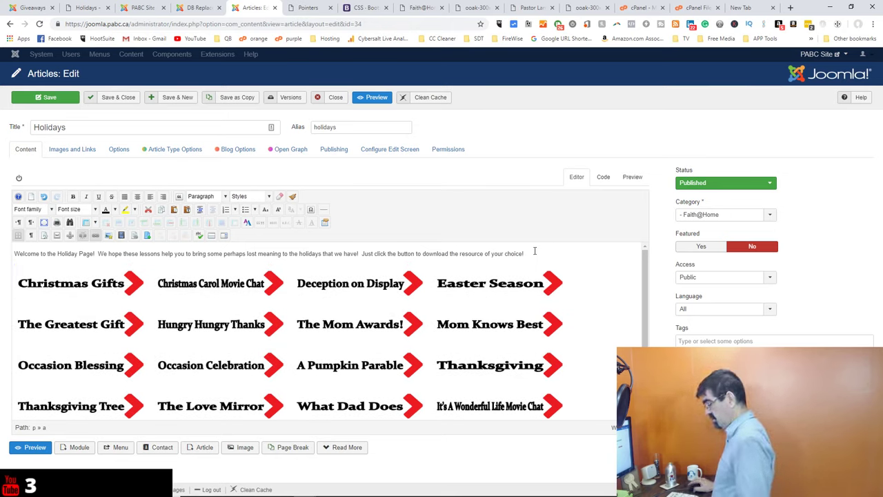
scroll(585, 386, "down", 1)
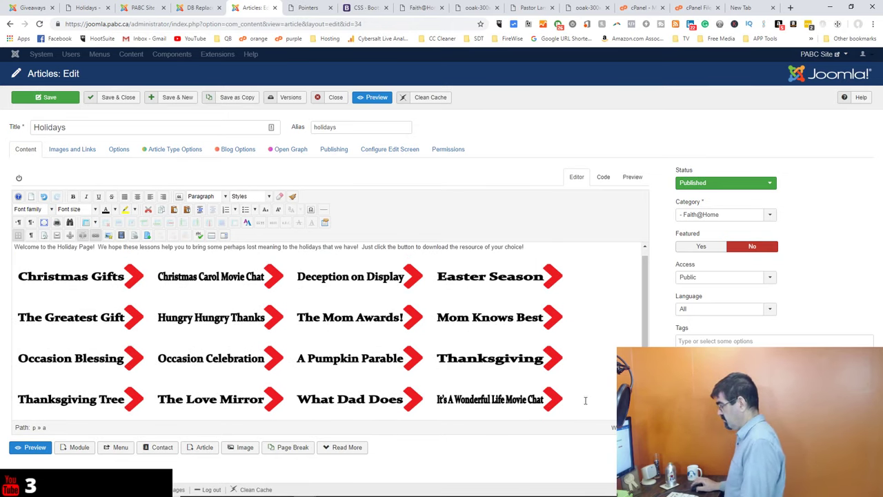
Select the entire Holidays content and center-align it
key("shift+End")
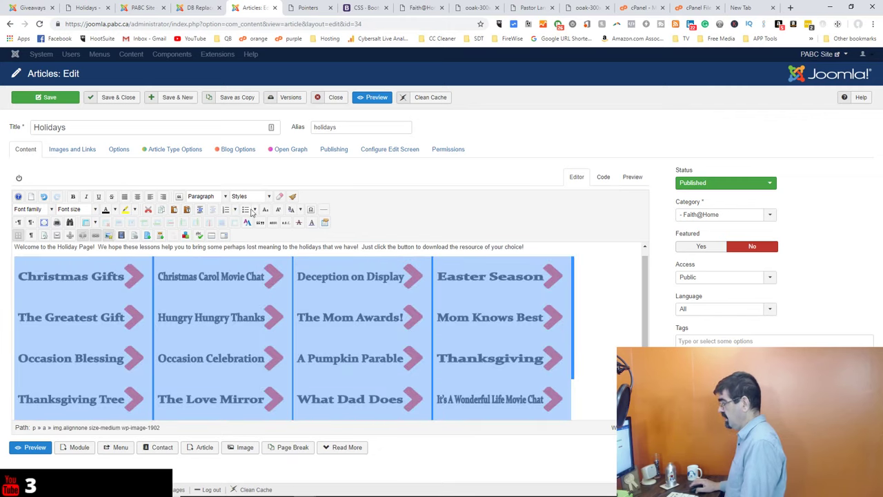
key("Delete")
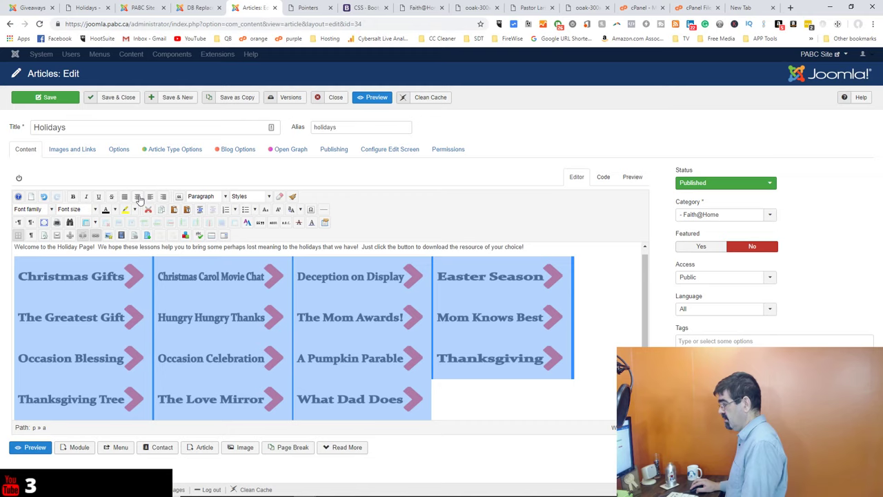
left_click(593, 327)
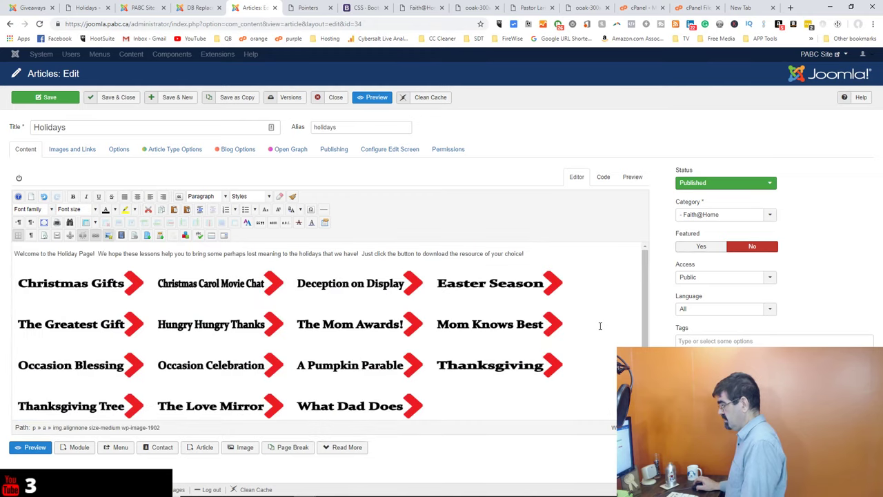
key("ctrl+a")
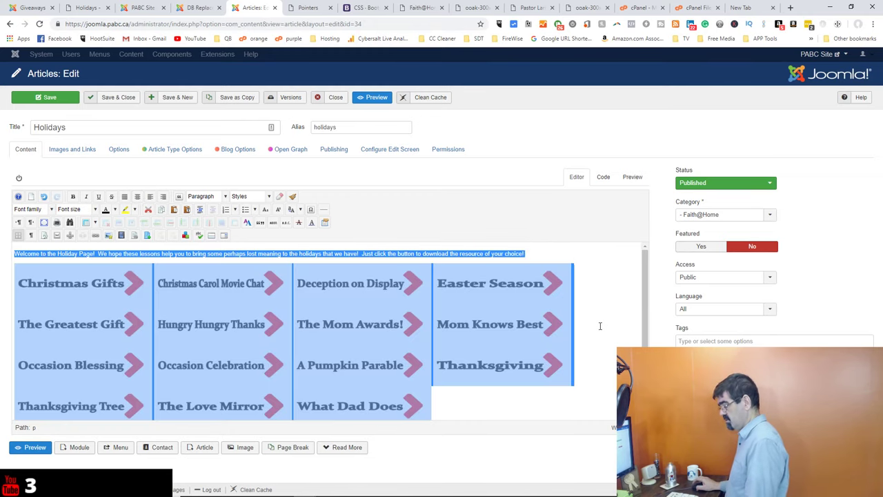
left_click(137, 197)
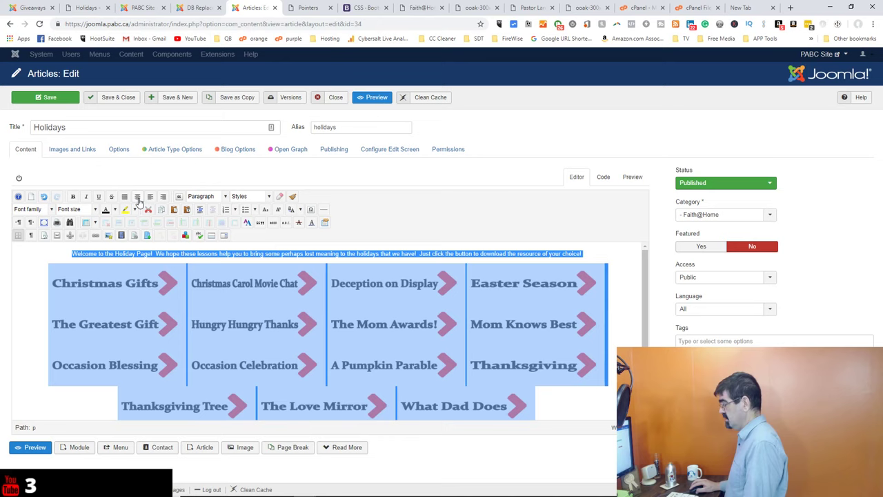
Left-align the welcome paragraph, then save and close the Holidays article
left_click(531, 253)
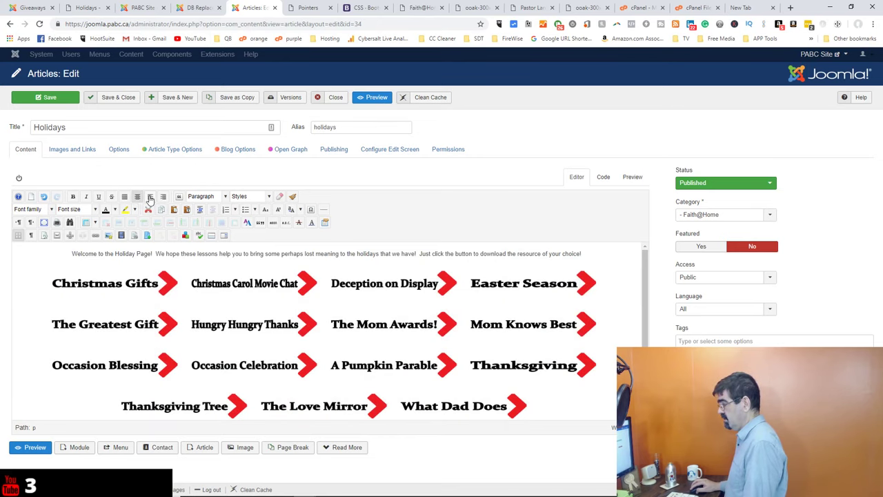
left_click(150, 198)
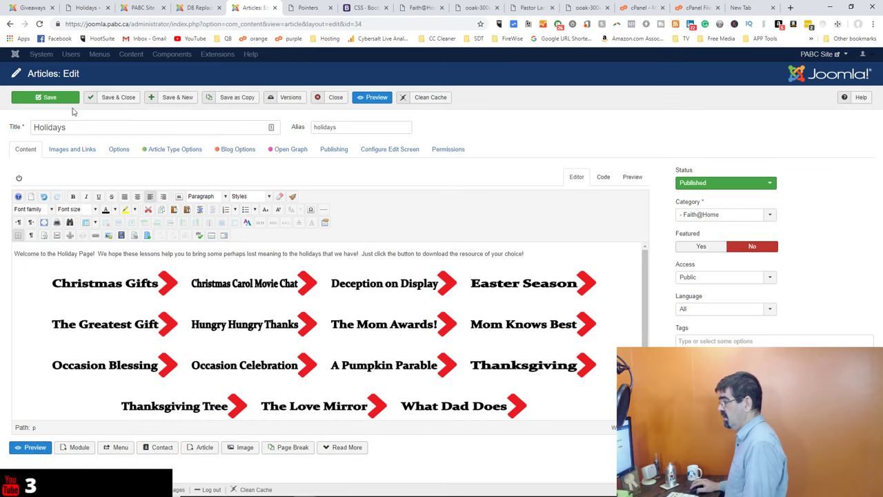
left_click(111, 103)
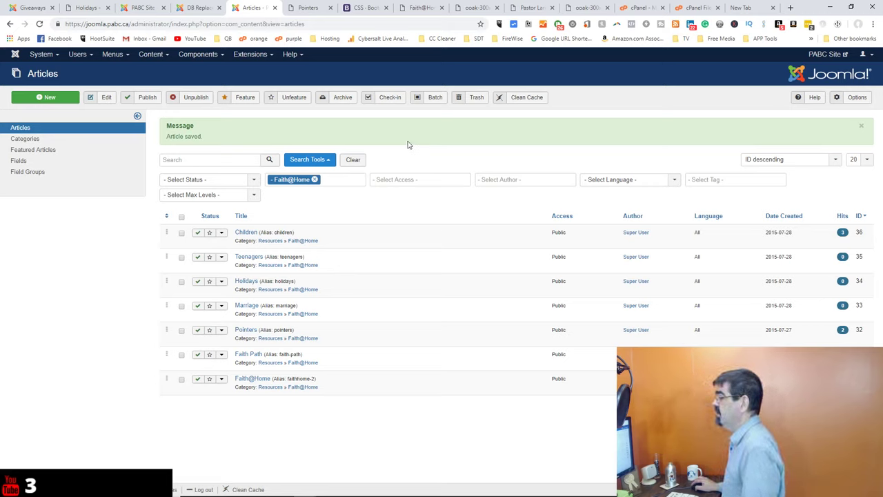
Copy <div class="sflb_row sflb_12" style="position: relative;"> from the Marriage article's code and make it the DB Replacer search string
left_click(247, 306)
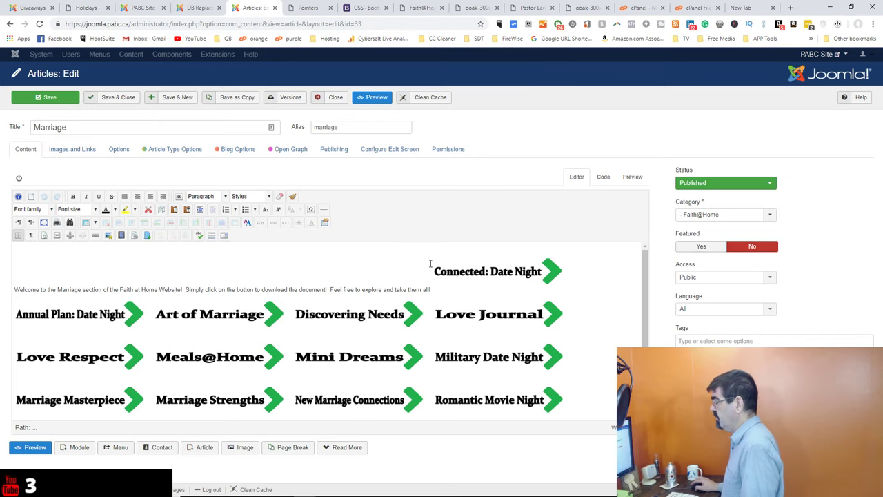
left_click(602, 178)
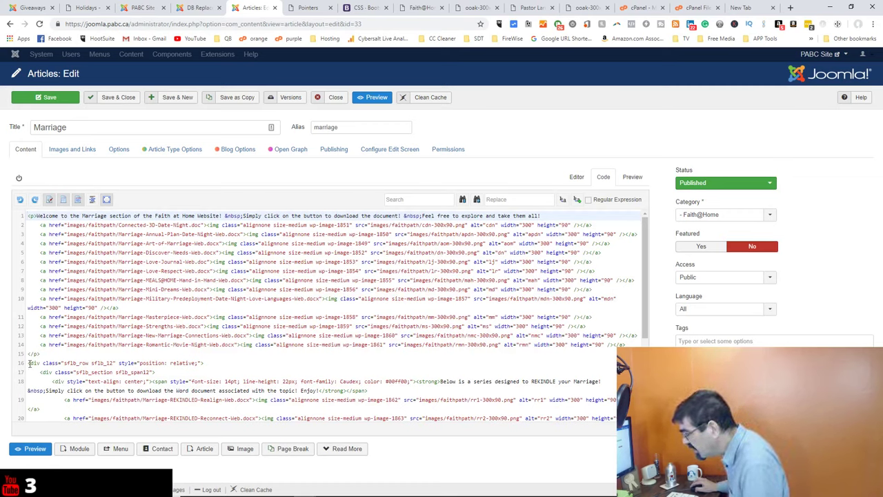
left_click_drag(28, 363, 205, 364)
key("ctrl+c")
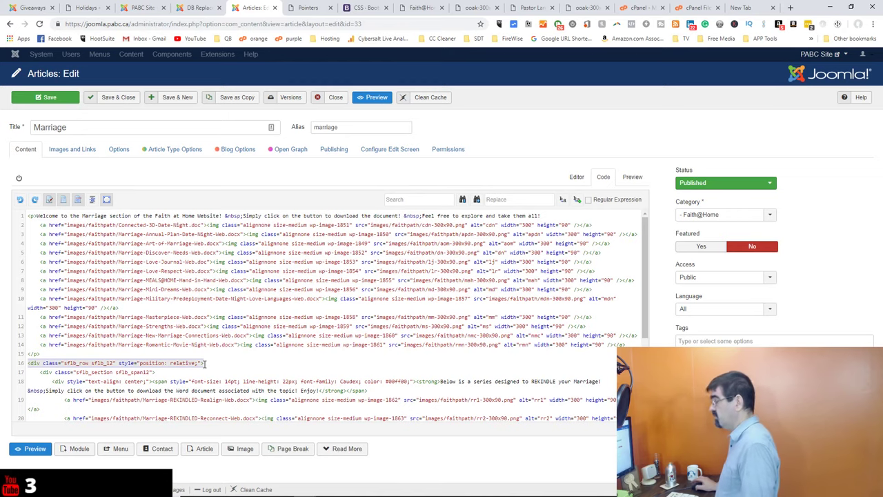
left_click(195, 11)
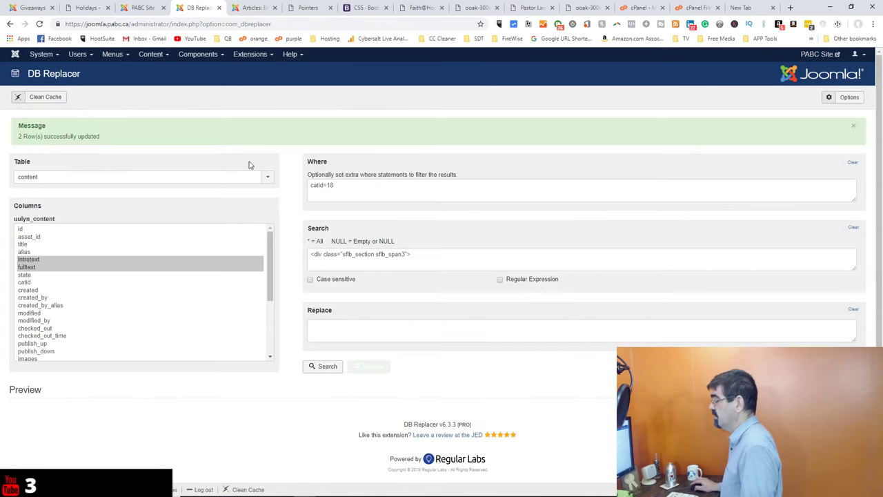
left_click(356, 254)
key("ctrl+a")
key("ctrl+v")
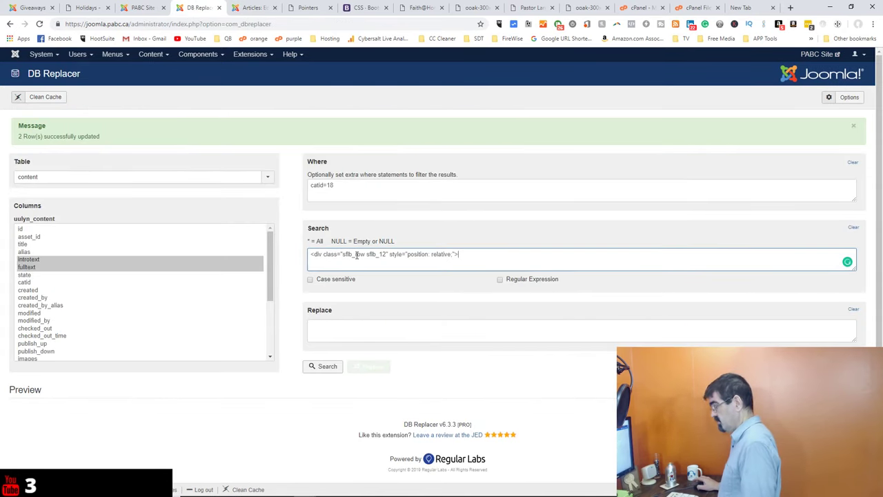
Search for the sflb_row sflb_12 tag, replace all matches with nothing and confirm the database change
left_click(331, 368)
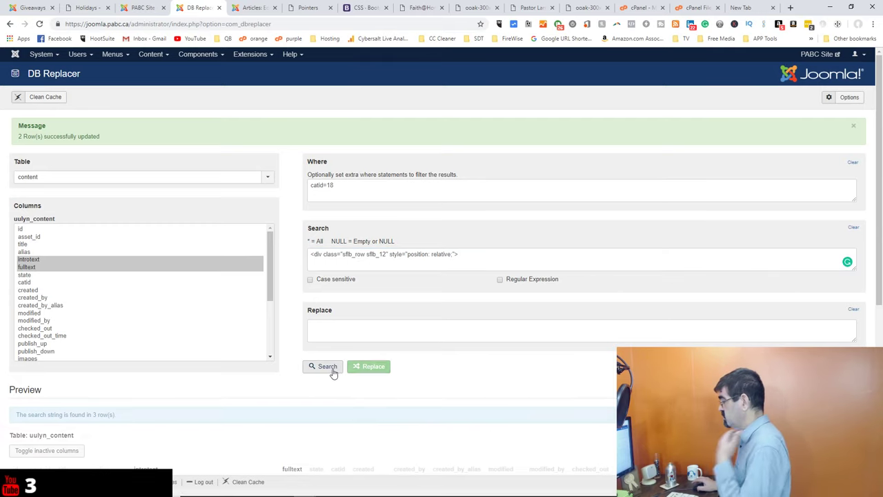
left_click(361, 371)
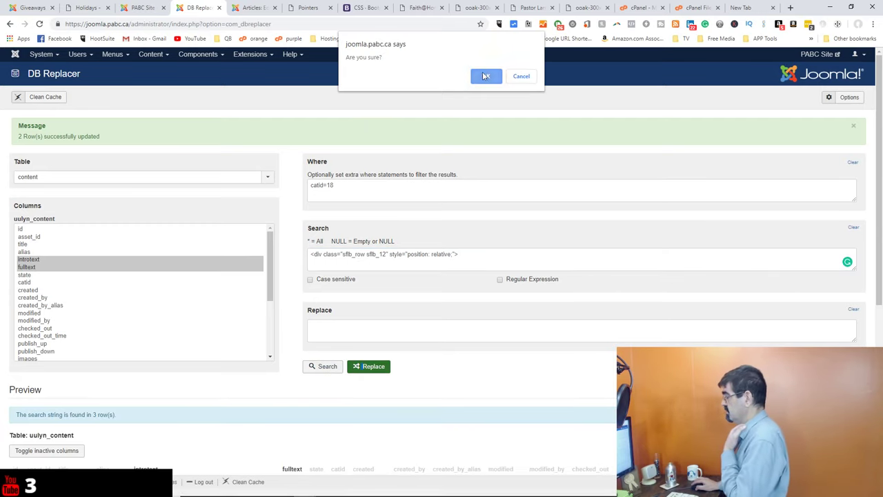
left_click(485, 113)
Copy <div class="sflb_section sflb_span12"> from the Marriage article's code and make it the DB Replacer search string
left_click(253, 8)
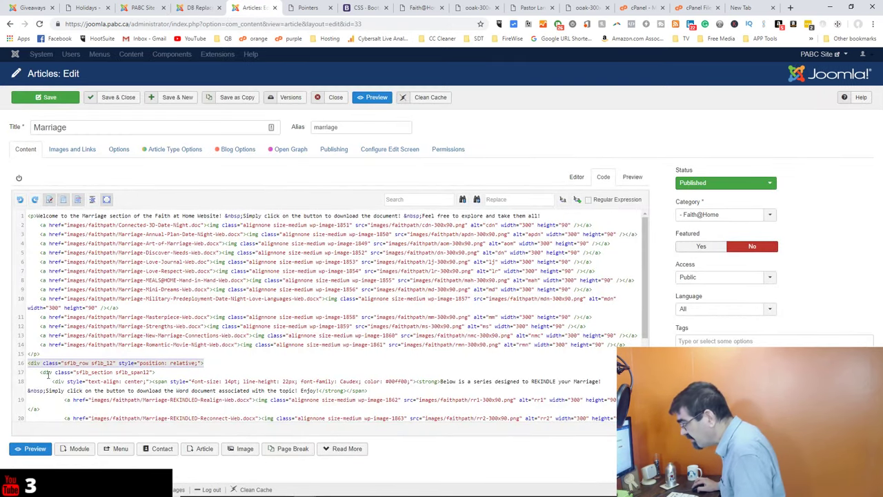
left_click_drag(40, 371, 154, 372)
key("ctrl+c")
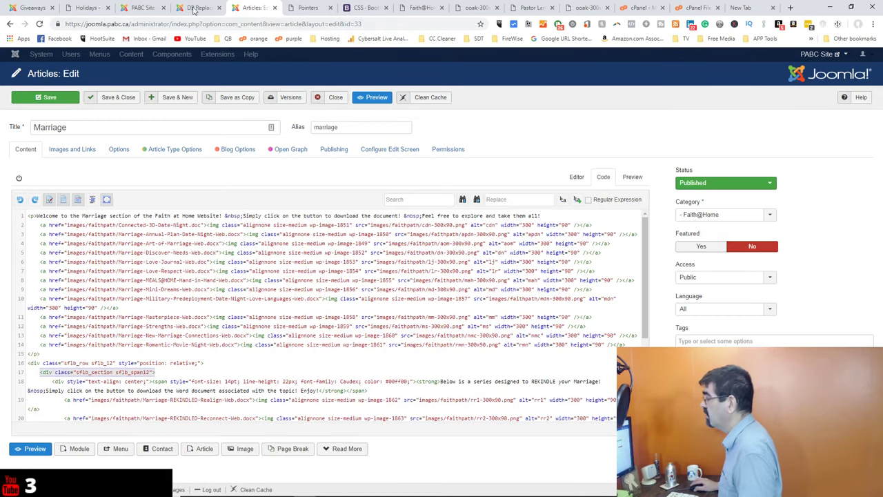
left_click(199, 7)
left_click(348, 255)
key("ctrl+a")
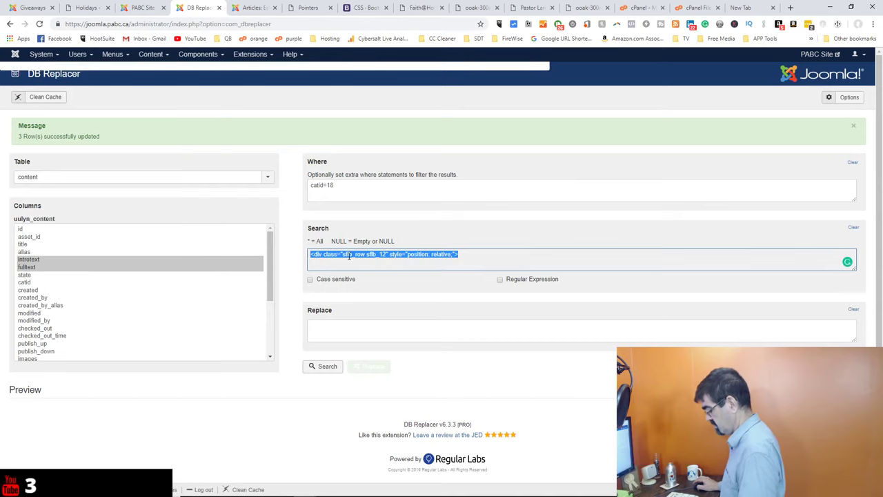
key("ctrl+v")
Search for the sflb_section sflb_span12 tag, replace all matches with nothing and confirm the database change
left_click(327, 366)
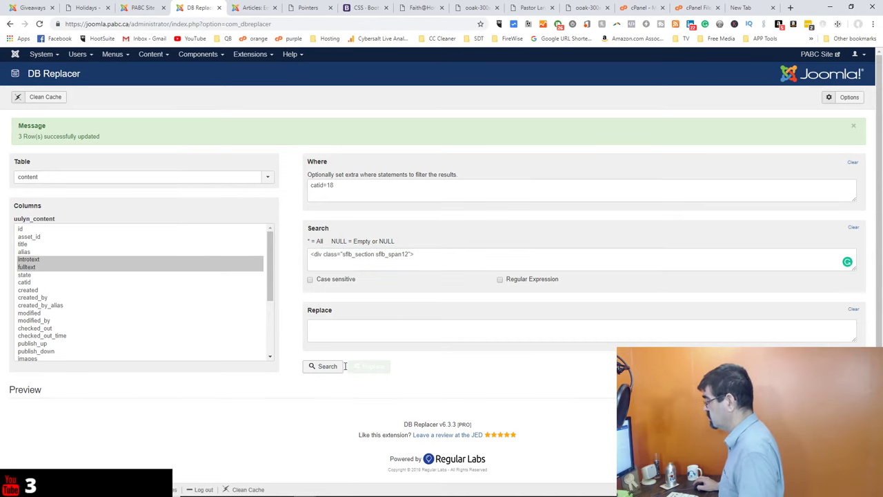
left_click(368, 366)
left_click(486, 77)
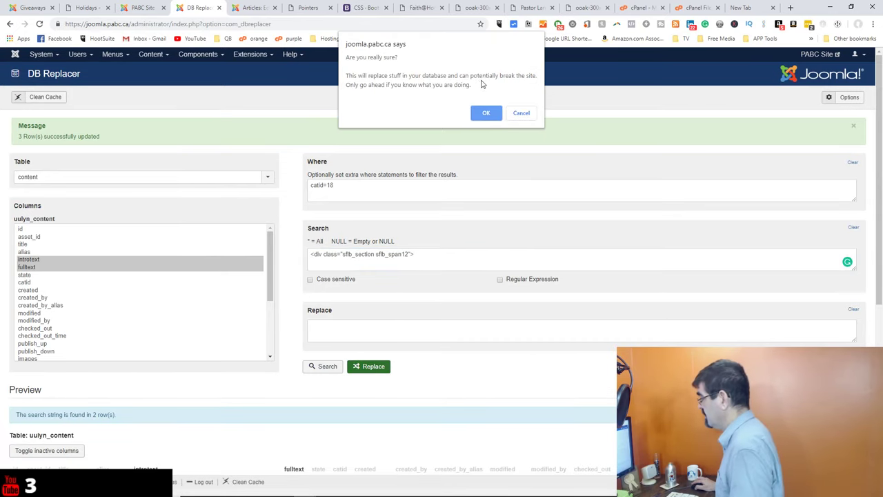
left_click(486, 112)
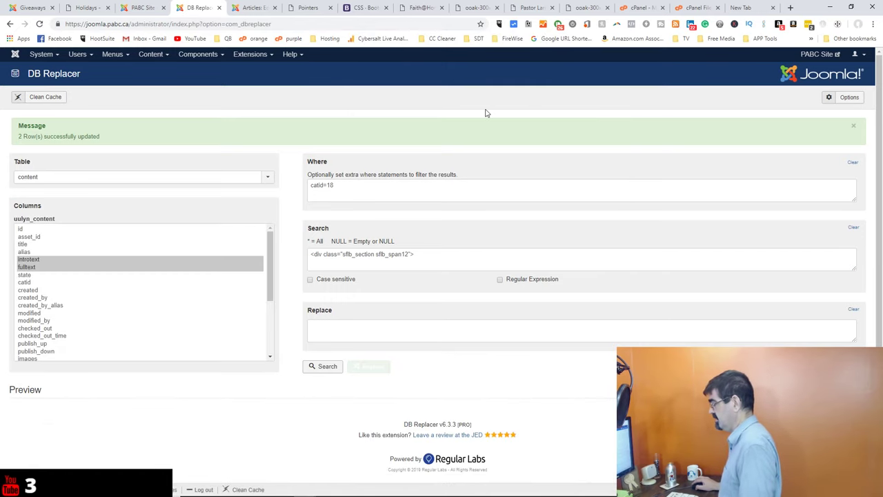
Check the Marriage article's code for leftover div tags and search the catid=18 articles for </div> in DB Replacer
left_click(242, 9)
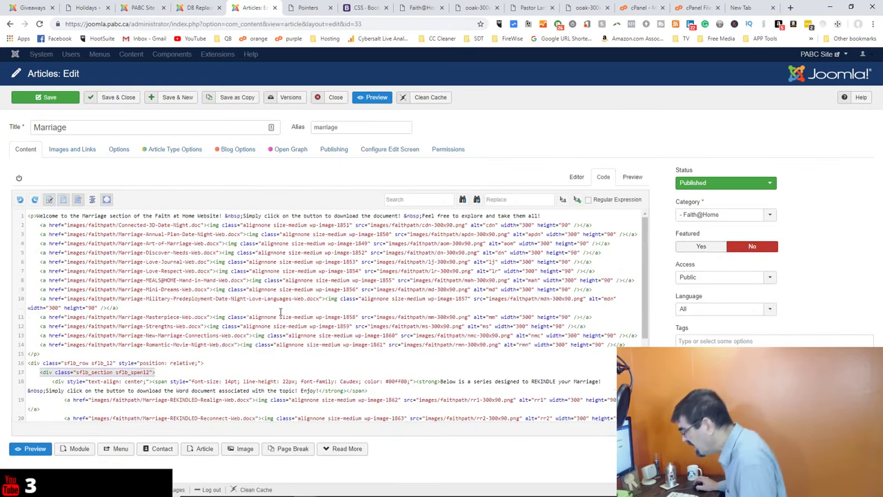
scroll(280, 312, "down", 3)
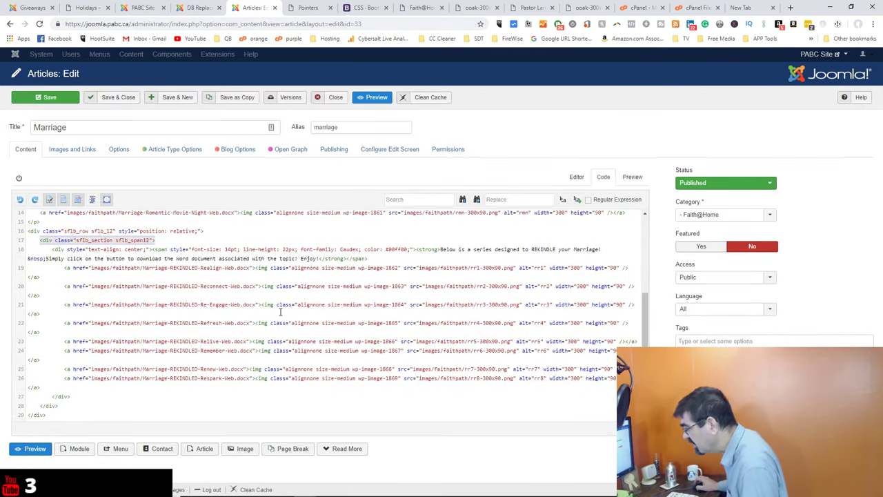
scroll(280, 312, "up", 3)
scroll(280, 312, "down", 2)
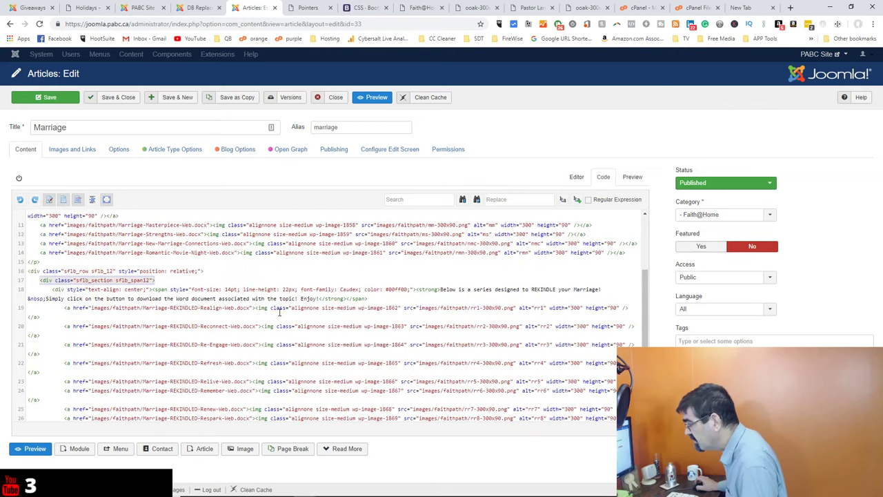
scroll(207, 243, "up", 3)
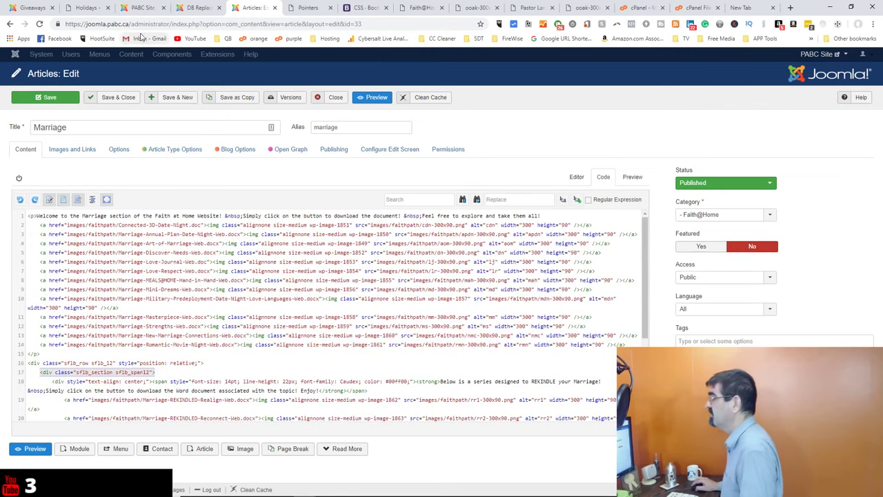
left_click(200, 8)
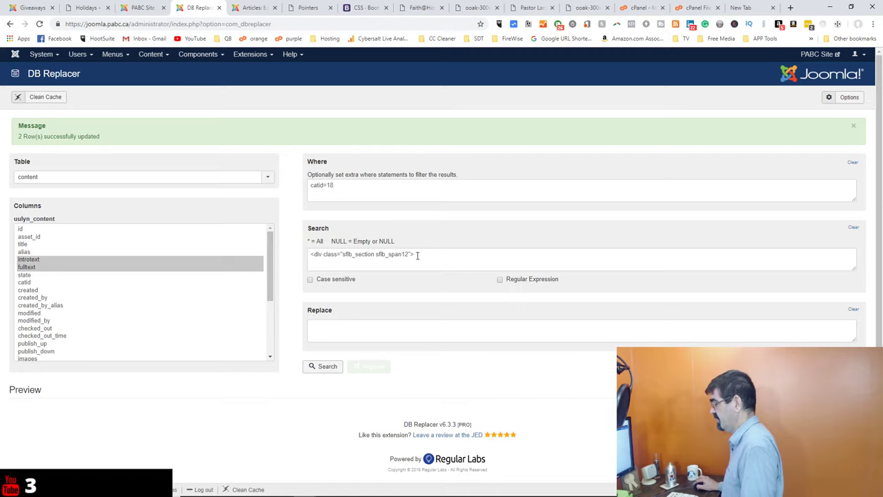
left_click_drag(426, 253, 308, 255)
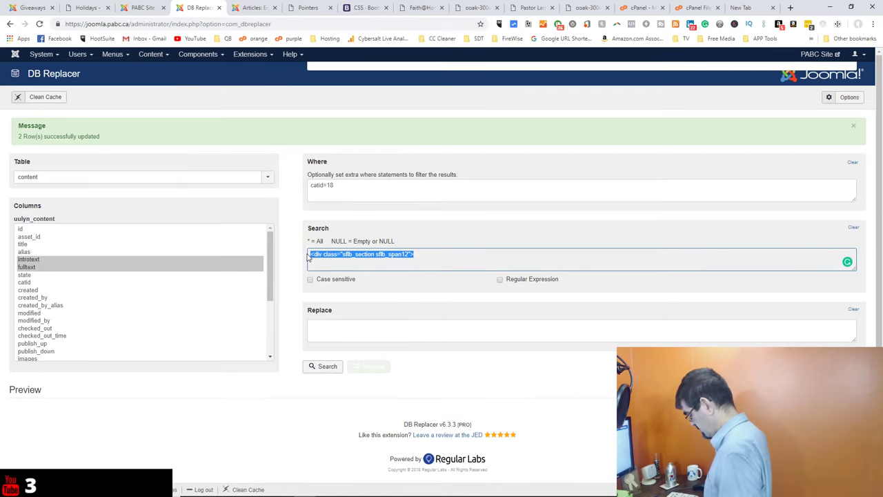
type("</div")
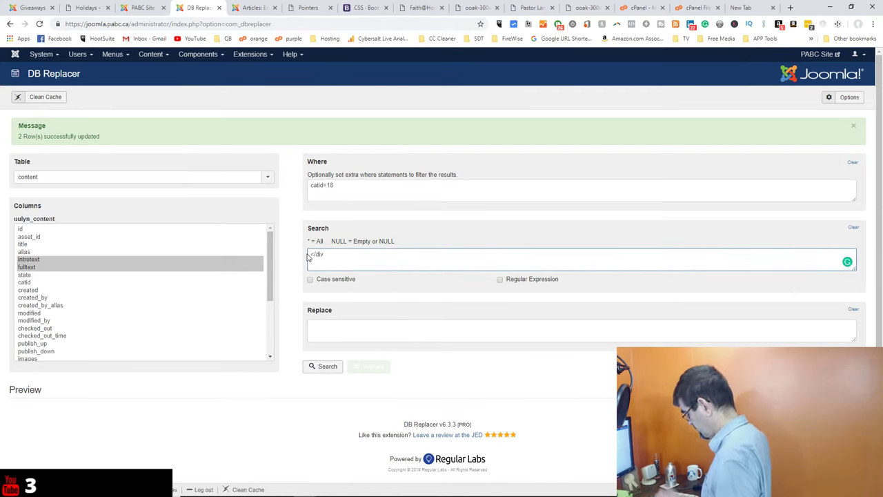
type(">")
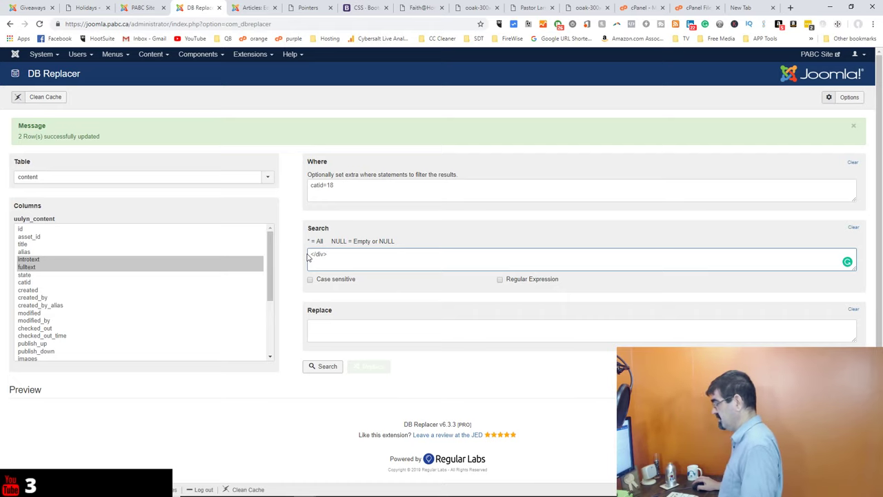
left_click(320, 367)
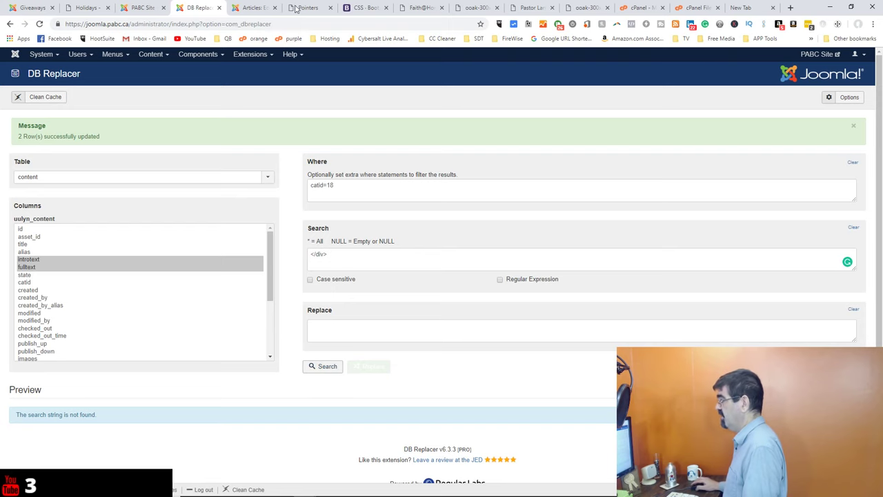
Compare the Marriage article's code with the DB Replacer search, then reload the article and review its refreshed code
left_click(238, 9)
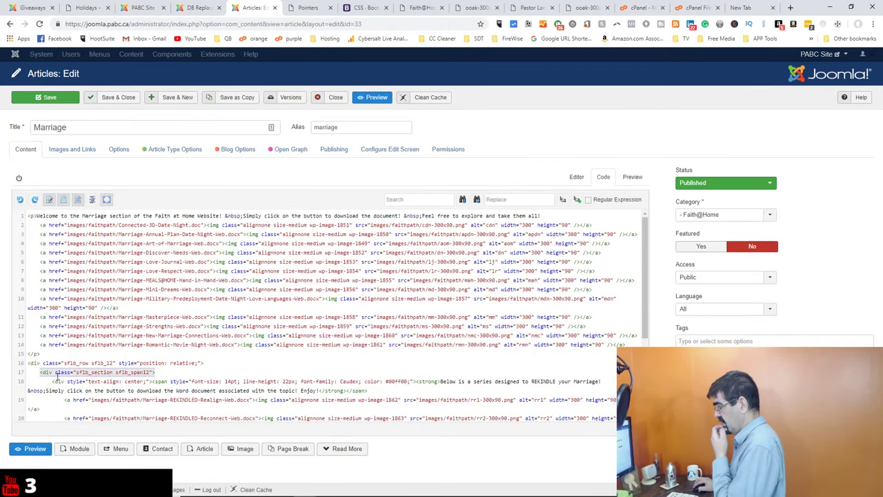
scroll(141, 366, "down", 2)
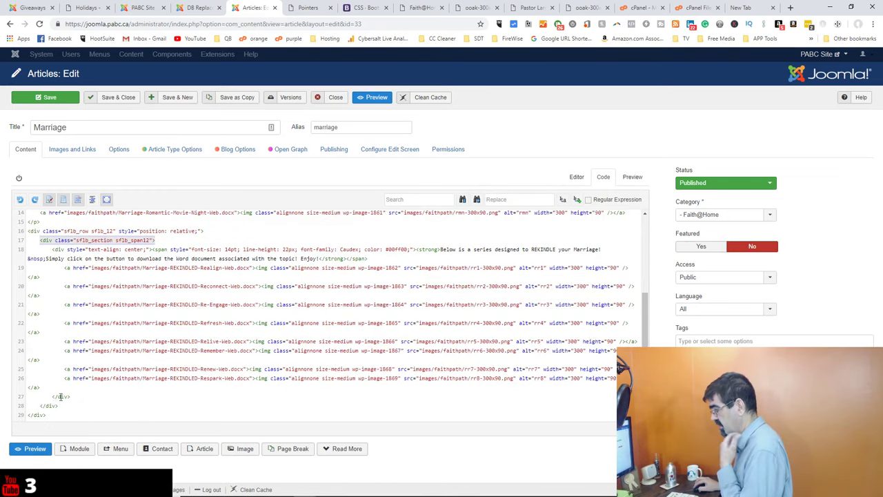
left_click(190, 9)
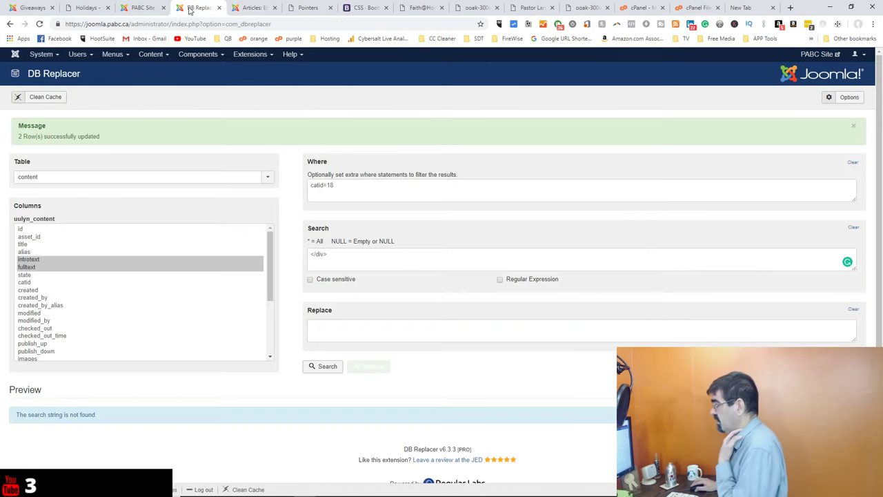
left_click(246, 9)
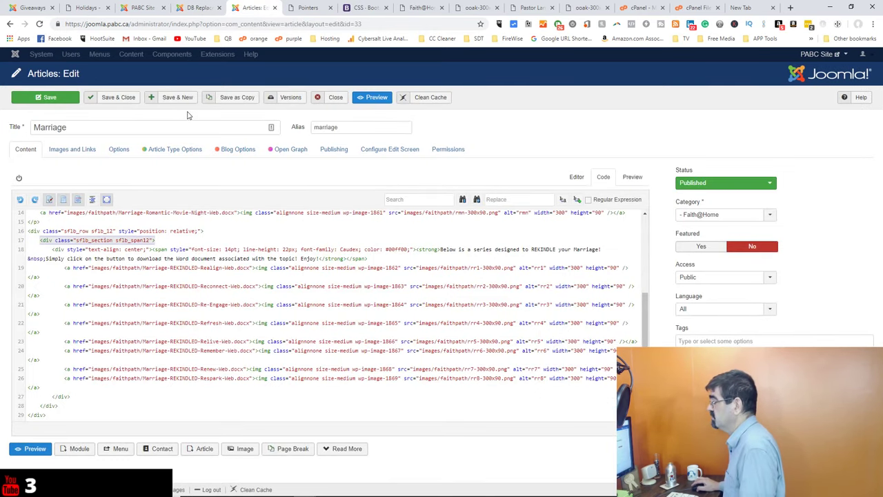
left_click(40, 23)
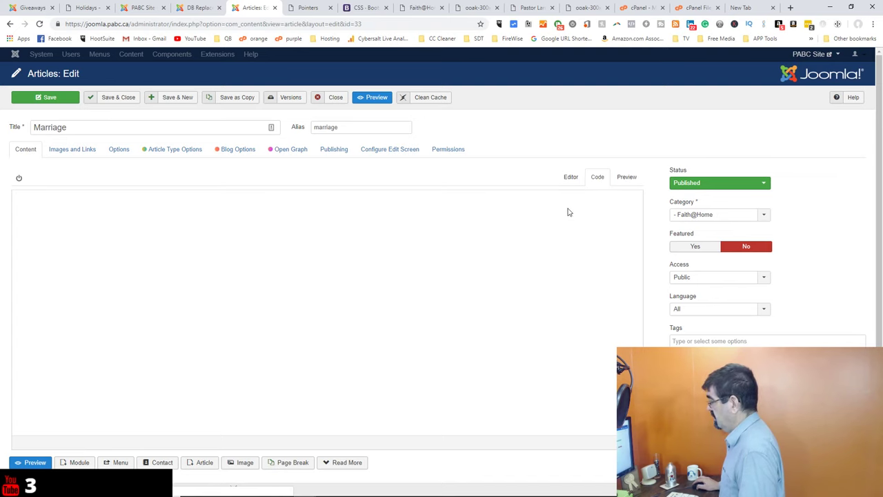
scroll(474, 280, "down", 10)
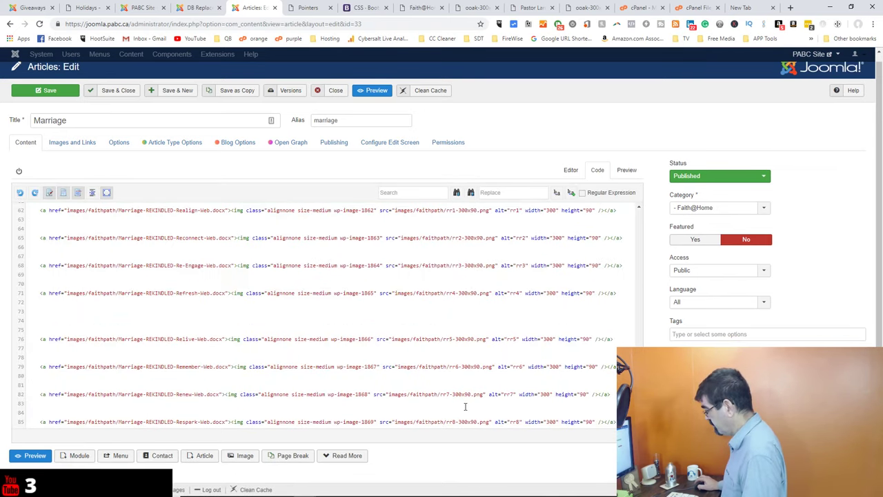
scroll(524, 290, "up", 10)
In the Marriage article's visual editor, split the welcome sentence from the Connected: Date Night button so the buttons start a new paragraph
left_click(571, 170)
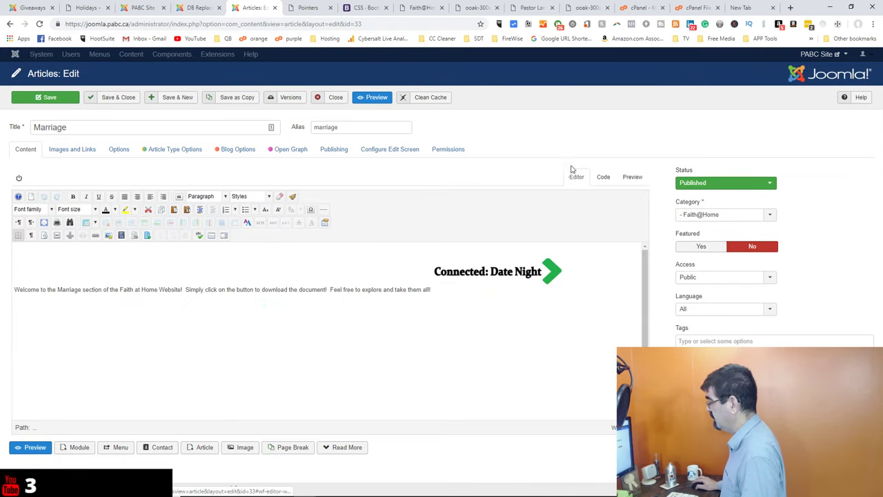
left_click(436, 288)
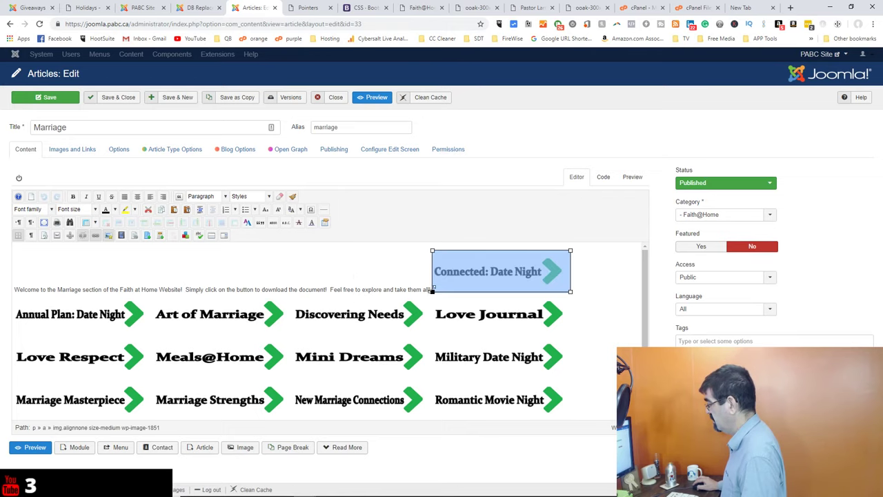
key("Right")
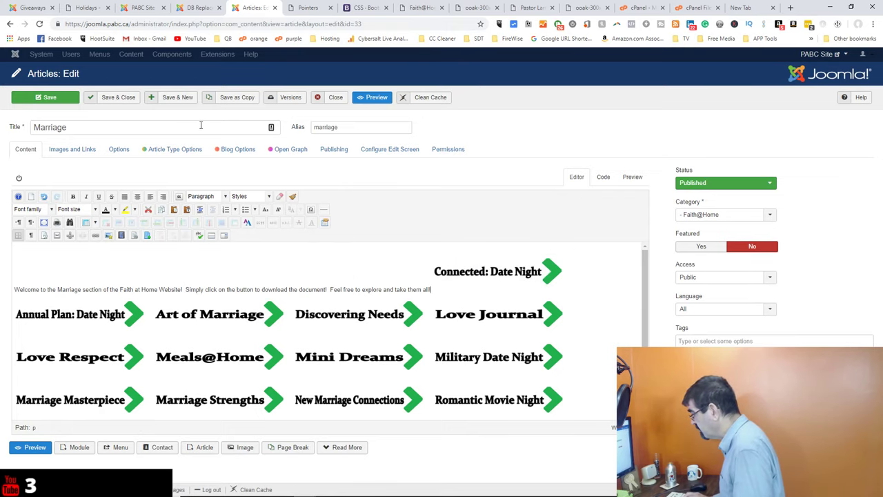
key("ctrl+z")
key("ctrl+z")
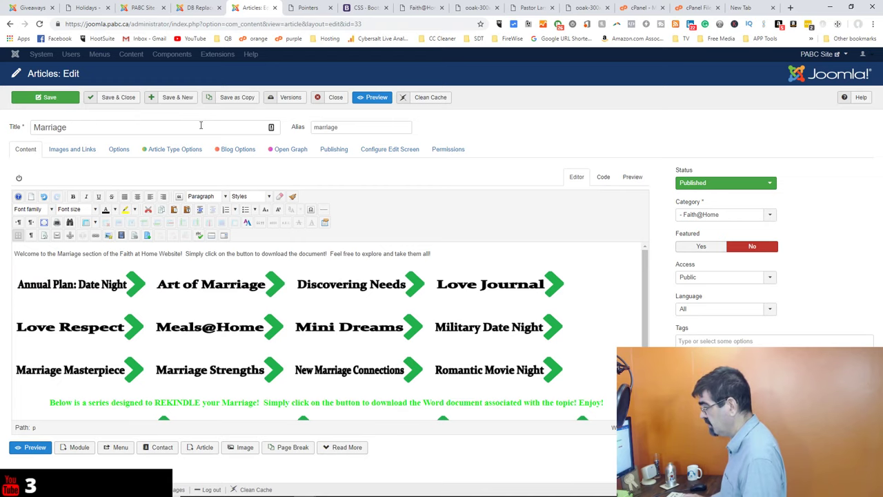
key("ctrl+y")
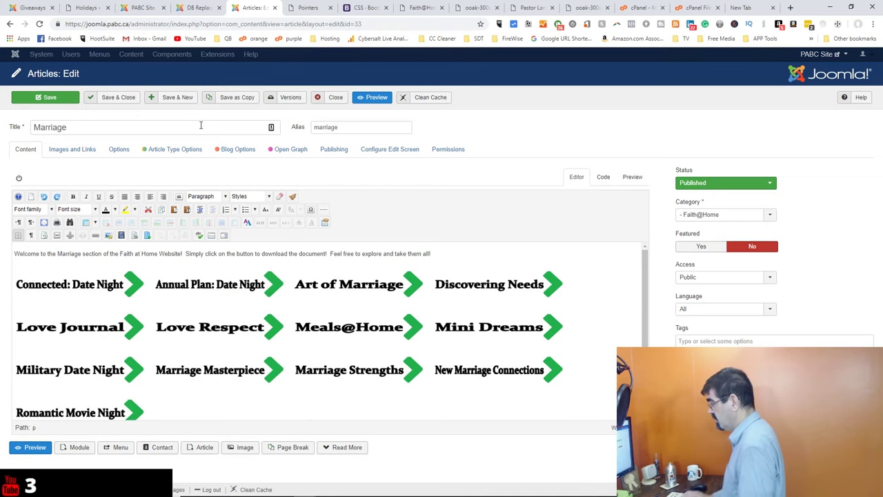
left_click(449, 243)
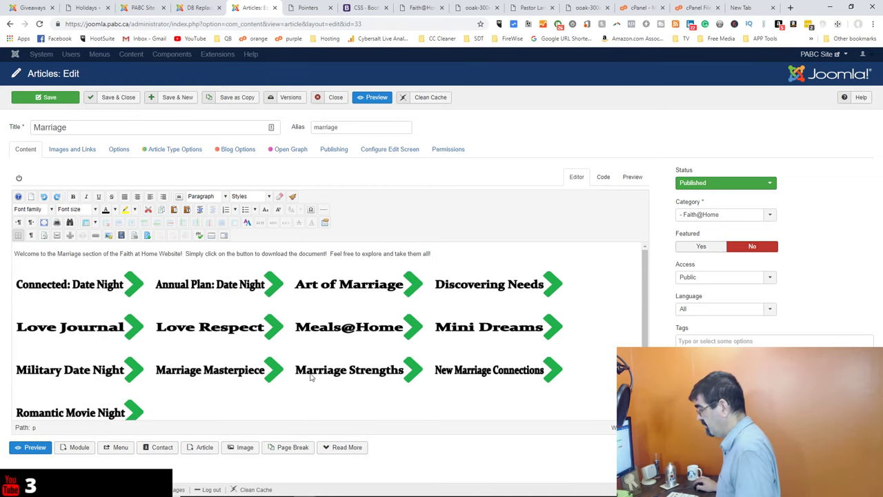
Center all of the Marriage article's content, including the welcome sentence and the download buttons
left_click_drag(246, 413, 27, 276)
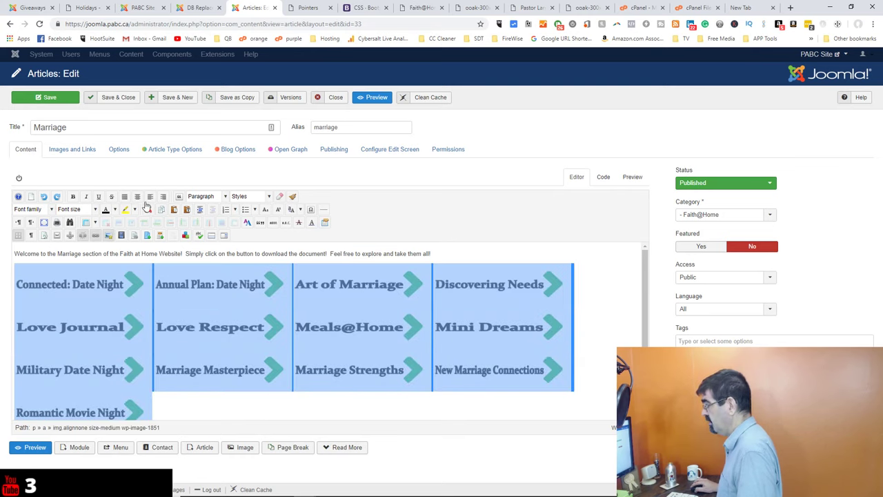
left_click(138, 197)
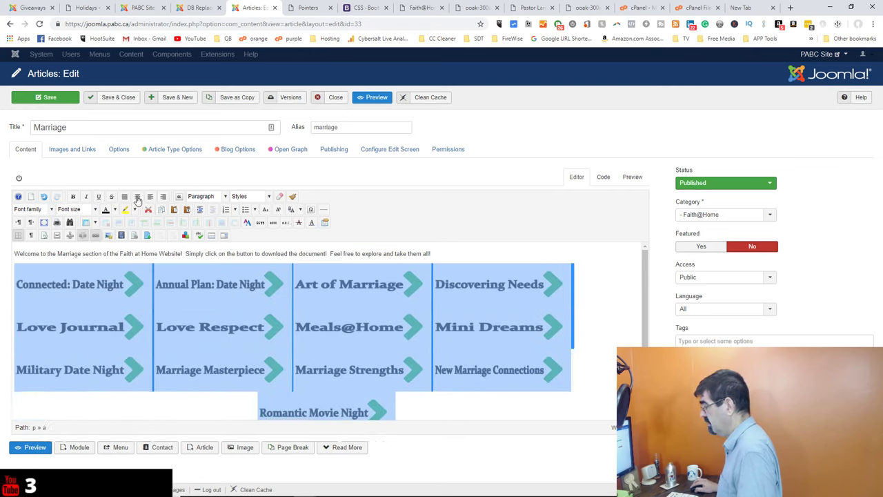
key("ctrl+a")
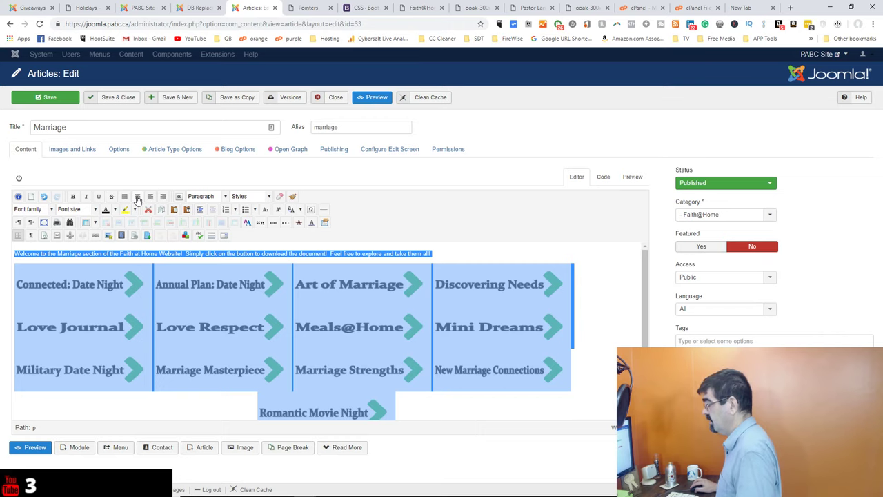
left_click(137, 197)
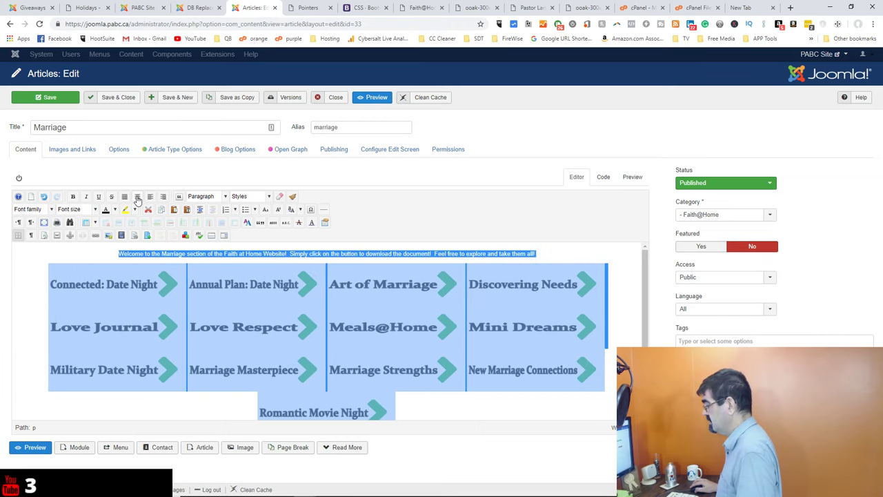
Left-align the welcome sentence of the Marriage article, then save and close the article
left_click(198, 254)
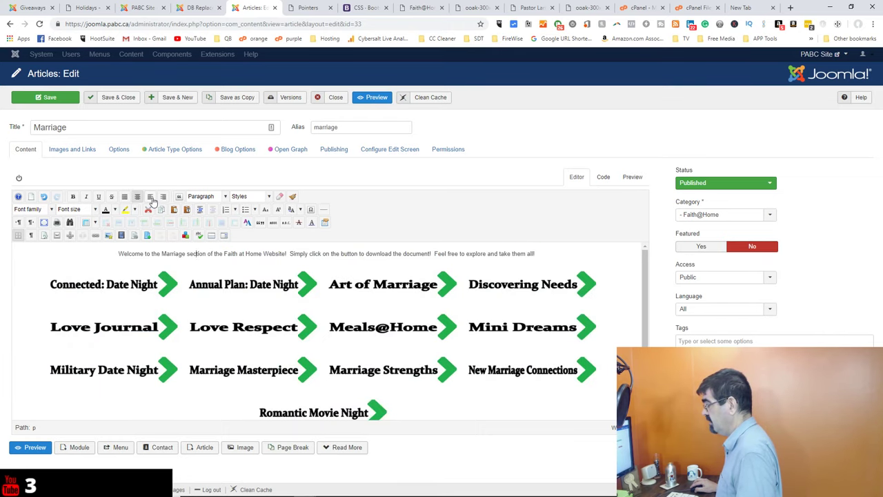
left_click(151, 198)
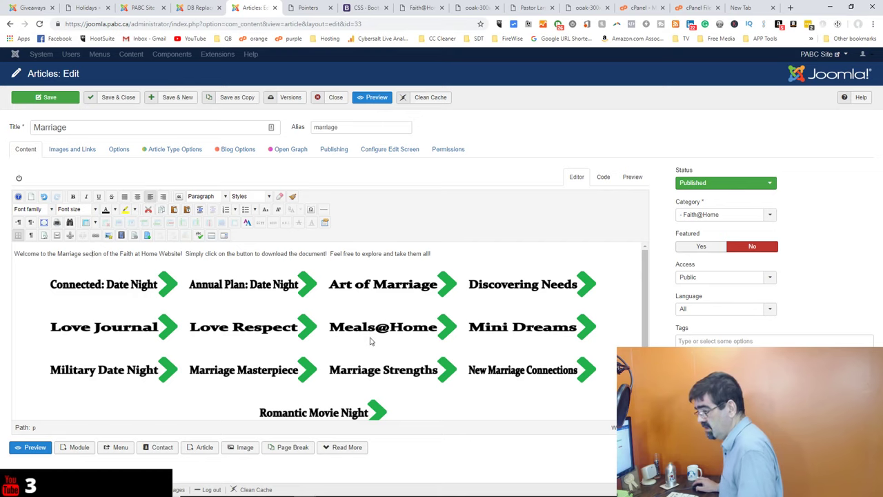
scroll(371, 339, "down", 2)
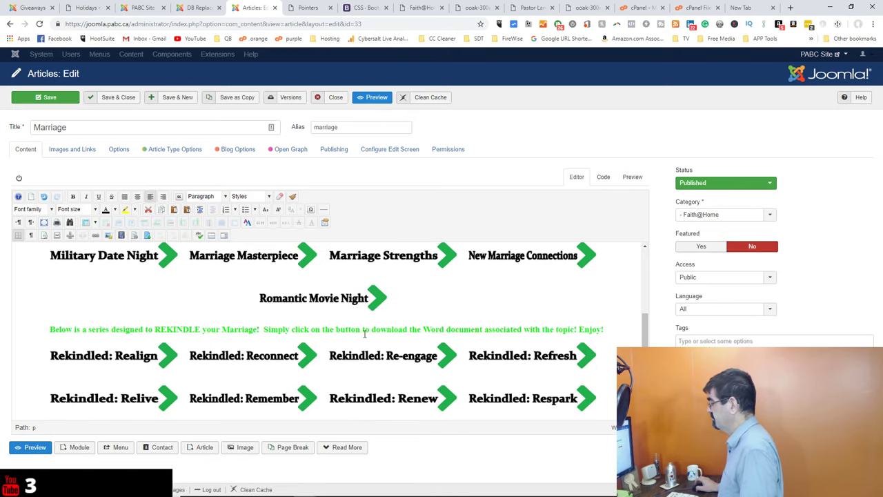
scroll(371, 331, "up", 2)
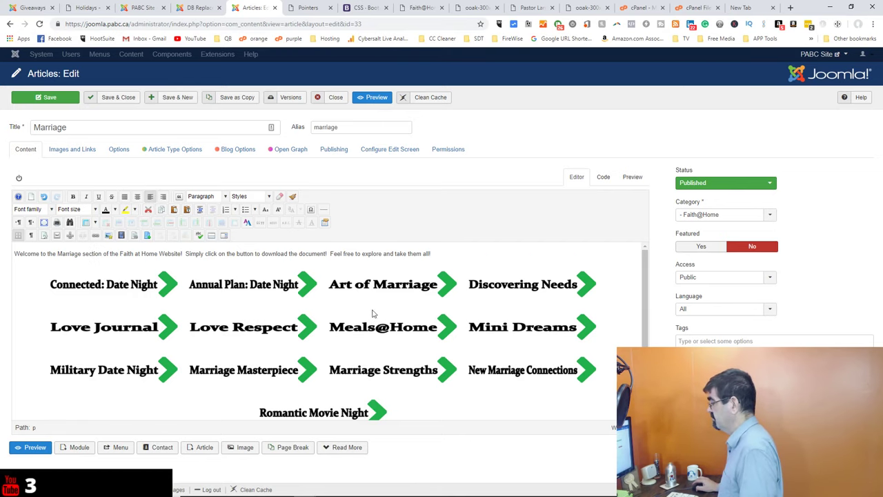
left_click(112, 98)
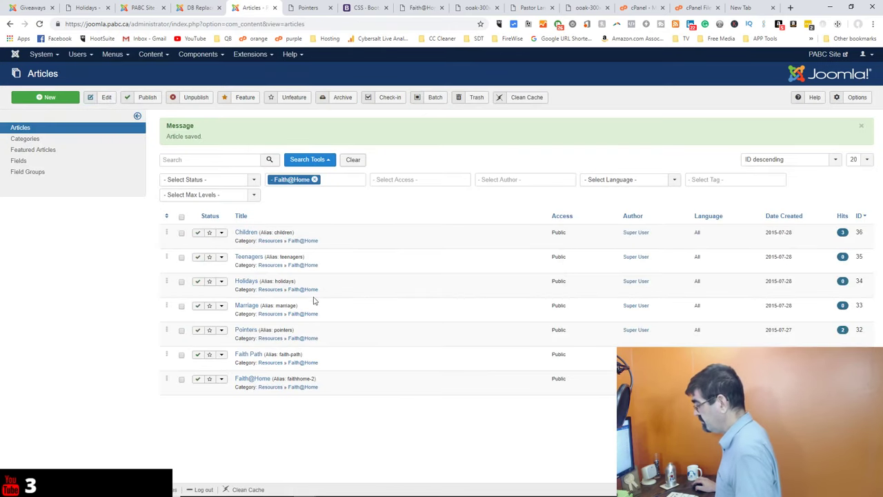
Open the Pointers article, examine its code for leftover div tags and close it without saving
left_click(244, 332)
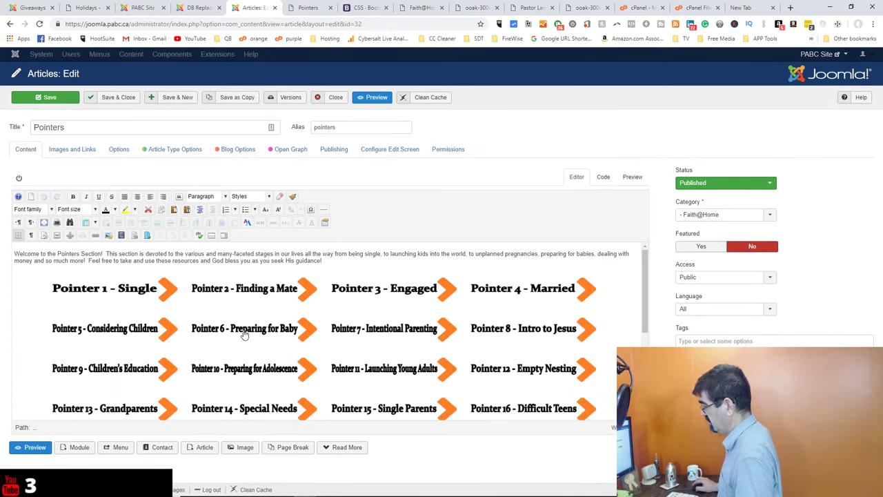
left_click(603, 177)
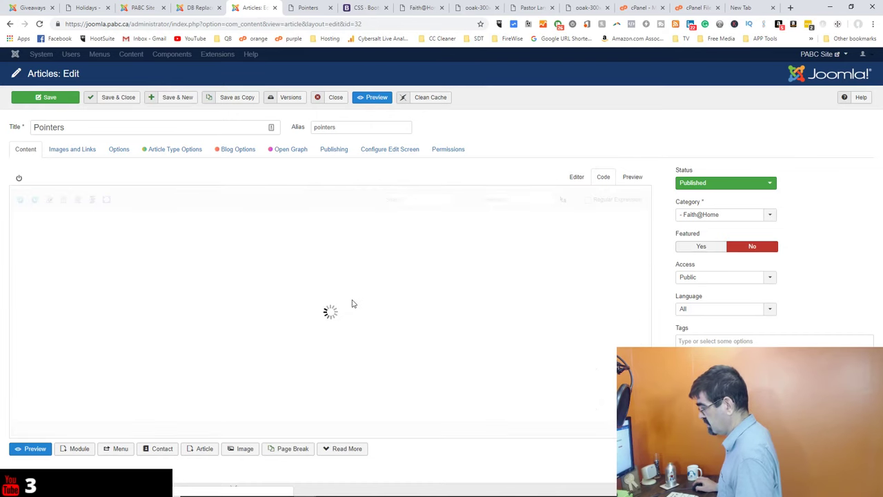
scroll(354, 298, "down", 3)
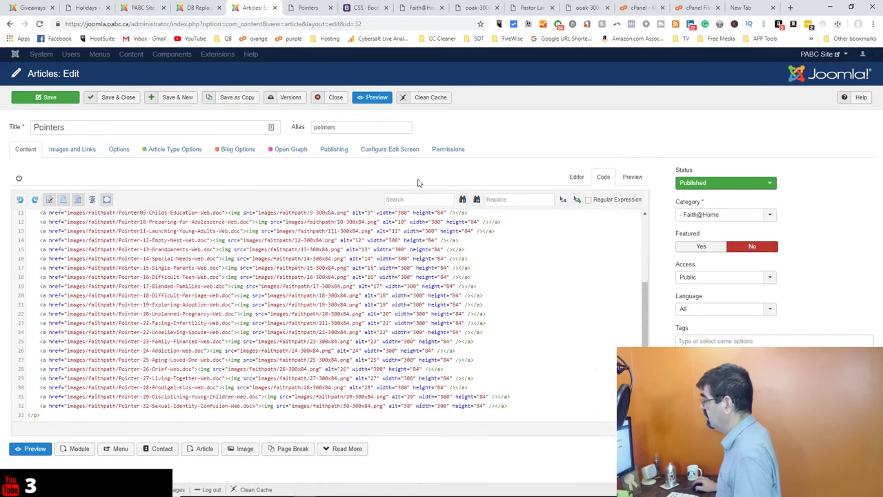
scroll(366, 279, "up", 3)
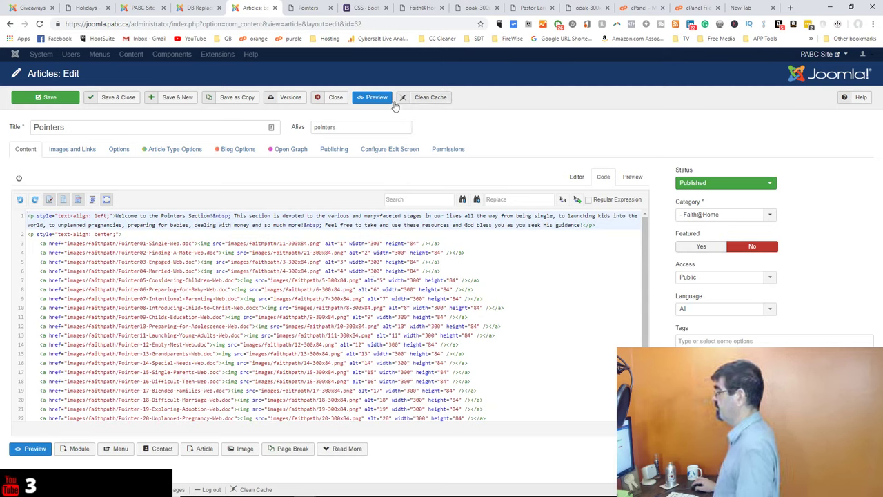
left_click(331, 99)
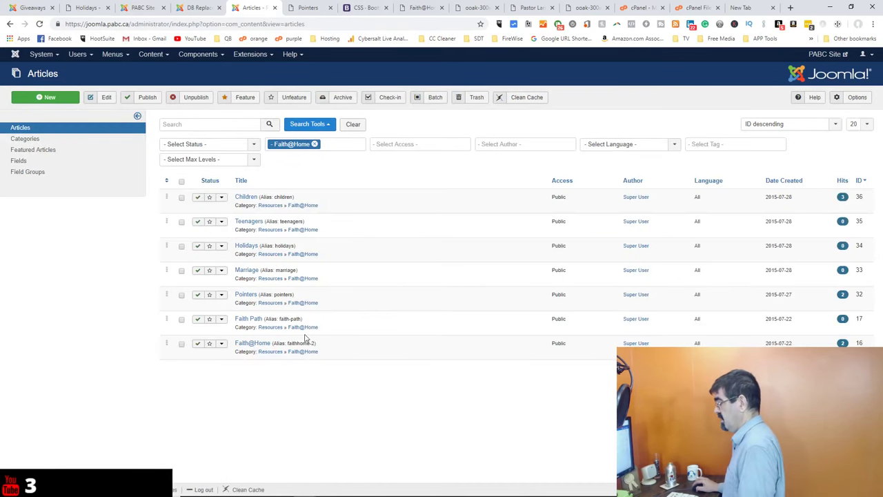
Open the Faith Path article and copy the opening div tag with class "sflb_row sflb_6_6" from its code
left_click(246, 320)
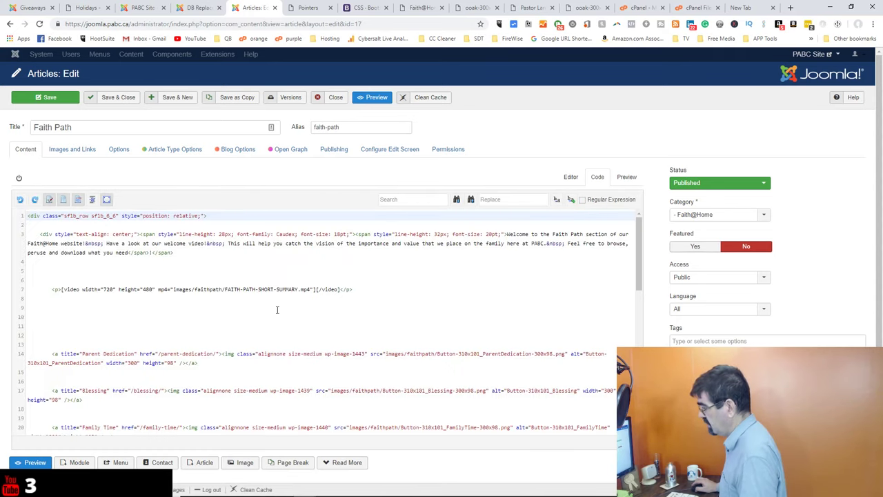
left_click(570, 177)
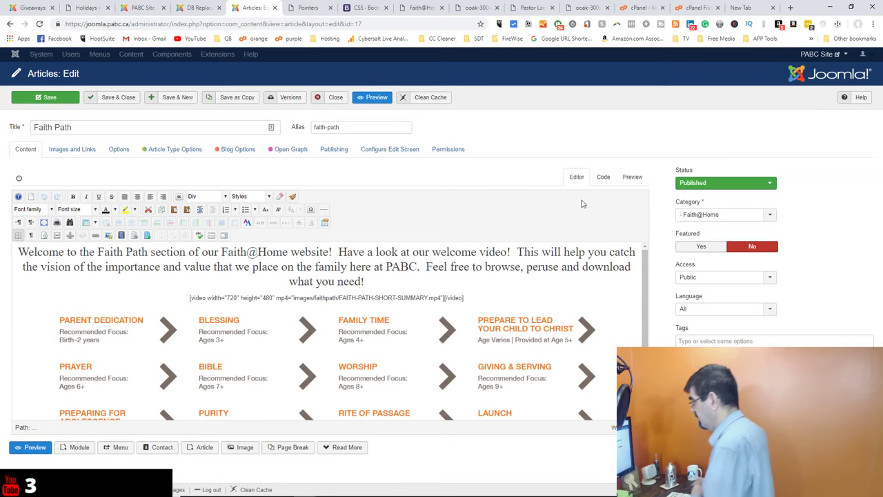
left_click(602, 182)
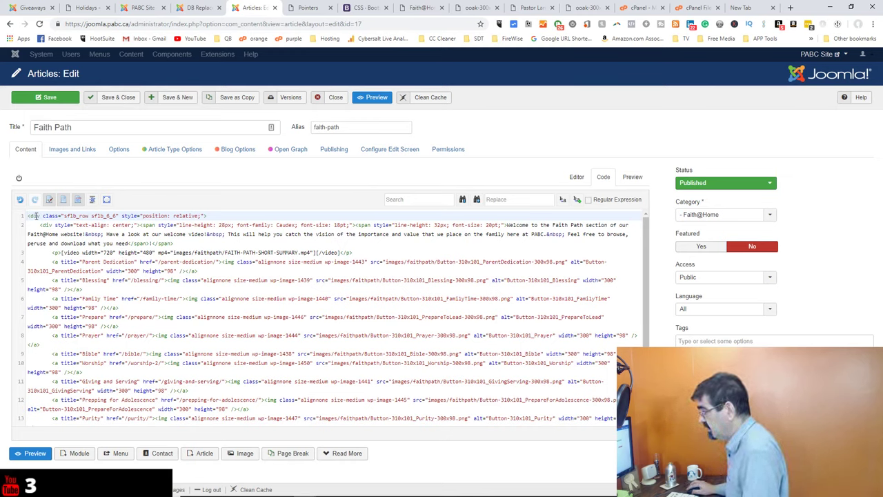
left_click_drag(28, 216, 209, 216)
key("ctrl+c")
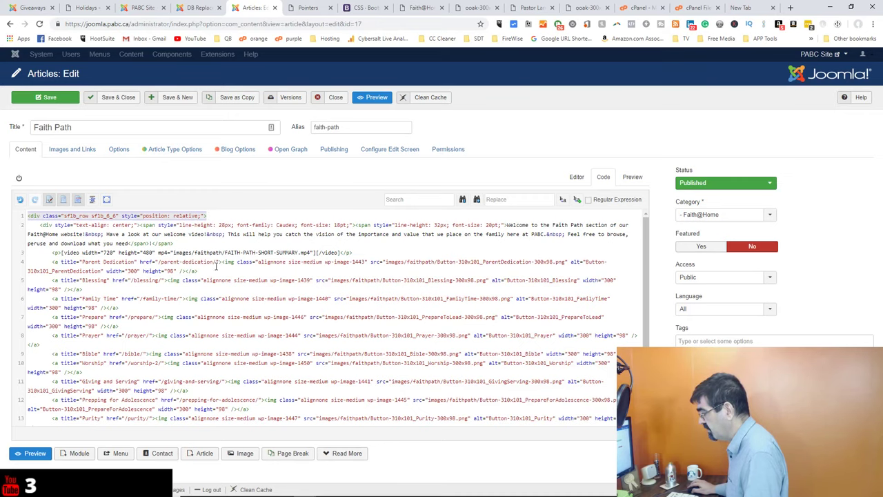
scroll(216, 266, "down", 2)
scroll(232, 318, "up", 2)
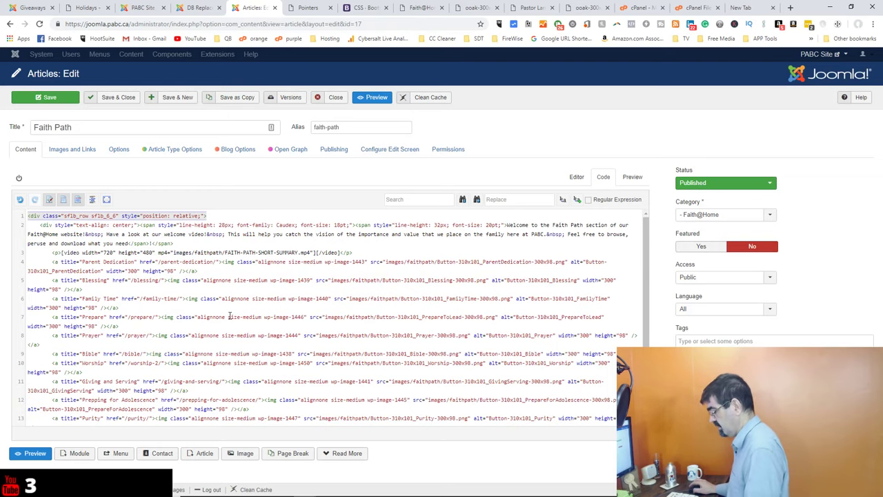
In DB Replacer, replace <div class="sflb_row sflb_6_6" style="position: relative;"> with nothing in the category's articles
left_click(198, 8)
left_click(368, 253)
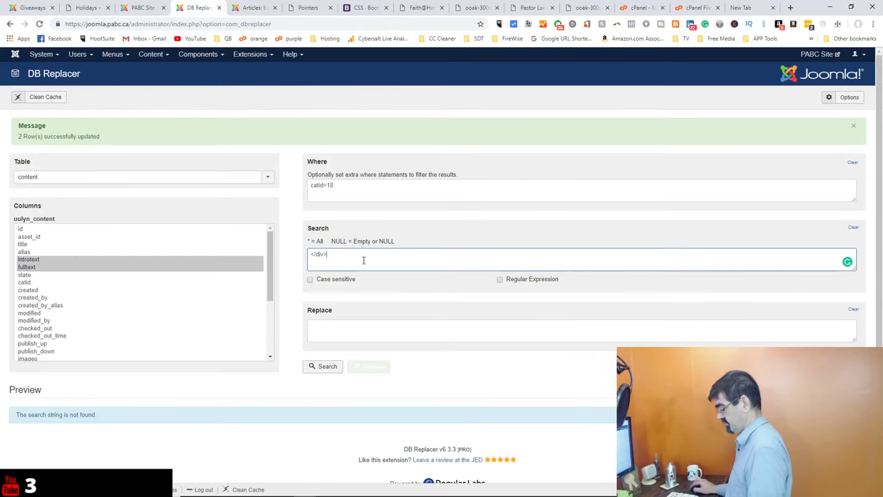
key("ctrl+a")
key("ctrl+v")
left_click(324, 369)
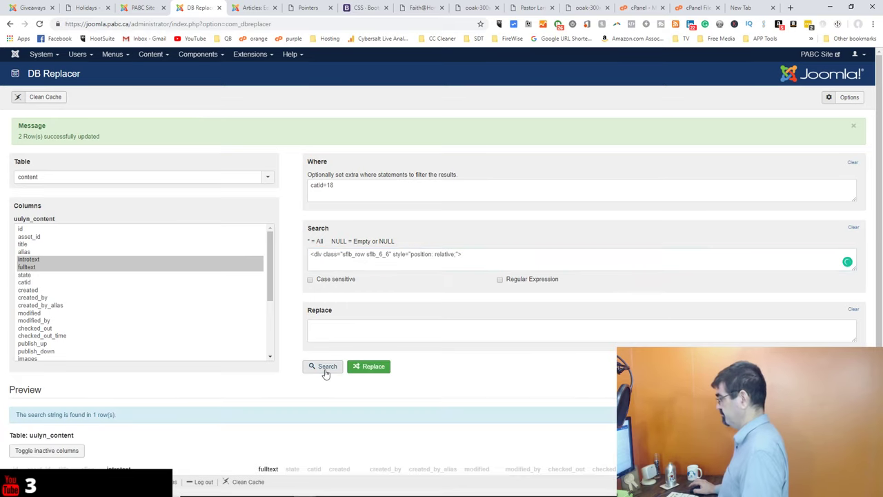
left_click(372, 366)
left_click(486, 76)
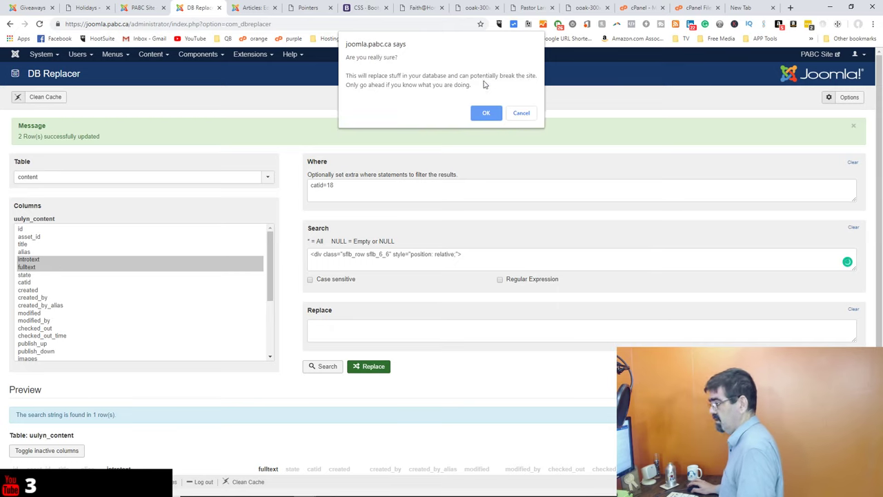
left_click(486, 113)
right_click(485, 115)
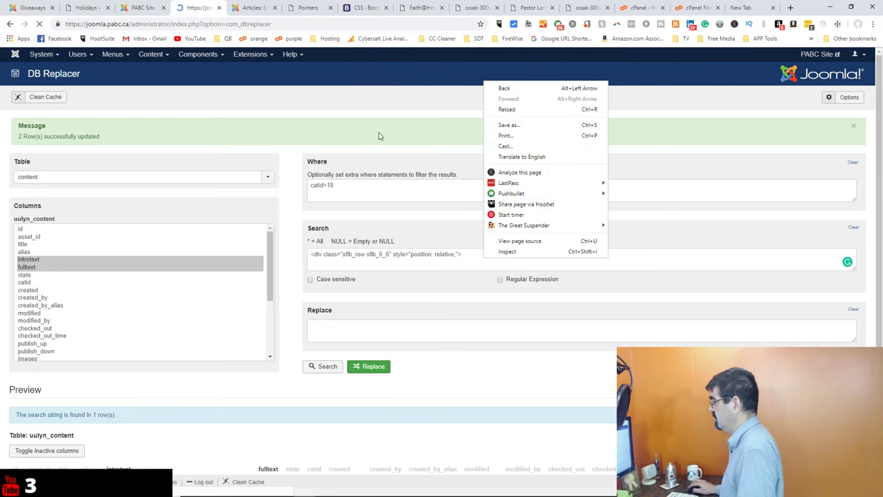
Reload the Faith Path article and check both its code and its visual layout
left_click(238, 9)
left_click(40, 25)
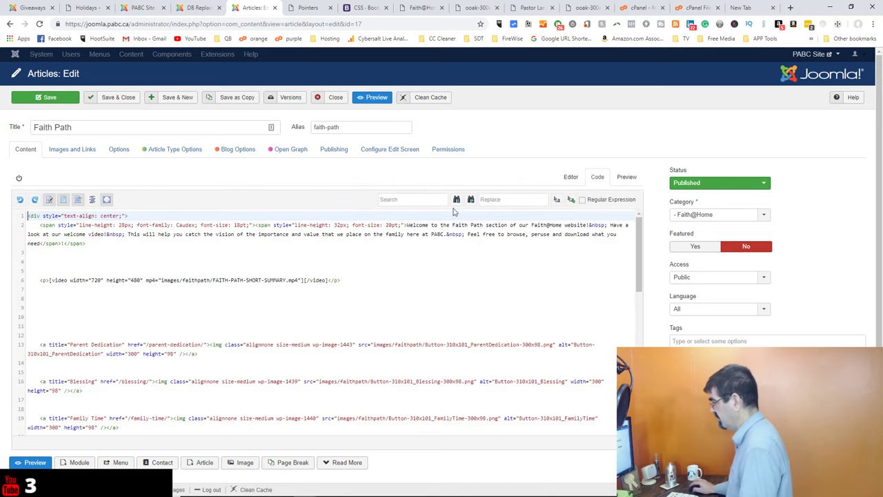
left_click(570, 177)
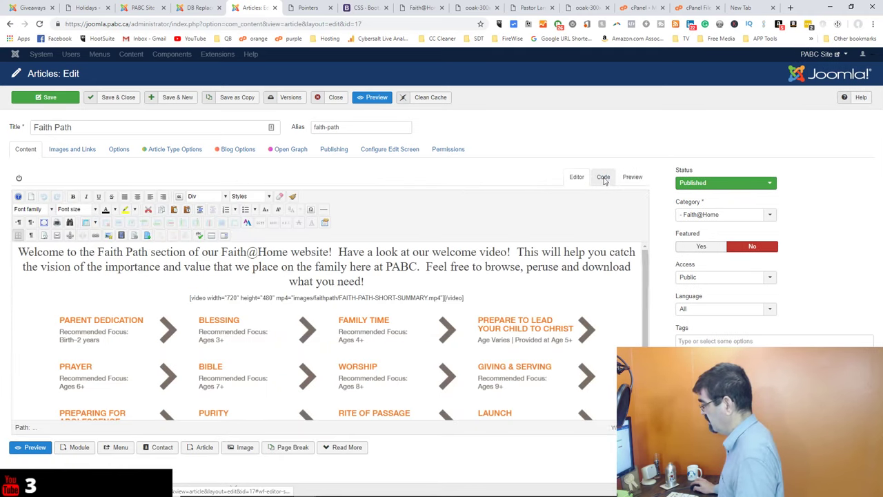
left_click(604, 177)
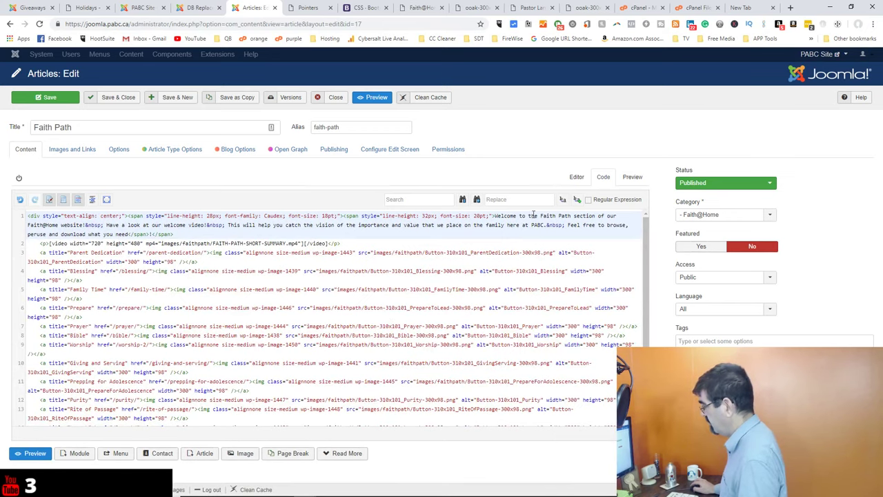
left_click(577, 178)
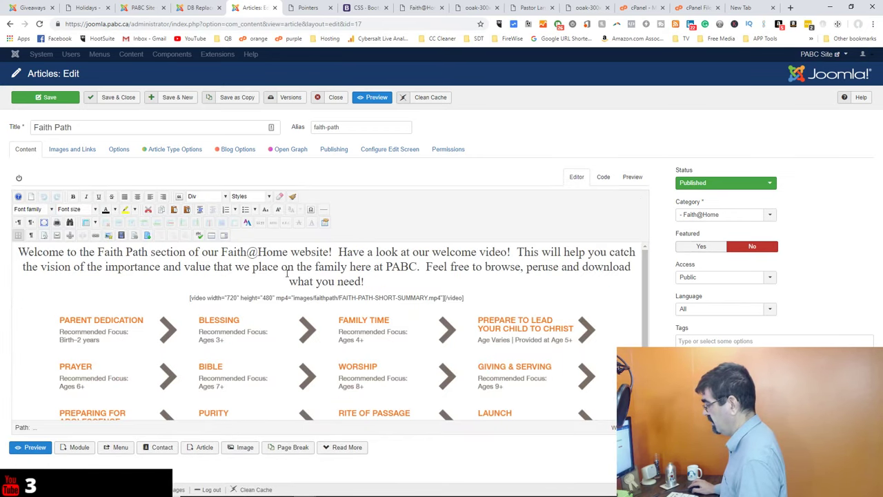
Remove the formatting from all of the Faith Path article's content in the visual editor and center it
key("ctrl+a")
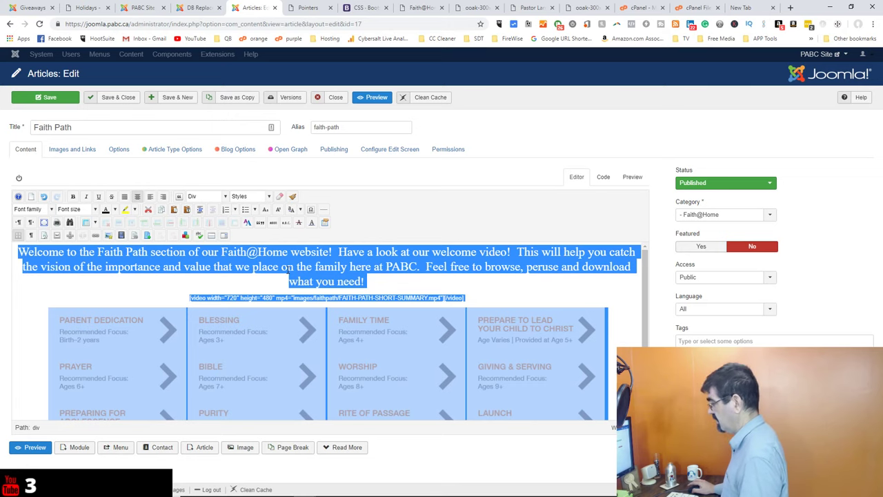
left_click(281, 197)
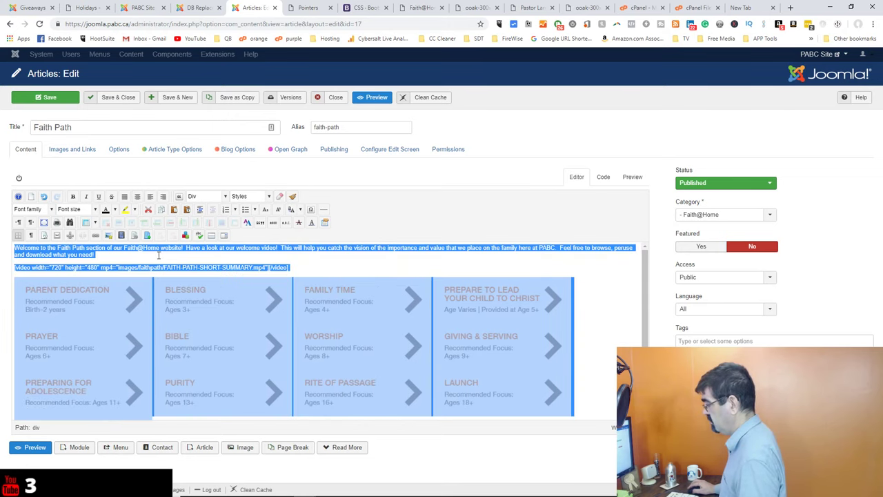
left_click(114, 257)
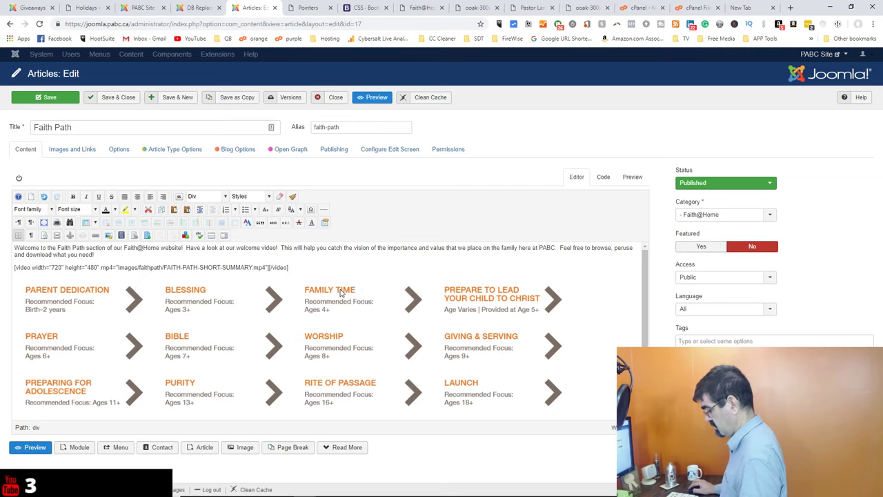
key("ctrl+a")
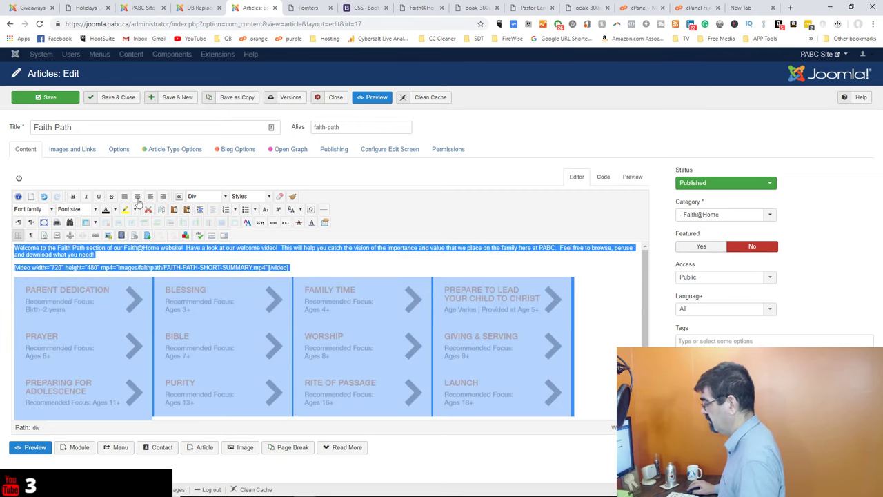
left_click(138, 196)
Try to left-align the Faith Path welcome sentence, and undo the alignment change
left_click(163, 252)
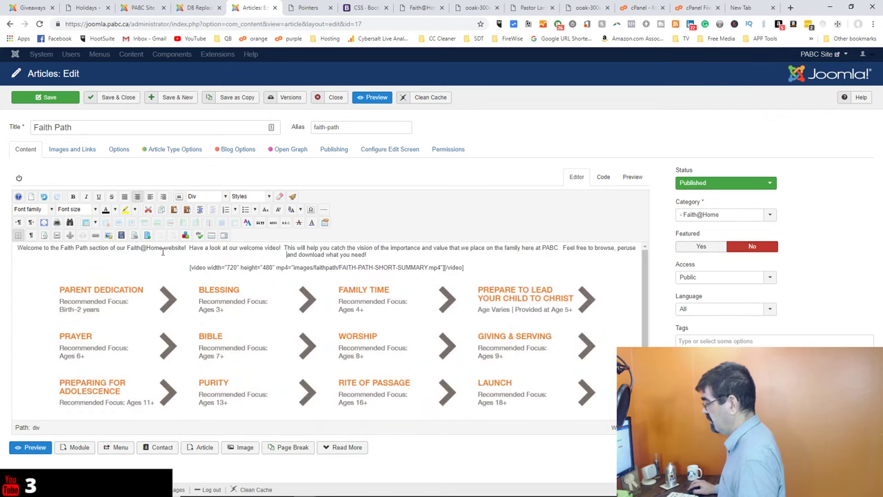
left_click(150, 200)
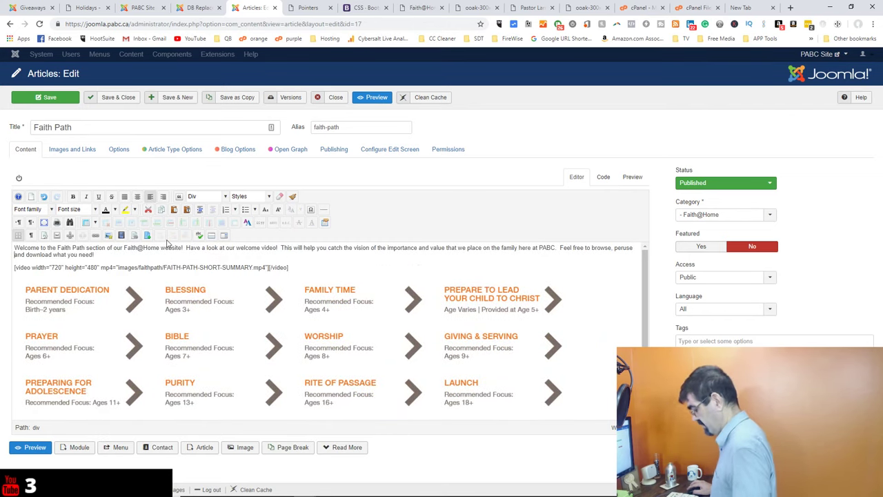
key("ctrl+z")
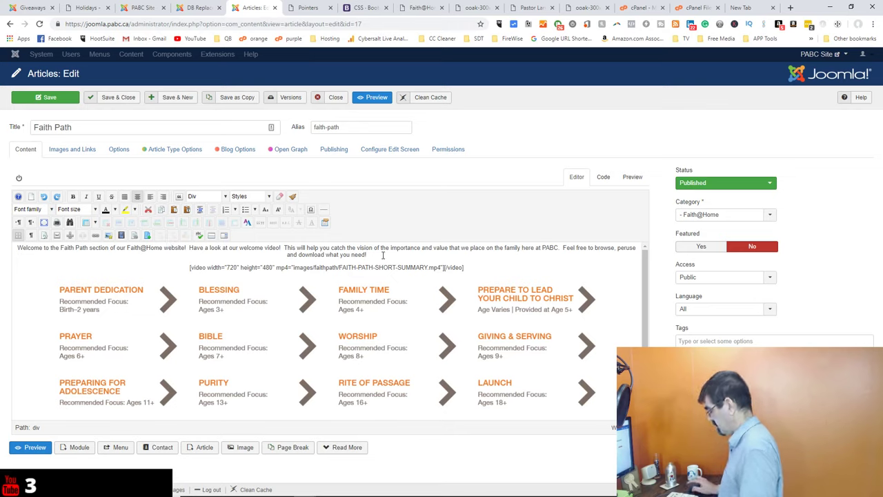
Separate the Faith Path welcome sentence from the content below it, left-align only that sentence, and save the article
key("Return")
left_click(382, 255)
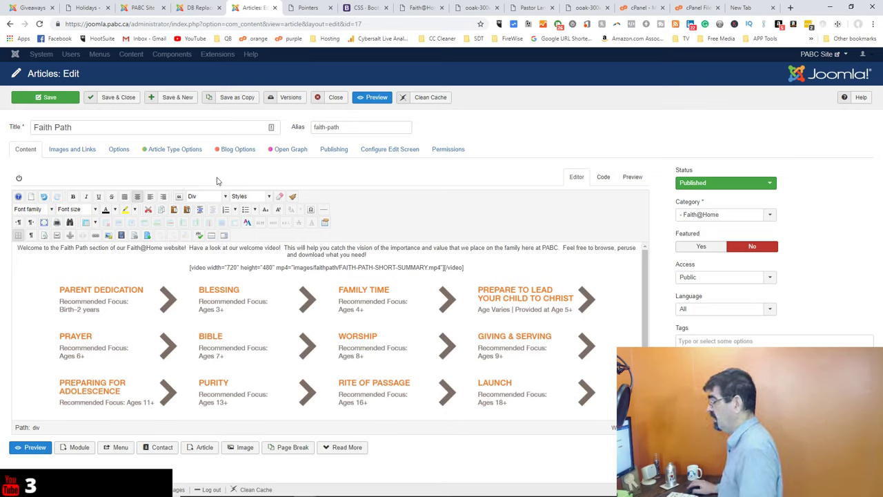
left_click(137, 196)
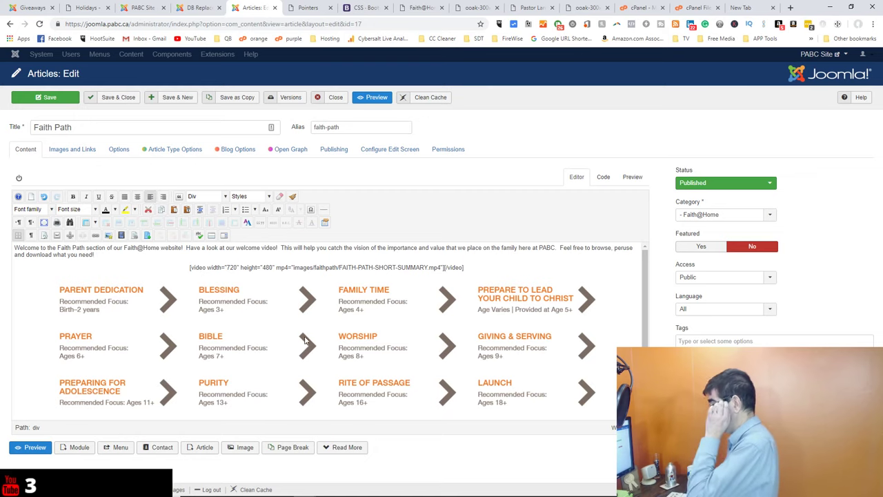
scroll(304, 338, "down", 2)
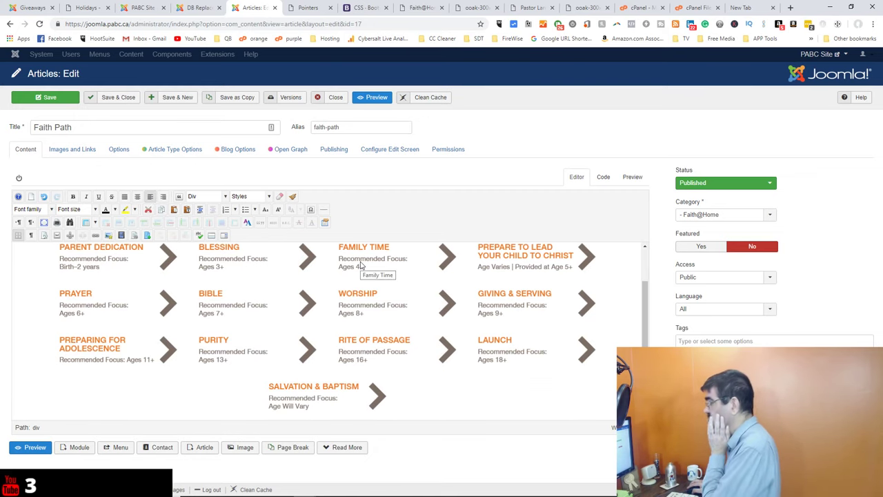
left_click(22, 100)
View the Faith Path article on the public site, test its Blessing button link and return to the article
mouse_move(824, 58)
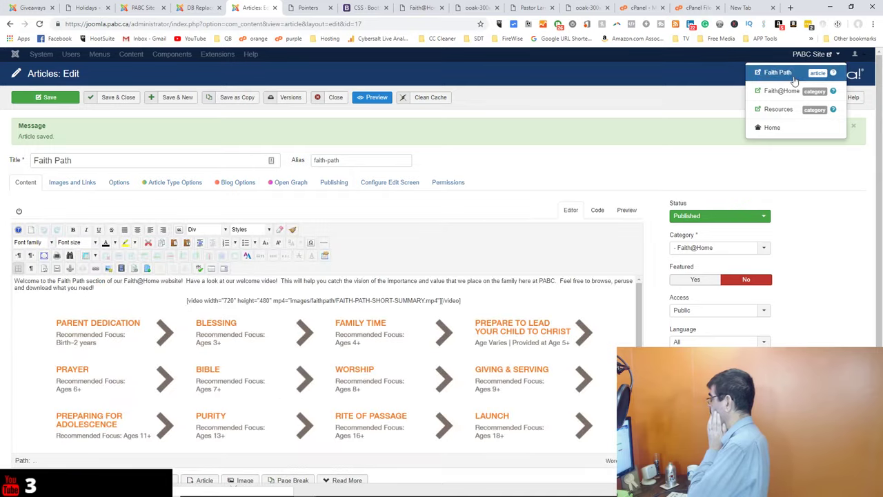
left_click(794, 74)
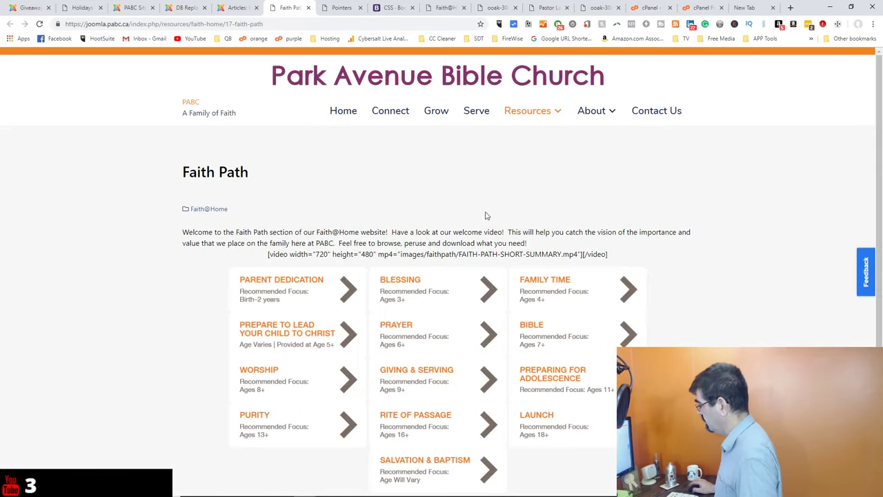
scroll(476, 222, "down", 1)
scroll(476, 223, "down", 1)
scroll(473, 226, "up", 1)
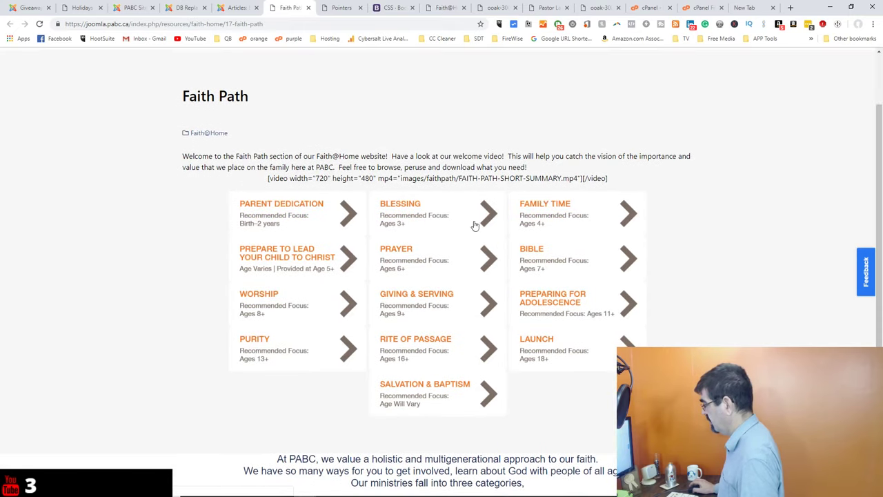
left_click(400, 214)
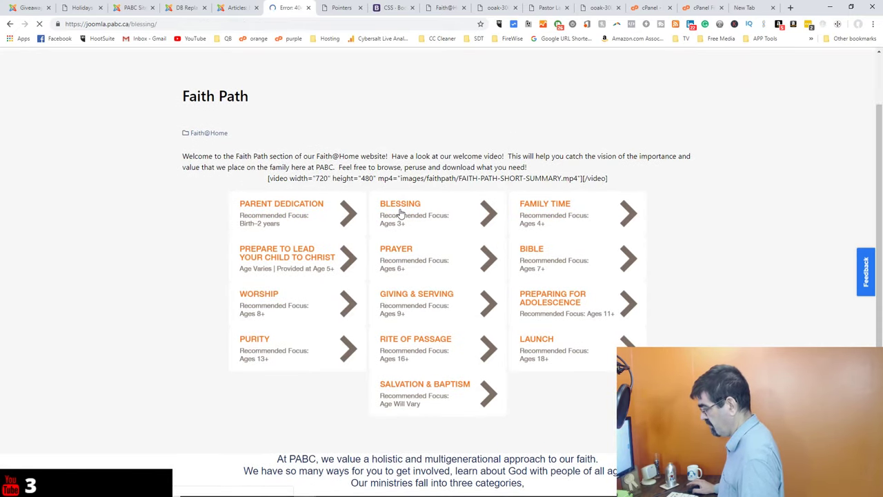
left_click(10, 24)
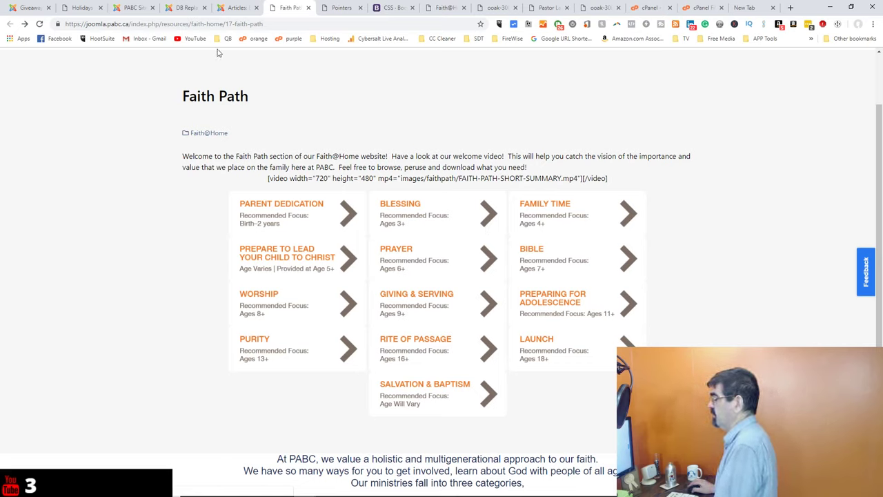
Return to the Faith Path article in the Joomla administrator, and save and close it
left_click(234, 9)
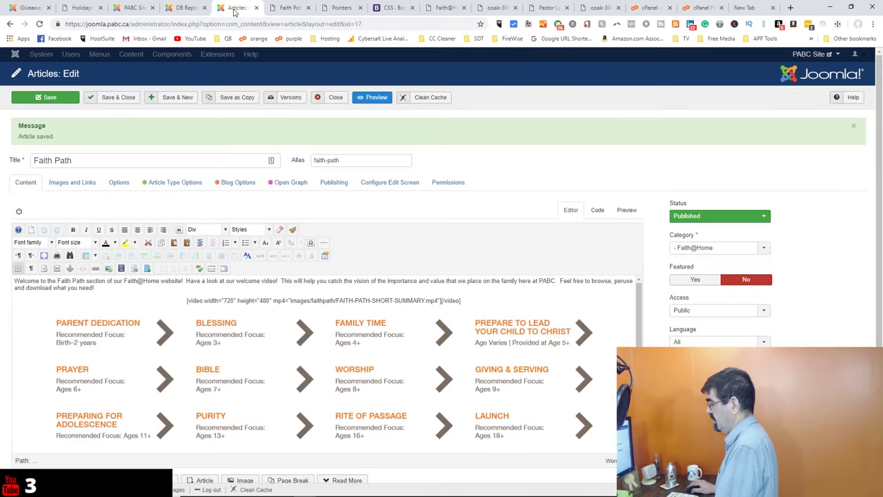
left_click(192, 10)
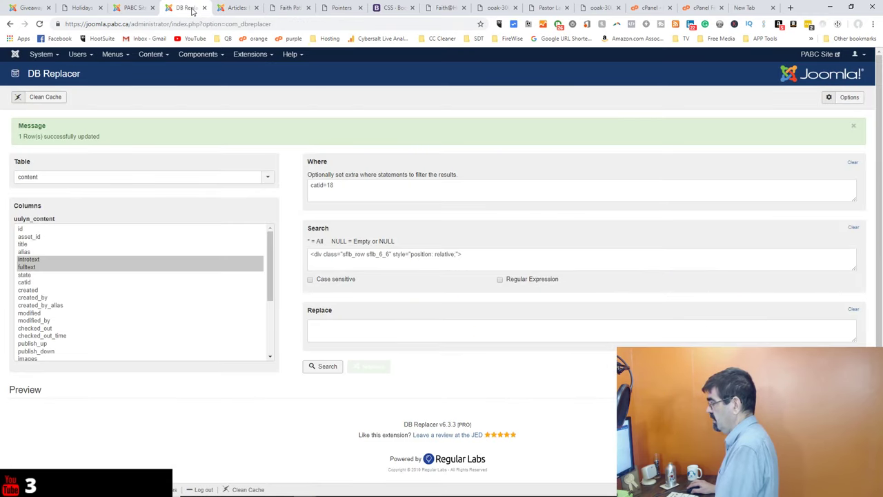
left_click(238, 9)
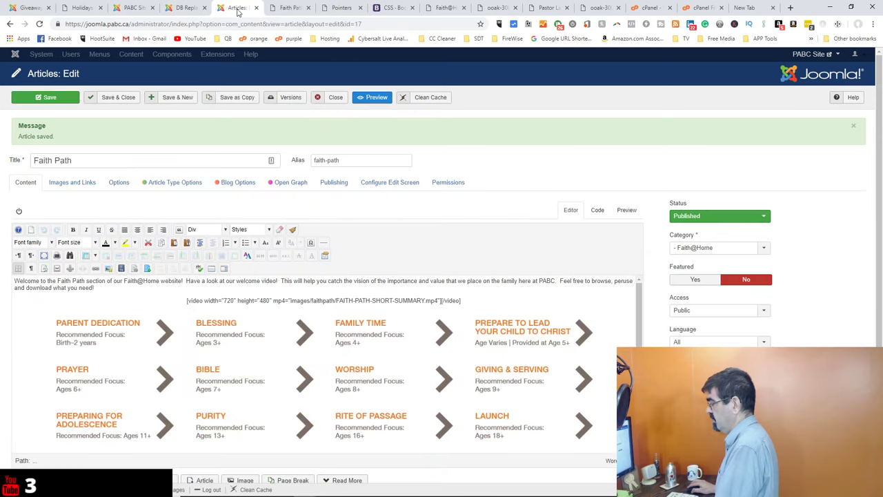
left_click(117, 98)
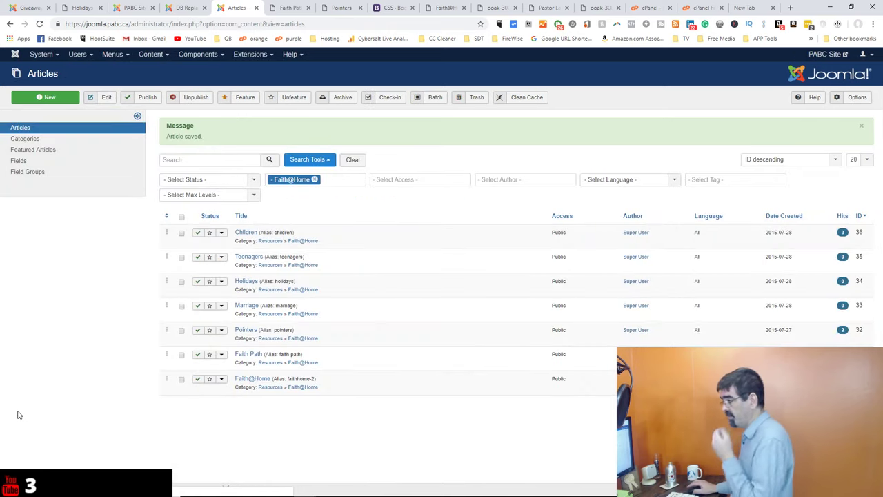
Open the Faith@Home article and look through the layout of its text and images in the visual editor
left_click(254, 378)
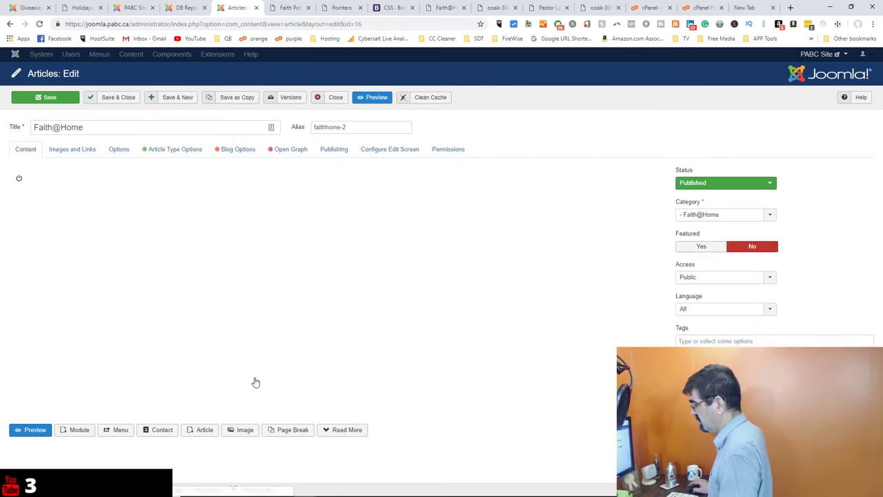
scroll(269, 362, "down", 5)
scroll(269, 362, "down", 10)
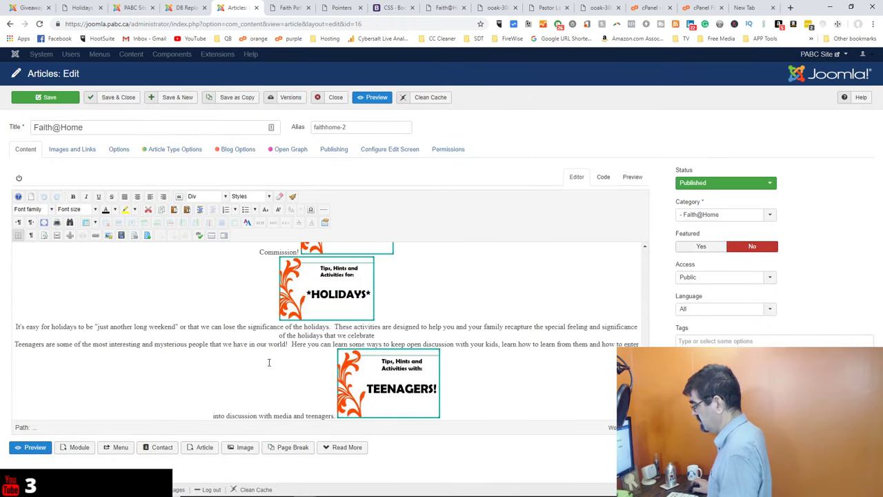
scroll(268, 362, "up", 5)
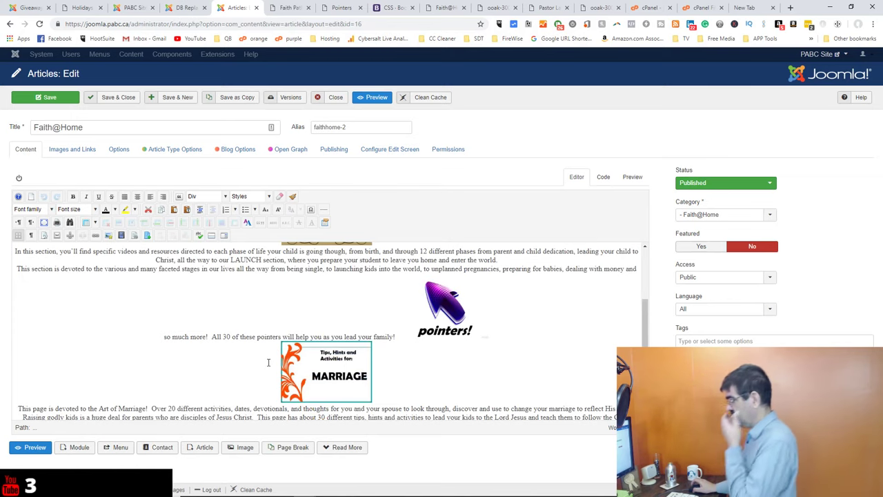
Examine how the Faith@Home article's text and linked images are arranged, from the heading down to the Teenagers section
scroll(268, 362, "up", 10)
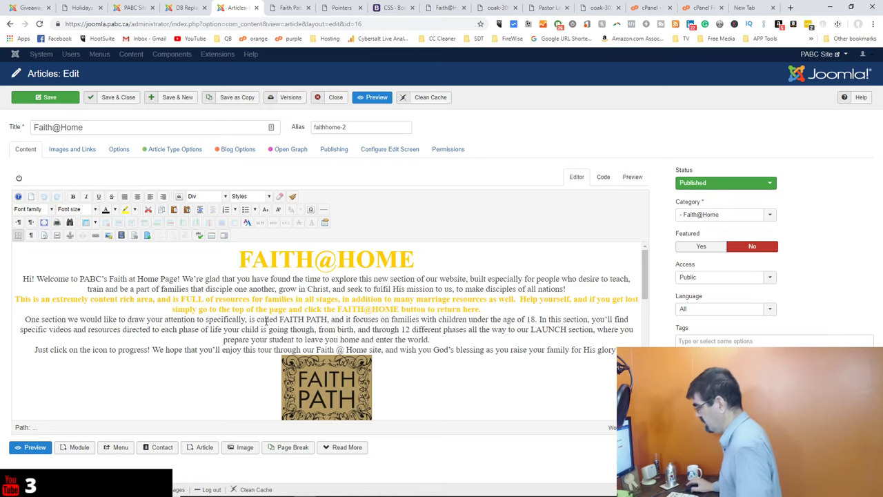
scroll(359, 327, "down", 5)
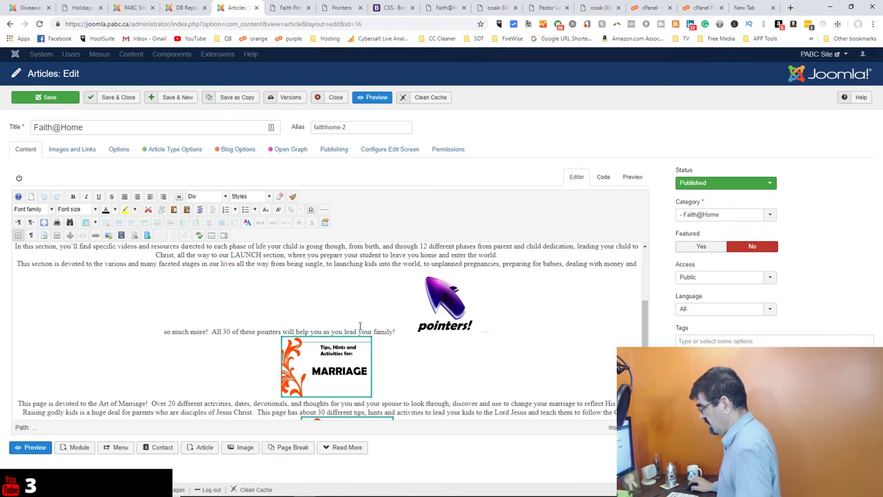
scroll(360, 328, "down", 4)
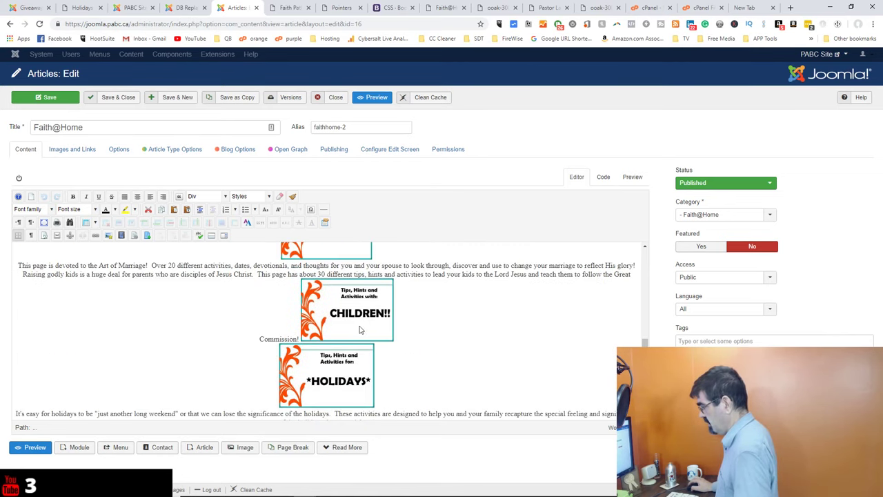
scroll(359, 330, "up", 6)
scroll(360, 330, "down", 3)
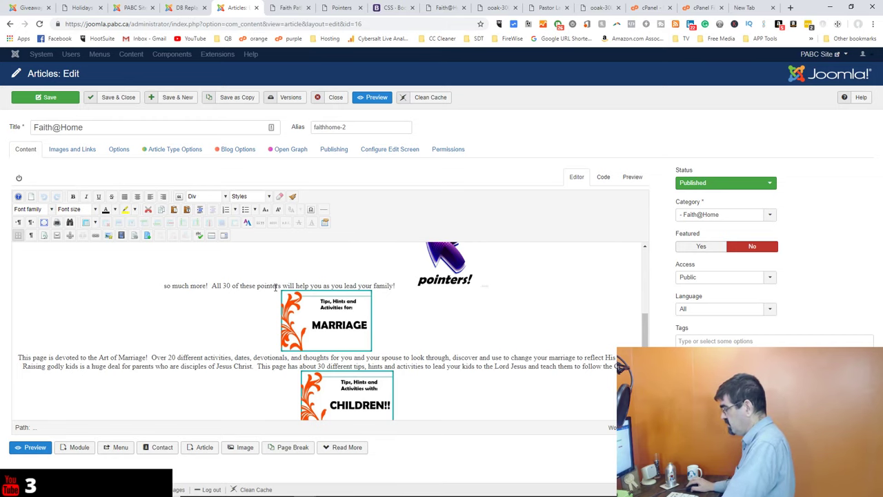
scroll(249, 293, "up", 3)
scroll(368, 292, "down", 2)
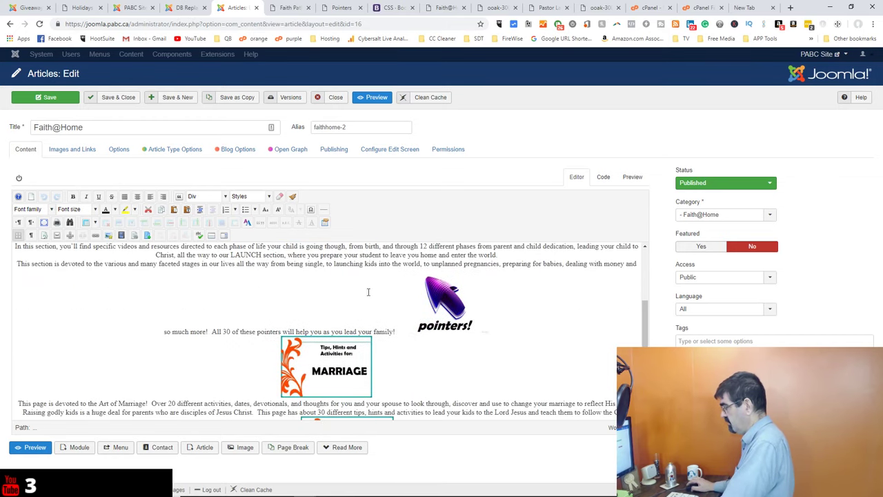
left_click(435, 306)
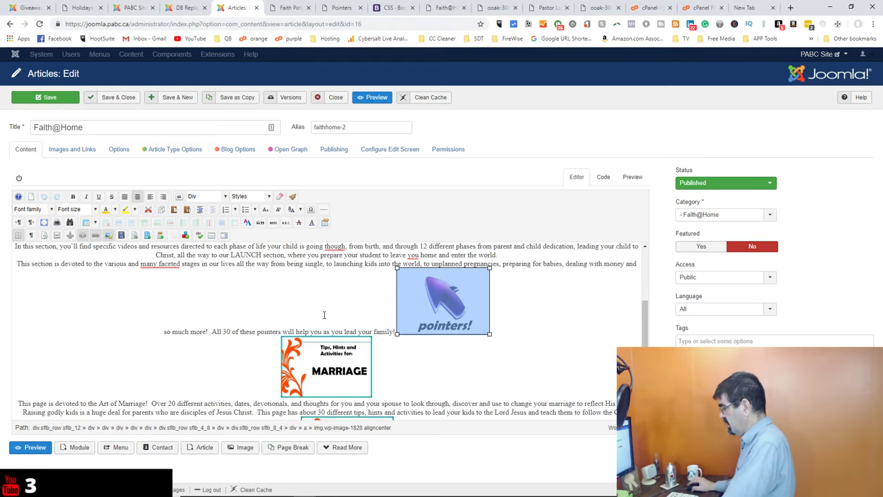
scroll(324, 315, "down", 5)
scroll(324, 320, "down", 1)
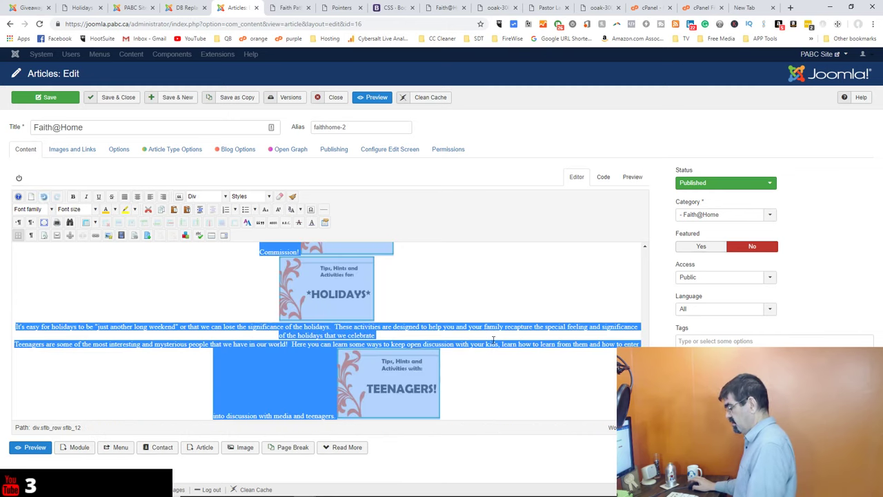
Remove the formatting from the entire content of the Faith@Home article, and save and close it
key("ctrl+a")
left_click(280, 196)
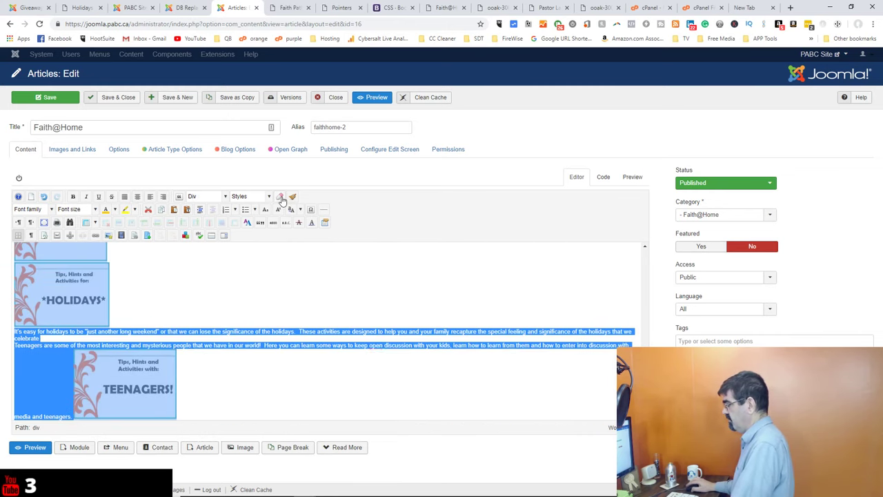
scroll(331, 327, "up", 5)
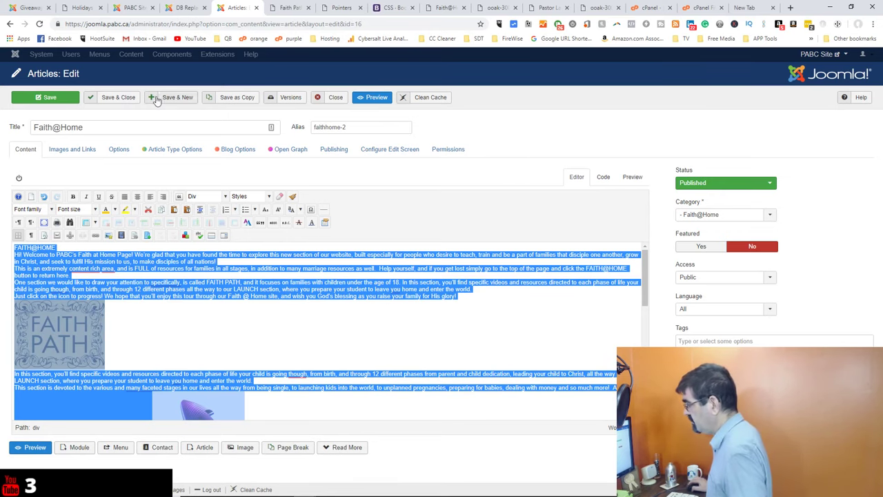
left_click(116, 99)
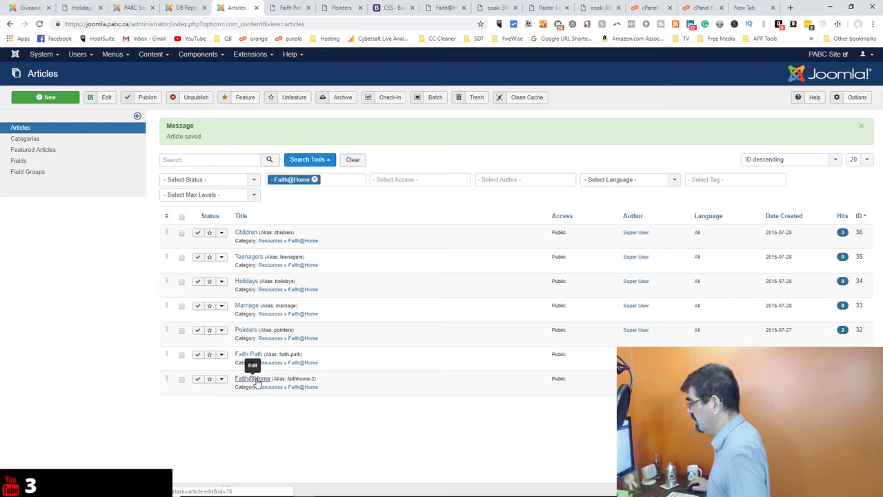
Open the Faith@Home page under Resources on the public site and look through its articles down to the pagination
left_click(289, 7)
scroll(328, 148, "up", 2)
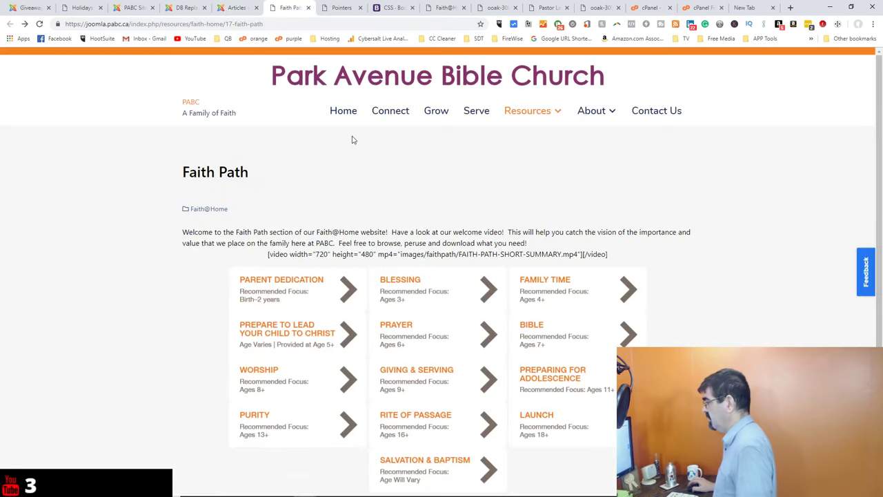
mouse_move(517, 123)
left_click(519, 141)
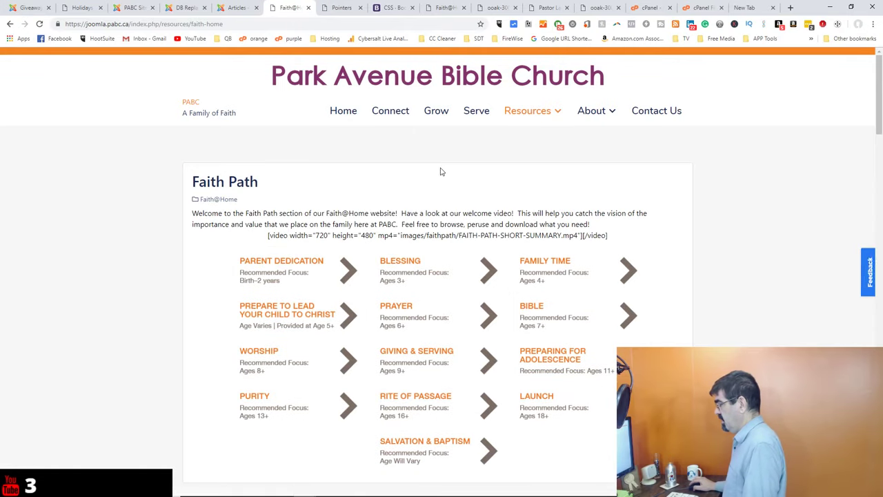
scroll(441, 172, "down", 4)
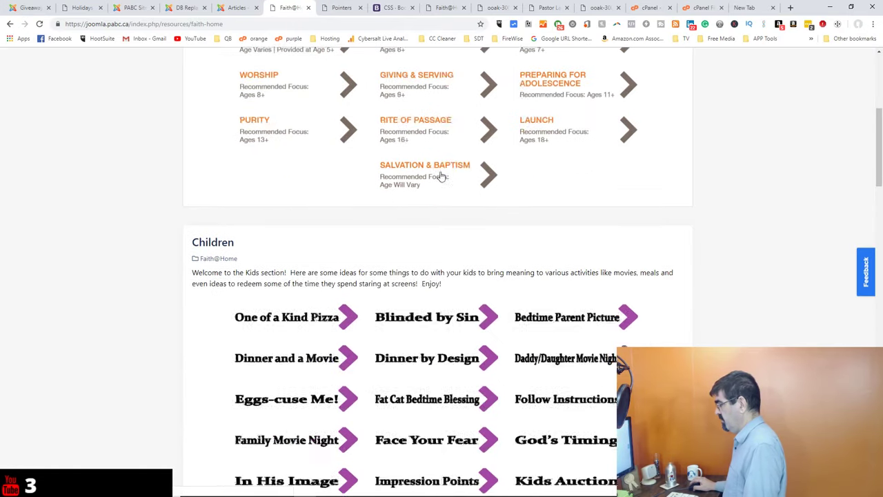
scroll(440, 177, "down", 1)
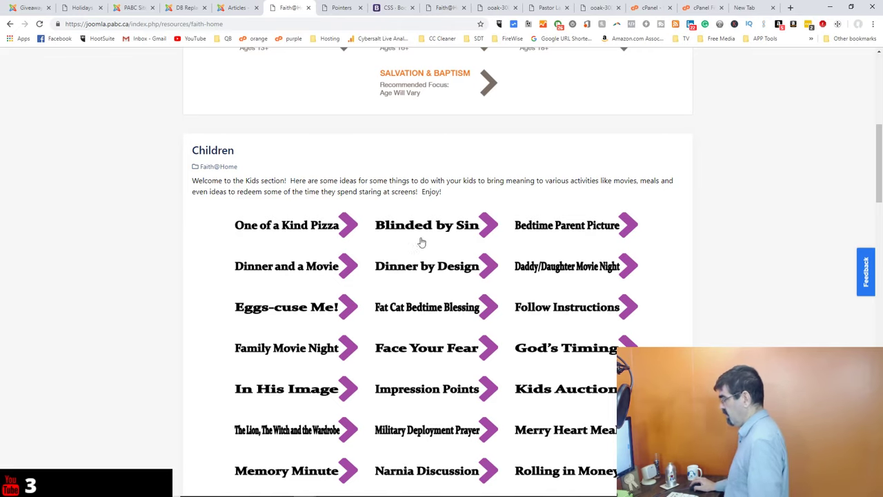
scroll(394, 241, "down", 9)
scroll(430, 228, "down", 10)
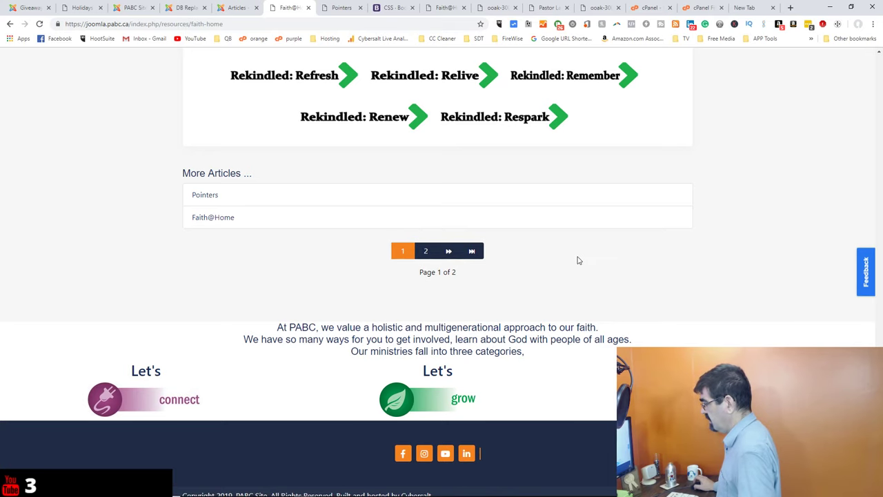
scroll(578, 260, "up", 20)
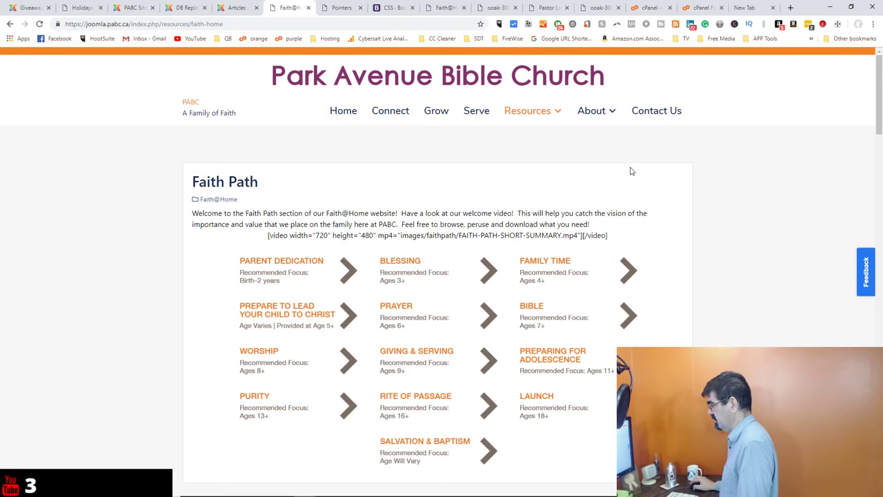
Return to the Joomla administrator, reload the article list and remove its Faith@Home category filter
left_click(235, 8)
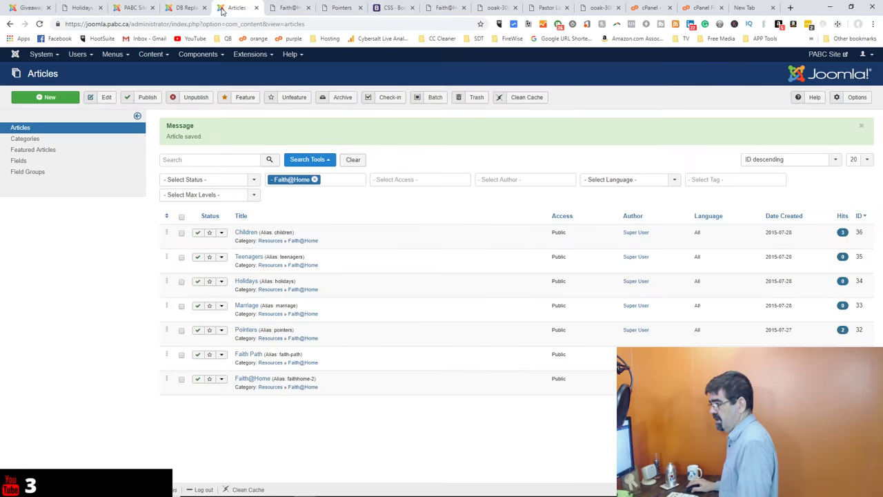
left_click(145, 59)
left_click(147, 68)
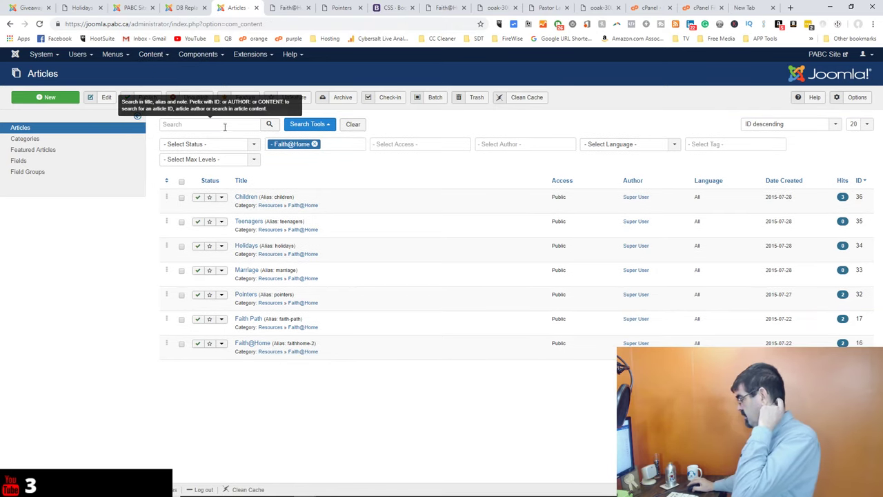
left_click(315, 144)
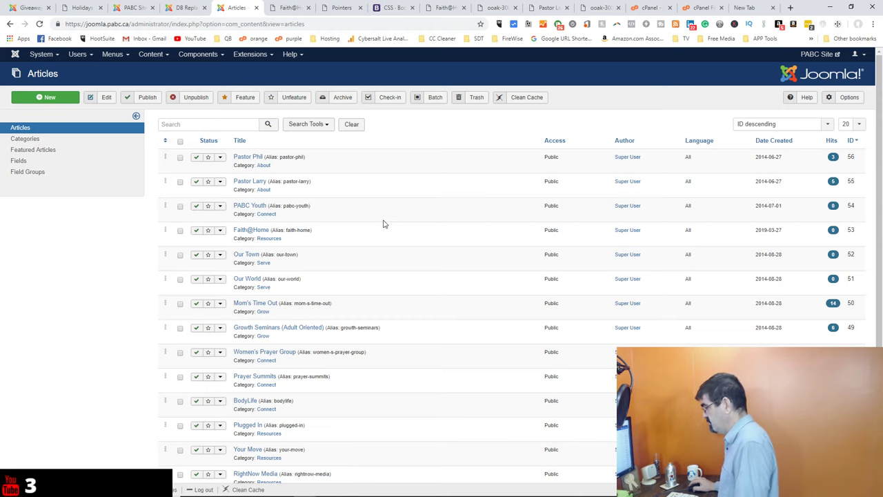
scroll(384, 223, "down", 3)
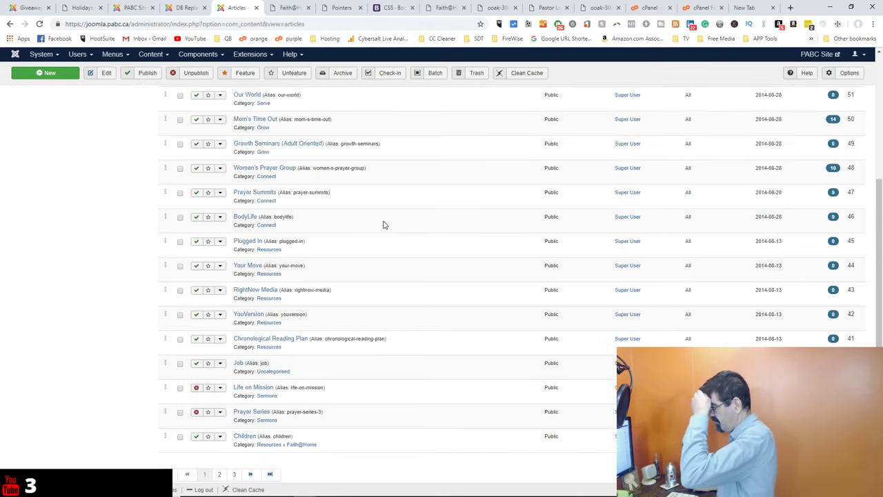
scroll(387, 227, "up", 3)
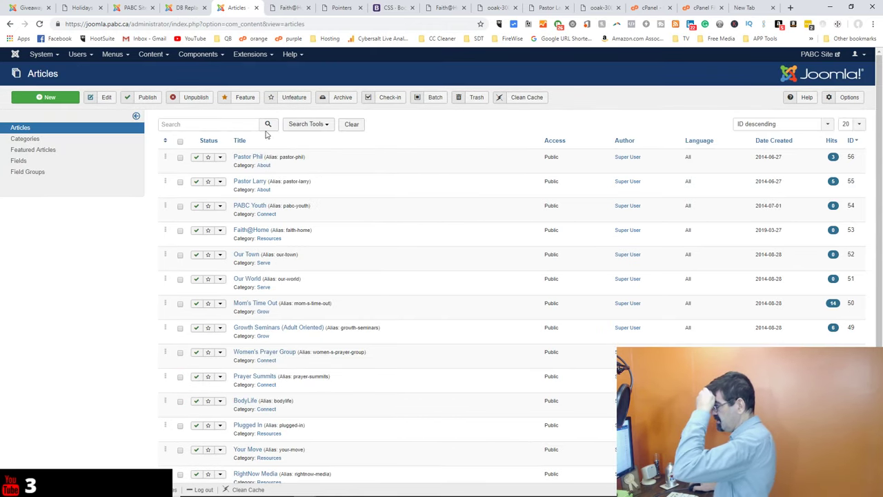
Filter the article list by the Unpublished status and look through the listed articles
left_click(308, 124)
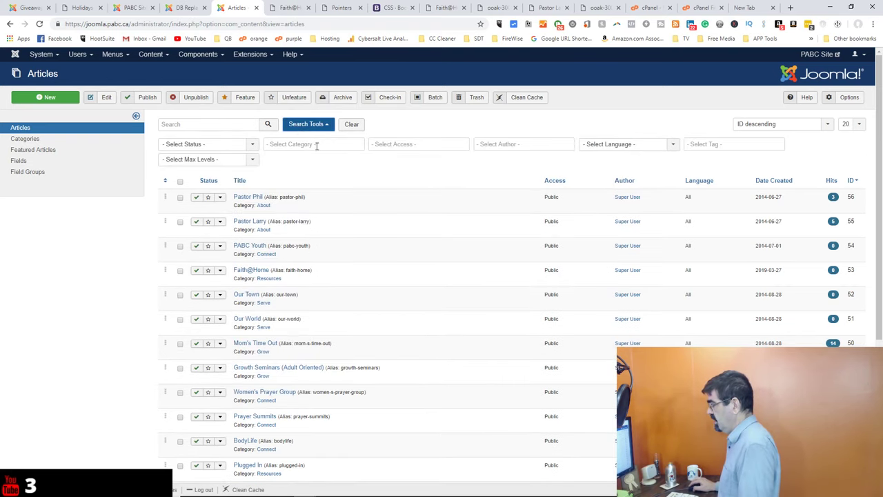
left_click(250, 145)
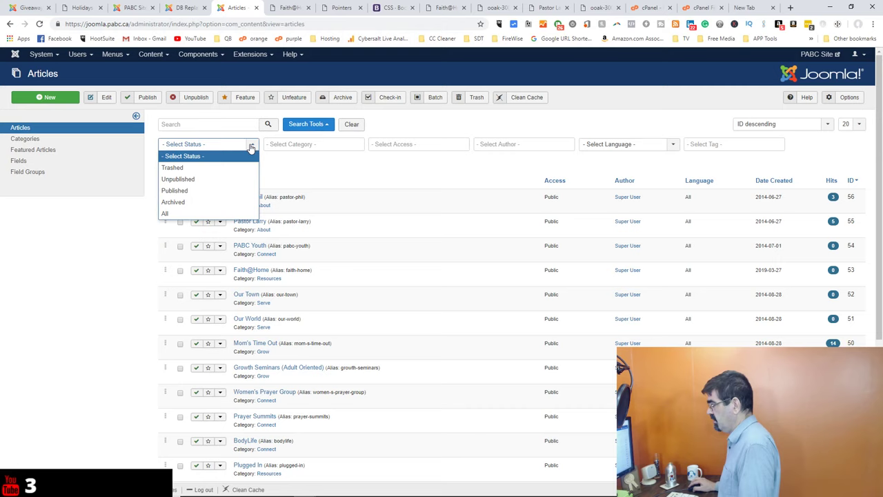
left_click(221, 179)
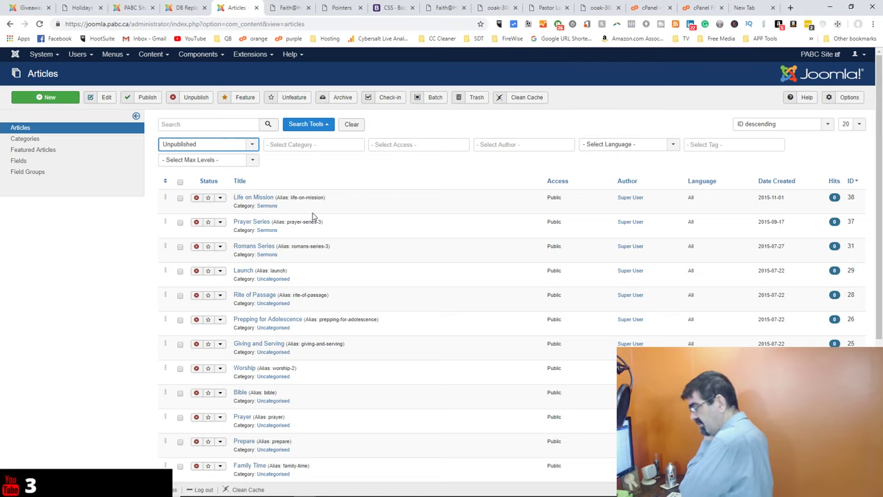
scroll(314, 219, "down", 2)
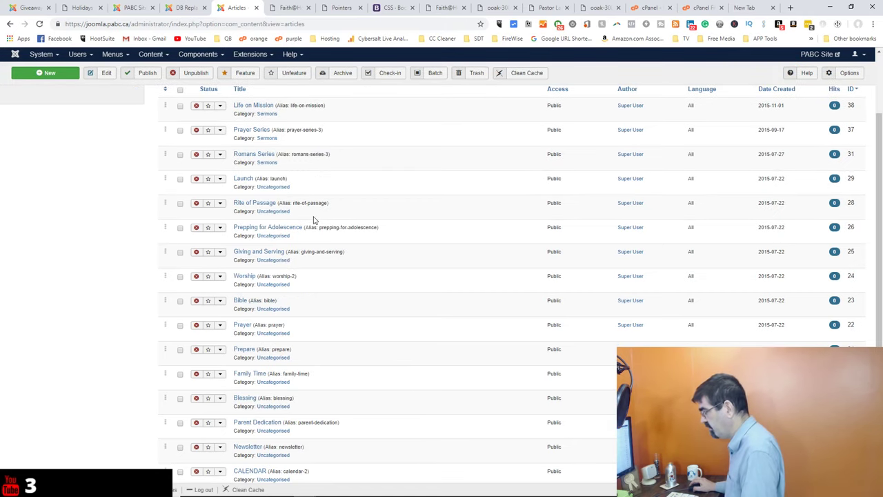
Test the Parent Dedication button link in the Faith Path section of the public Faith@Home page
left_click(288, 12)
scroll(447, 234, "down", 2)
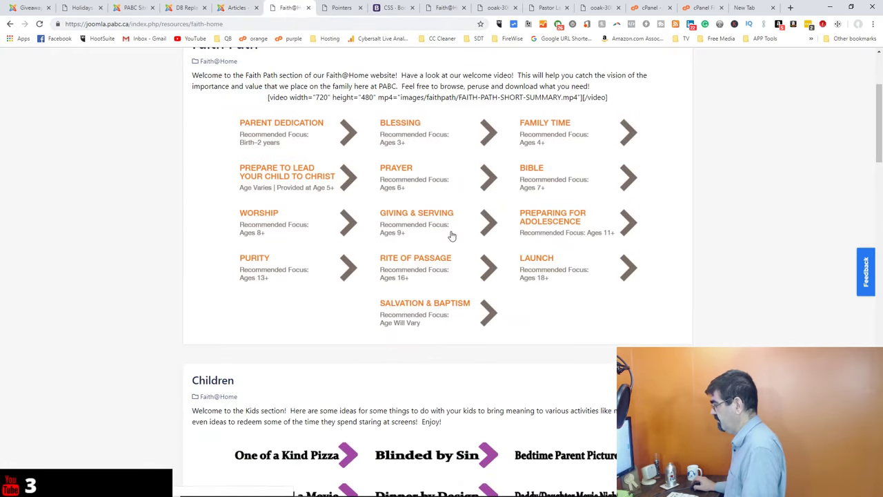
left_click(293, 133)
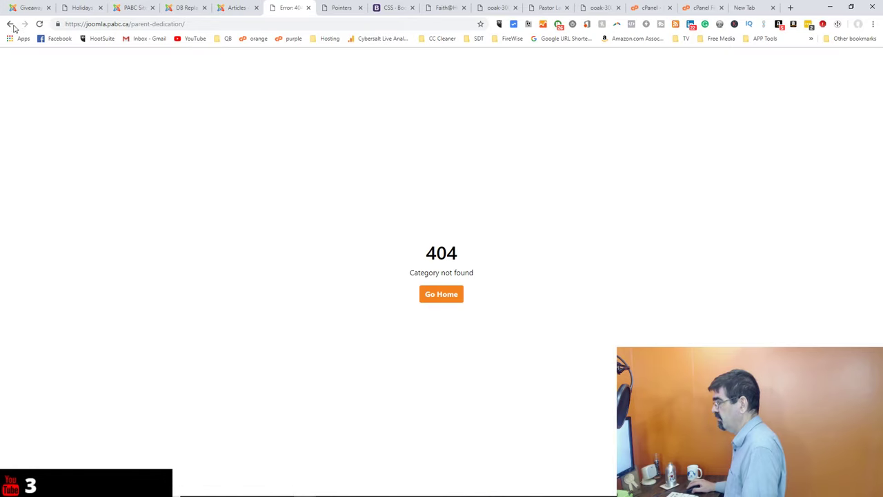
Return to the unpublished articles in the Joomla administrator and open the Parent Dedication article for editing
left_click(221, 11)
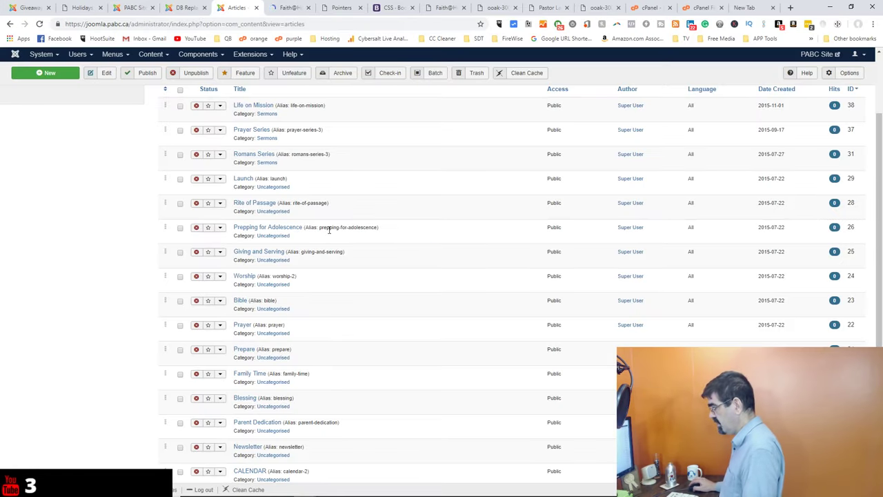
scroll(329, 233, "down", 1)
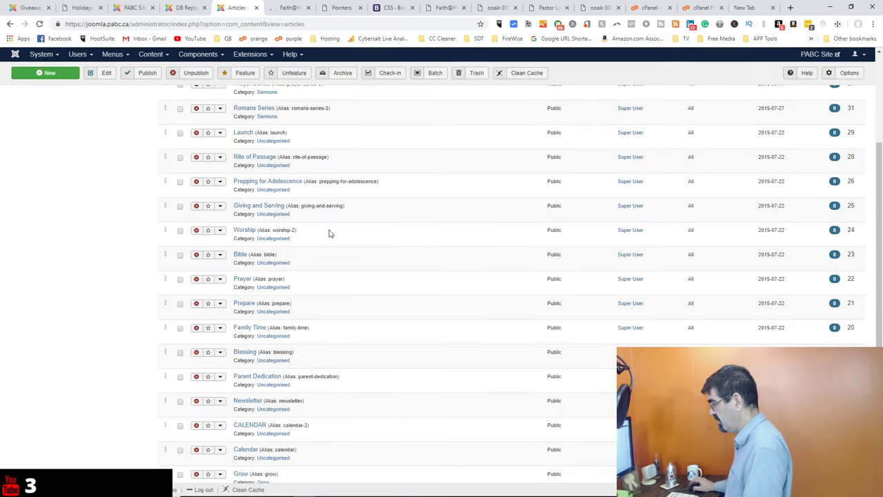
left_click(269, 377)
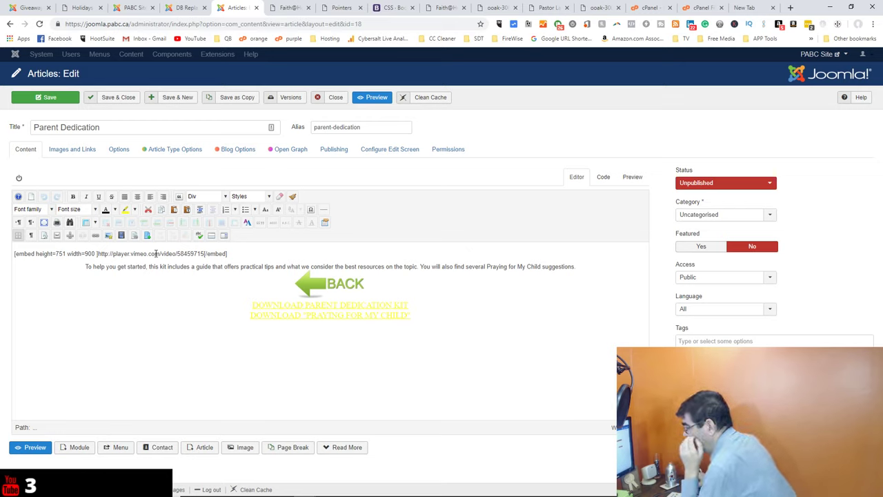
Inspect the link behind "DOWNLOAD PARENT DEDICATION KIT" without changing it, and check the Vimeo embed code above
left_click(389, 309)
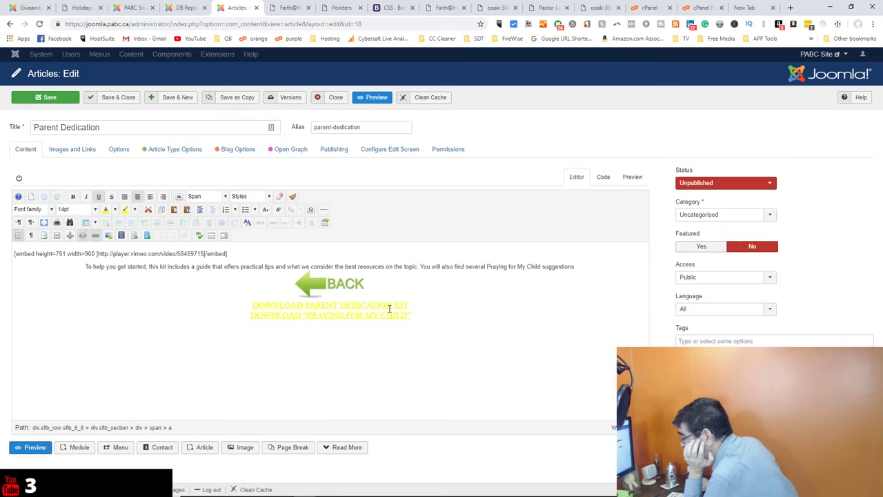
left_click(95, 236)
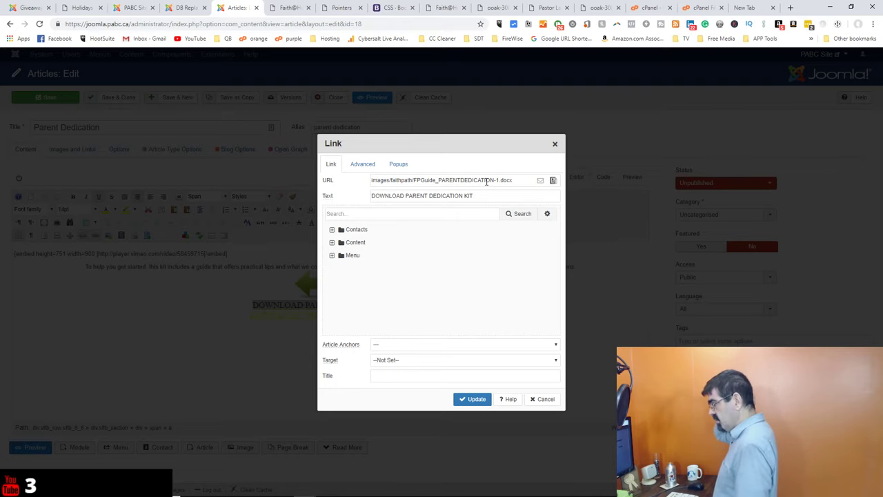
left_click(544, 400)
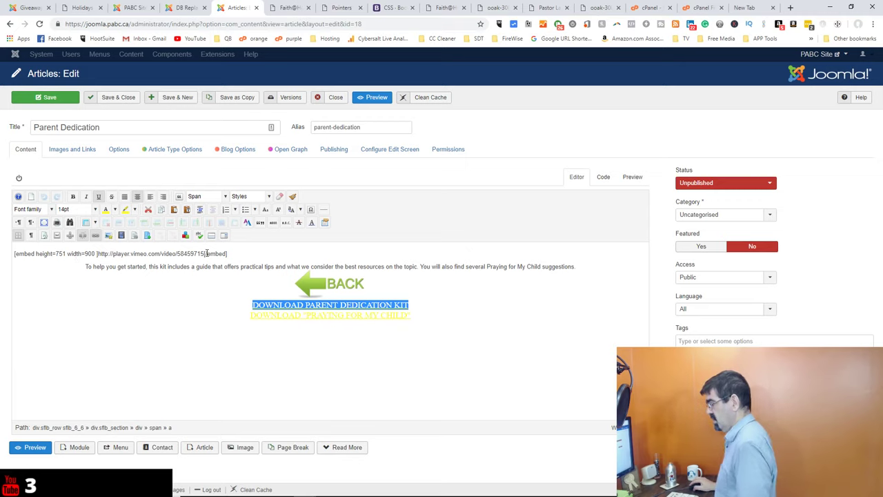
left_click(179, 253, "shift")
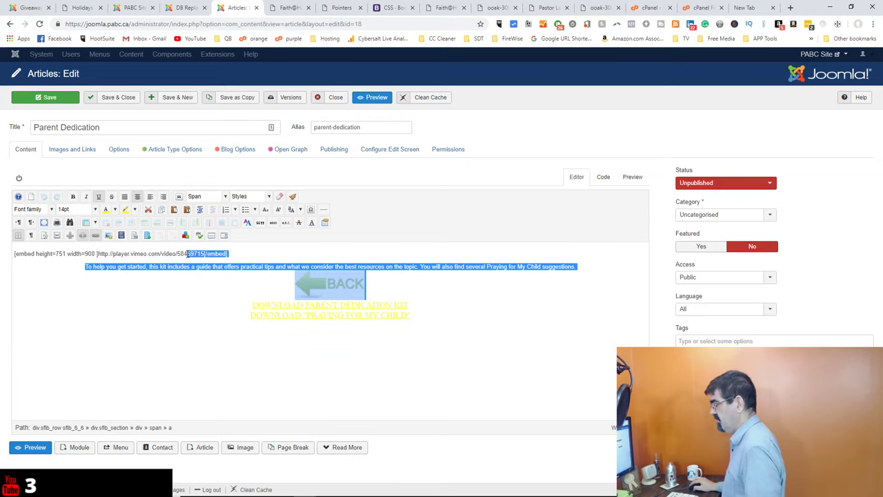
left_click(199, 253)
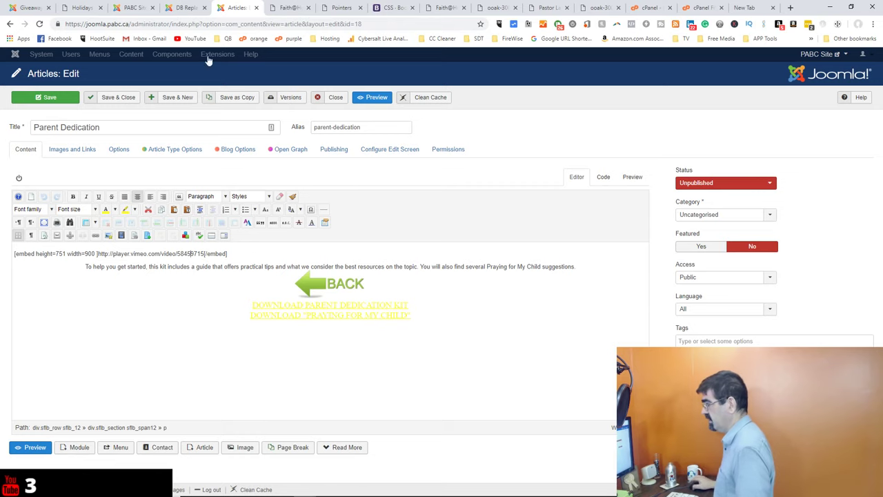
Close the Parent Dedication article without saving, open the unpublished PABC Values article and read through its discipleship practices
left_click(329, 100)
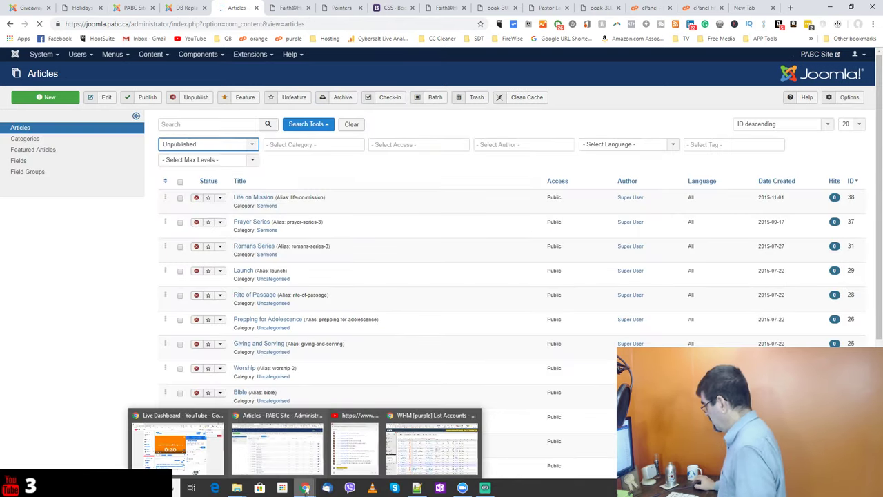
scroll(348, 250, "down", 3)
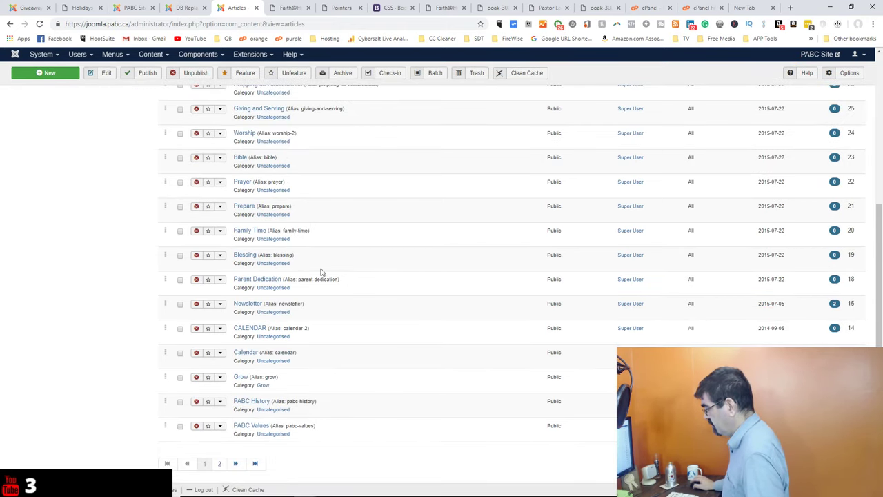
left_click(253, 425)
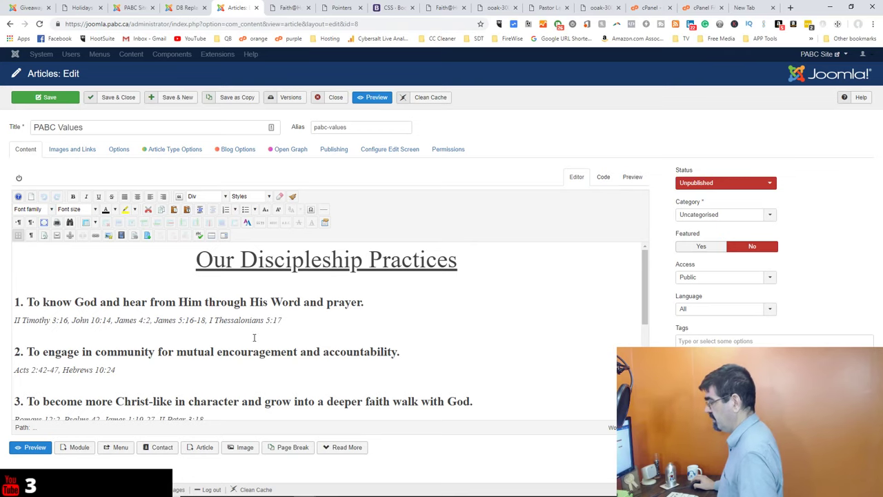
scroll(253, 337, "down", 2)
scroll(254, 337, "down", 3)
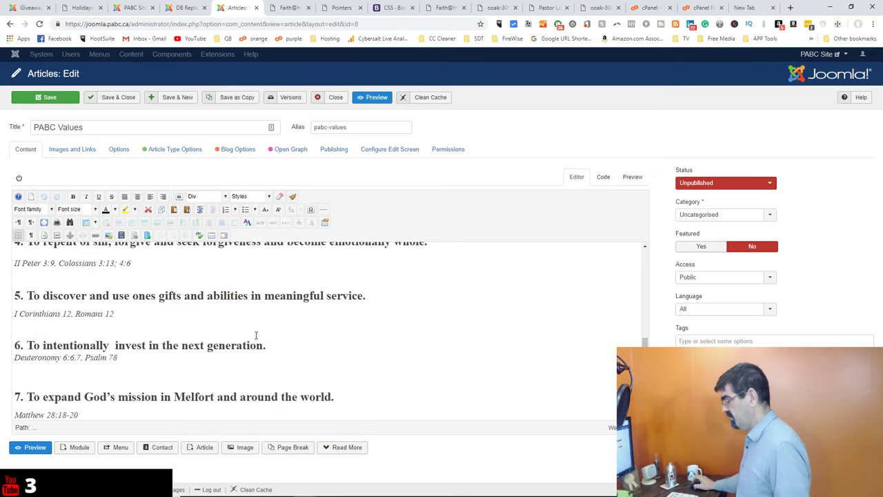
scroll(255, 335, "up", 5)
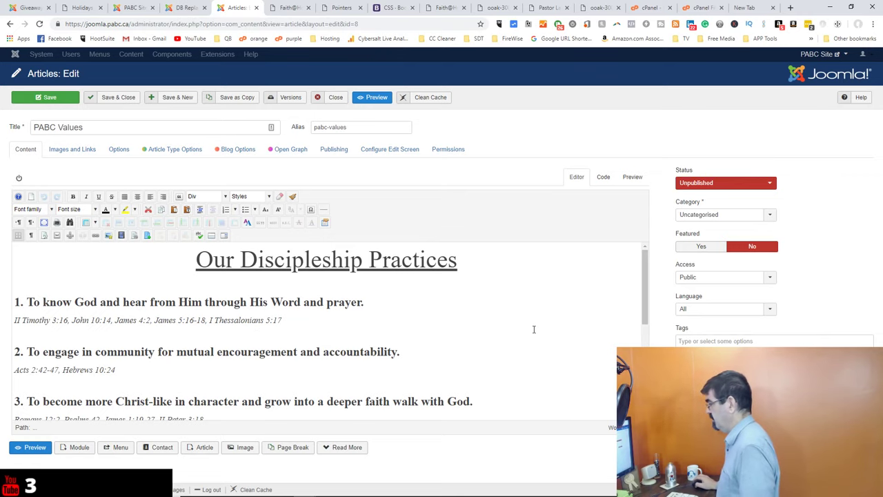
Switch to the public pabc.ca site and look through the Resources page for a link to the discipleship practices
left_click(118, 10)
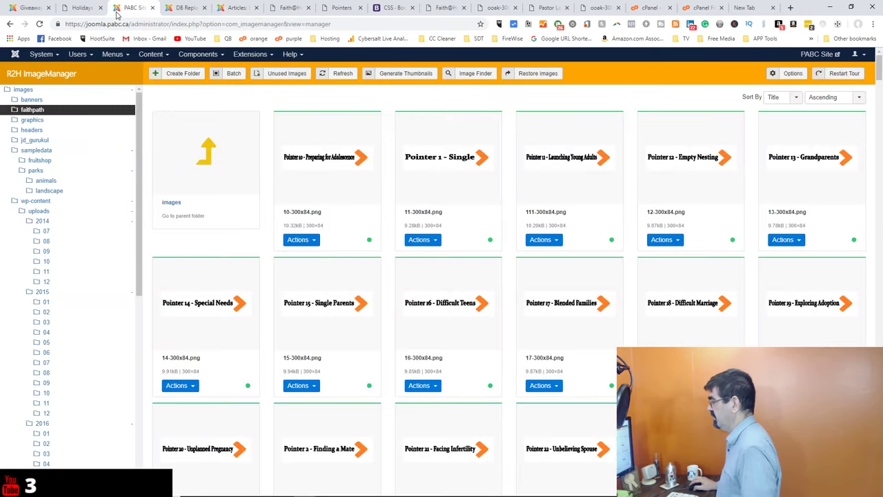
left_click(78, 10)
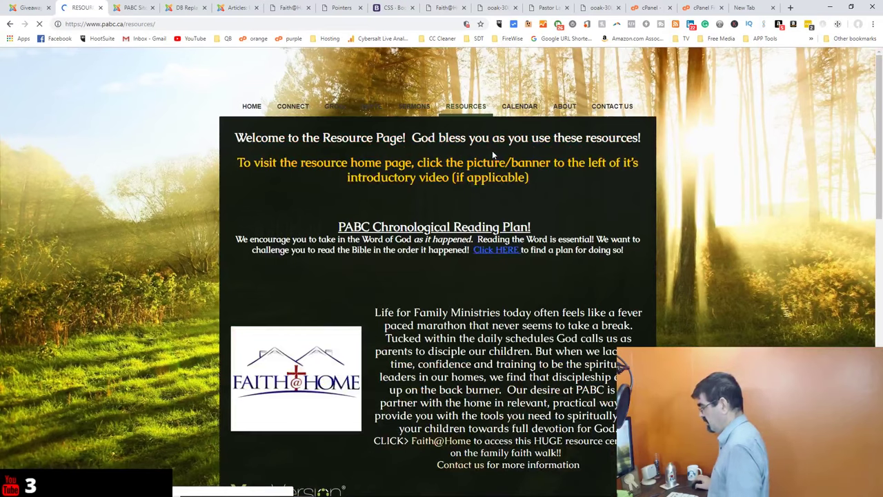
scroll(491, 159, "down", 2)
scroll(499, 174, "down", 3)
scroll(498, 175, "up", 3)
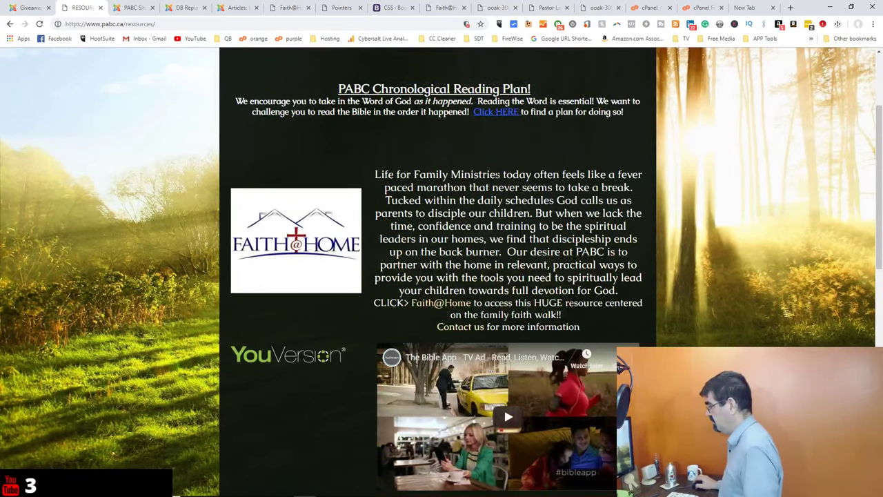
scroll(496, 174, "down", 8)
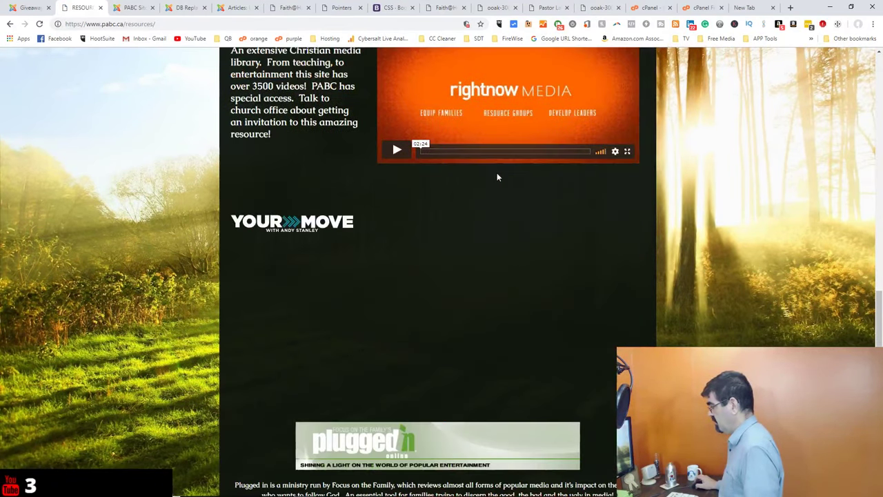
scroll(495, 174, "up", 10)
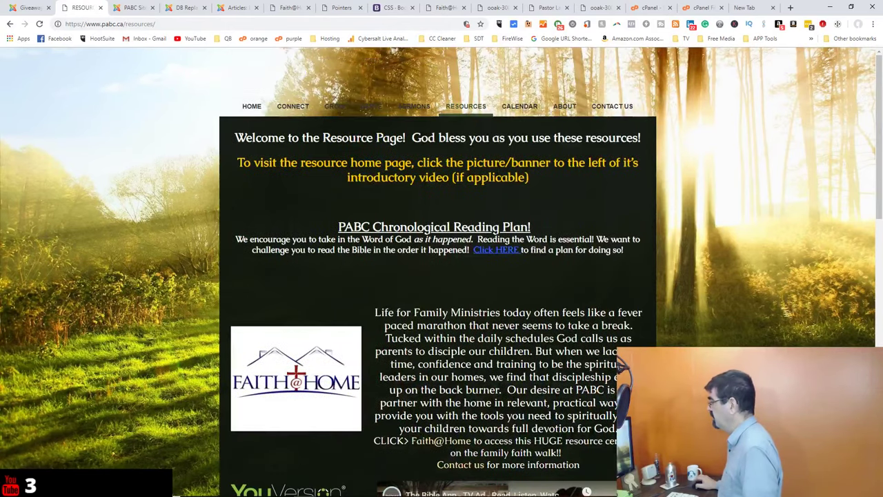
Open the public site's About page and examine its text, its church history and discipleship practices links, and the pastor sections
left_click(558, 109)
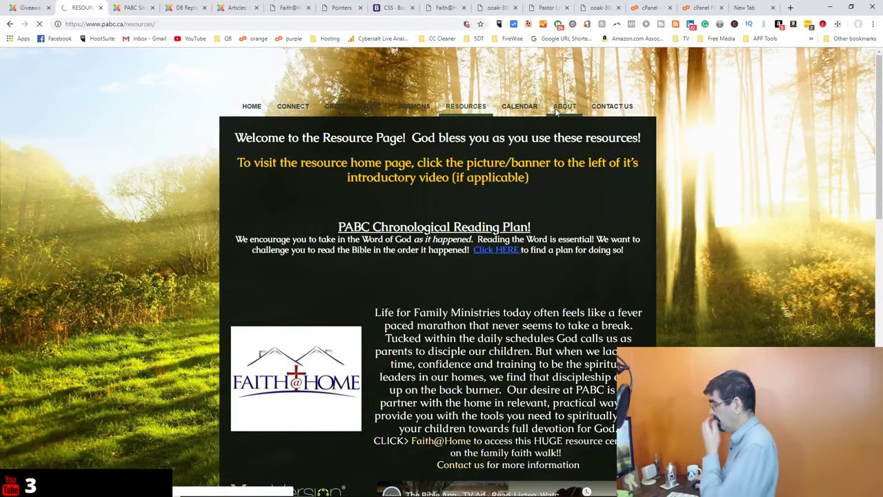
scroll(442, 276, "down", 6)
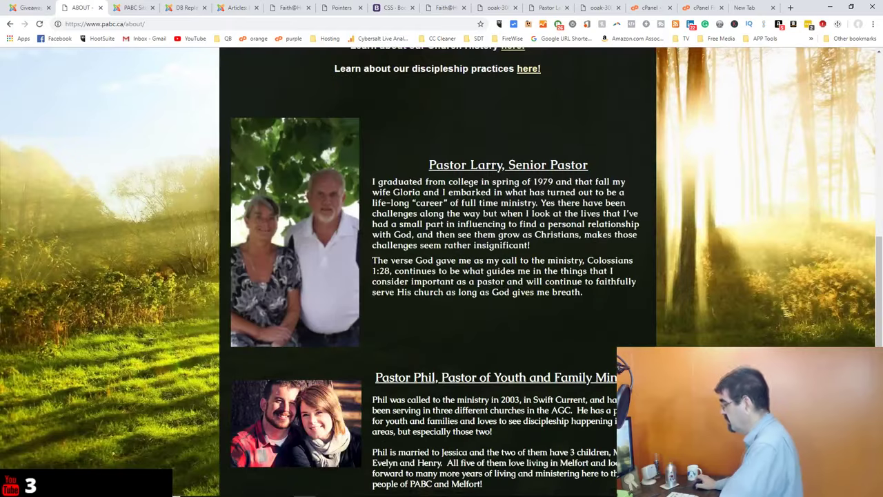
scroll(485, 214, "up", 3)
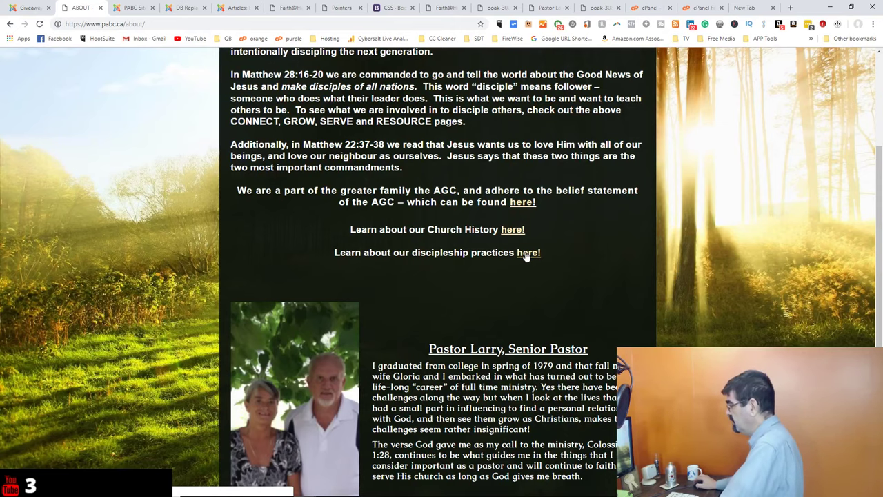
scroll(527, 256, "up", 3)
scroll(527, 256, "down", 2)
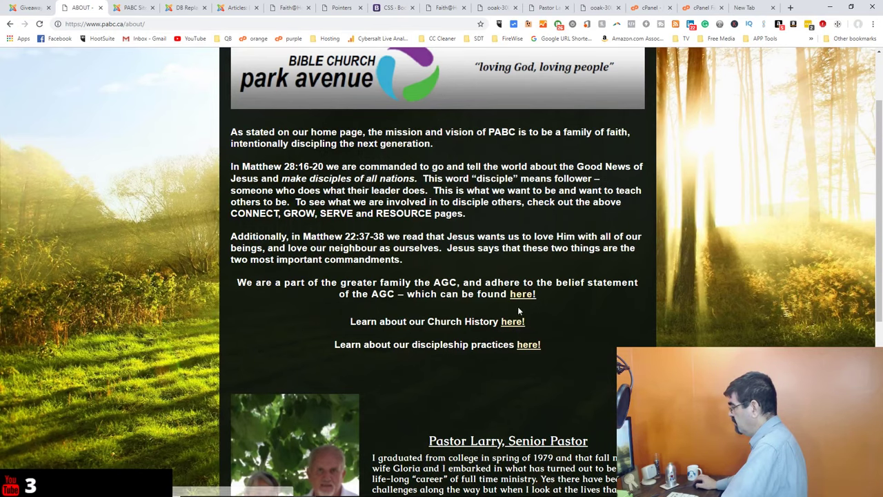
scroll(518, 296, "down", 5)
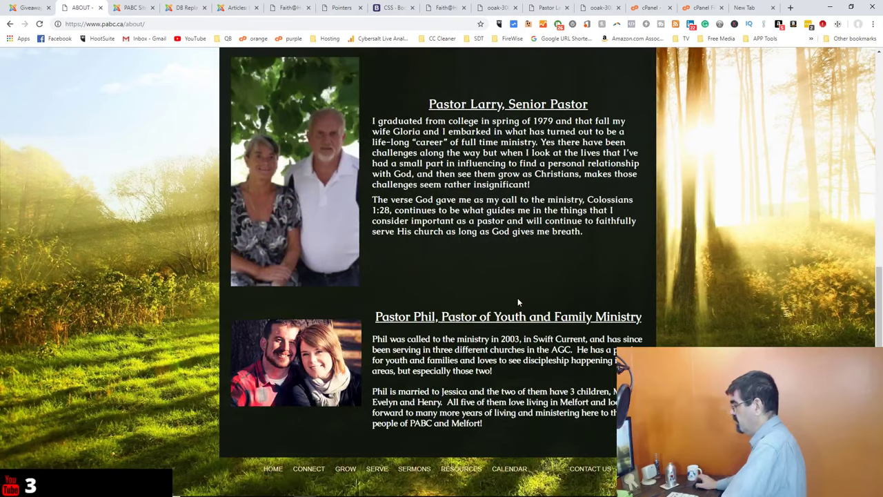
scroll(518, 298, "up", 7)
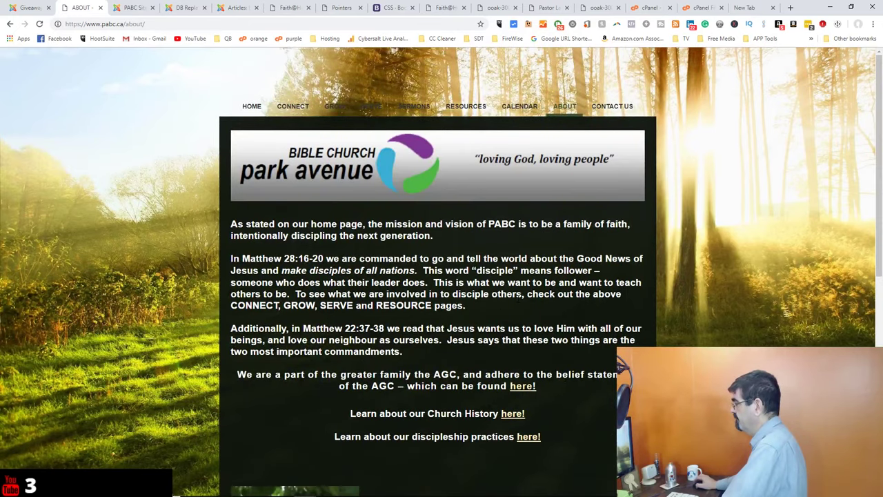